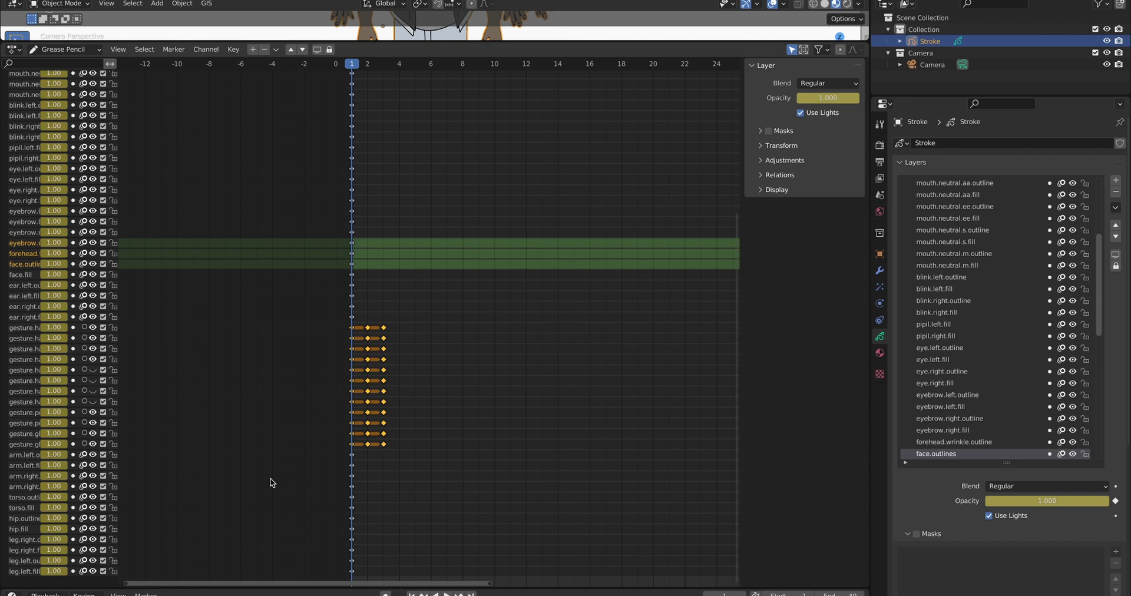
Go to frame 2 and turn on Auto Keying.
{"action": "key", "text": "Right"}
{"action": "key", "text": "Left"}
{"action": "key", "text": "Right"}
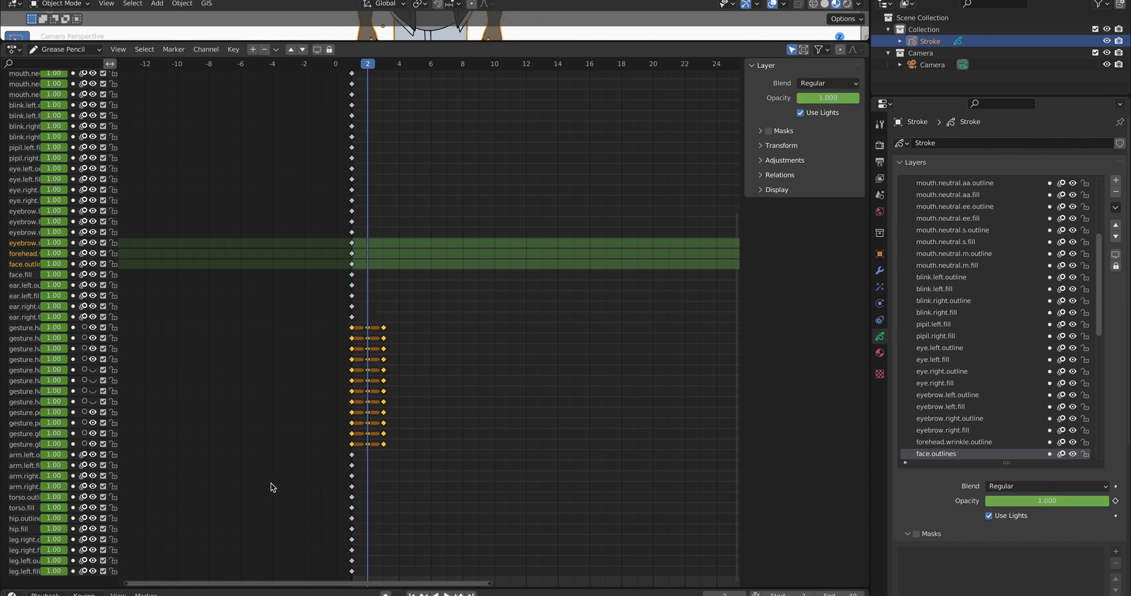
{"action": "left_click", "coordinate": [386, 593]}
Key the character layers' opacity to 0 at frame 2, working up the layer list.
{"action": "scroll", "coordinate": [54, 548], "scroll_direction": "down", "scroll_amount": 1}
{"action": "key", "text": "BackSpace"}
{"action": "key", "text": "BackSpace"}
{"action": "key", "text": "BackSpace"}
{"action": "scroll", "coordinate": [54, 522], "scroll_direction": "up", "scroll_amount": 1}
{"action": "key", "text": "BackSpace"}
{"action": "key", "text": "BackSpace"}
{"action": "key", "text": "BackSpace"}
{"action": "key", "text": "BackSpace"}
{"action": "key", "text": "BackSpace"}
{"action": "key", "text": "BackSpace"}
{"action": "key", "text": "BackSpace"}
{"action": "key", "text": "BackSpace"}
{"action": "key", "text": "BackSpace"}
{"action": "key", "text": "BackSpace"}
{"action": "key", "text": "BackSpace"}
{"action": "key", "text": "BackSpace"}
{"action": "key", "text": "BackSpace"}
{"action": "key", "text": "BackSpace"}
{"action": "key", "text": "BackSpace"}
{"action": "key", "text": "BackSpace"}
{"action": "key", "text": "BackSpace"}
{"action": "key", "text": "BackSpace"}
{"action": "key", "text": "BackSpace"}
{"action": "key", "text": "BackSpace"}
{"action": "key", "text": "BackSpace"}
{"action": "key", "text": "BackSpace"}
{"action": "key", "text": "BackSpace"}
{"action": "key", "text": "BackSpace"}
{"action": "key", "text": "BackSpace"}
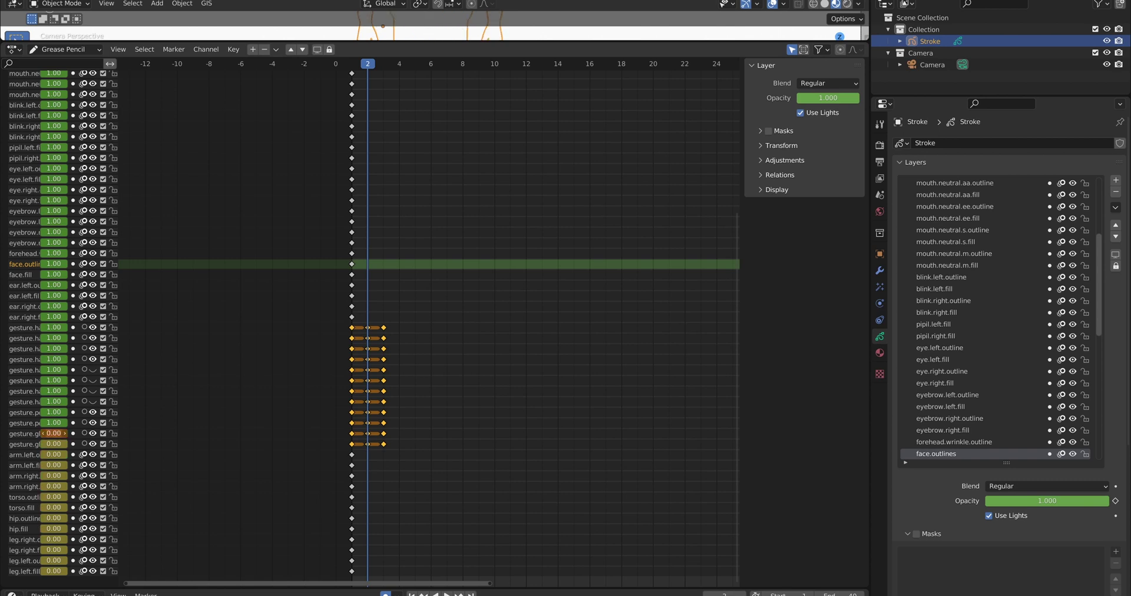
{"action": "key", "text": "BackSpace"}
{"action": "key", "text": "BackSpace"}
{"action": "key", "text": "BackSpace"}
{"action": "key", "text": "BackSpace"}
{"action": "key", "text": "BackSpace"}
{"action": "key", "text": "BackSpace"}
{"action": "key", "text": "BackSpace"}
{"action": "key", "text": "BackSpace"}
{"action": "key", "text": "BackSpace"}
{"action": "key", "text": "BackSpace"}
{"action": "key", "text": "BackSpace"}
{"action": "key", "text": "BackSpace"}
{"action": "key", "text": "BackSpace"}
{"action": "key", "text": "BackSpace"}
{"action": "key", "text": "BackSpace"}
{"action": "key", "text": "BackSpace"}
{"action": "key", "text": "BackSpace"}
{"action": "key", "text": "BackSpace"}
{"action": "key", "text": "BackSpace"}
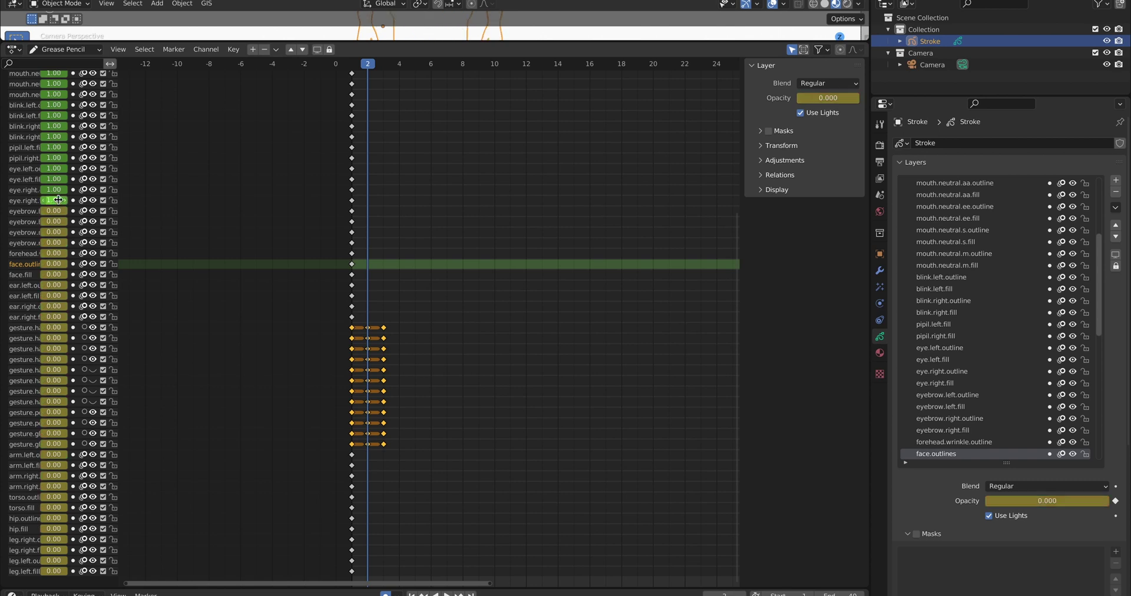
{"action": "scroll", "coordinate": [53, 82], "scroll_direction": "up", "scroll_amount": 5}
{"action": "key", "text": "BackSpace"}
{"action": "key", "text": "BackSpace"}
{"action": "key", "text": "BackSpace"}
{"action": "key", "text": "BackSpace"}
{"action": "key", "text": "BackSpace"}
{"action": "key", "text": "BackSpace"}
{"action": "key", "text": "BackSpace"}
{"action": "key", "text": "BackSpace"}
{"action": "key", "text": "BackSpace"}
{"action": "key", "text": "BackSpace"}
{"action": "key", "text": "BackSpace"}
{"action": "key", "text": "BackSpace"}
{"action": "scroll", "coordinate": [54, 112], "scroll_direction": "up", "scroll_amount": 2}
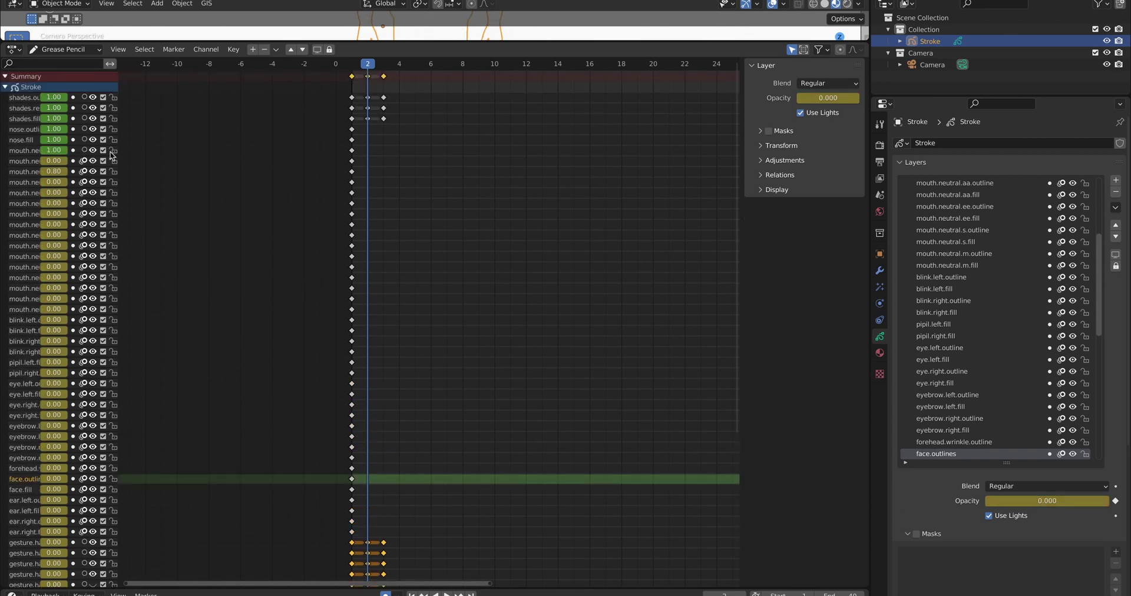
{"action": "key", "text": "BackSpace"}
{"action": "key", "text": "BackSpace"}
{"action": "key", "text": "BackSpace"}
{"action": "key", "text": "BackSpace"}
{"action": "key", "text": "BackSpace"}
{"action": "key", "text": "BackSpace"}
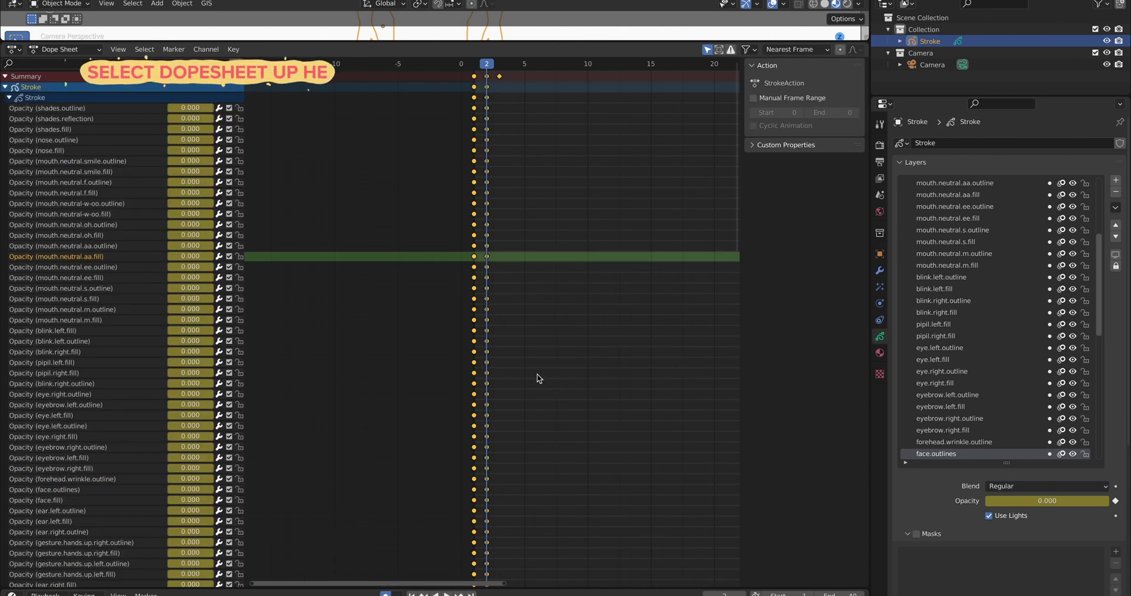
Give all keyframes constant interpolation and scrub to check the result.
{"action": "left_click", "coordinate": [537, 374]}
{"action": "key", "text": "a"}
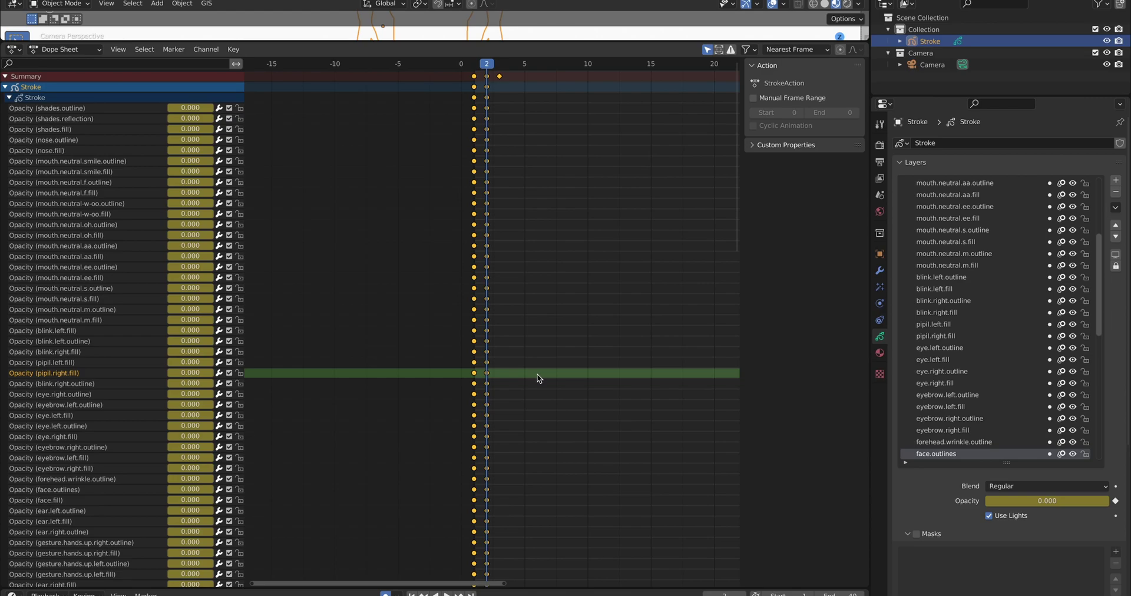
{"action": "key", "text": "t"}
{"action": "left_click", "coordinate": [319, 394]}
{"action": "mouse_move", "coordinate": [483, 68]}
{"action": "left_mouse_down"}
{"action": "mouse_move", "coordinate": [466, 71]}
{"action": "mouse_move", "coordinate": [500, 68]}
{"action": "left_mouse_up"}
{"action": "scroll", "coordinate": [523, 330], "scroll_direction": "down", "scroll_amount": 15}
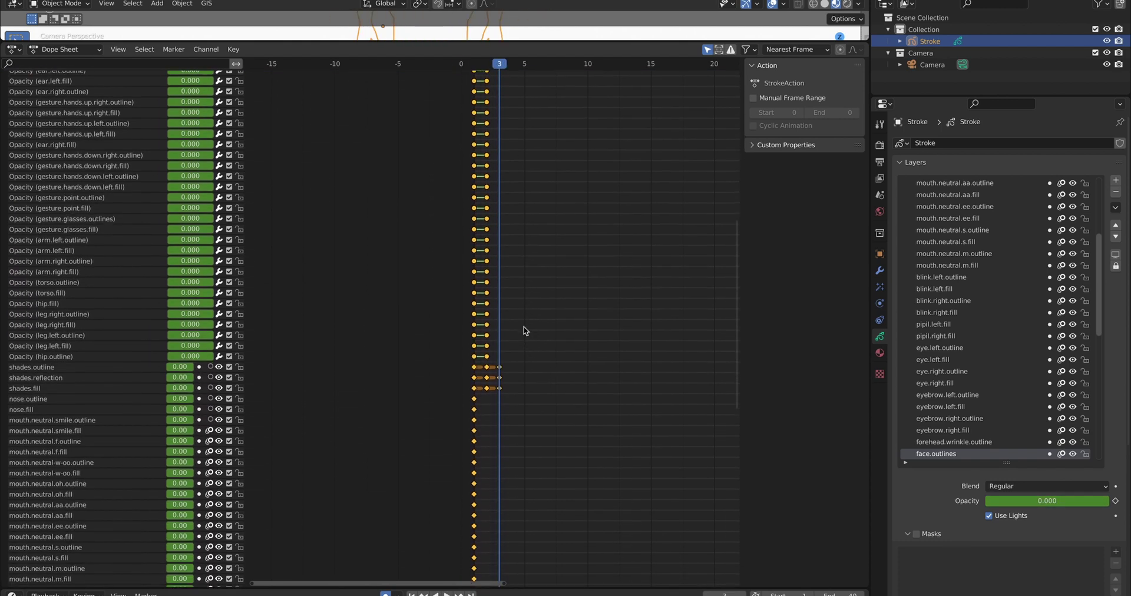
{"action": "scroll", "coordinate": [529, 401], "scroll_direction": "up", "scroll_amount": 15}
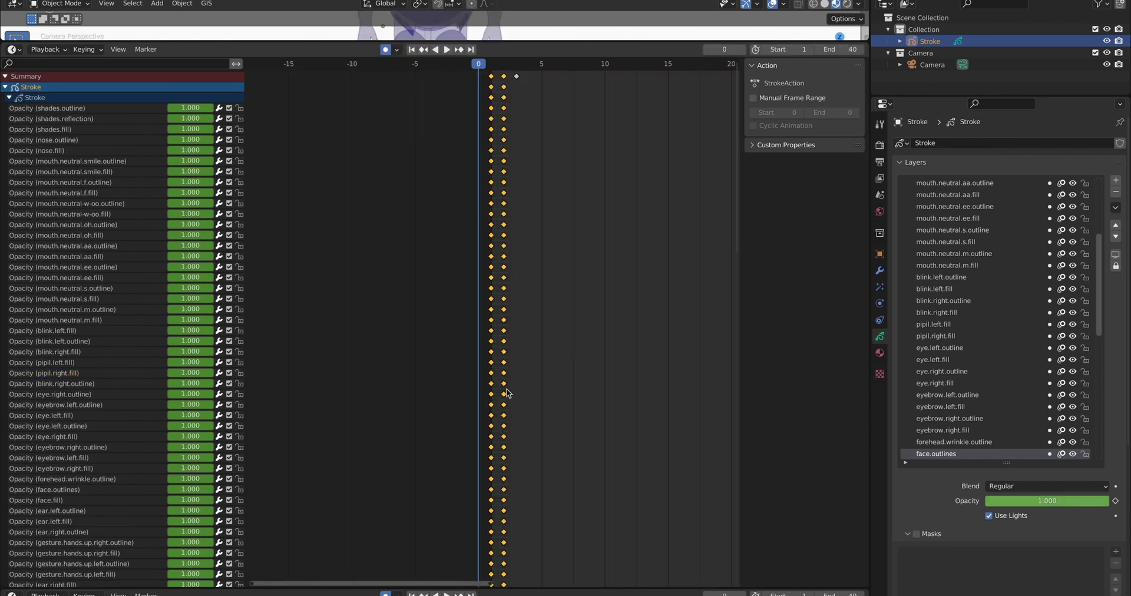
Shift all keys one frame later, copy the frame-3 keys to frame 1, and select the shades keys.
{"action": "left_click_drag", "start_coordinate": [507, 388], "coordinate": [520, 388]}
{"action": "left_click_drag", "start_coordinate": [526, 81], "coordinate": [509, 579]}
{"action": "key", "text": "shift+d"}
{"action": "left_click", "coordinate": [493, 557]}
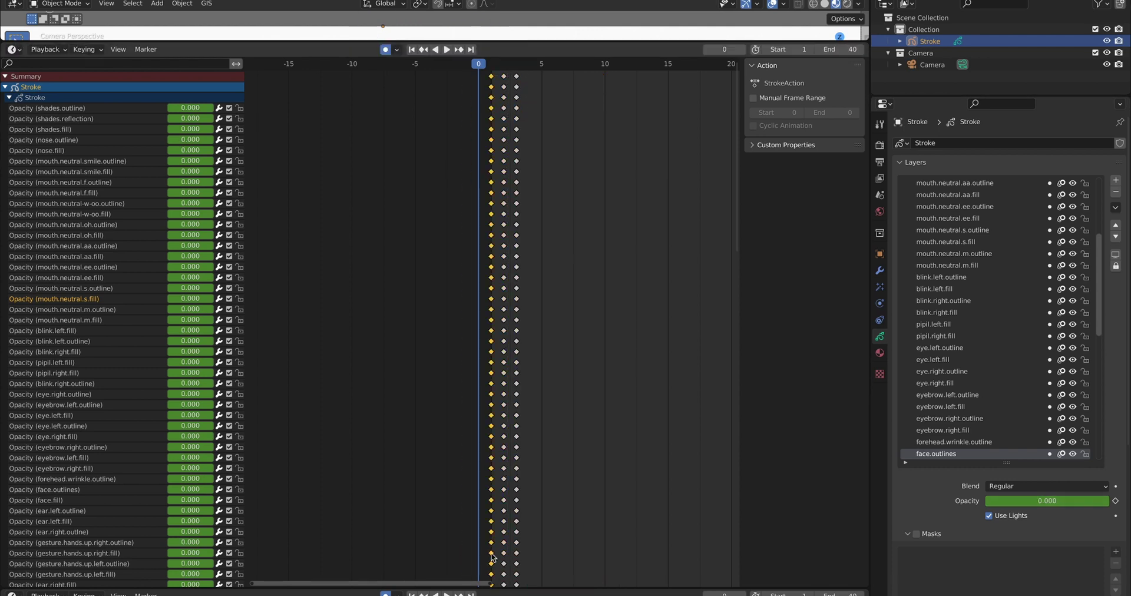
{"action": "key", "text": "space"}
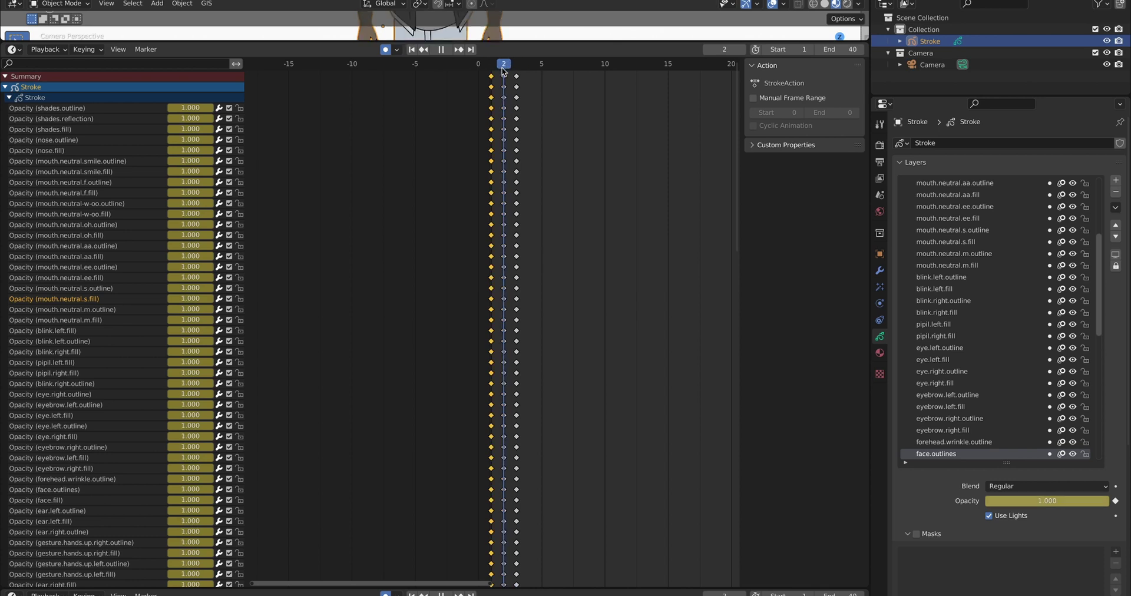
{"action": "key", "text": "space"}
{"action": "left_click_drag", "start_coordinate": [253, 109], "coordinate": [556, 133]}
Move the shades keys one frame earlier and scrub to preview them.
{"action": "key", "text": "g"}
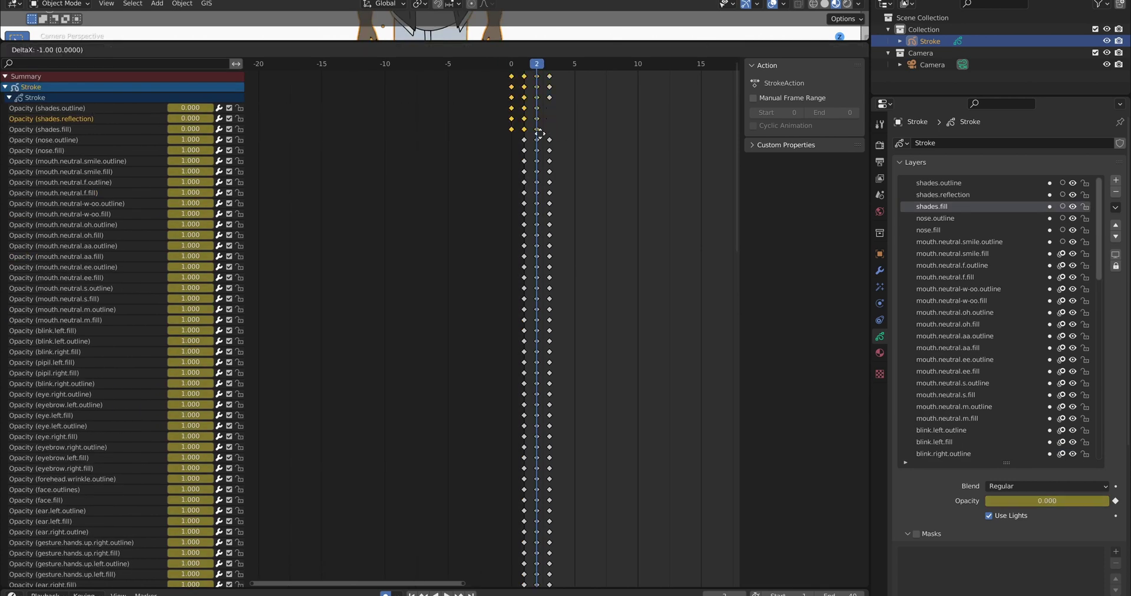
{"action": "left_click", "coordinate": [539, 131]}
{"action": "left_click_drag", "start_coordinate": [540, 63], "coordinate": [523, 64]}
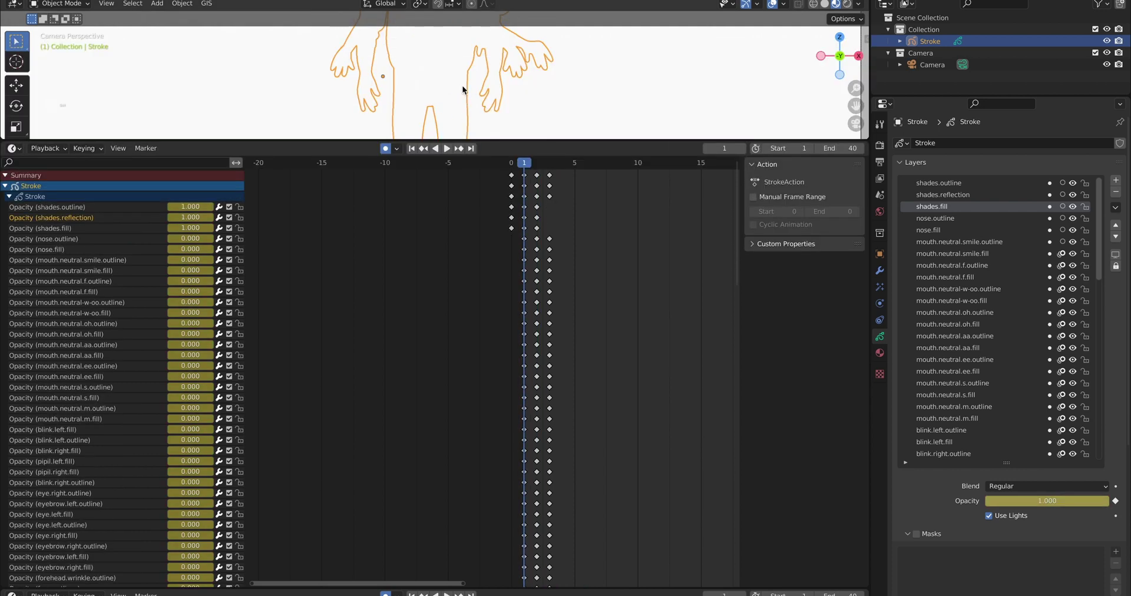
{"action": "scroll", "coordinate": [463, 90], "scroll_direction": "up", "scroll_amount": 12, "text": "shift"}
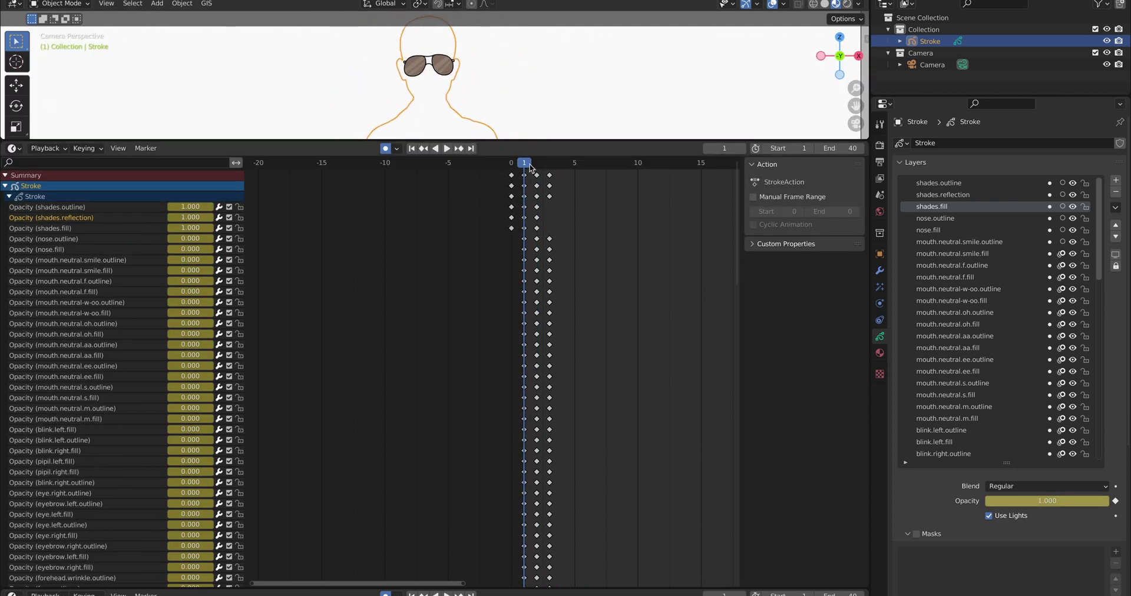
{"action": "mouse_move", "coordinate": [532, 165]}
{"action": "left_mouse_down"}
{"action": "mouse_move", "coordinate": [515, 176]}
{"action": "mouse_move", "coordinate": [550, 171]}
{"action": "left_mouse_up"}
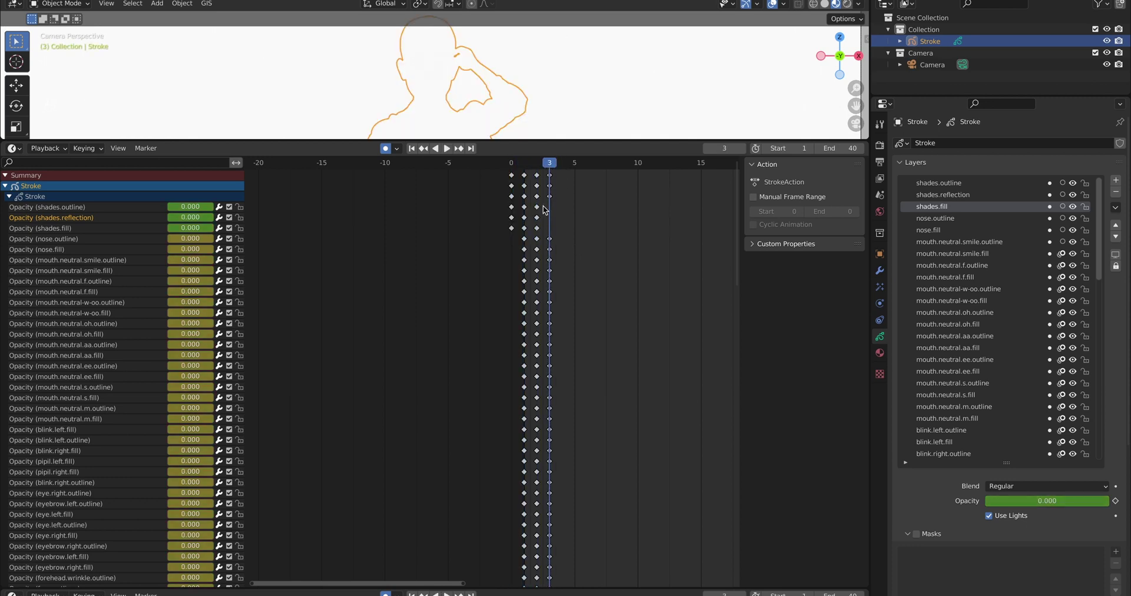
Move the shades' frame-2 off keys to frame 4, then grab the nose keys to shift later.
{"action": "left_click_drag", "start_coordinate": [535, 236], "coordinate": [542, 229]}
{"action": "key", "text": "g"}
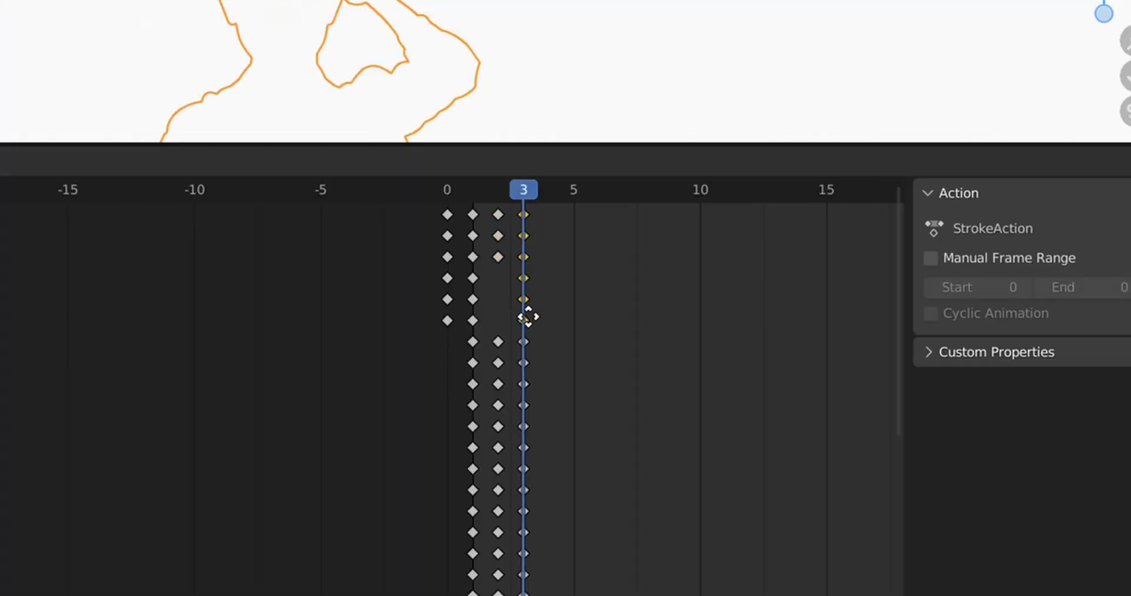
{"action": "left_click", "coordinate": [548, 311]}
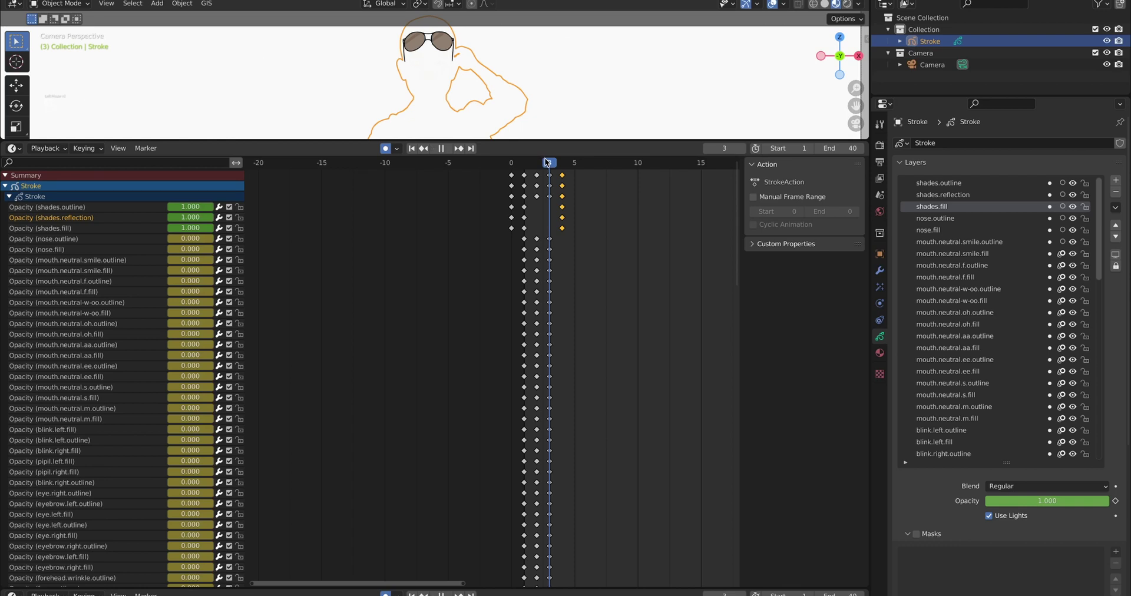
{"action": "mouse_move", "coordinate": [548, 163]}
{"action": "left_mouse_down"}
{"action": "mouse_move", "coordinate": [512, 164]}
{"action": "mouse_move", "coordinate": [560, 171]}
{"action": "left_mouse_up"}
{"action": "left_click_drag", "start_coordinate": [582, 237], "coordinate": [510, 261]}
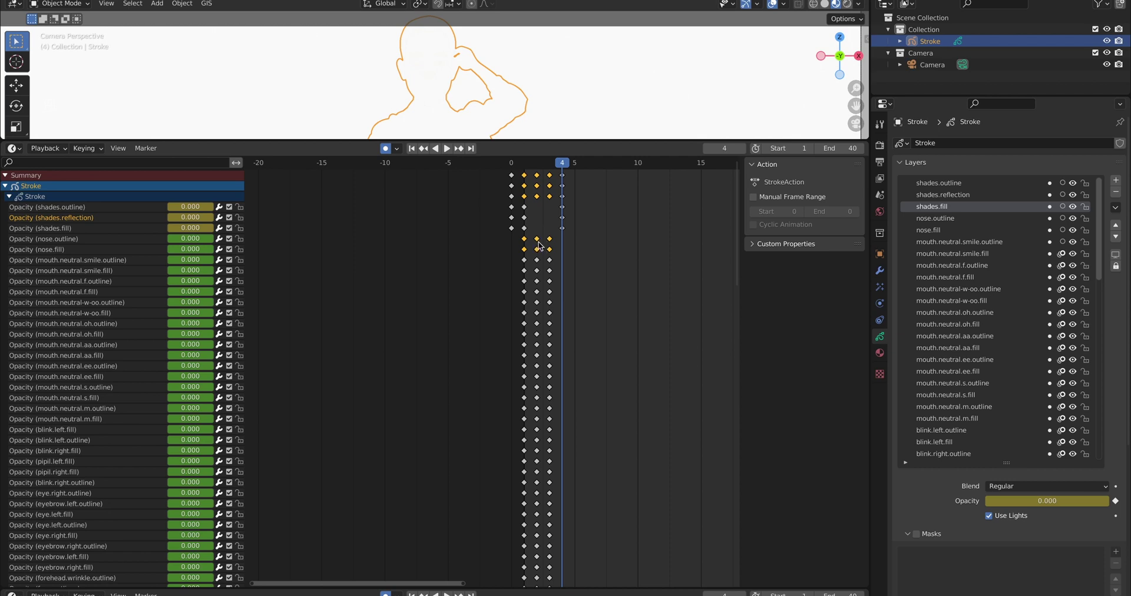
{"action": "key", "text": "g"}
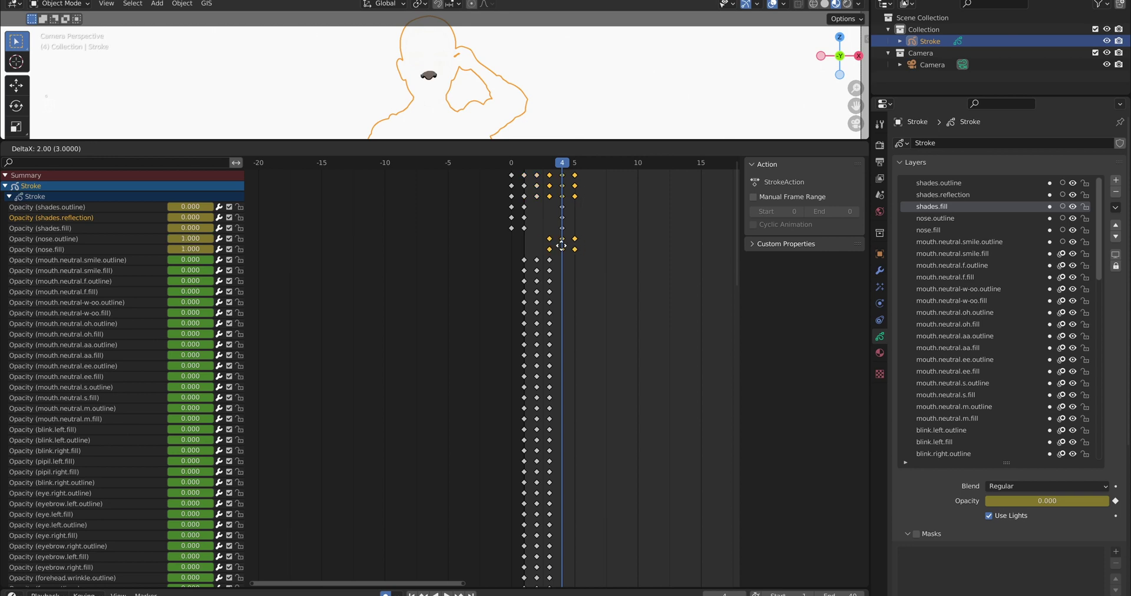
Place the nose keys two frames later and slide the smile keys to frames 4–6.
{"action": "left_click", "coordinate": [562, 246]}
{"action": "key", "text": "Right"}
{"action": "middle_click_drag", "start_coordinate": [561, 263], "coordinate": [551, 263]}
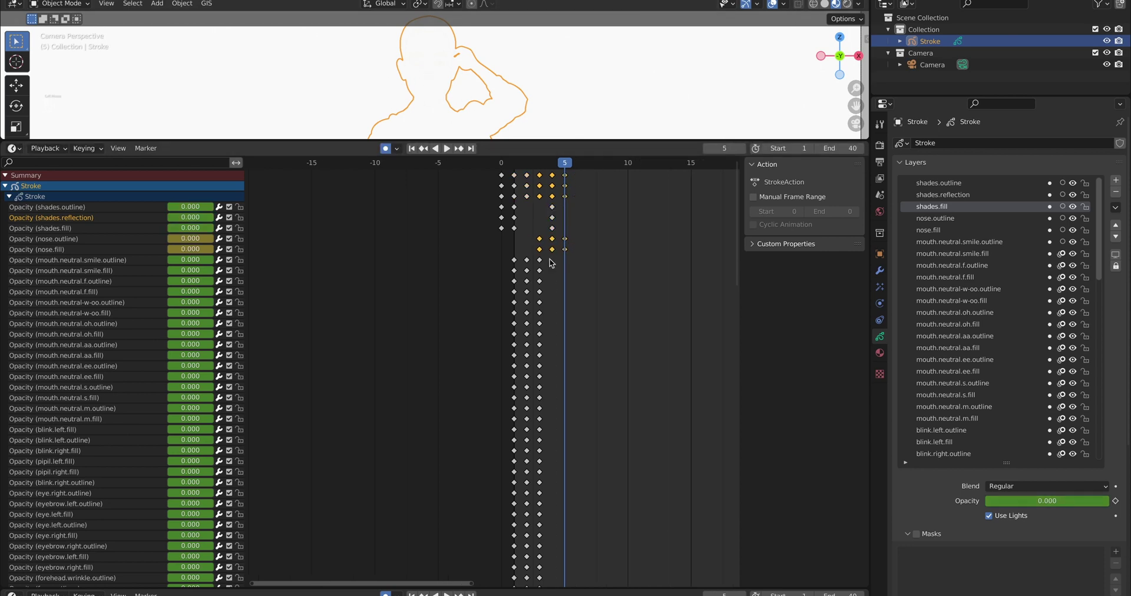
{"action": "left_click_drag", "start_coordinate": [550, 259], "coordinate": [500, 275]}
{"action": "key", "text": "g"}
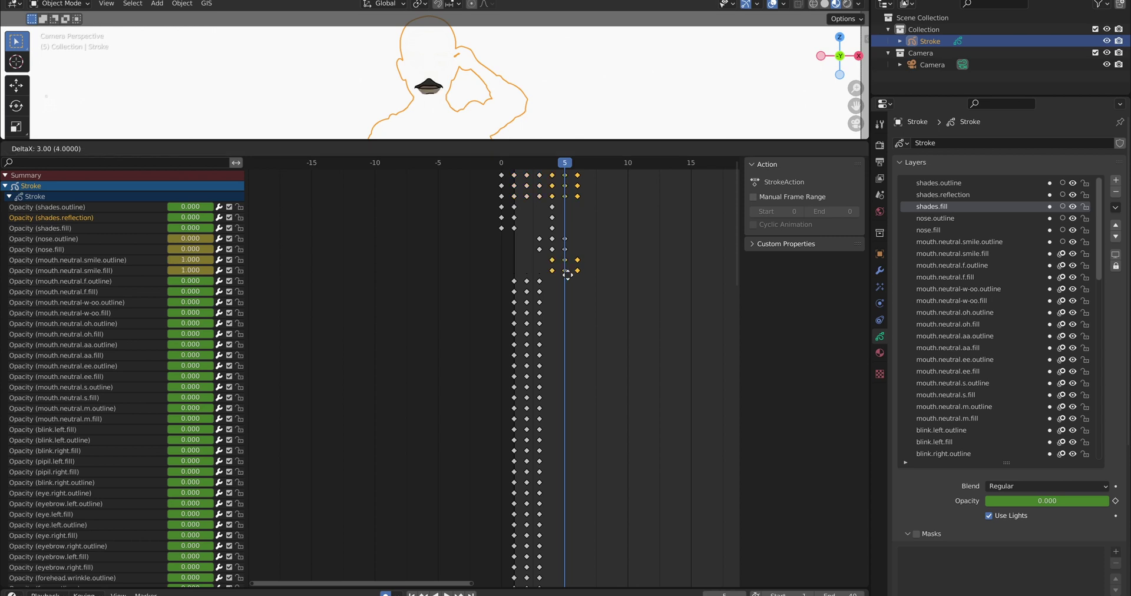
{"action": "left_click", "coordinate": [566, 274]}
{"action": "key", "text": "g"}
{"action": "left_click", "coordinate": [657, 304]}
{"action": "scroll", "coordinate": [447, 88], "scroll_direction": "up", "scroll_amount": 3}
Stagger the next mouth shape and the m mouth keys later along the timeline.
{"action": "key", "text": "Right"}
{"action": "key", "text": "Right"}
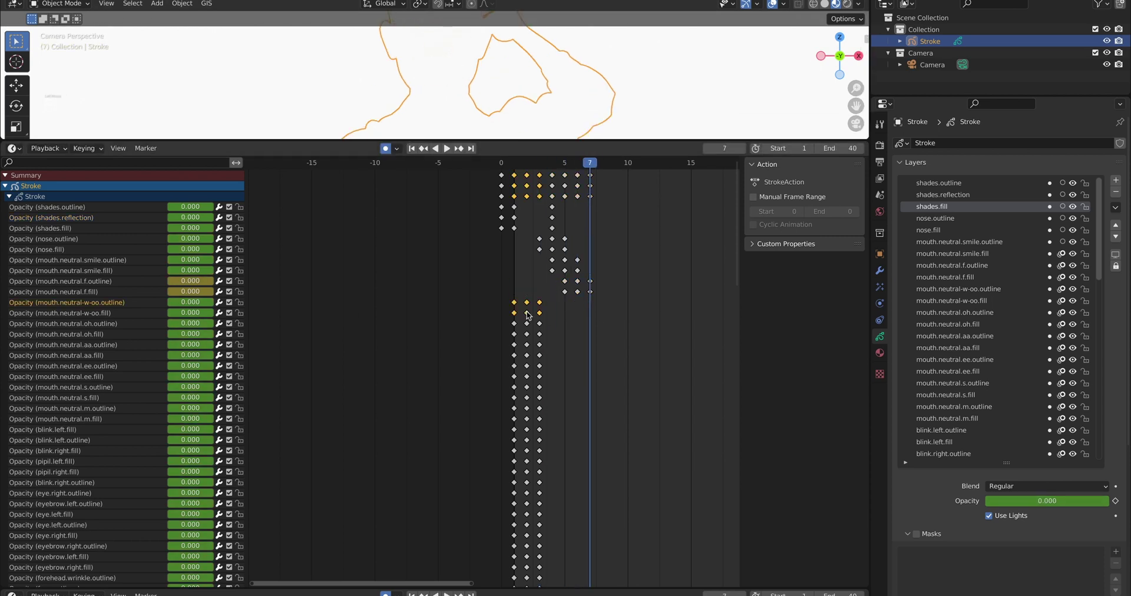
{"action": "left_click_drag", "start_coordinate": [549, 318], "coordinate": [501, 338]}
{"action": "key", "text": "Right"}
{"action": "key", "text": "Right"}
{"action": "key", "text": "Right"}
{"action": "key", "text": "Right"}
{"action": "left_click_drag", "start_coordinate": [504, 403], "coordinate": [543, 423]}
{"action": "key", "text": "g"}
{"action": "left_click", "coordinate": [668, 420]}
Shift the blink.left and blink.right keys later in time.
{"action": "key", "text": "Right"}
{"action": "key", "text": "Right"}
{"action": "key", "text": "Right"}
{"action": "key", "text": "ctrl+z"}
{"action": "left_click", "coordinate": [60, 415]}
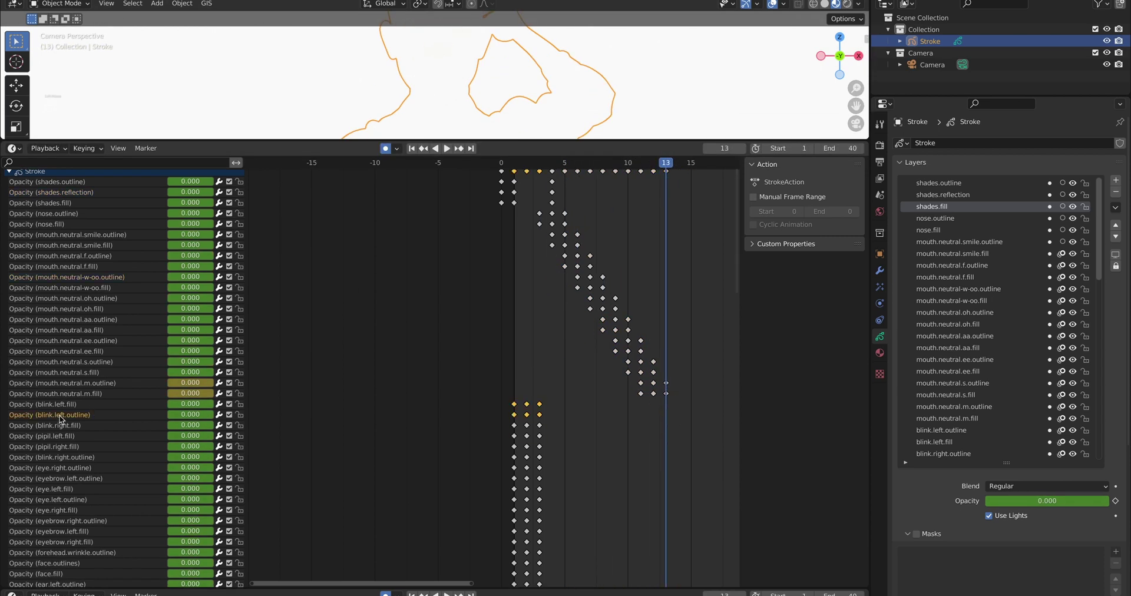
{"action": "left_click", "coordinate": [1028, 394]}
{"action": "key", "text": "Right"}
{"action": "left_click", "coordinate": [40, 425]}
{"action": "scroll", "coordinate": [57, 458], "scroll_direction": "up", "scroll_amount": 1}
{"action": "scroll", "coordinate": [57, 458], "scroll_direction": "down", "scroll_amount": 3}
{"action": "key", "text": "g"}
Move the pupil keys later along the timeline.
{"action": "key", "text": "Right"}
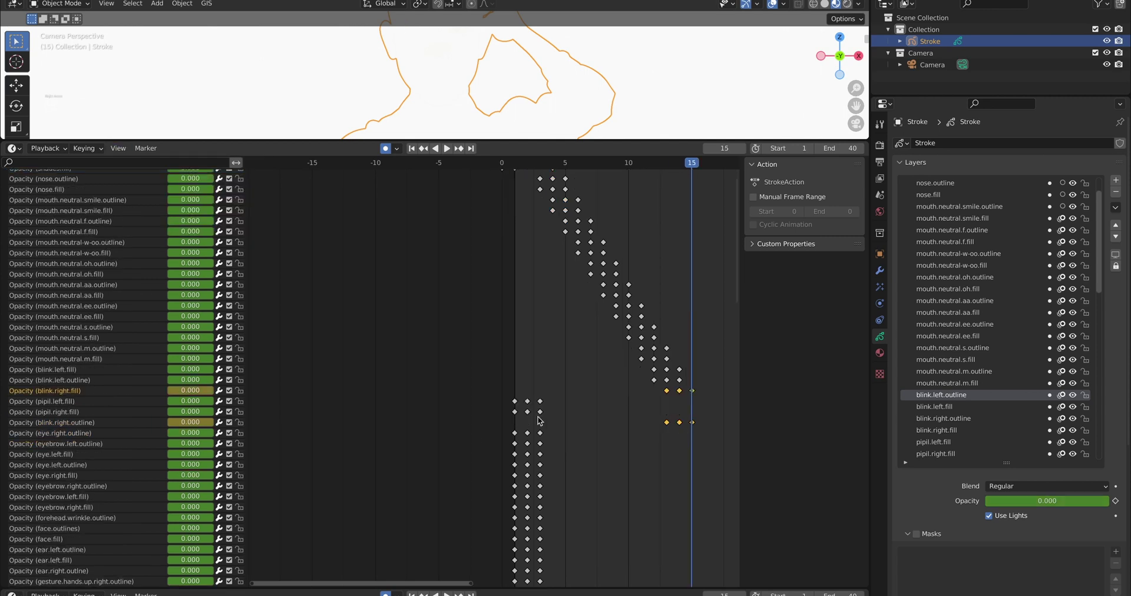
{"action": "scroll", "coordinate": [115, 394], "scroll_direction": "down", "scroll_amount": 2}
{"action": "left_click_drag", "start_coordinate": [507, 355], "coordinate": [547, 366]}
{"action": "key", "text": "g"}
{"action": "key", "text": "Right"}
{"action": "key", "text": "Right"}
{"action": "left_click_drag", "start_coordinate": [251, 445], "coordinate": [354, 458]}
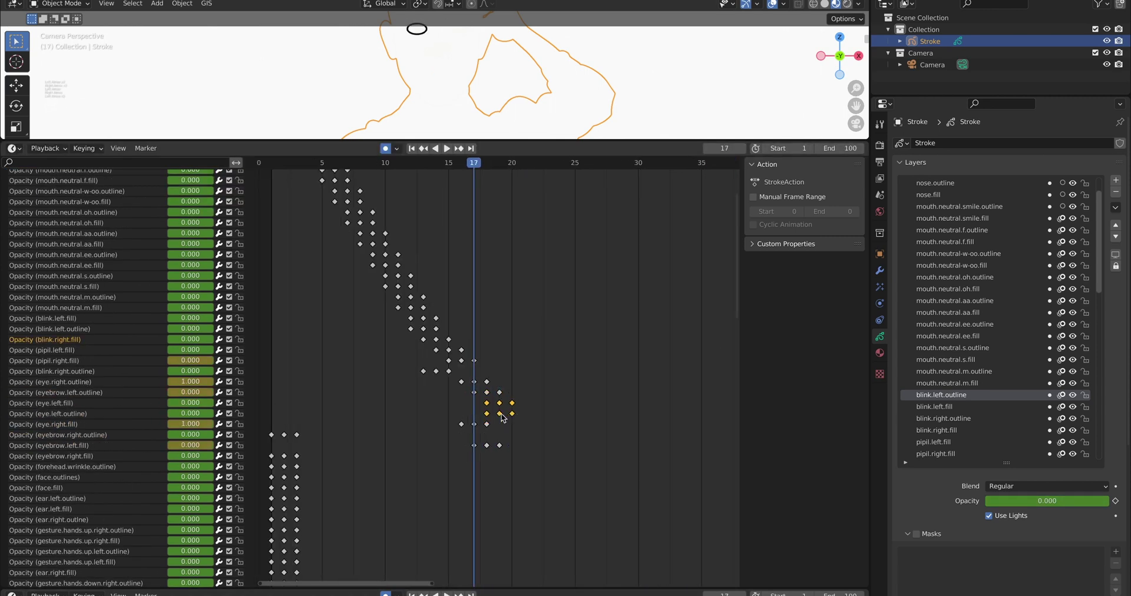
{"action": "key", "text": "Right"}
{"action": "key", "text": "Right"}
{"action": "key", "text": "Right"}
Stagger the eyebrow.right, forehead wrinkle and face keys later in time.
{"action": "scroll", "coordinate": [65, 480], "scroll_direction": "down", "scroll_amount": 2}
{"action": "left_click_drag", "start_coordinate": [264, 437], "coordinate": [304, 446]}
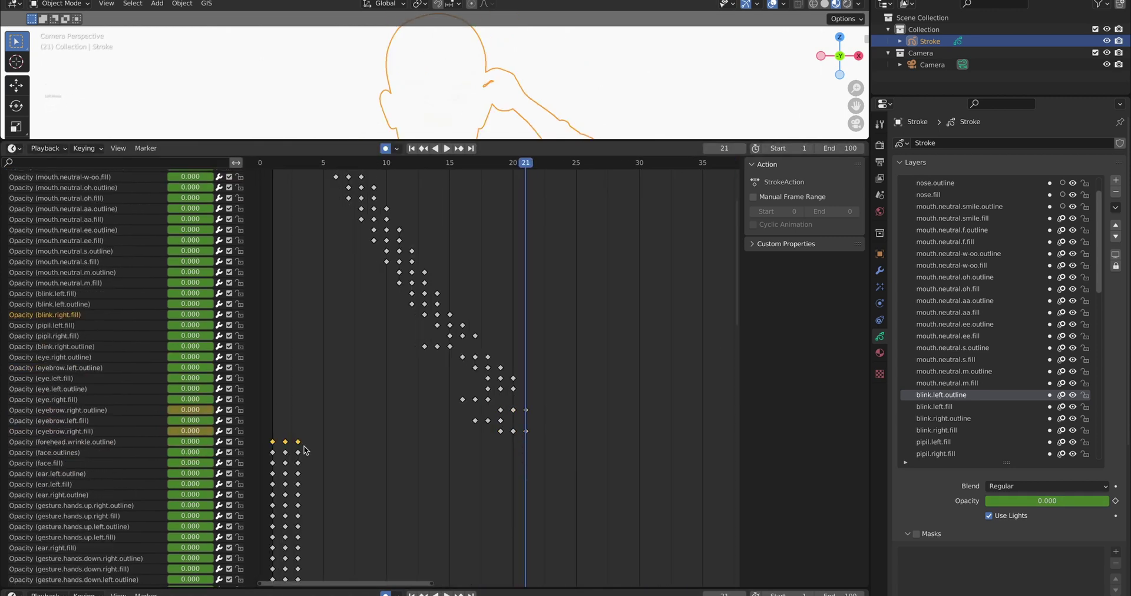
{"action": "key", "text": "g"}
{"action": "middle_click_drag", "start_coordinate": [345, 474], "coordinate": [381, 449]}
{"action": "scroll", "coordinate": [381, 449], "scroll_direction": "down", "scroll_amount": 1}
{"action": "left_click_drag", "start_coordinate": [300, 397], "coordinate": [340, 418]}
{"action": "key", "text": "g"}
{"action": "left_click_drag", "start_coordinate": [560, 168], "coordinate": [586, 167]}
Shift the ear.left and ear.right keys later, after the face keys.
{"action": "left_click_drag", "start_coordinate": [360, 418], "coordinate": [295, 461]}
{"action": "key", "text": "g"}
{"action": "left_click", "coordinate": [599, 167]}
{"action": "key", "text": "g"}
{"action": "left_click_drag", "start_coordinate": [354, 494], "coordinate": [295, 503], "text": "shift"}
{"action": "key", "text": "g"}
{"action": "left_click", "coordinate": [608, 495]}
{"action": "left_click", "coordinate": [611, 165]}
Move the raised right hand keys to frames 23–25, pushing its last keys two frames later.
{"action": "left_click_drag", "start_coordinate": [296, 463], "coordinate": [380, 481]}
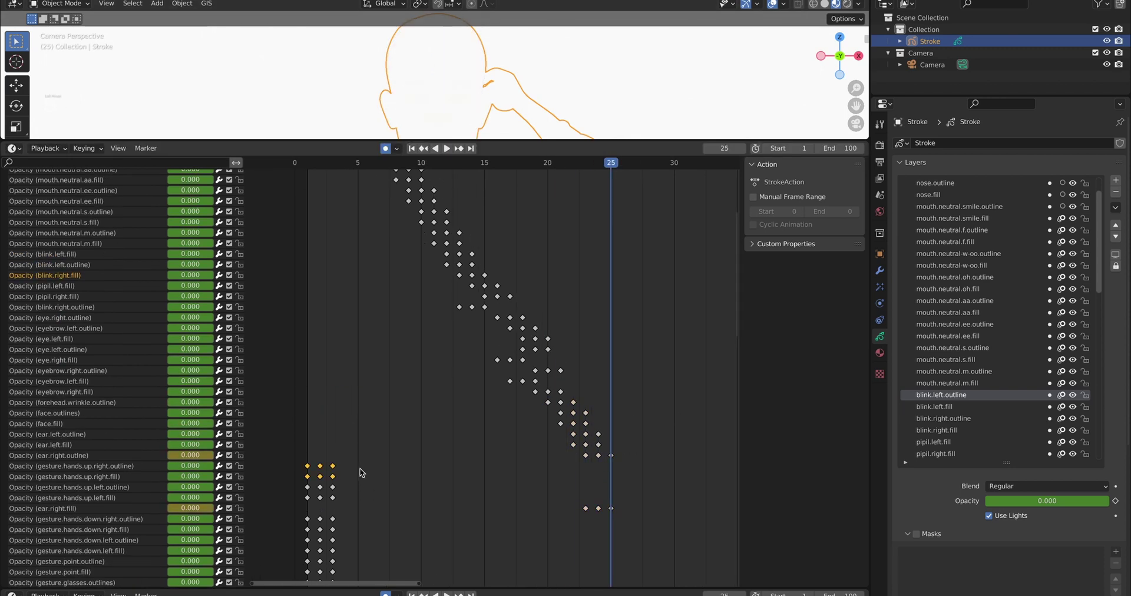
{"action": "key", "text": "g"}
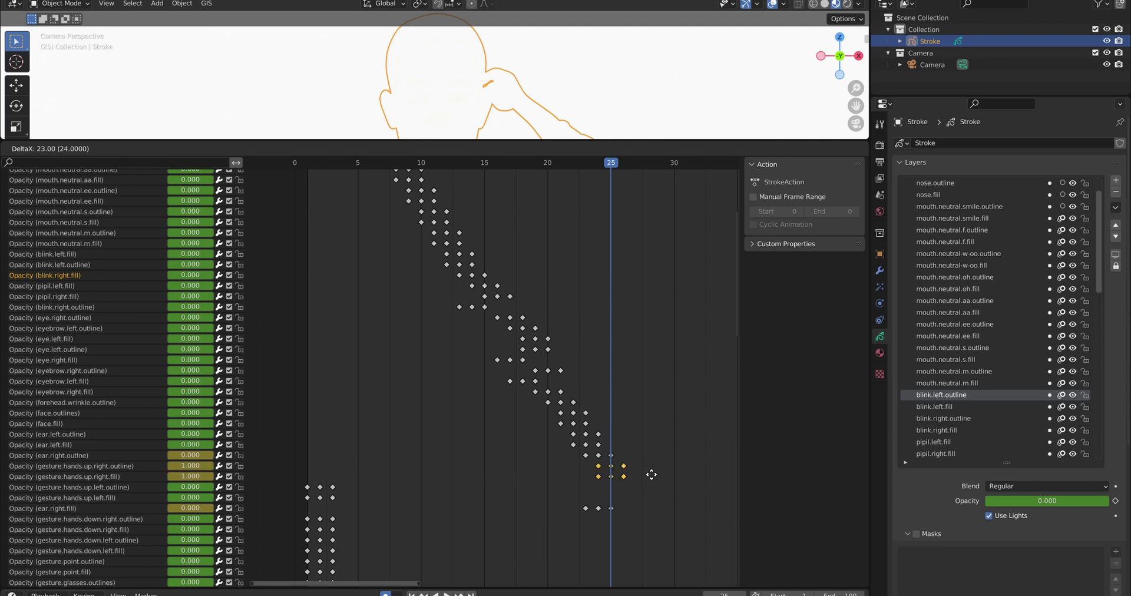
{"action": "left_click", "coordinate": [651, 474]}
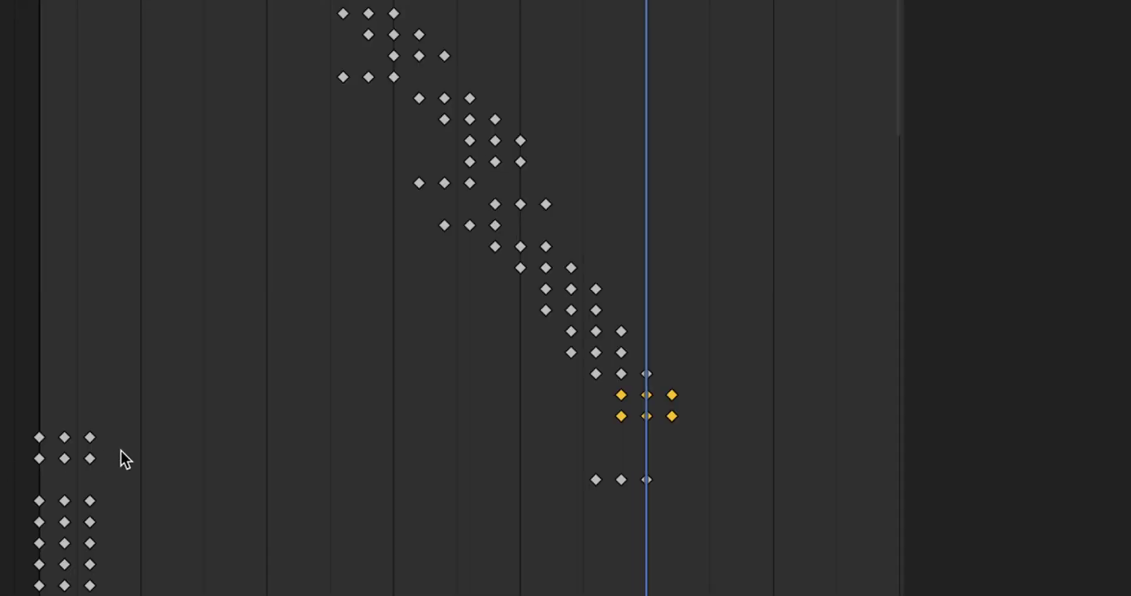
{"action": "scroll", "coordinate": [349, 498], "scroll_direction": "down", "scroll_amount": 3}
{"action": "left_click", "coordinate": [642, 452]}
{"action": "left_click_drag", "start_coordinate": [710, 264], "coordinate": [660, 330]}
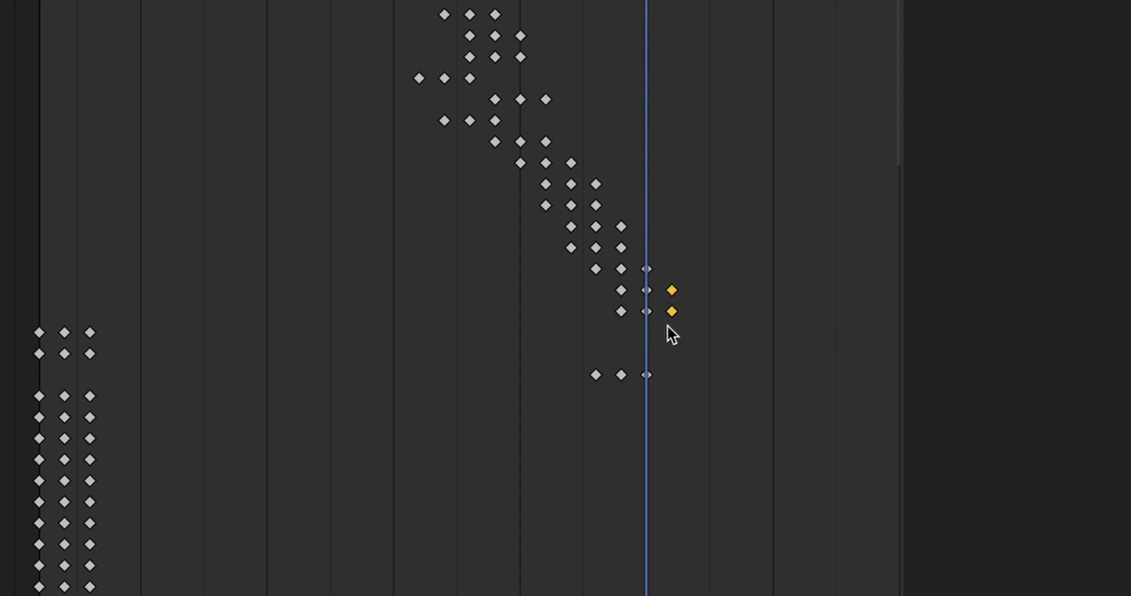
{"action": "key", "text": "g"}
{"action": "left_click", "coordinate": [720, 326]}
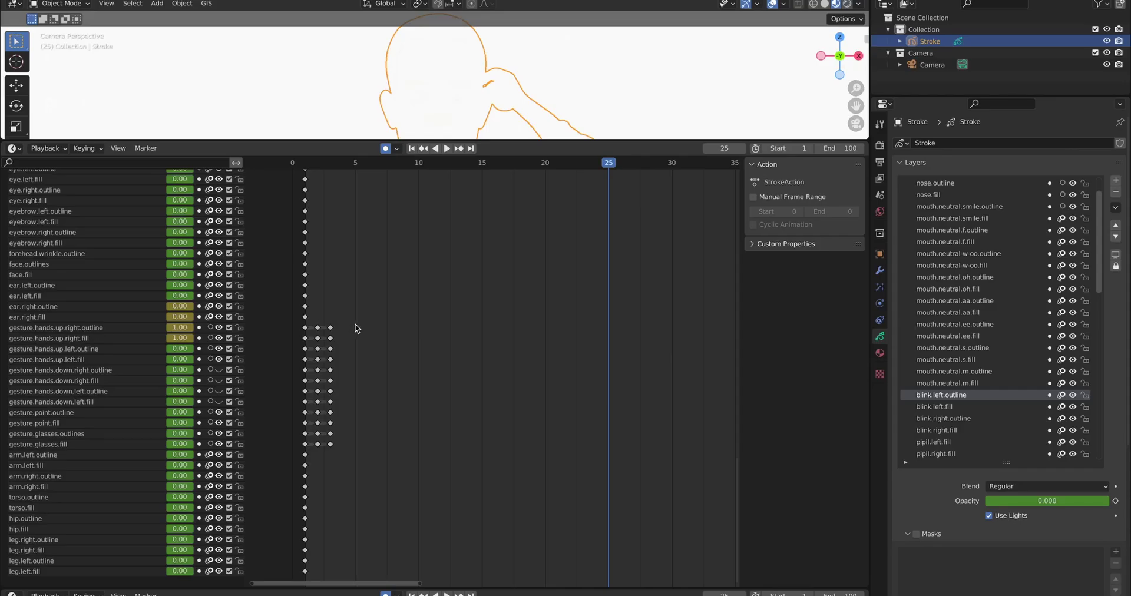
{"action": "left_click_drag", "start_coordinate": [355, 328], "coordinate": [623, 344]}
Move the hands-up-left keys to frames 27–29 and shift the hands-down-right keys later.
{"action": "scroll", "coordinate": [520, 127], "scroll_direction": "down", "scroll_amount": 8, "text": "ctrl"}
{"action": "key", "text": "KP_0"}
{"action": "key", "text": "KP_0"}
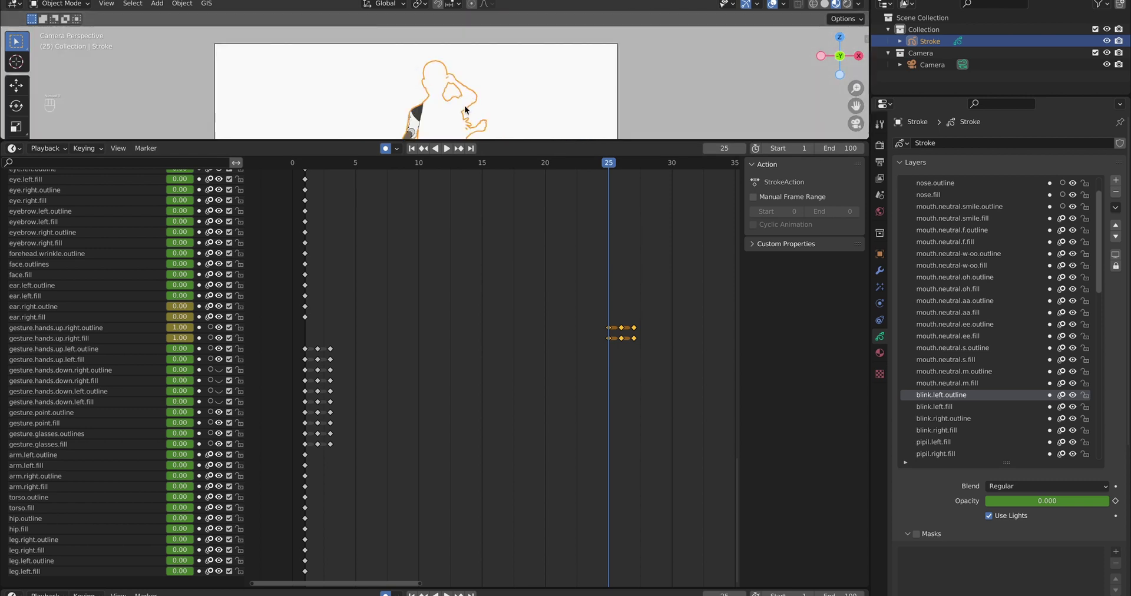
{"action": "scroll", "coordinate": [467, 99], "scroll_direction": "up", "scroll_amount": 8, "text": "ctrl"}
{"action": "scroll", "coordinate": [467, 99], "scroll_direction": "down", "scroll_amount": 8}
{"action": "key", "text": "Right"}
{"action": "key", "text": "Right"}
{"action": "left_click_drag", "start_coordinate": [666, 365], "coordinate": [672, 373]}
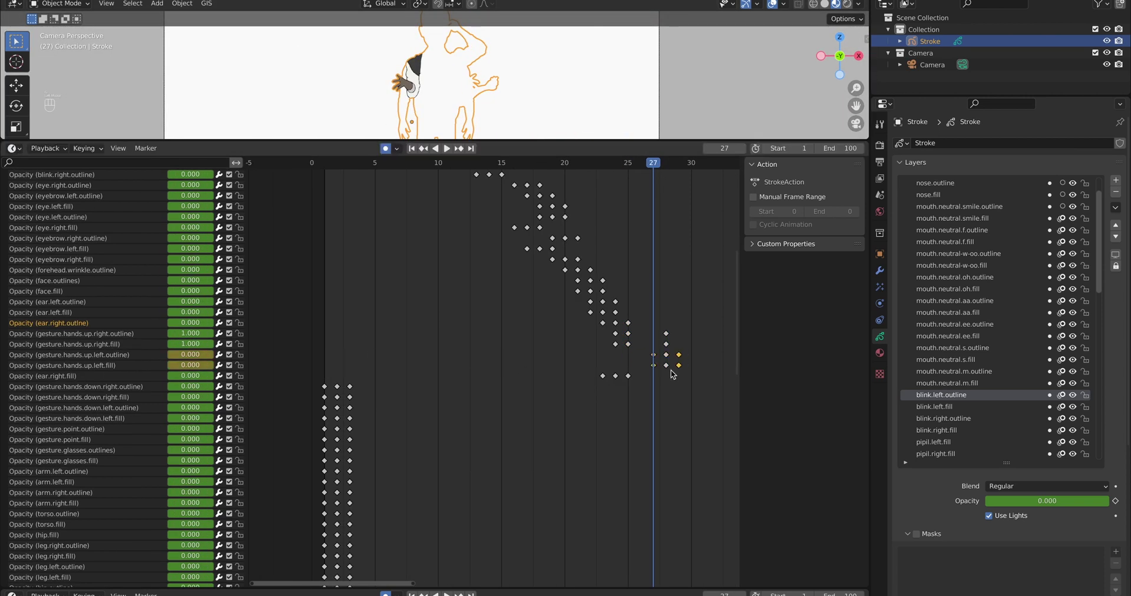
{"action": "left_click", "coordinate": [668, 165]}
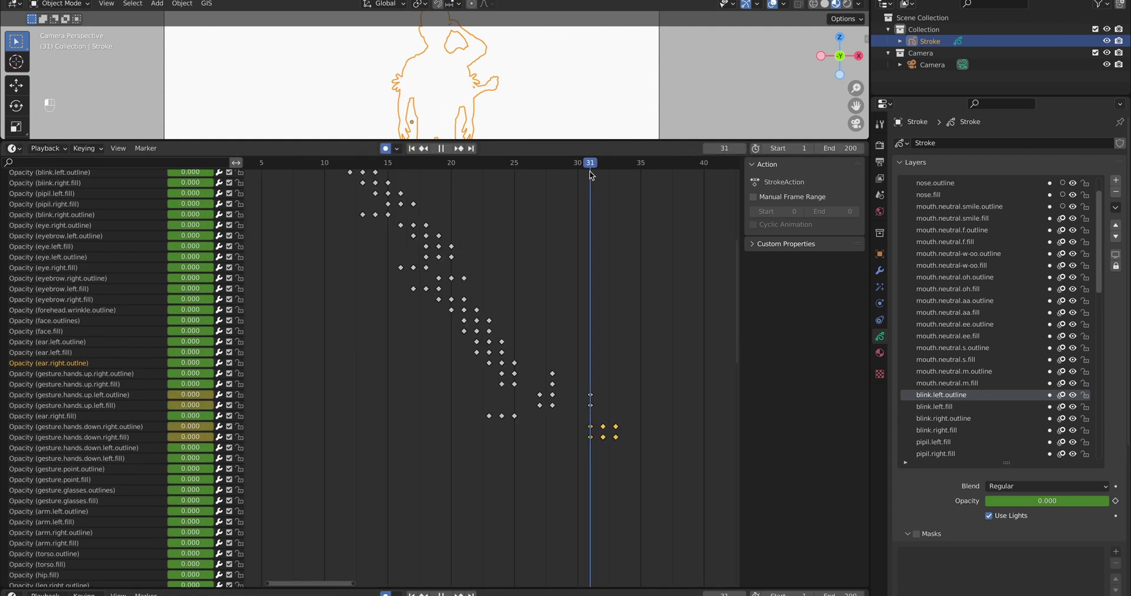
{"action": "left_click_drag", "start_coordinate": [590, 176], "coordinate": [602, 176]}
{"action": "scroll", "coordinate": [171, 470], "scroll_direction": "down", "scroll_amount": 20}
{"action": "left_click", "coordinate": [627, 173]}
{"action": "left_click", "coordinate": [601, 171]}
{"action": "scroll", "coordinate": [598, 250], "scroll_direction": "up", "scroll_amount": 20}
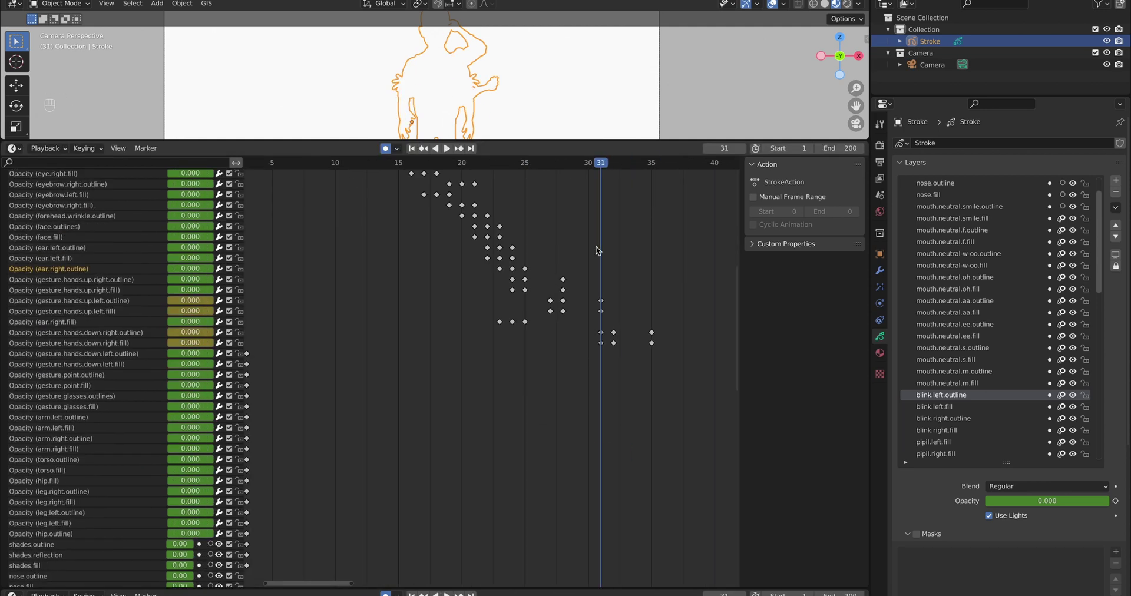
Offset the hip keys after the previous body-part keys.
{"action": "left_click", "coordinate": [628, 170]}
{"action": "middle_click_drag", "start_coordinate": [236, 392], "coordinate": [304, 374]}
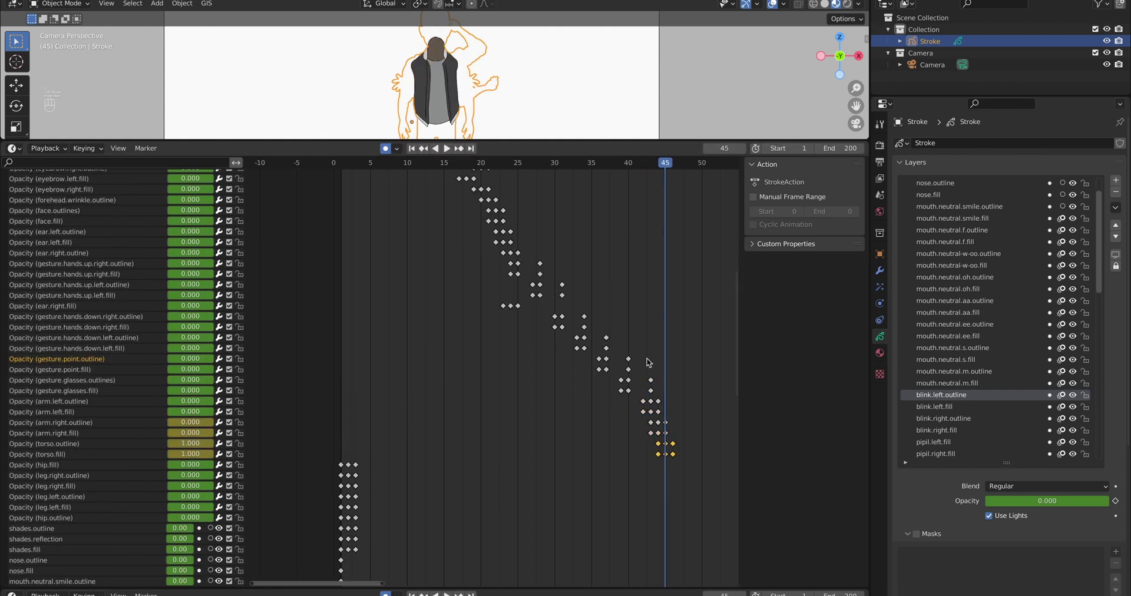
{"action": "key", "text": "g"}
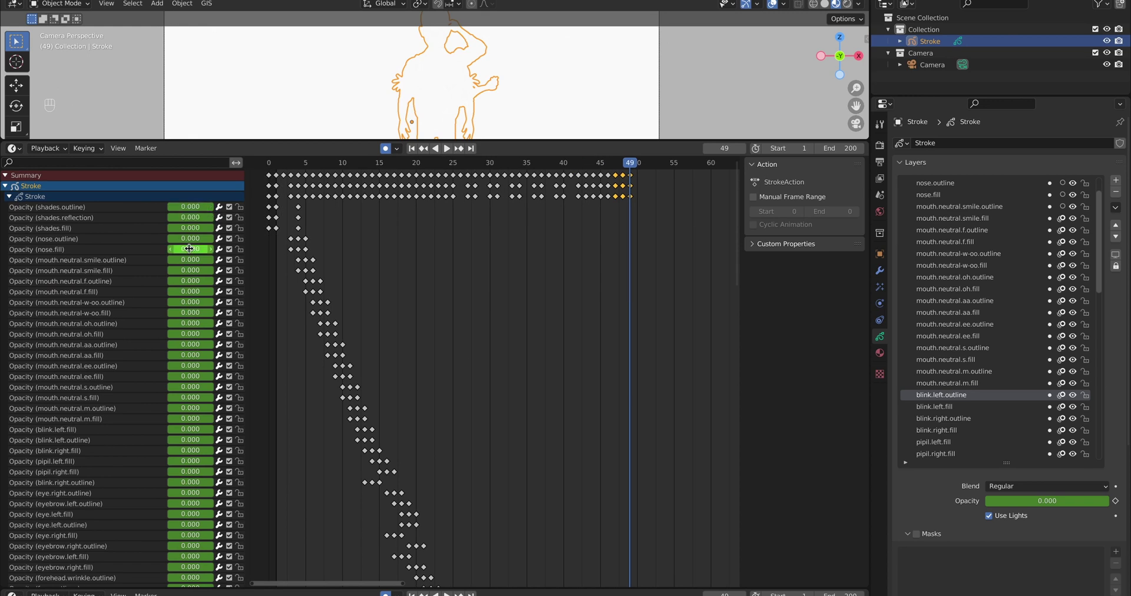
Key the arm, torso, hip and leg opacities to 1.000 at frame 49.
{"action": "left_click_drag", "start_coordinate": [189, 239], "coordinate": [203, 249]}
{"action": "scroll", "coordinate": [191, 377], "scroll_direction": "down", "scroll_amount": 5}
{"action": "scroll", "coordinate": [191, 389], "scroll_direction": "down", "scroll_amount": 5}
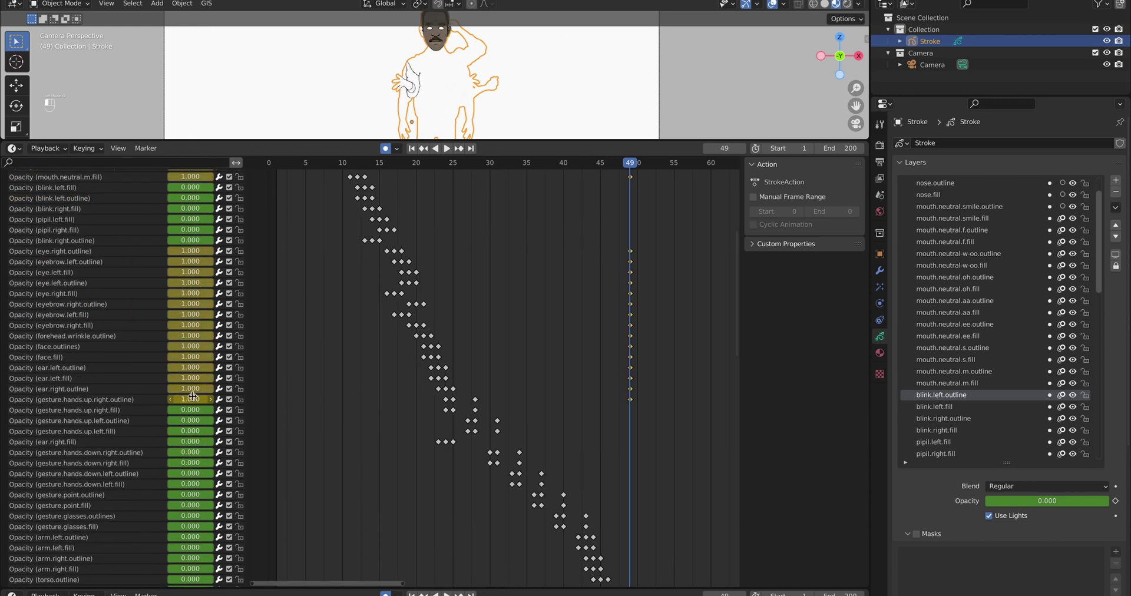
{"action": "scroll", "coordinate": [191, 400], "scroll_direction": "down", "scroll_amount": 4}
{"action": "left_click_drag", "start_coordinate": [190, 447], "coordinate": [203, 458]}
{"action": "scroll", "coordinate": [203, 469], "scroll_direction": "down", "scroll_amount": 5}
{"action": "left_click_drag", "start_coordinate": [190, 369], "coordinate": [195, 465]}
{"action": "middle_click_drag", "start_coordinate": [528, 205], "coordinate": [521, 285]}
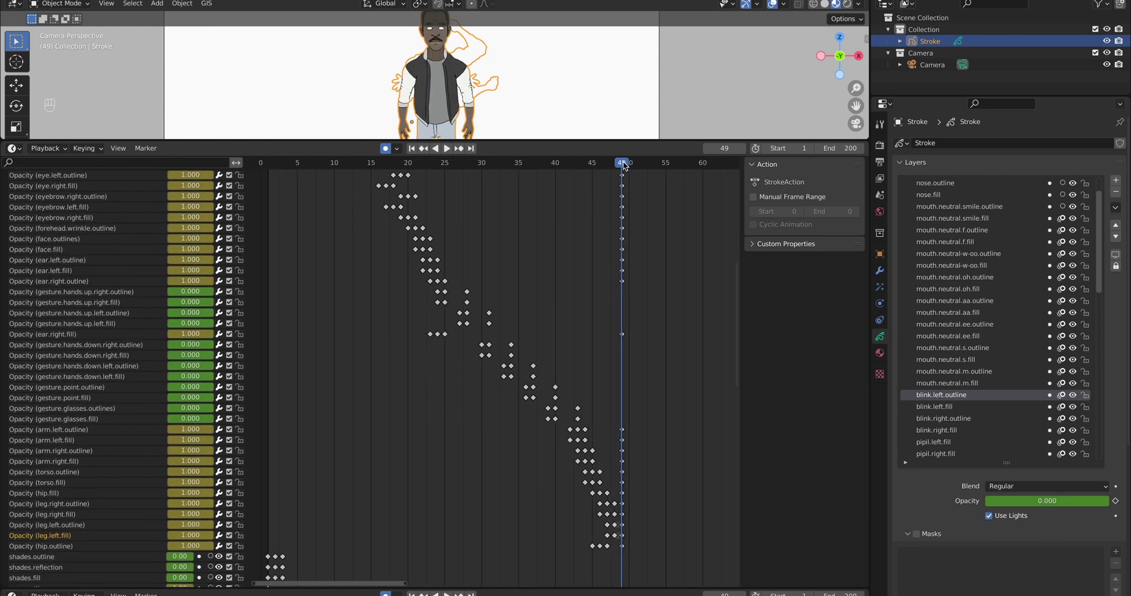
Scrub through the build-up to frame 49 and play the animation.
{"action": "left_click_drag", "start_coordinate": [623, 164], "coordinate": [394, 177]}
{"action": "left_click_drag", "start_coordinate": [460, 140], "coordinate": [460, 197]}
{"action": "left_click_drag", "start_coordinate": [580, 225], "coordinate": [625, 234]}
{"action": "key", "text": "space"}
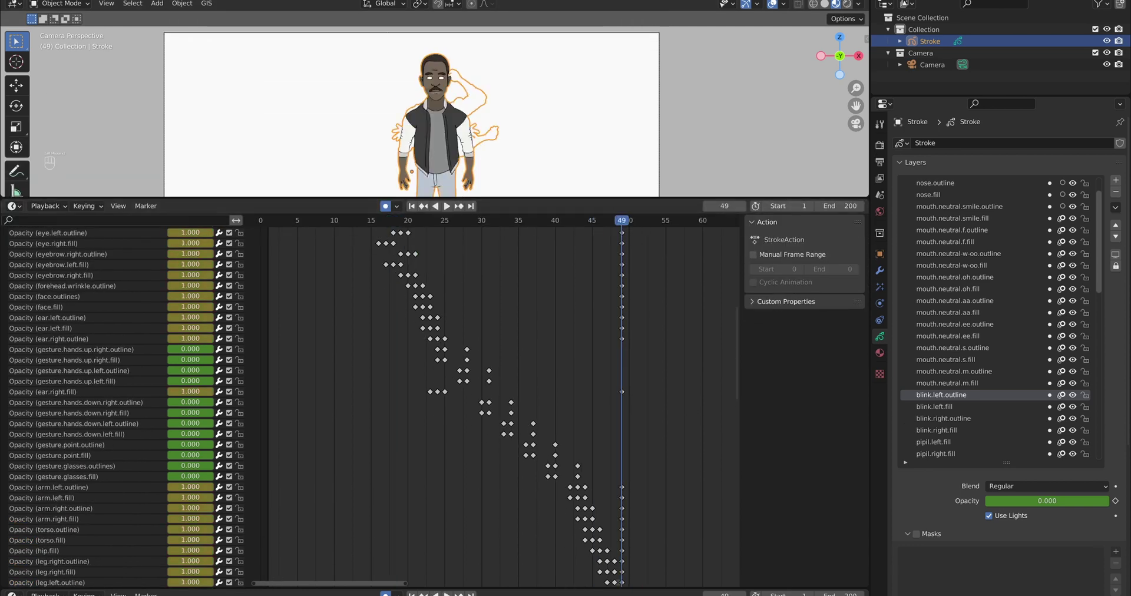
Set the animation's end frame to 50.
{"action": "type", "text": "49"}
{"action": "key", "text": "Return"}
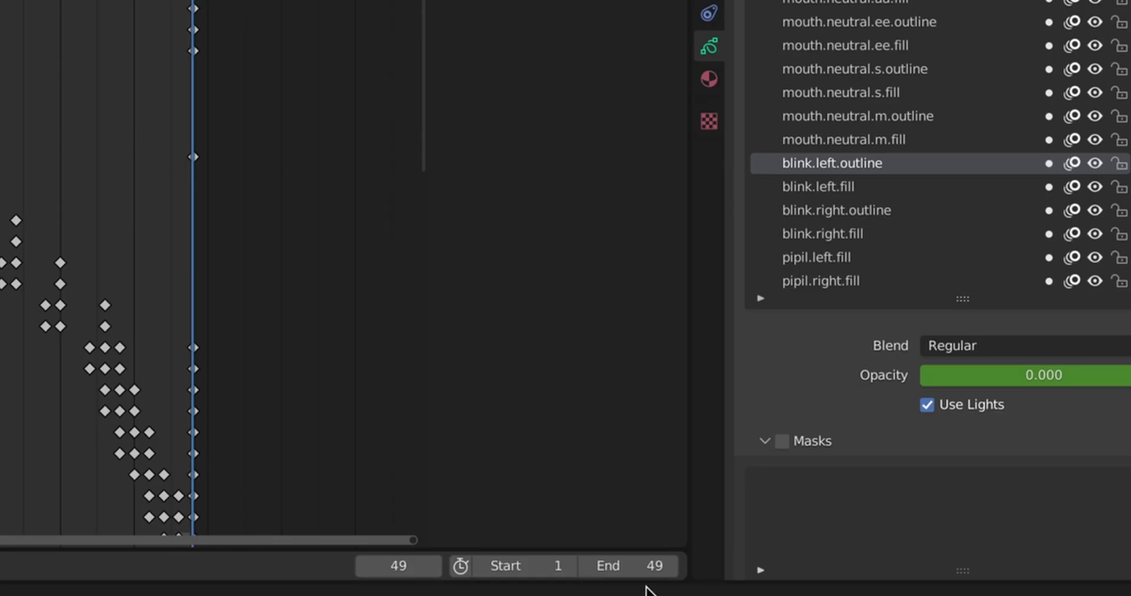
{"action": "left_click", "coordinate": [852, 594]}
{"action": "type", "text": "50"}
{"action": "key", "text": "Return"}
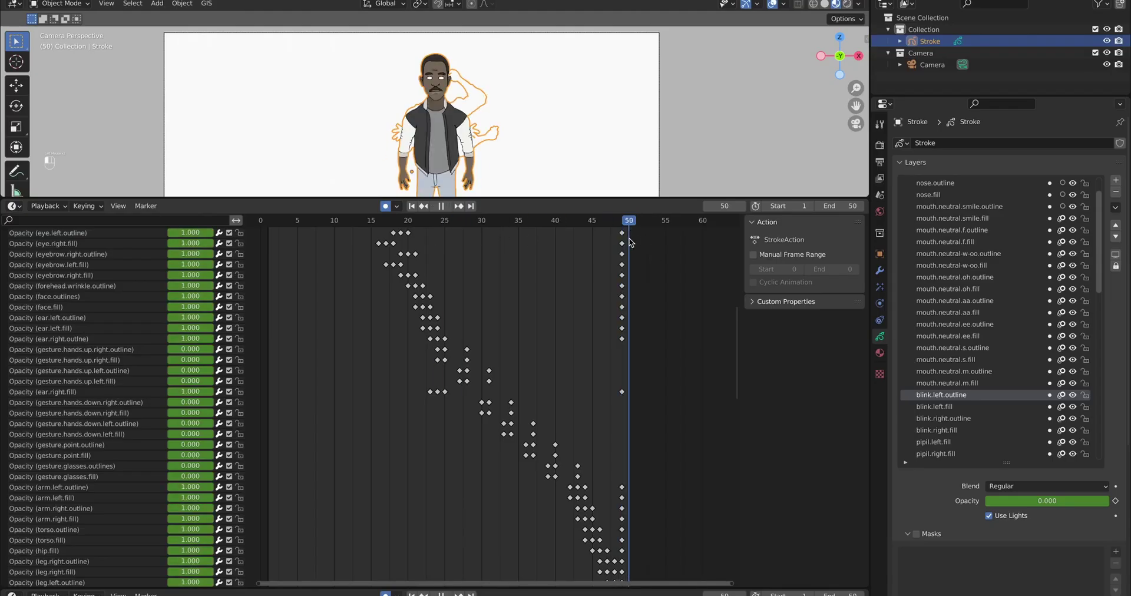
Enlarge the 3D view, preview the animation from frame 1, and deselect the Stroke object.
{"action": "key", "text": "Escape"}
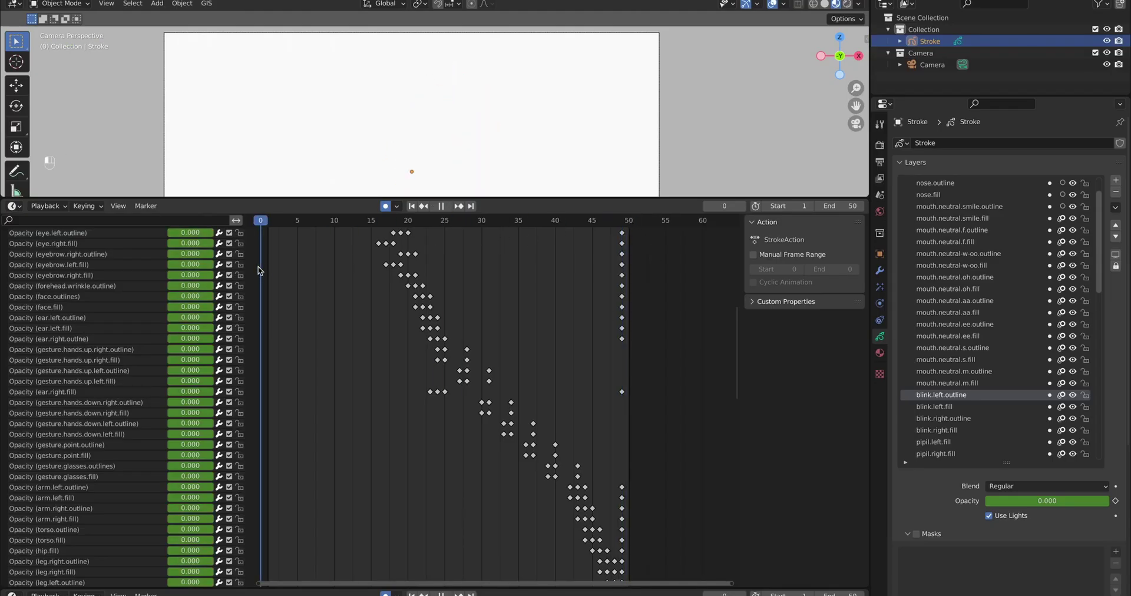
{"action": "left_click_drag", "start_coordinate": [439, 200], "coordinate": [460, 480]}
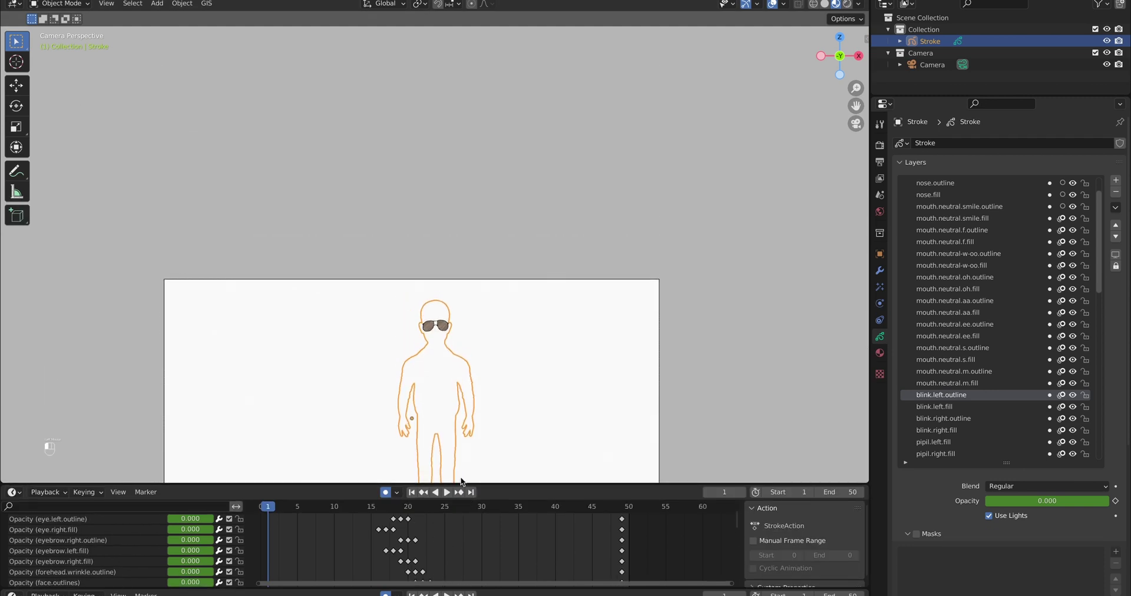
{"action": "scroll", "coordinate": [460, 249], "scroll_direction": "up", "scroll_amount": 1}
{"action": "scroll", "coordinate": [460, 248], "scroll_direction": "up", "scroll_amount": 1}
{"action": "key", "text": "space"}
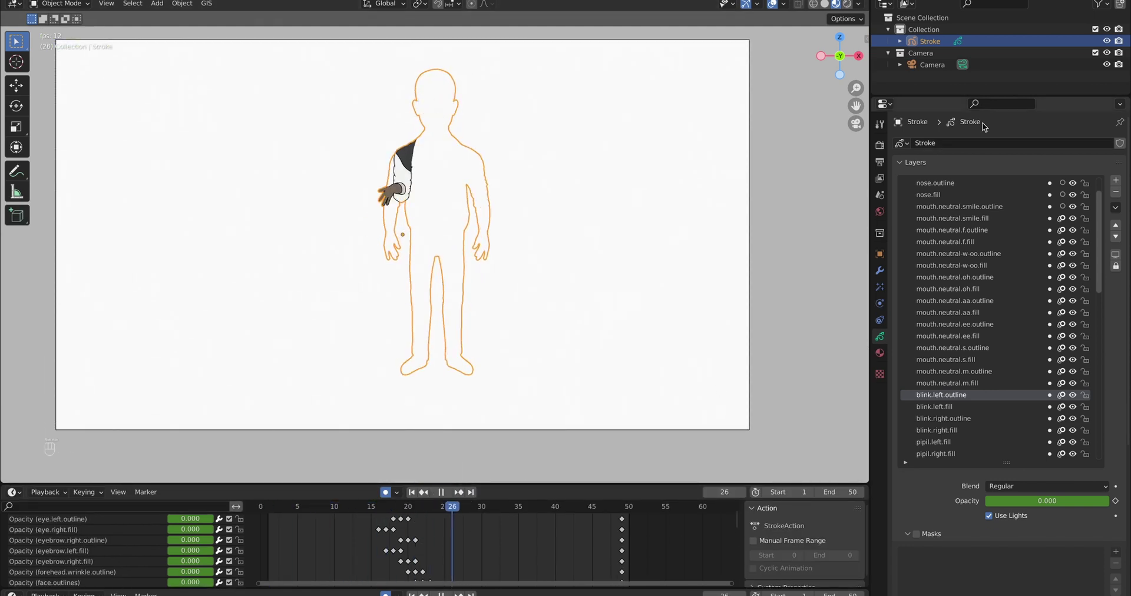
{"action": "left_click", "coordinate": [1019, 79]}
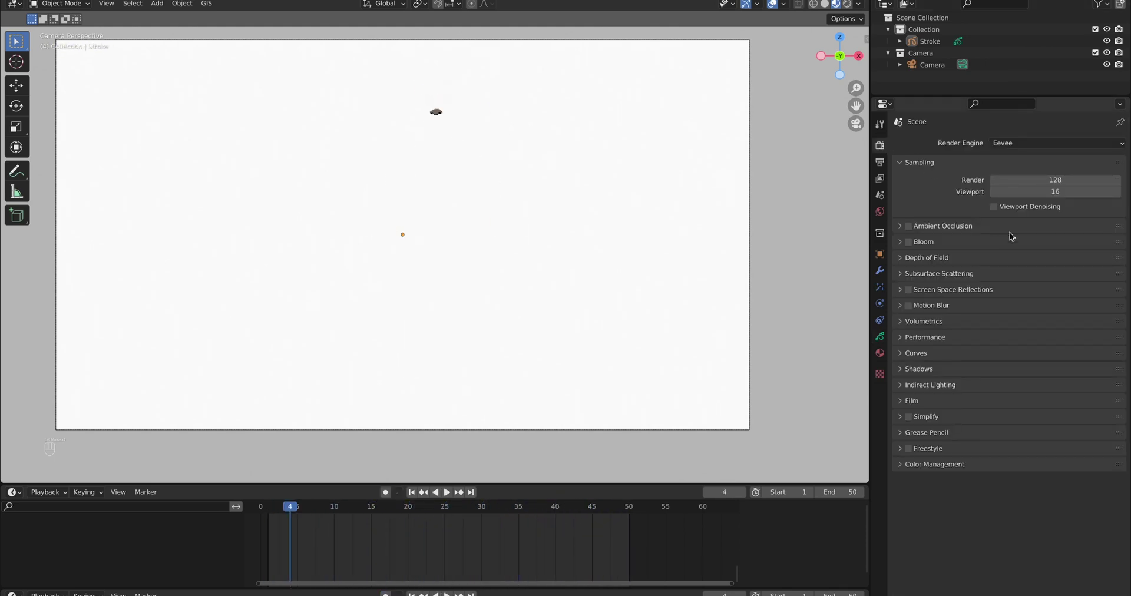
Show the output settings (3840×2160, frames 1–50) and expand the output colour-management options.
{"action": "left_click", "coordinate": [880, 162]}
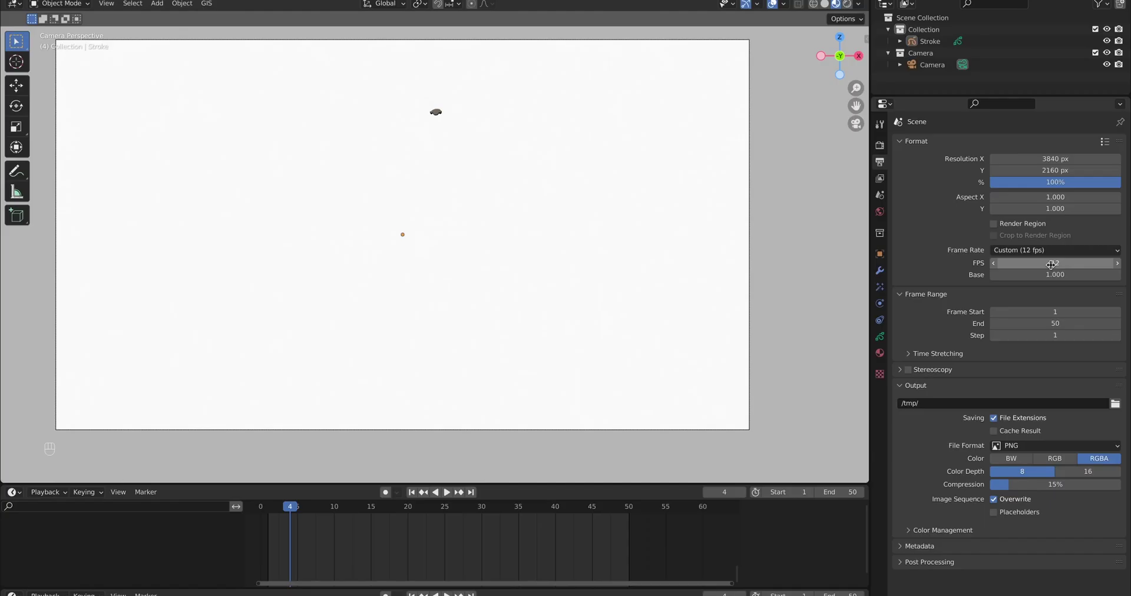
{"action": "left_click", "coordinate": [907, 532]}
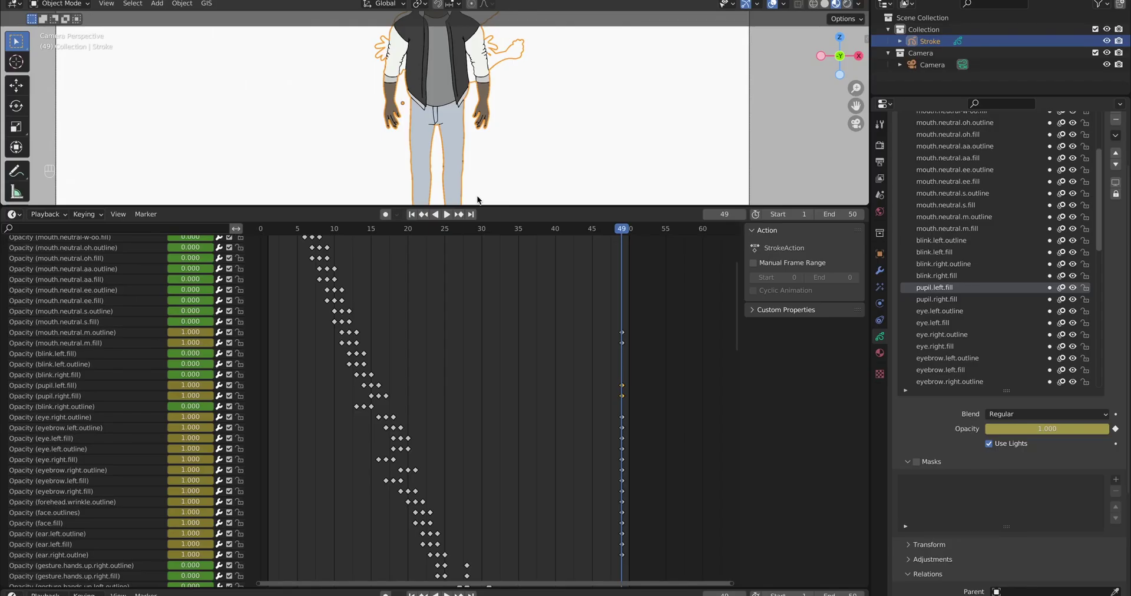
Render a test still of frame 49, close the result, and return to the render settings.
{"action": "key", "text": "F12"}
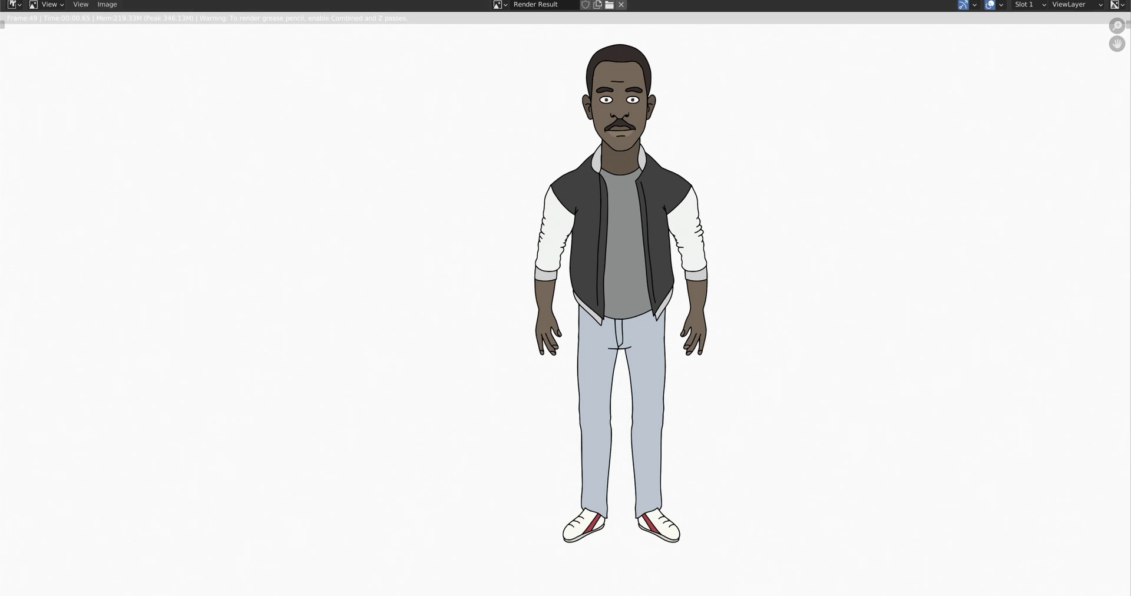
{"action": "key", "text": "Escape"}
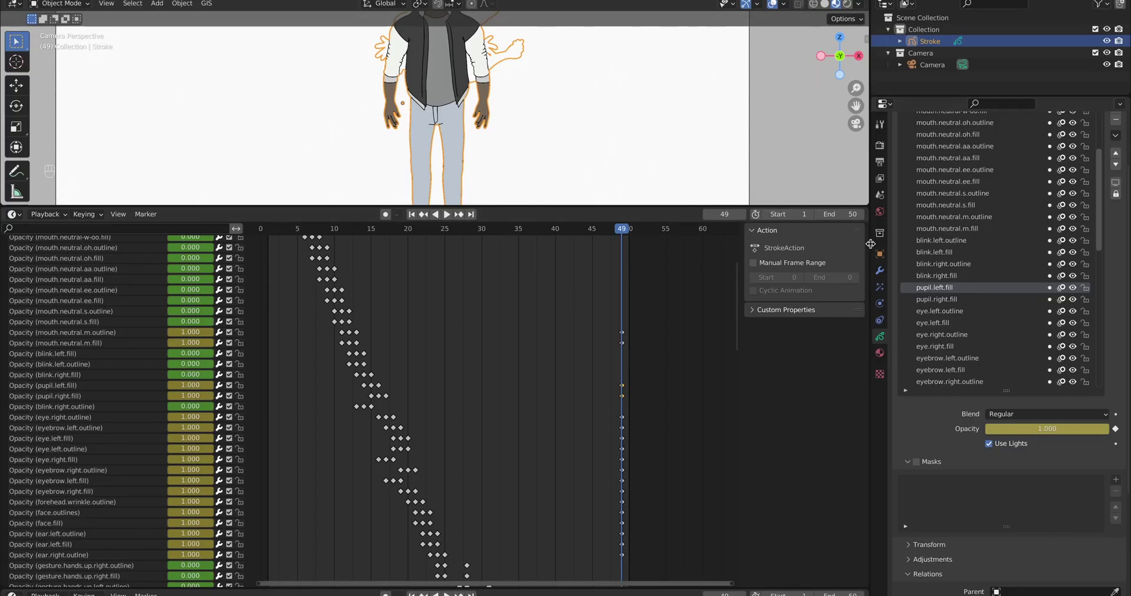
{"action": "left_click", "coordinate": [880, 144]}
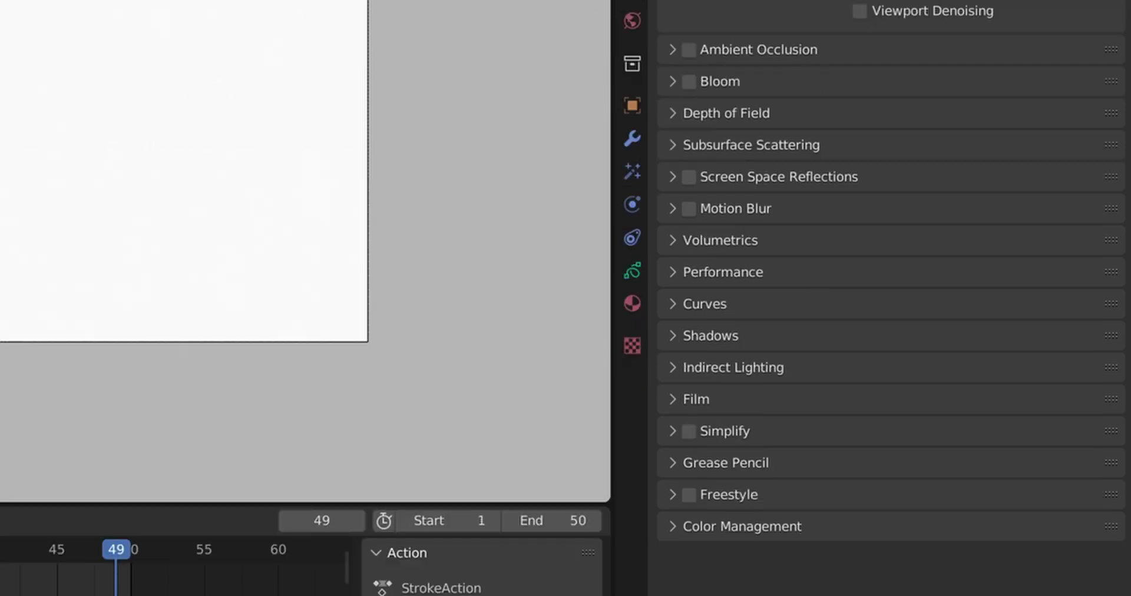
Enable transparent film, output 16-bit PNGs with 0% compression to a project folder, and render the animation.
{"action": "left_click", "coordinate": [676, 401]}
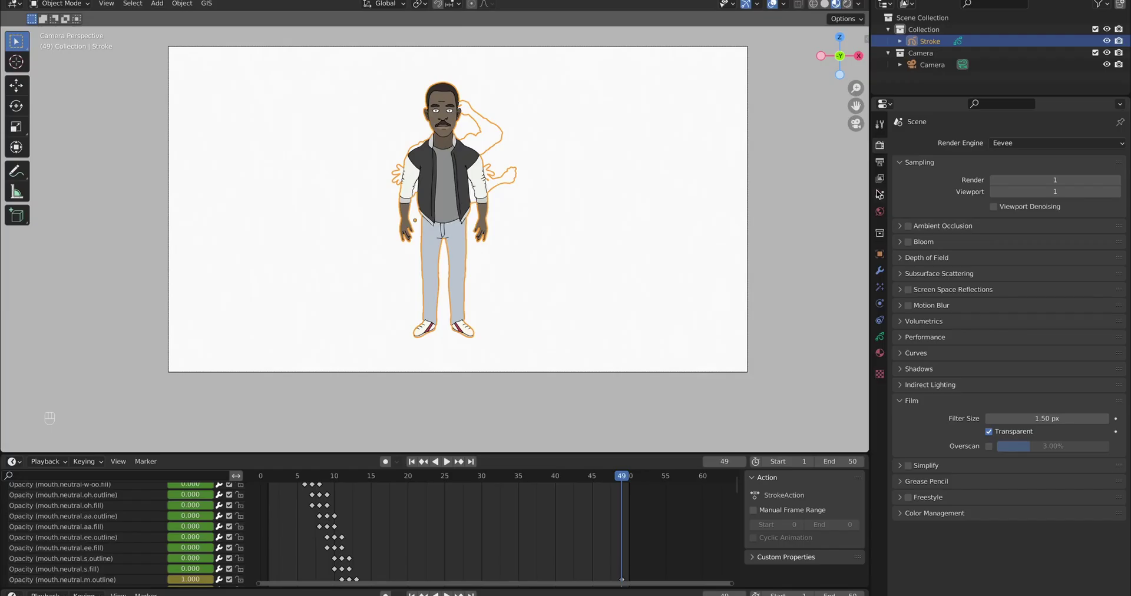
{"action": "left_click", "coordinate": [881, 164]}
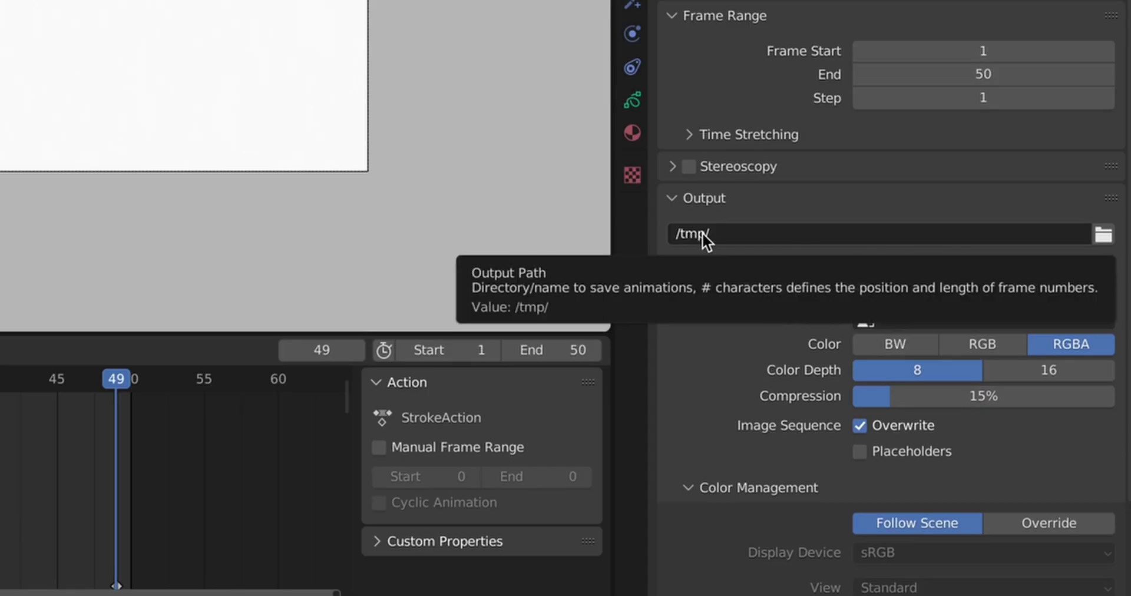
{"action": "left_click", "coordinate": [1103, 235]}
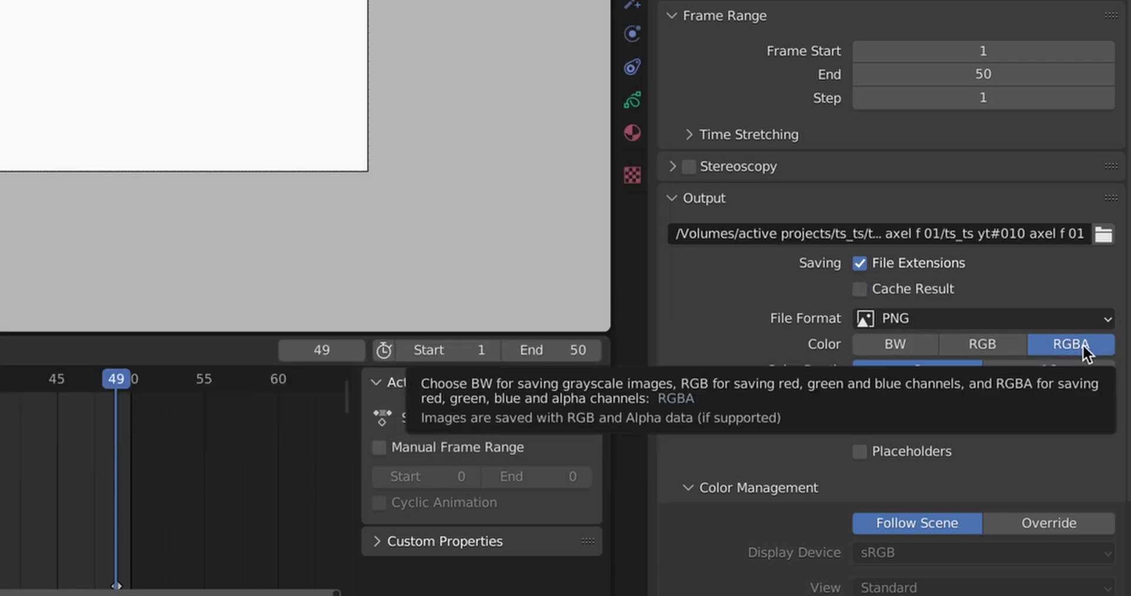
{"action": "left_click", "coordinate": [1048, 369]}
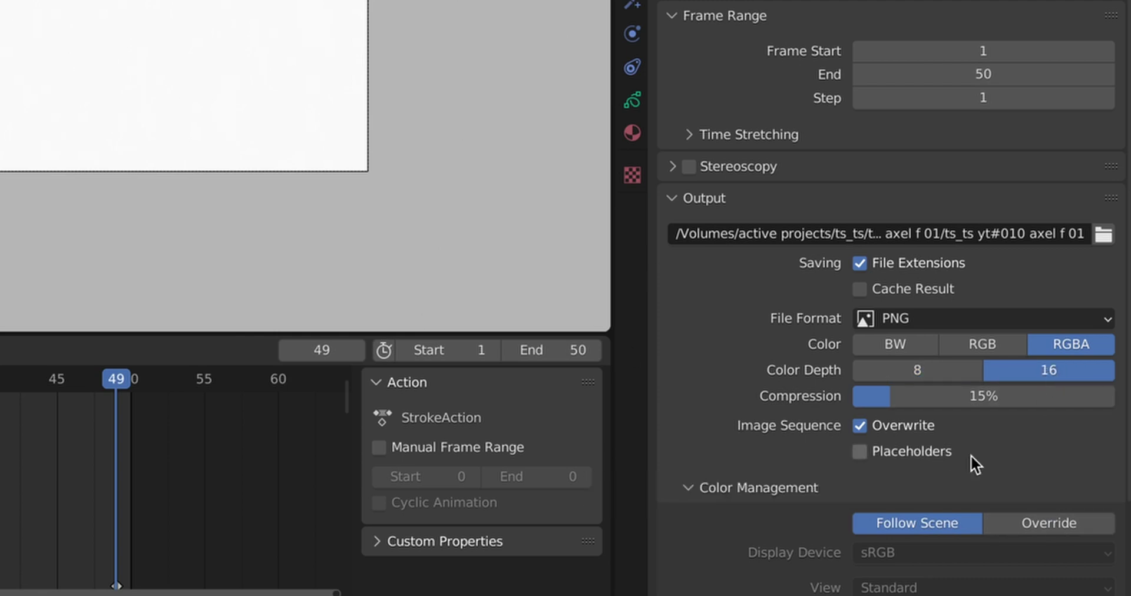
{"action": "left_click_drag", "start_coordinate": [889, 398], "coordinate": [778, 412]}
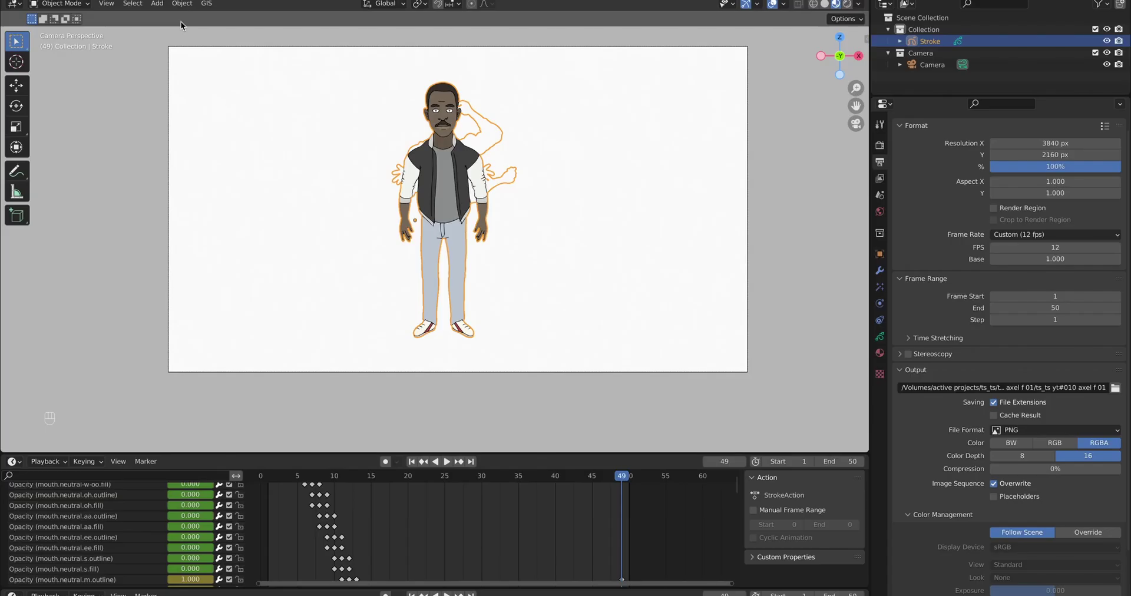
{"action": "left_click", "coordinate": [73, 0]}
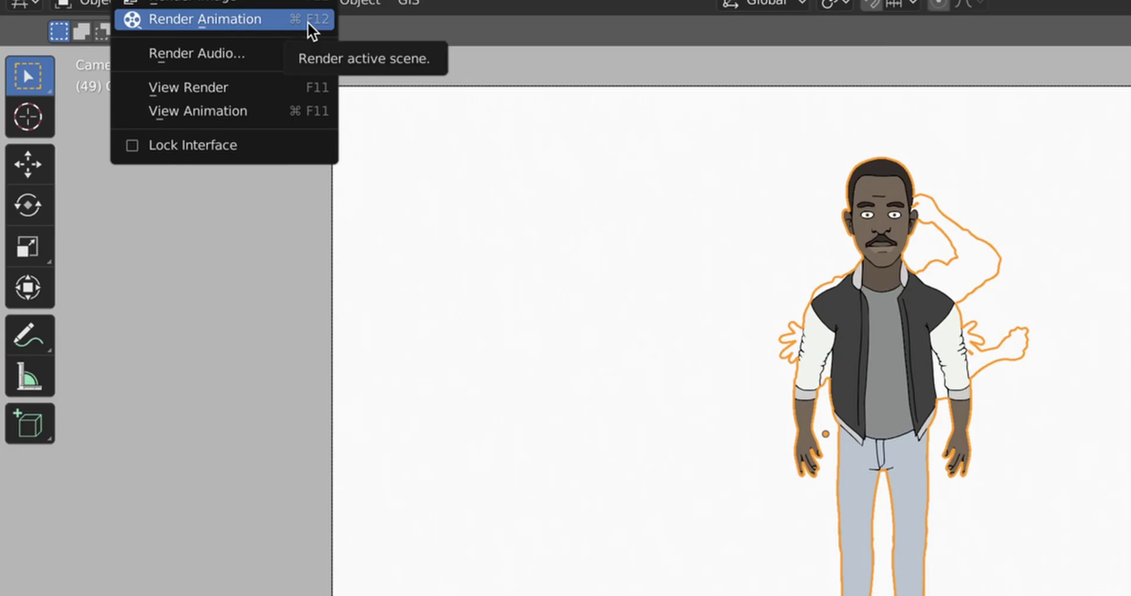
{"action": "left_click", "coordinate": [306, 20]}
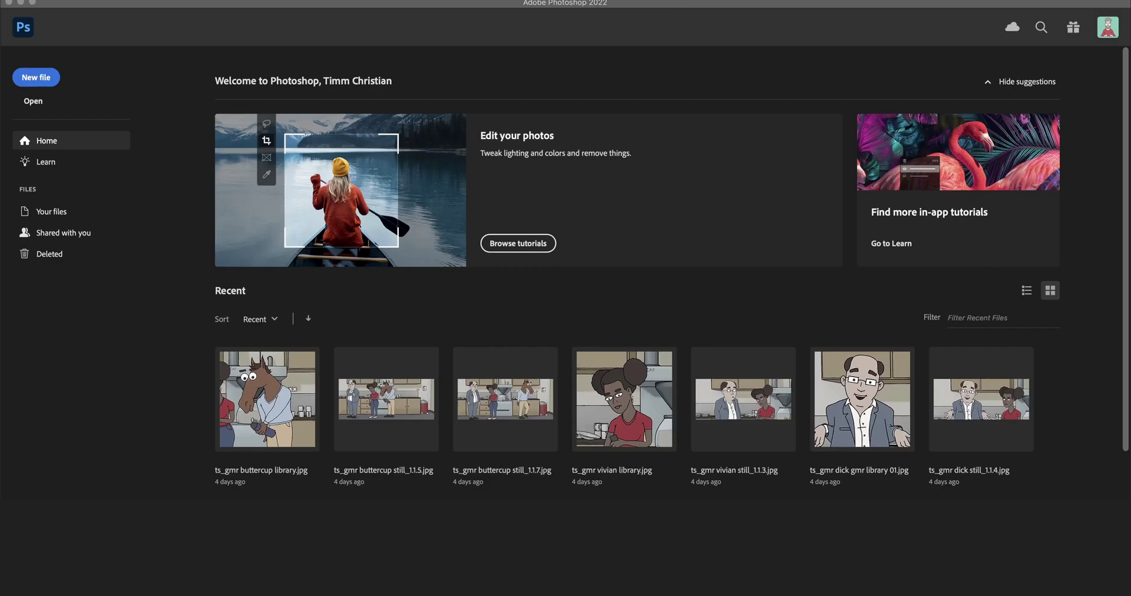
Start Photoshop's Load Files into Stack and browse to the first rendered PNG frame.
{"action": "left_click", "coordinate": [93, 2]}
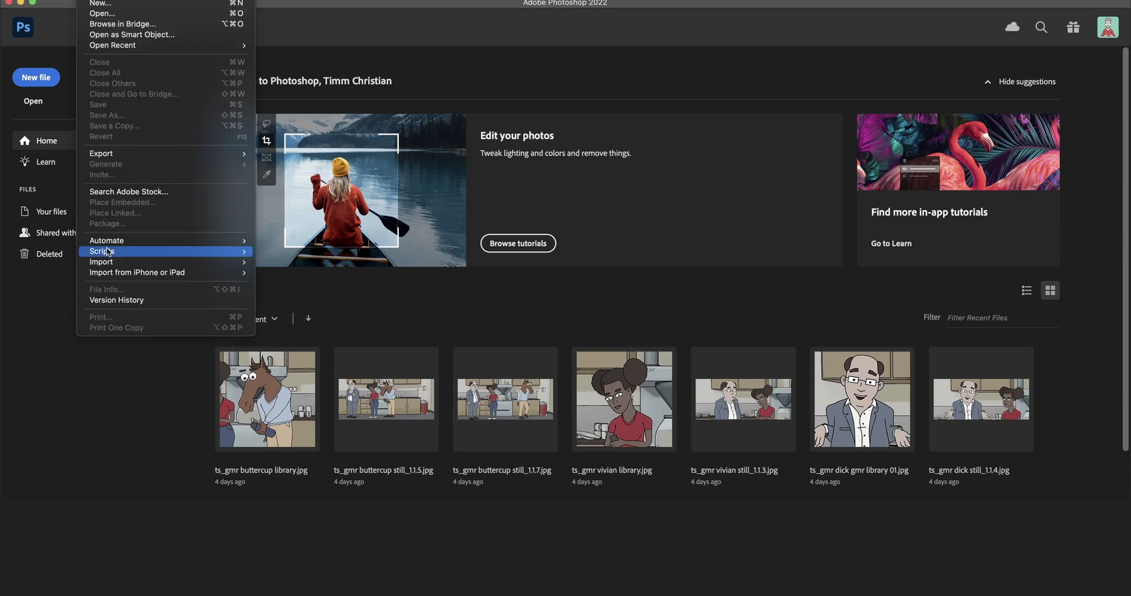
{"action": "mouse_move", "coordinate": [106, 251]}
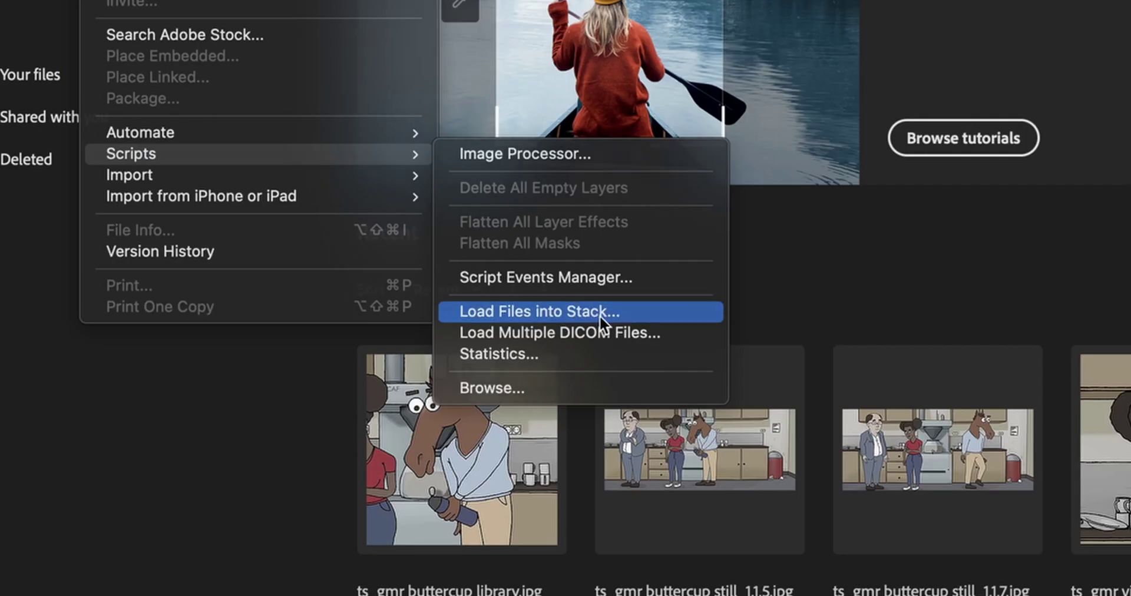
{"action": "left_click", "coordinate": [599, 313]}
{"action": "left_click", "coordinate": [622, 281]}
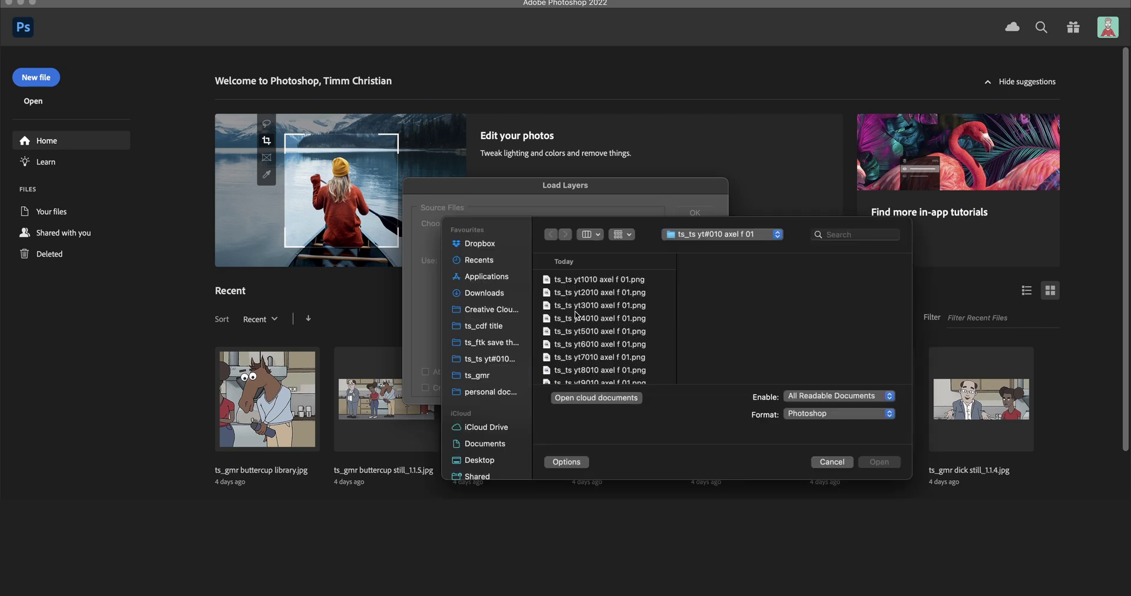
{"action": "left_click", "coordinate": [588, 280]}
Add all rendered axel frames, sort them by name, and load them as layers.
{"action": "scroll", "coordinate": [623, 323], "scroll_direction": "down", "scroll_amount": 15}
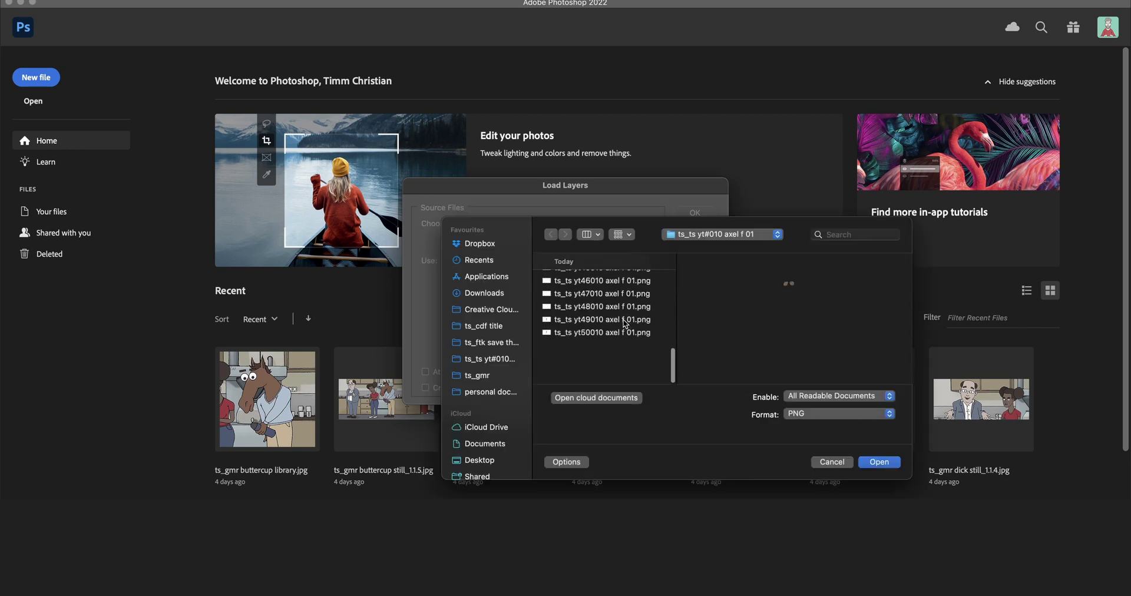
{"action": "left_click", "coordinate": [621, 372], "text": "shift"}
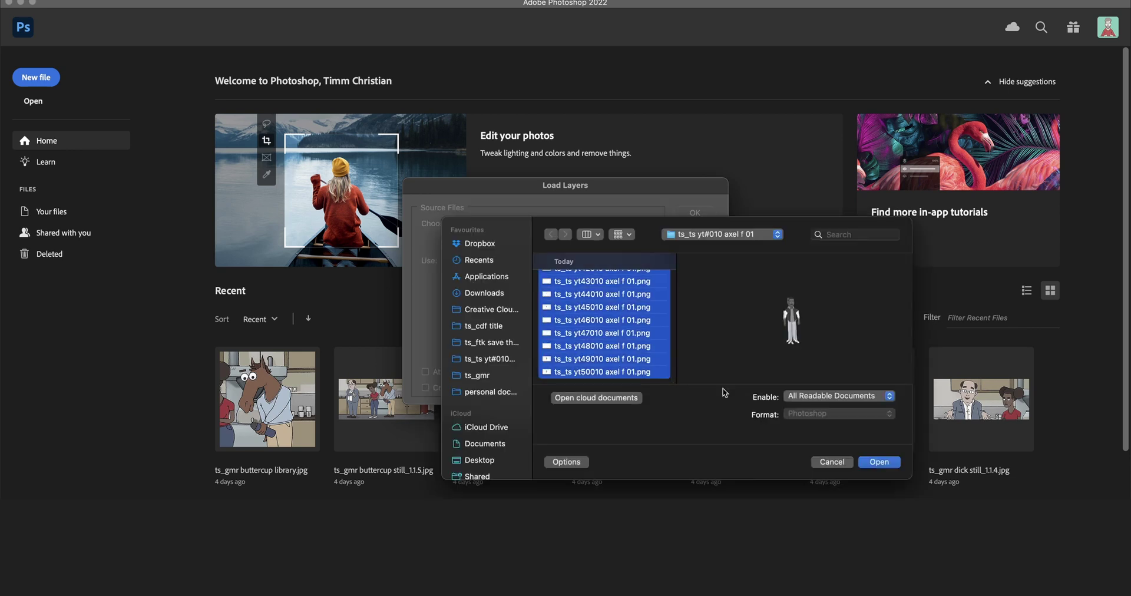
{"action": "left_click", "coordinate": [881, 462]}
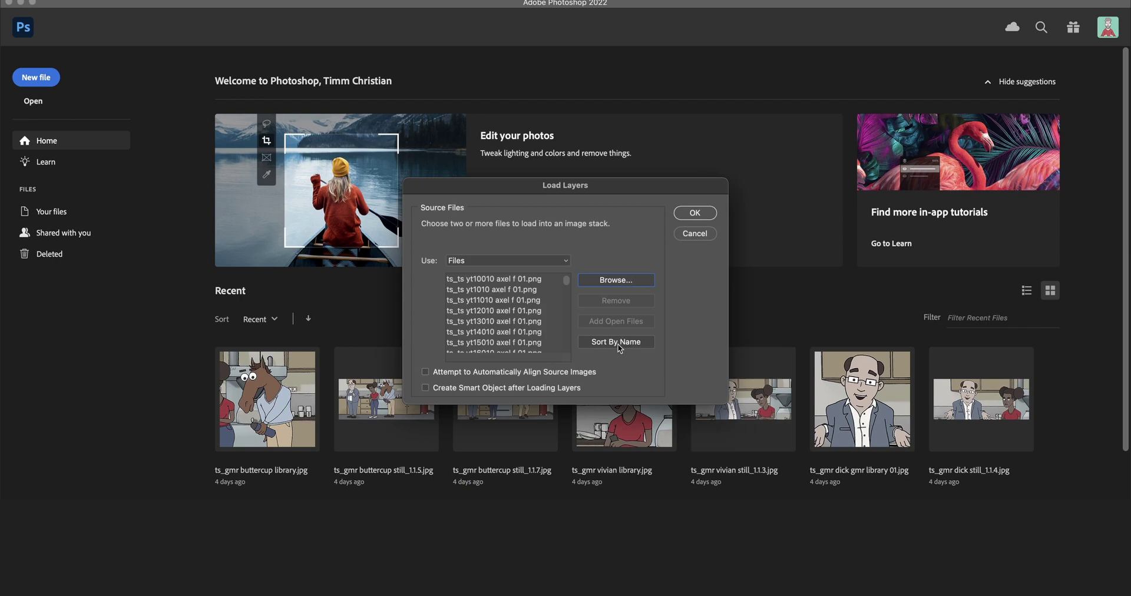
{"action": "left_click", "coordinate": [618, 342]}
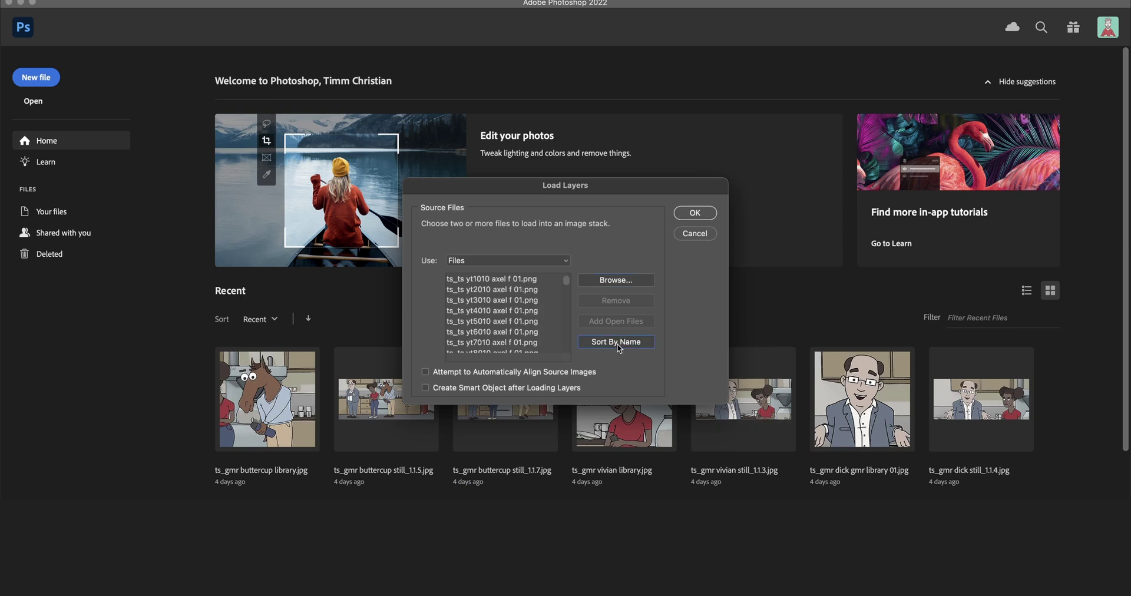
{"action": "left_click", "coordinate": [695, 214]}
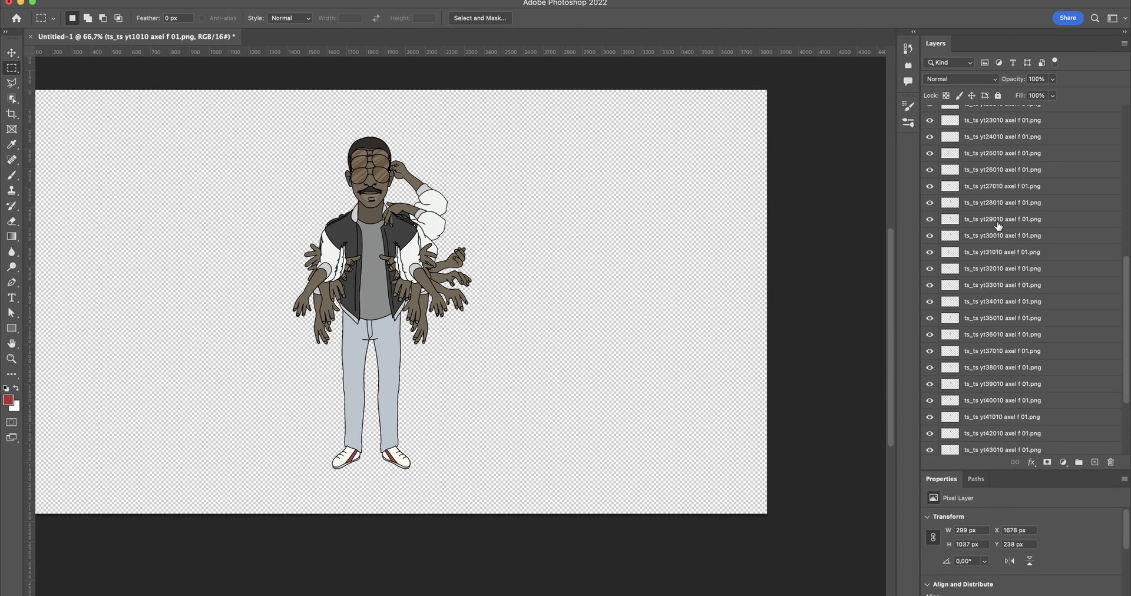
Hide all character part layers, leaving only the three sunglasses layers visible.
{"action": "scroll", "coordinate": [999, 227], "scroll_direction": "down", "scroll_amount": 5}
{"action": "scroll", "coordinate": [999, 226], "scroll_direction": "up", "scroll_amount": 15}
{"action": "mouse_move", "coordinate": [930, 130]}
{"action": "left_mouse_down"}
{"action": "mouse_move", "coordinate": [943, 291]}
{"action": "mouse_move", "coordinate": [929, 453]}
{"action": "left_mouse_up"}
{"action": "scroll", "coordinate": [944, 343], "scroll_direction": "down", "scroll_amount": 1}
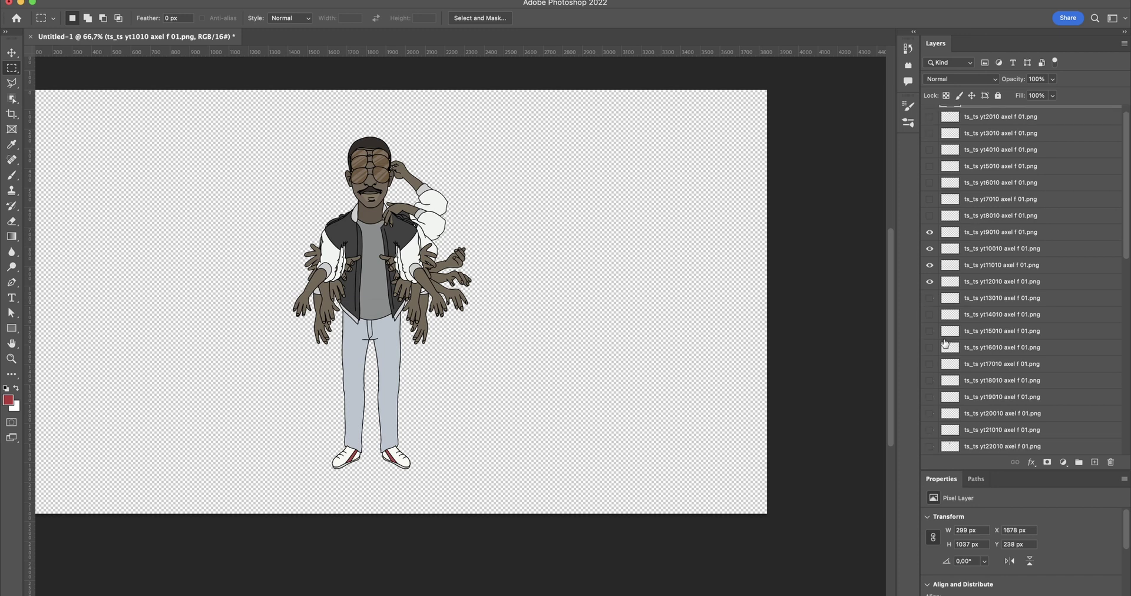
{"action": "left_click_drag", "start_coordinate": [932, 232], "coordinate": [932, 296]}
{"action": "scroll", "coordinate": [932, 297], "scroll_direction": "down", "scroll_amount": 15}
{"action": "mouse_move", "coordinate": [932, 119]}
{"action": "left_mouse_down"}
{"action": "mouse_move", "coordinate": [942, 250]}
{"action": "mouse_move", "coordinate": [931, 447]}
{"action": "left_mouse_up"}
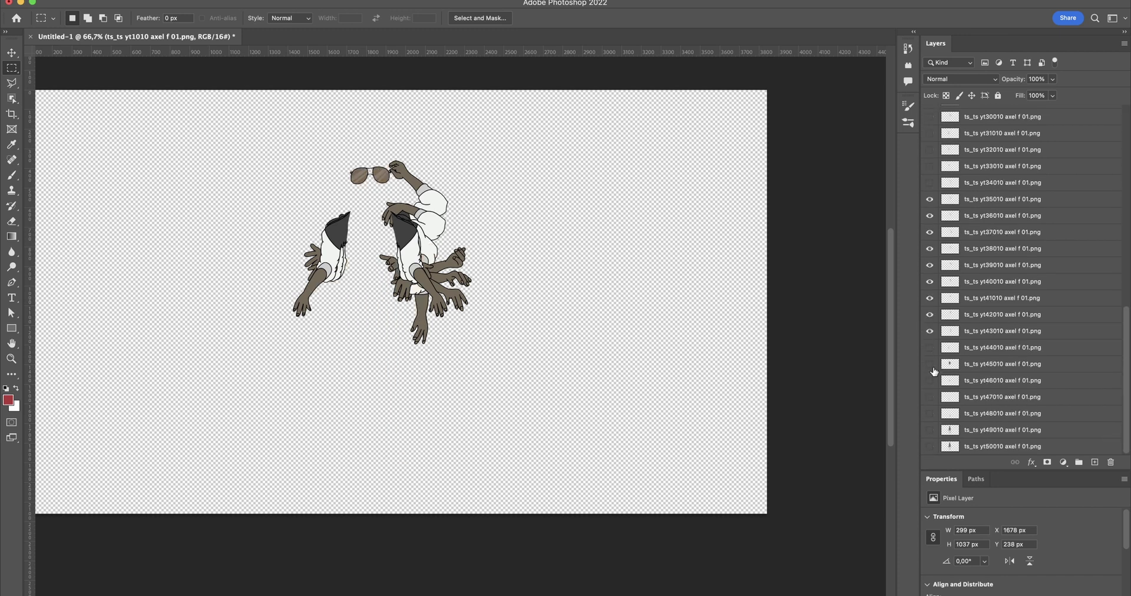
{"action": "mouse_move", "coordinate": [929, 331]}
{"action": "left_mouse_down"}
{"action": "mouse_move", "coordinate": [927, 208]}
{"action": "mouse_move", "coordinate": [930, 300]}
{"action": "left_mouse_up"}
{"action": "scroll", "coordinate": [1035, 321], "scroll_direction": "up", "scroll_amount": 15}
{"action": "scroll", "coordinate": [1035, 322], "scroll_direction": "down", "scroll_amount": 7}
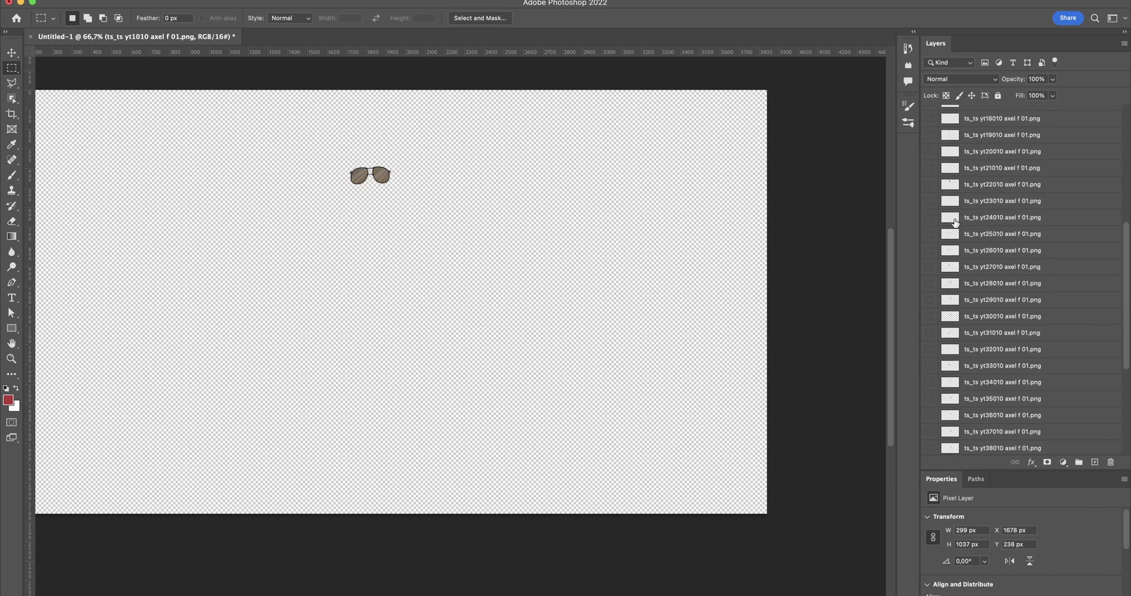
{"action": "scroll", "coordinate": [955, 222], "scroll_direction": "up", "scroll_amount": 8}
{"action": "left_click", "coordinate": [929, 130]}
{"action": "left_click", "coordinate": [930, 147]}
Rename the yt3010 sunglasses layer to 'shades 3'.
{"action": "double_click", "coordinate": [999, 146]}
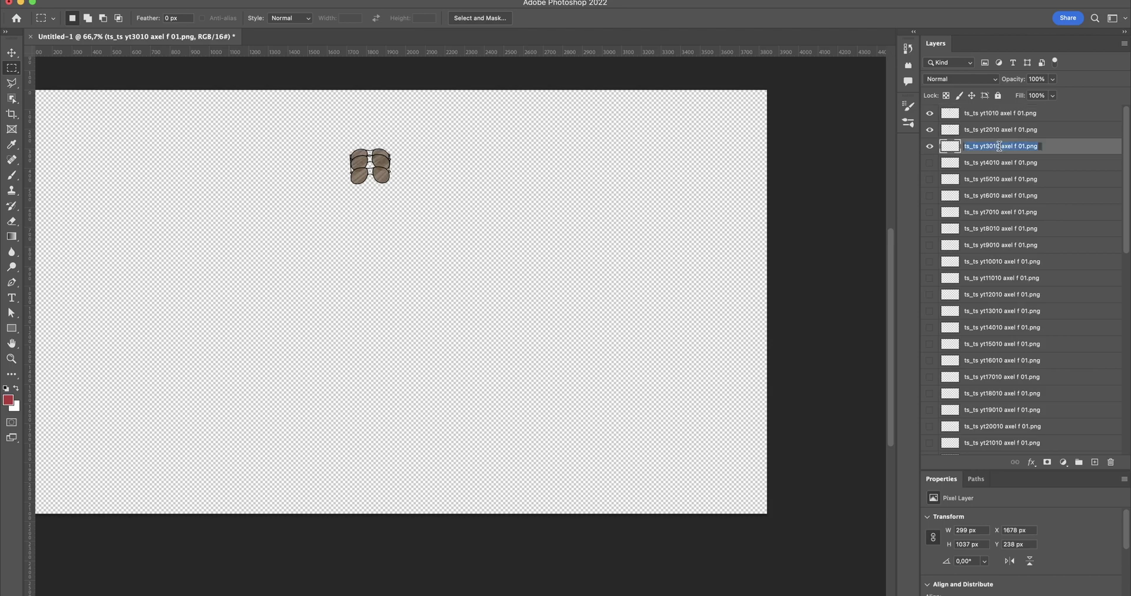
{"action": "key", "text": "Escape"}
{"action": "left_click", "coordinate": [931, 146]}
{"action": "left_click", "coordinate": [931, 146]}
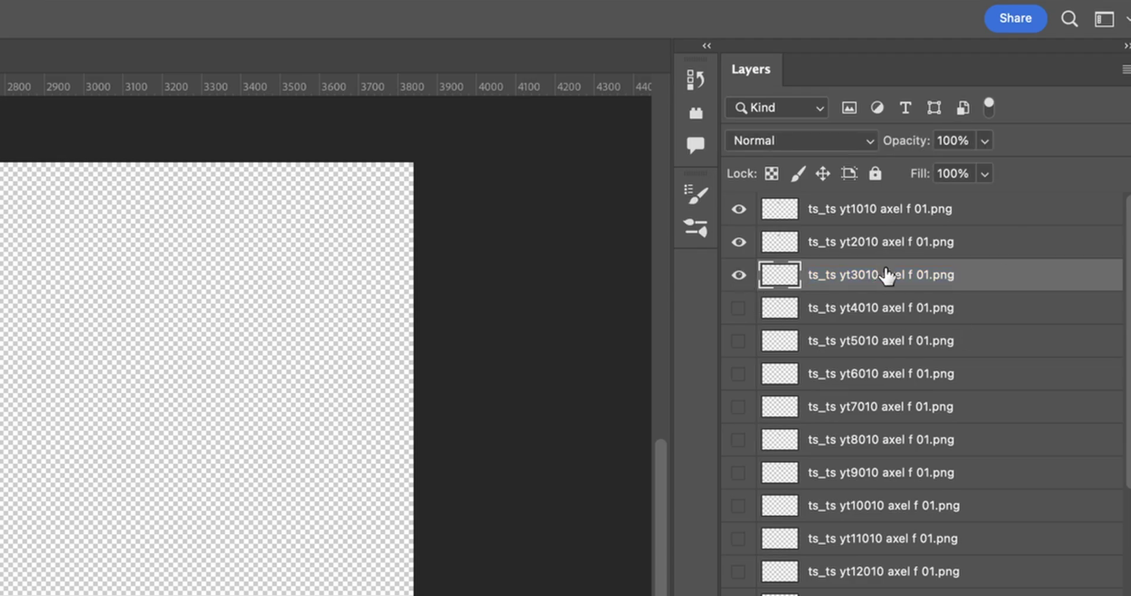
{"action": "double_click", "coordinate": [886, 275]}
{"action": "type", "text": "shades 3"}
{"action": "key", "text": "Return"}
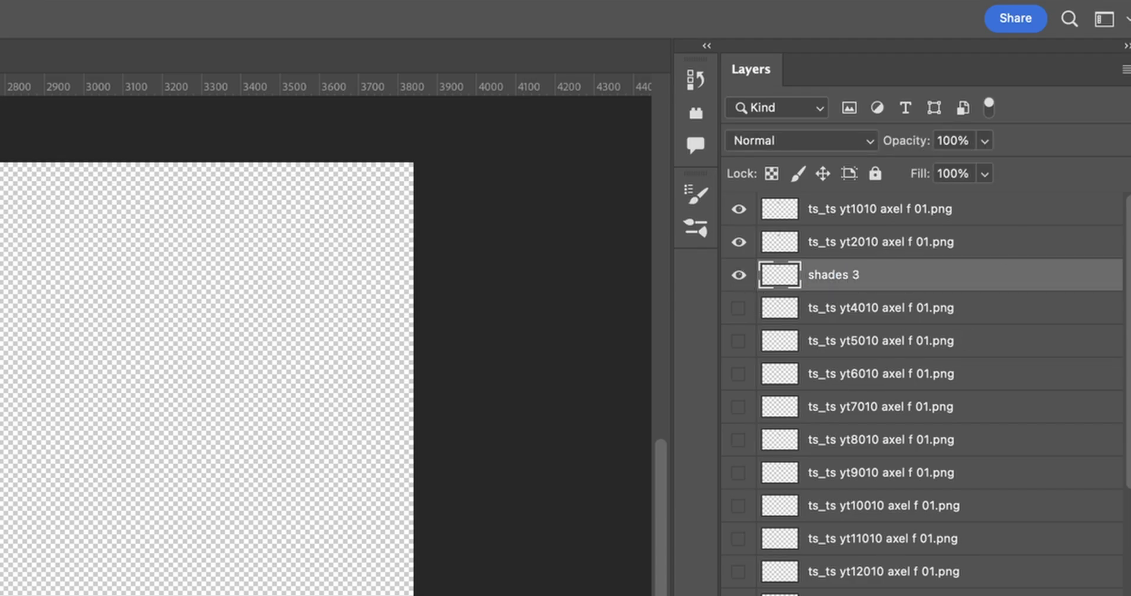
Rename the other two sunglasses layers 'shades 2' and 'shades 1'.
{"action": "double_click", "coordinate": [843, 242]}
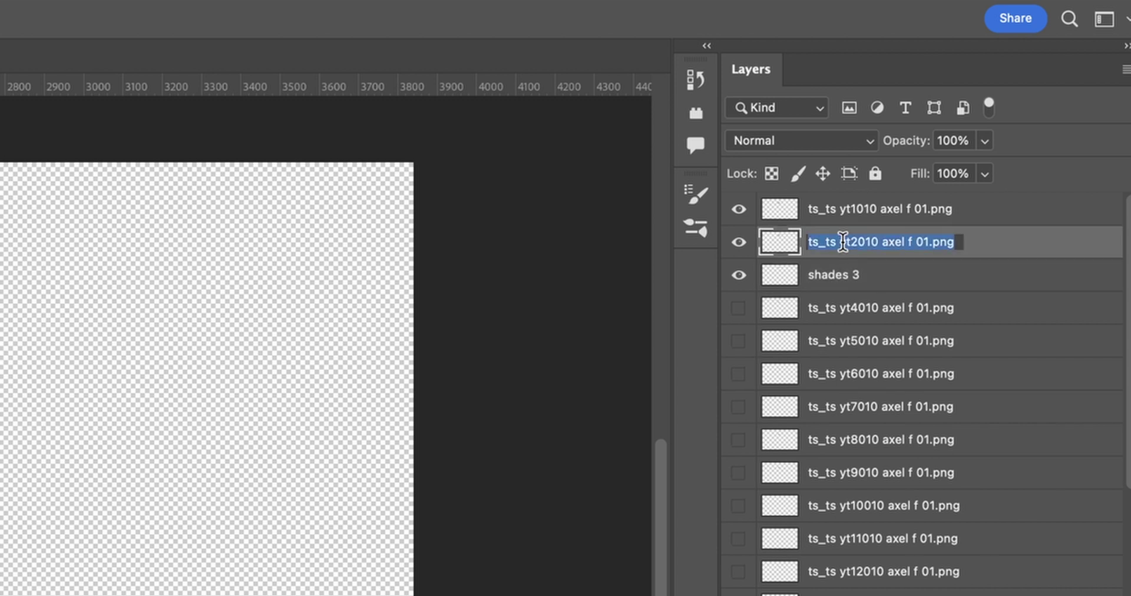
{"action": "type", "text": "shades"}
{"action": "key", "text": "Return"}
{"action": "left_click", "coordinate": [743, 243]}
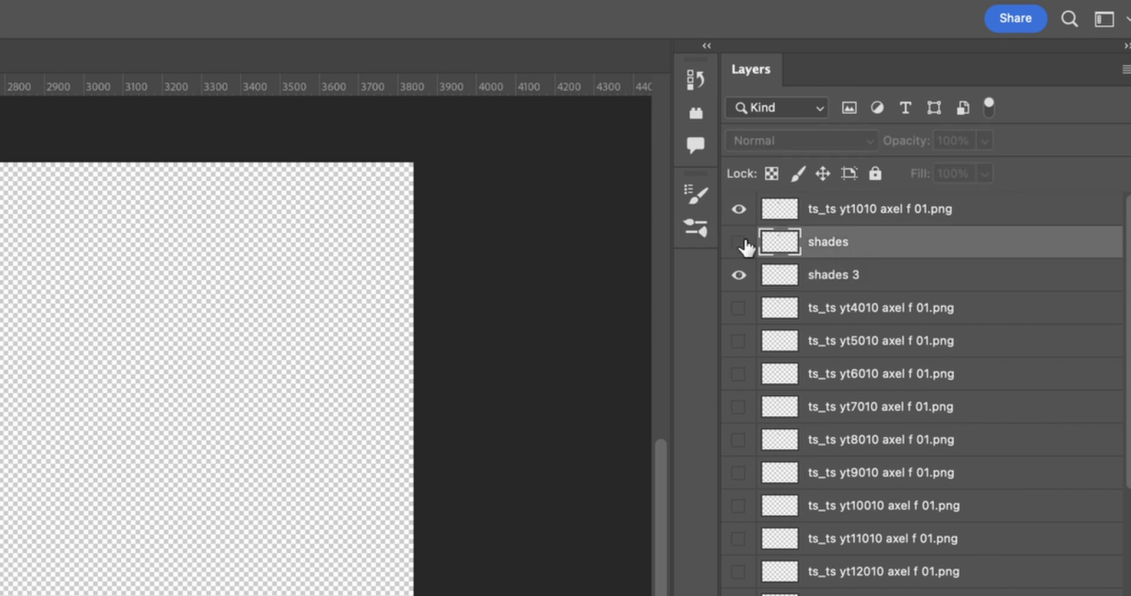
{"action": "left_click", "coordinate": [743, 243]}
{"action": "double_click", "coordinate": [842, 239]}
{"action": "key", "text": "Right"}
{"action": "type", "text": "2"}
{"action": "key", "text": "Return"}
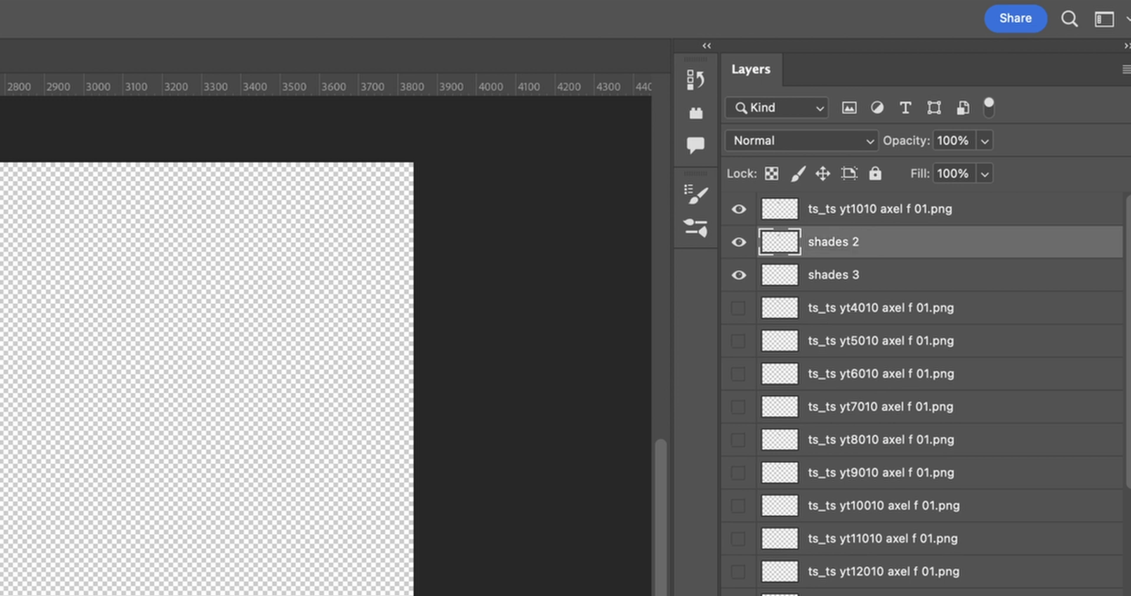
{"action": "double_click", "coordinate": [858, 210]}
{"action": "type", "text": "shad"}
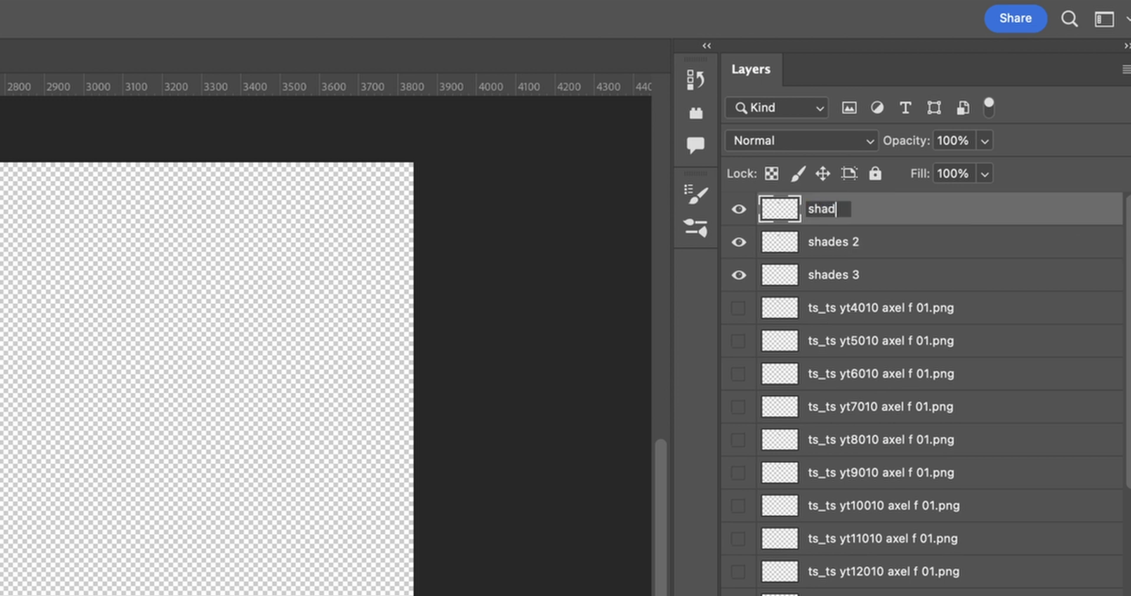
{"action": "type", "text": "es 1"}
{"action": "key", "text": "Return"}
Group the three shades layers into a folder named 'shades'.
{"action": "left_click", "coordinate": [989, 285], "text": "shift"}
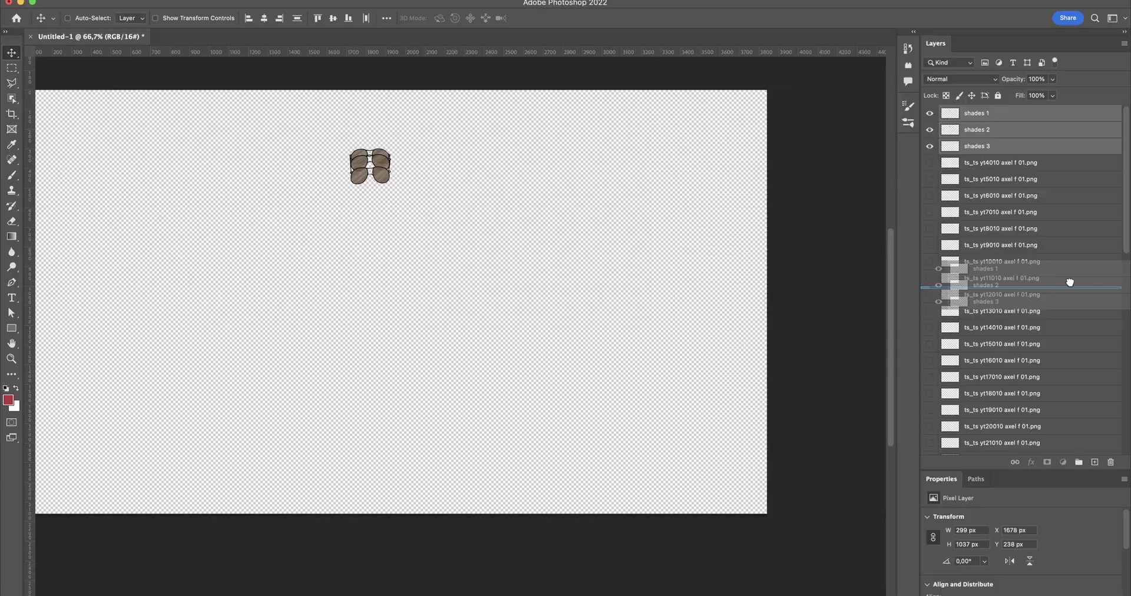
{"action": "key", "text": "super+g"}
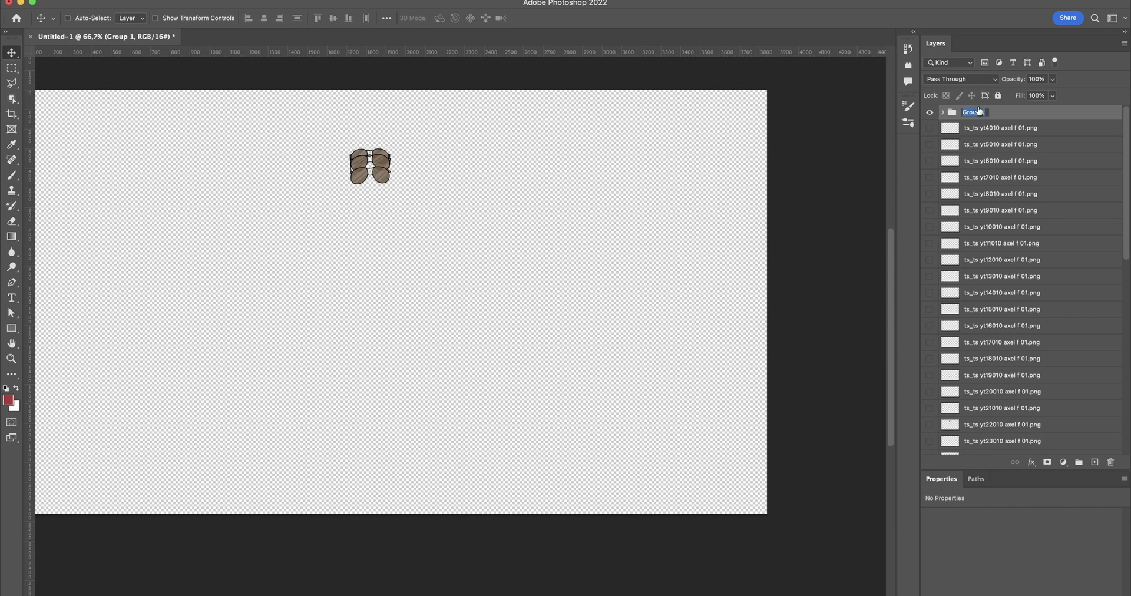
{"action": "type", "text": "shades"}
{"action": "key", "text": "Return"}
Put shades 2 and shades 3 into a new subgroup named 'shades up'.
{"action": "left_click", "coordinate": [942, 113]}
{"action": "left_click", "coordinate": [979, 129]}
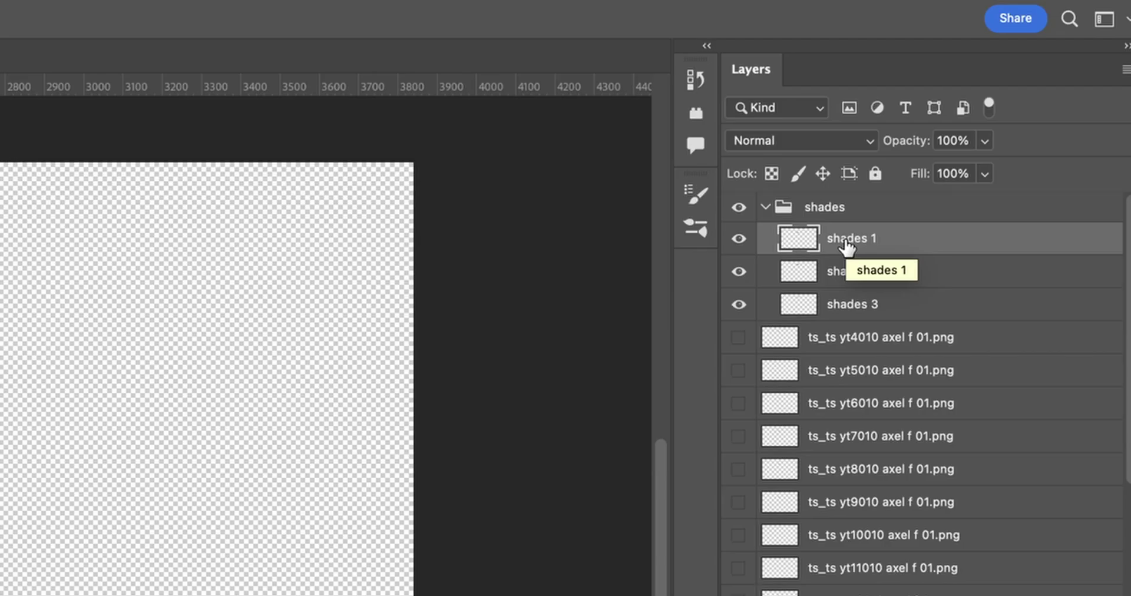
{"action": "left_click", "coordinate": [854, 276]}
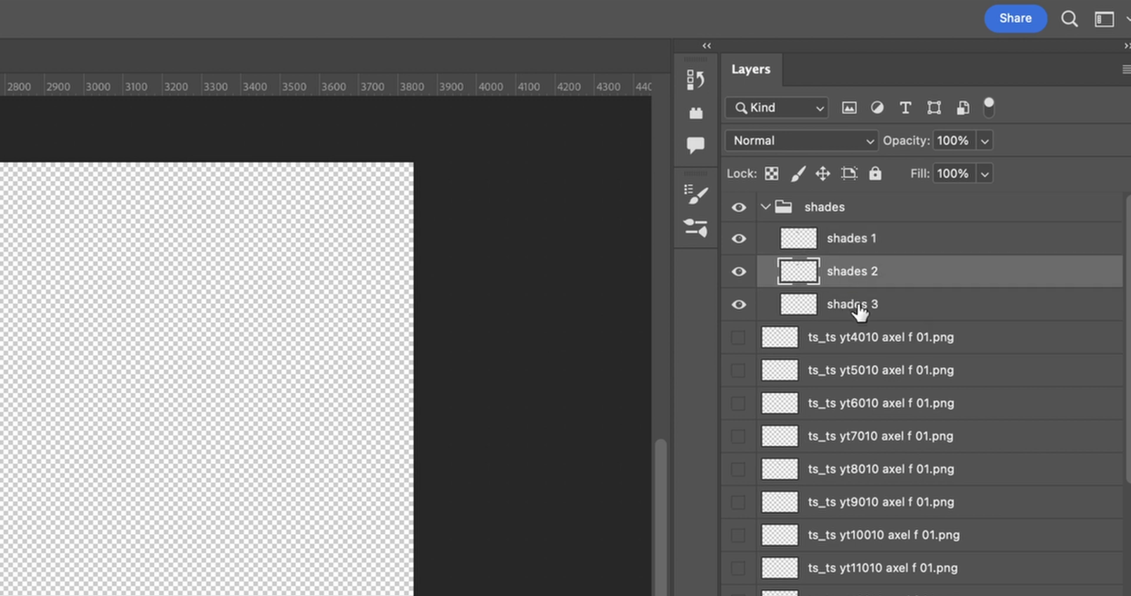
{"action": "left_click", "coordinate": [859, 311], "text": "shift"}
{"action": "left_click_drag", "start_coordinate": [858, 311], "coordinate": [1079, 463]}
{"action": "double_click", "coordinate": [992, 134]}
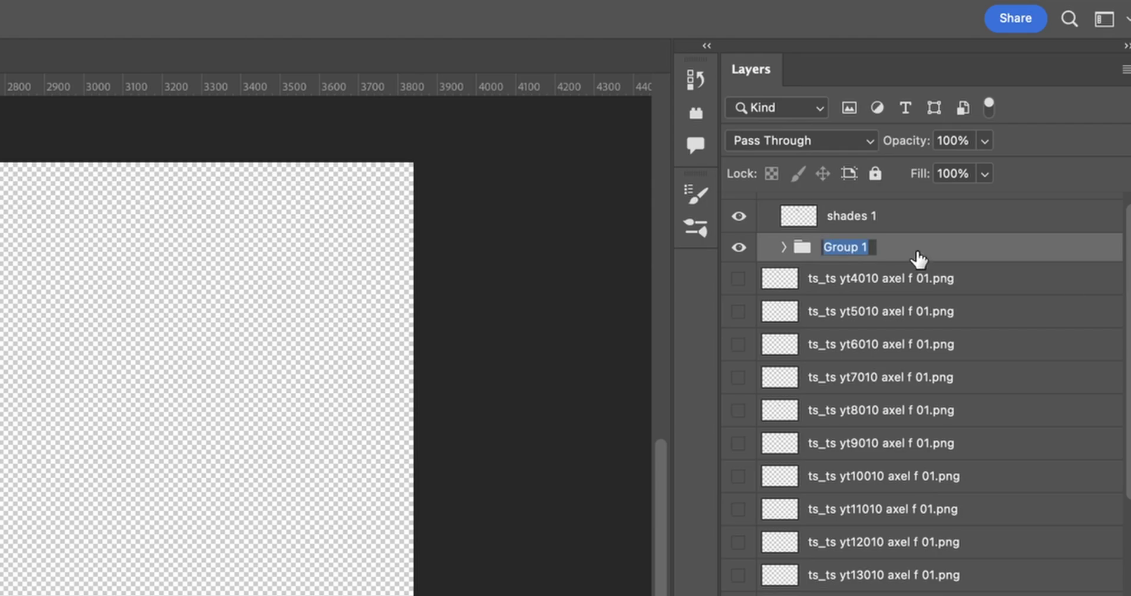
{"action": "type", "text": "shades up"}
{"action": "key", "text": "Return"}
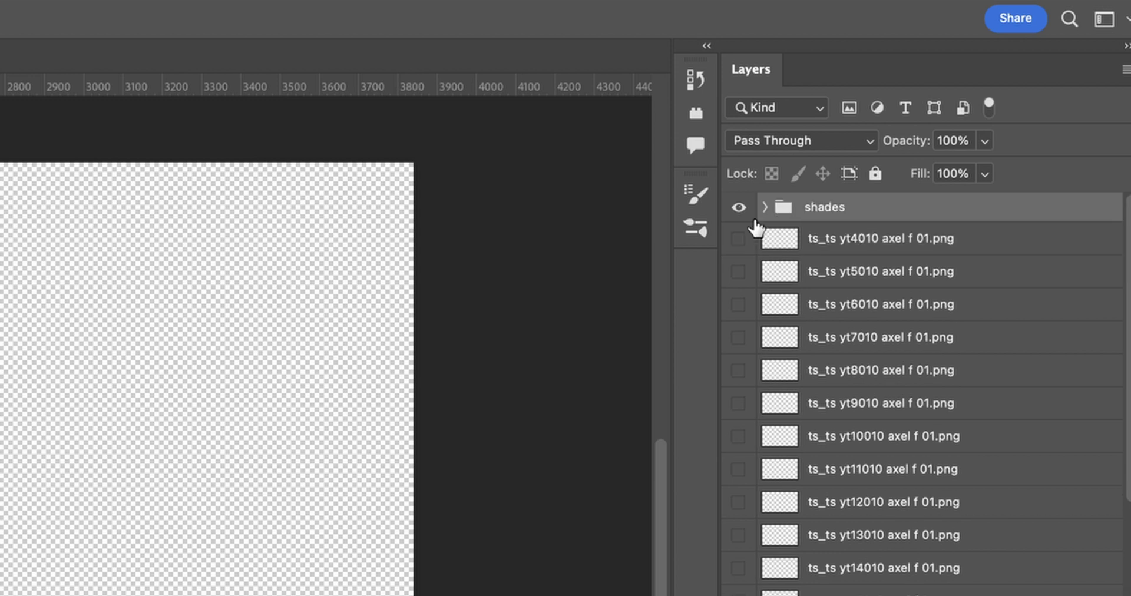
Rename the yt4010 layer 'nose' and the yt5010 layer 'mouth smile'.
{"action": "left_click", "coordinate": [739, 207]}
{"action": "left_click", "coordinate": [738, 239]}
{"action": "double_click", "coordinate": [854, 239]}
{"action": "type", "text": "nose"}
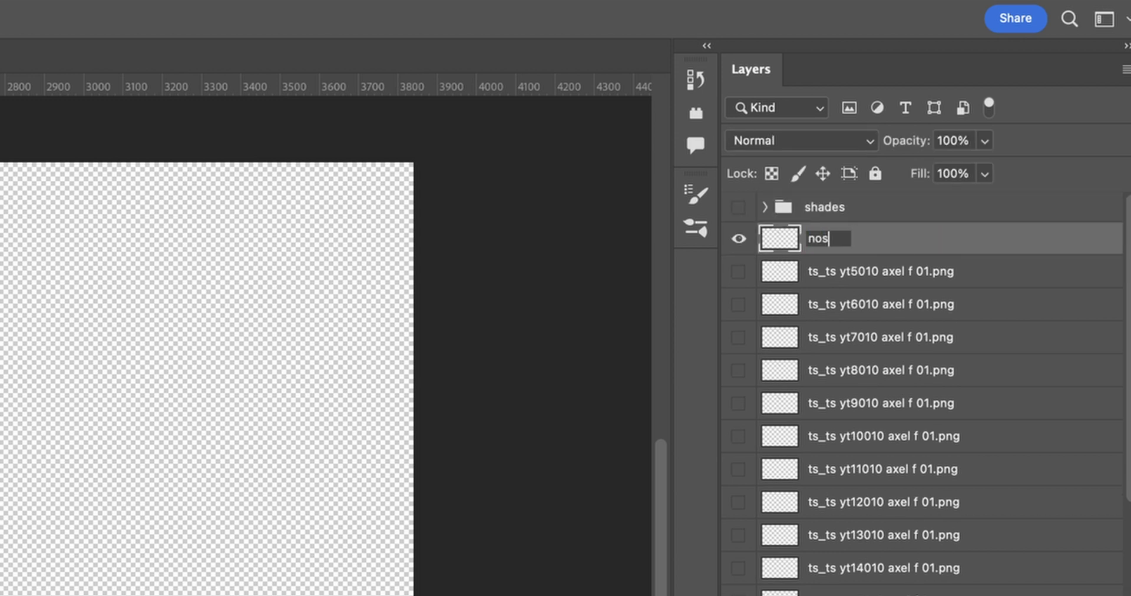
{"action": "key", "text": "Return"}
{"action": "left_click", "coordinate": [739, 239]}
{"action": "left_click", "coordinate": [739, 271]}
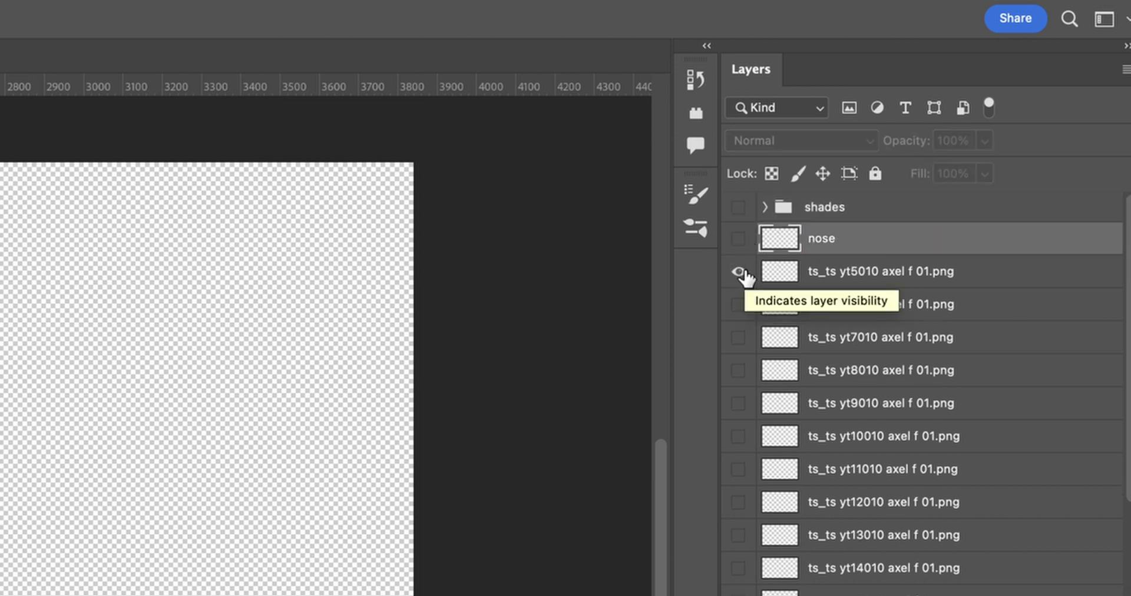
{"action": "double_click", "coordinate": [878, 271]}
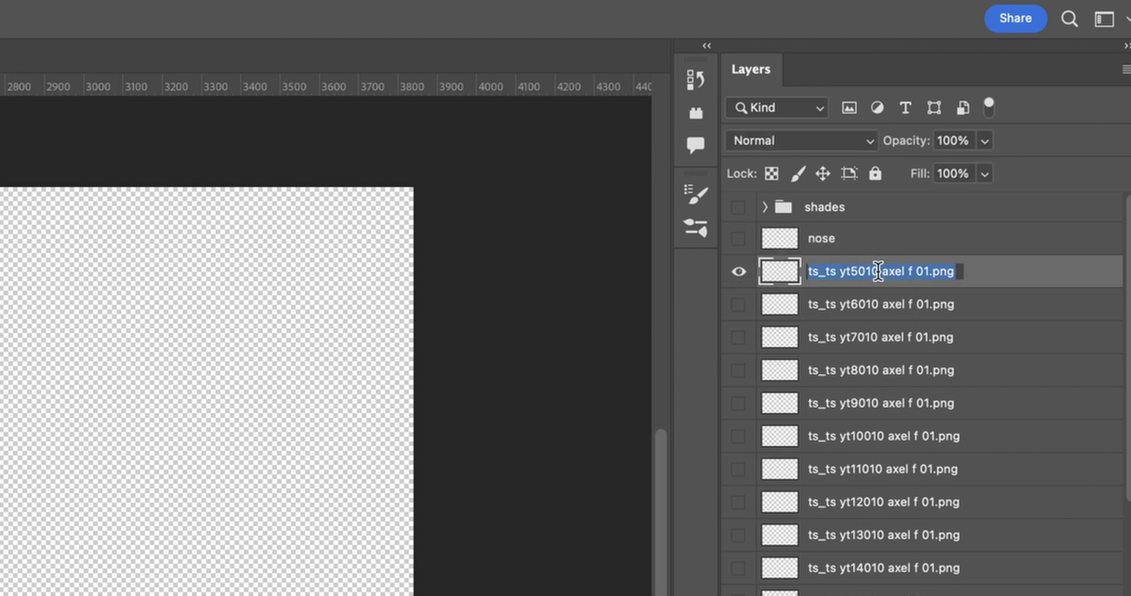
{"action": "type", "text": "mouth smile"}
{"action": "key", "text": "Return"}
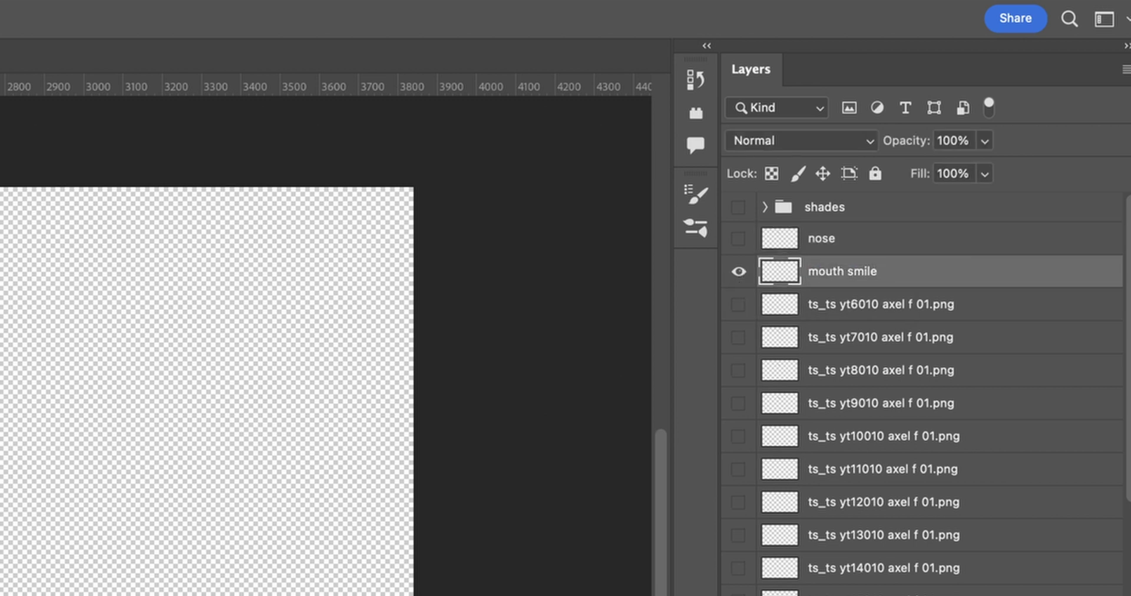
Rename the next two mouth layers 'mouth neutral f' and 'mouth neutral w-oo'.
{"action": "left_click", "coordinate": [738, 271]}
{"action": "left_click", "coordinate": [738, 304]}
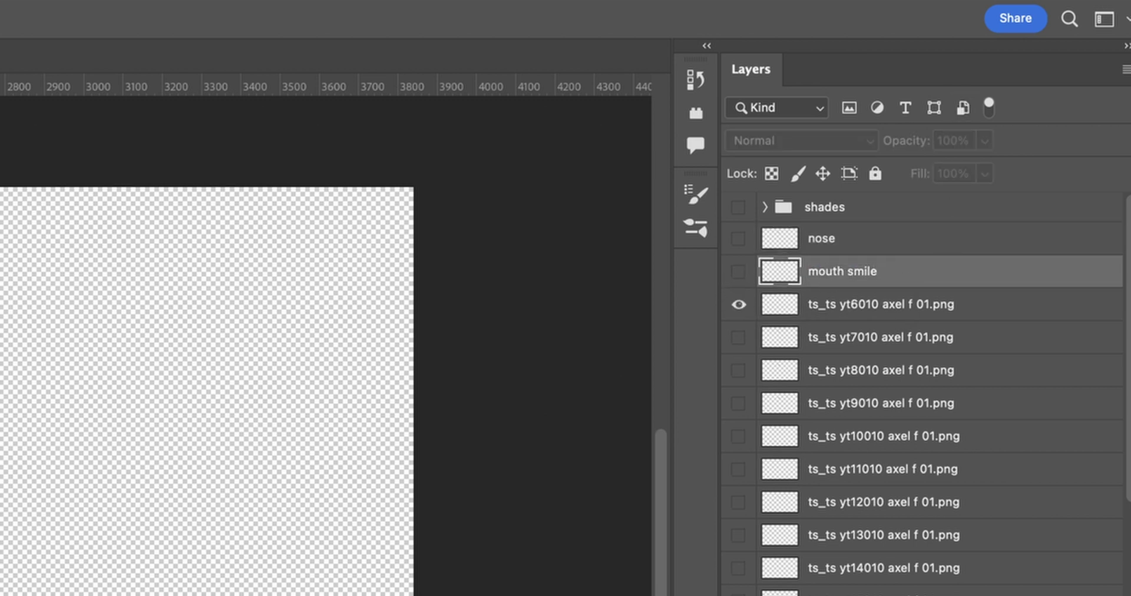
{"action": "double_click", "coordinate": [850, 302]}
{"action": "type", "text": "mouth "}
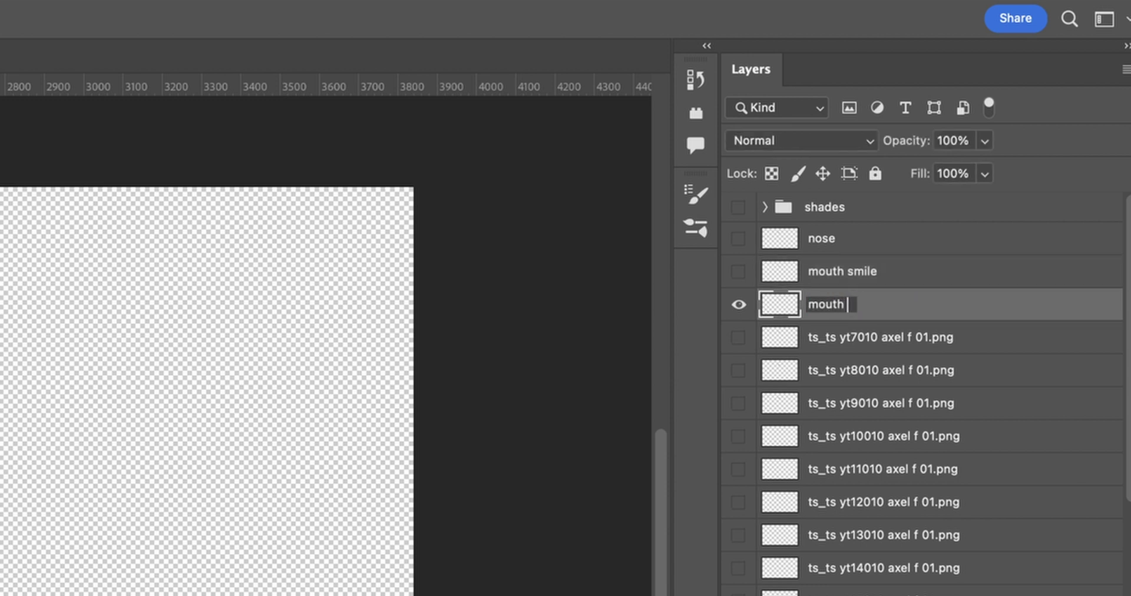
{"action": "type", "text": "f"}
{"action": "type", "text": "neutral"}
{"action": "key", "text": "Return"}
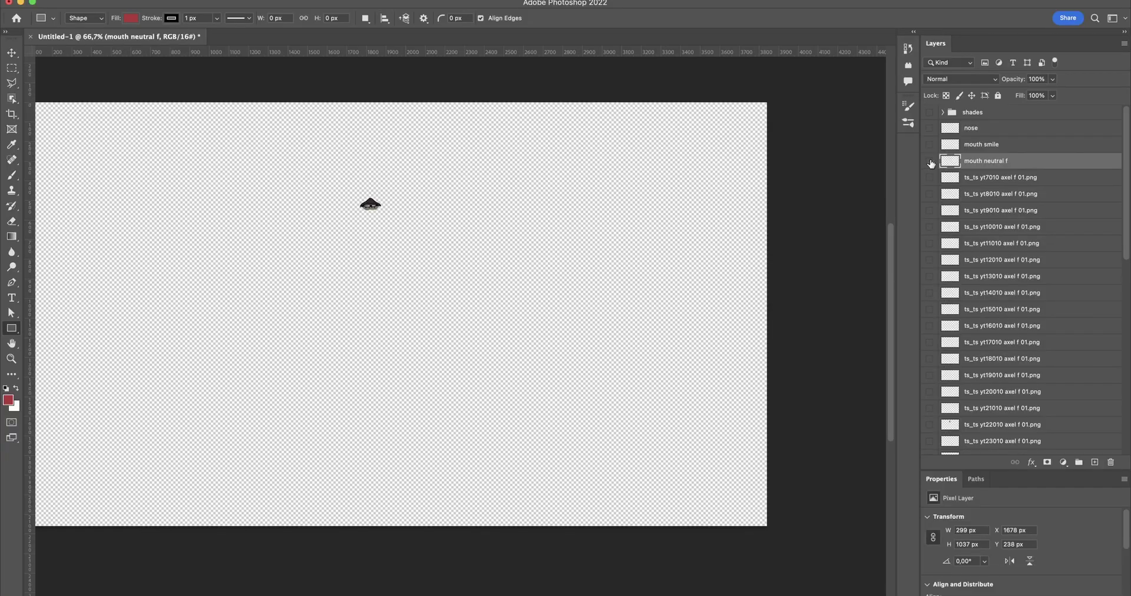
{"action": "left_click", "coordinate": [929, 161]}
{"action": "left_click", "coordinate": [929, 177]}
{"action": "double_click", "coordinate": [987, 178]}
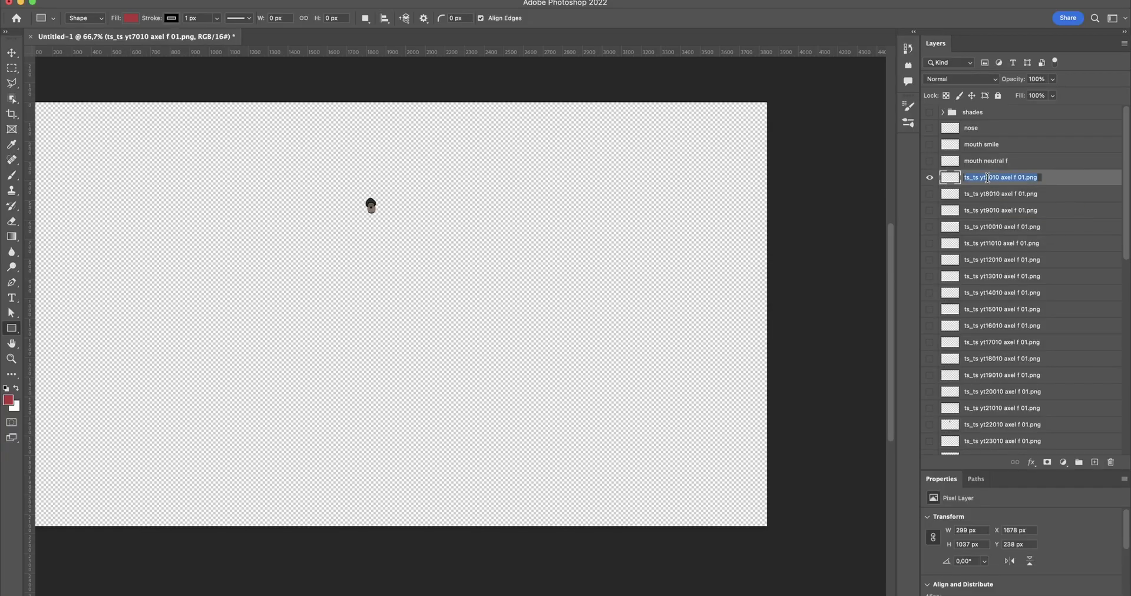
{"action": "type", "text": "mouth neu"}
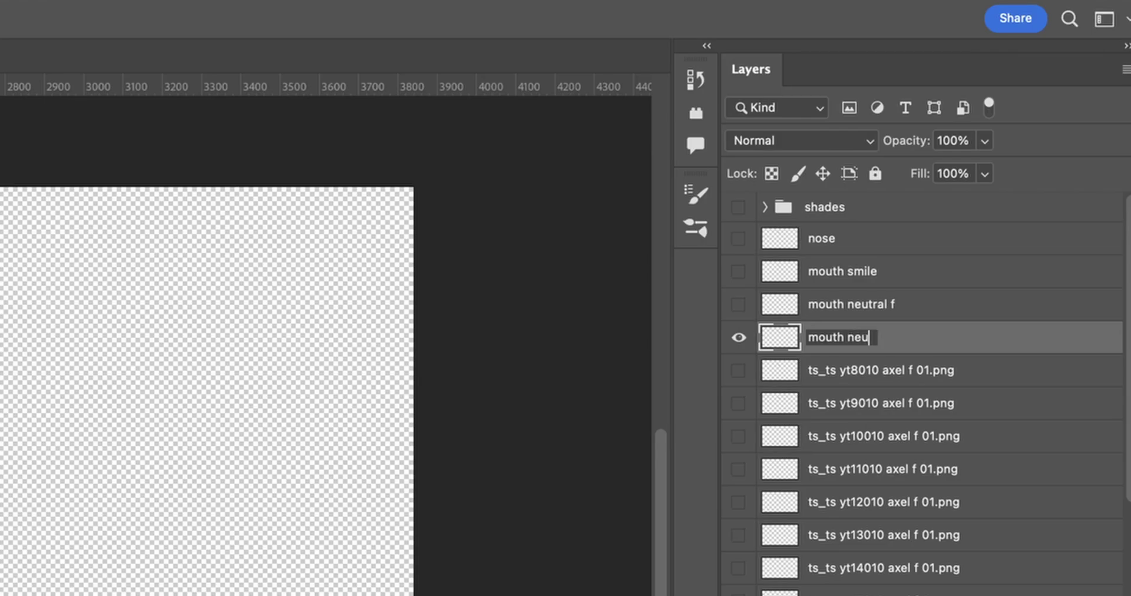
{"action": "type", "text": "tral w-oo"}
{"action": "key", "text": "Return"}
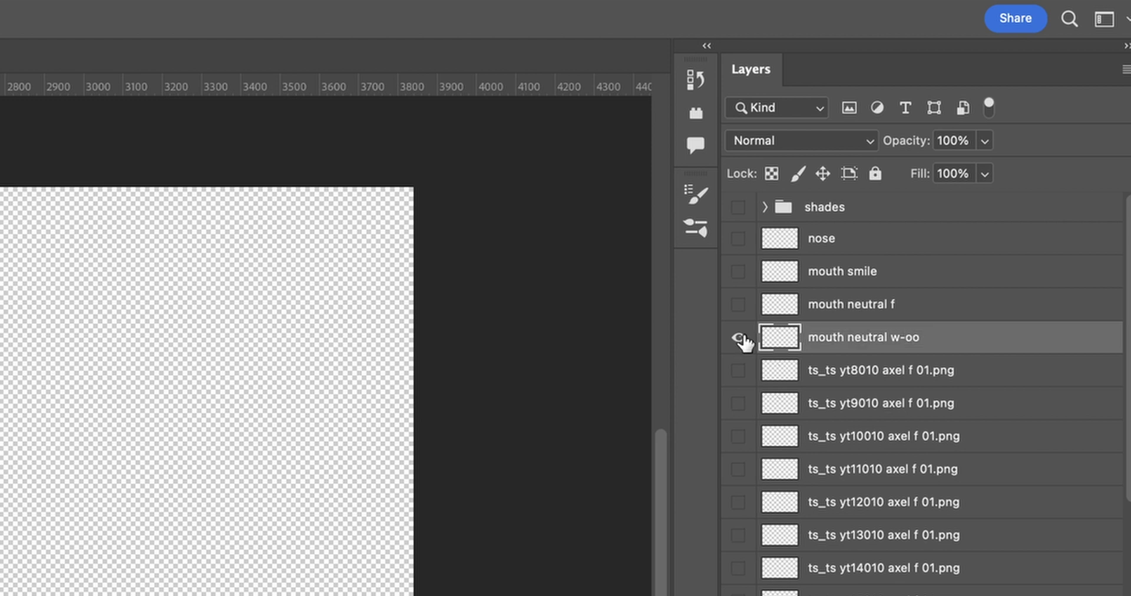
Rename the following mouth layers 'mouth neutral oh' and 'mouth neutral ee'.
{"action": "left_click", "coordinate": [738, 337]}
{"action": "left_click", "coordinate": [739, 370]}
{"action": "left_click", "coordinate": [837, 376]}
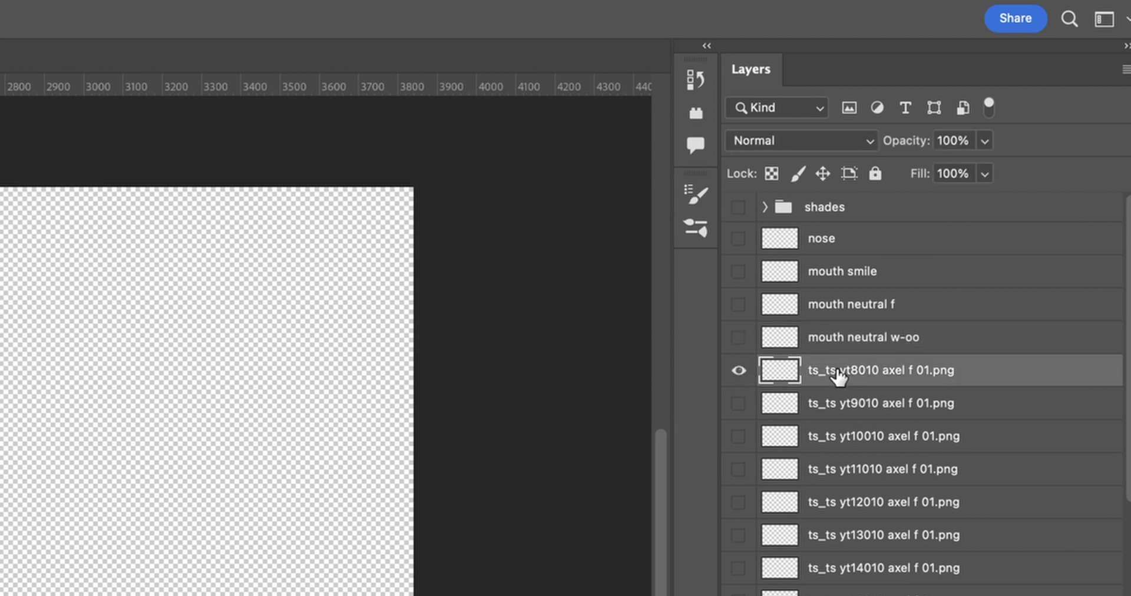
{"action": "double_click", "coordinate": [836, 375]}
{"action": "type", "text": "mouth o"}
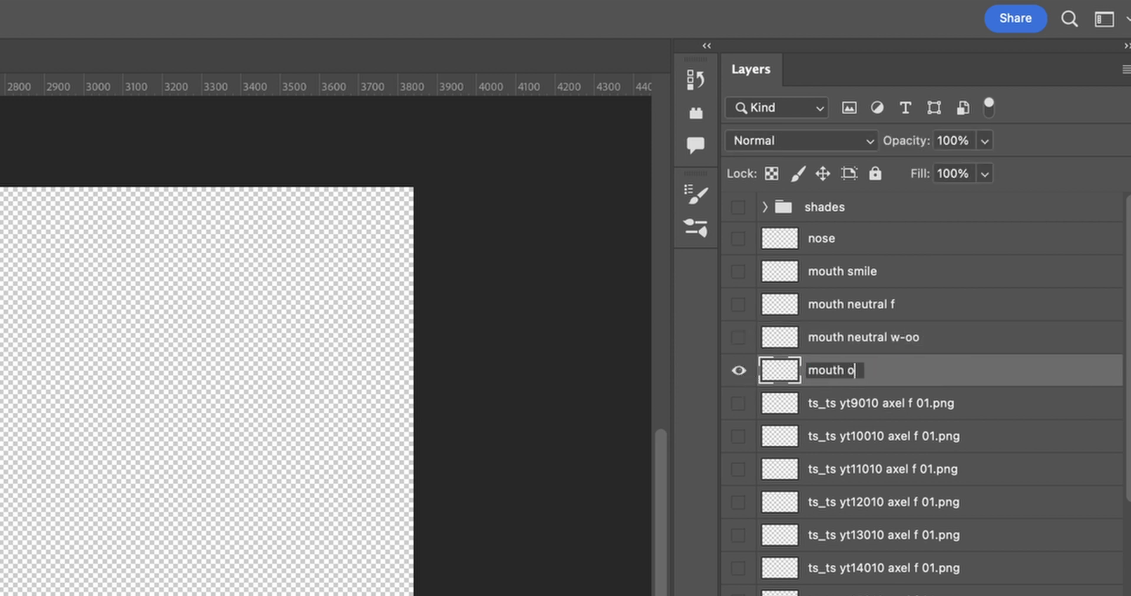
{"action": "type", "text": "eutral o"}
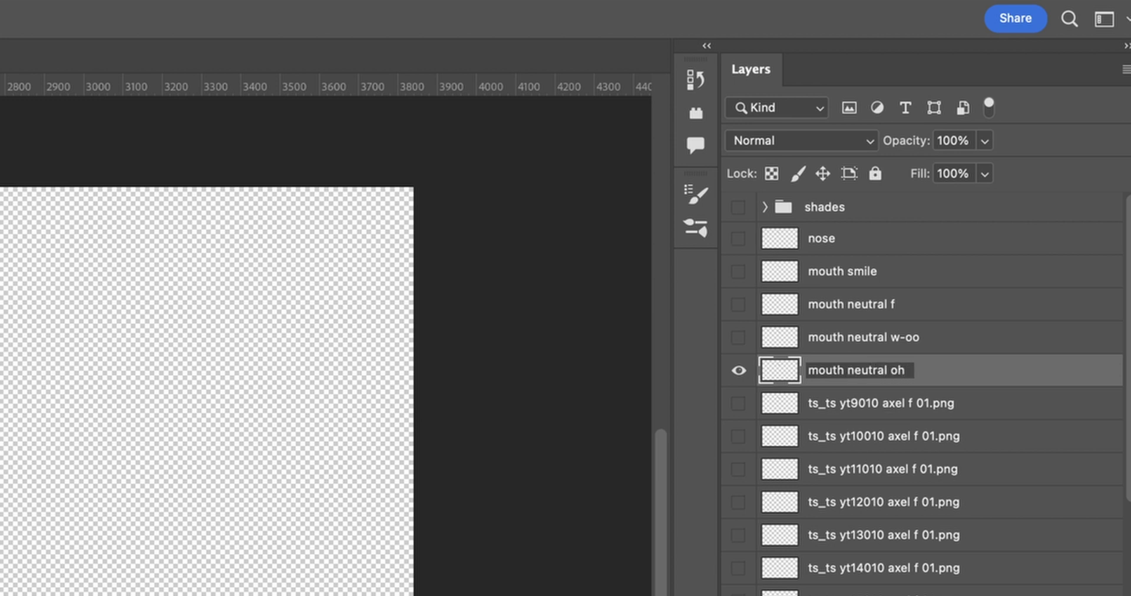
{"action": "type", "text": "h"}
{"action": "key", "text": "Return"}
{"action": "left_click", "coordinate": [738, 370]}
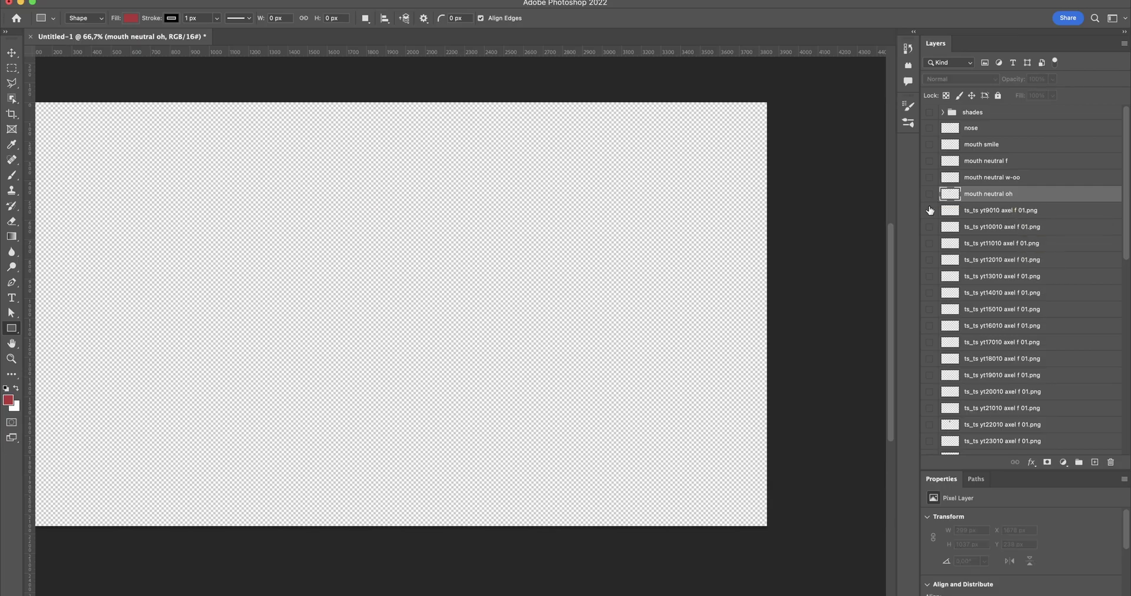
{"action": "left_click", "coordinate": [929, 210]}
{"action": "left_click", "coordinate": [995, 212]}
{"action": "type", "text": "mouth neutral"}
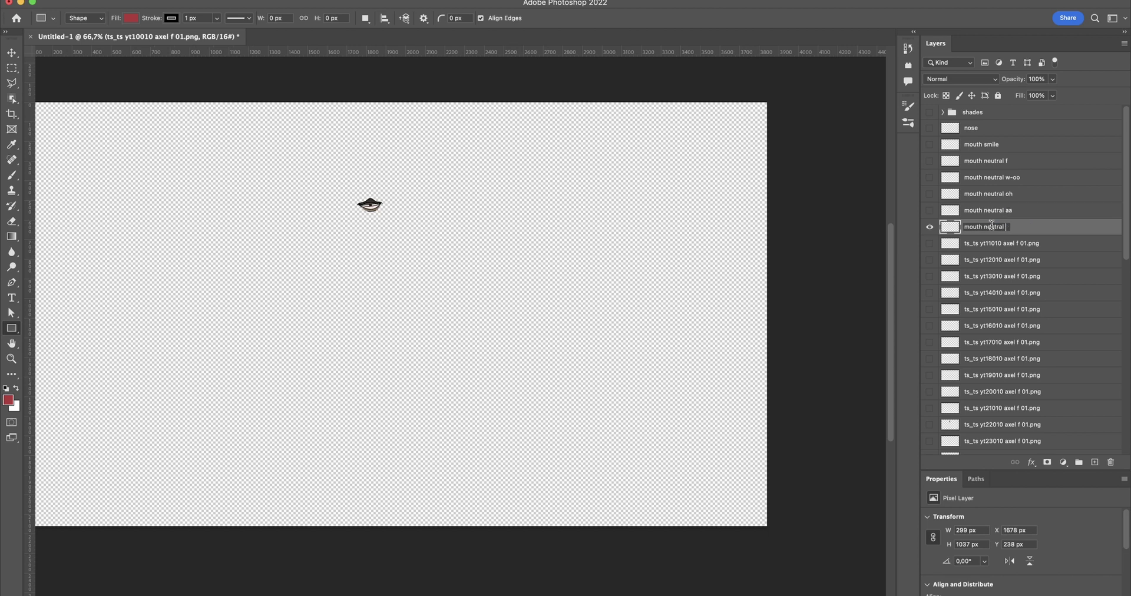
{"action": "type", "text": "ee"}
{"action": "key", "text": "Return"}
Sample the dark maroon from the mouth and fill a small area inside it.
{"action": "scroll", "coordinate": [375, 258], "scroll_direction": "up", "scroll_amount": 5}
{"action": "scroll", "coordinate": [367, 323], "scroll_direction": "up", "scroll_amount": 15, "text": "alt"}
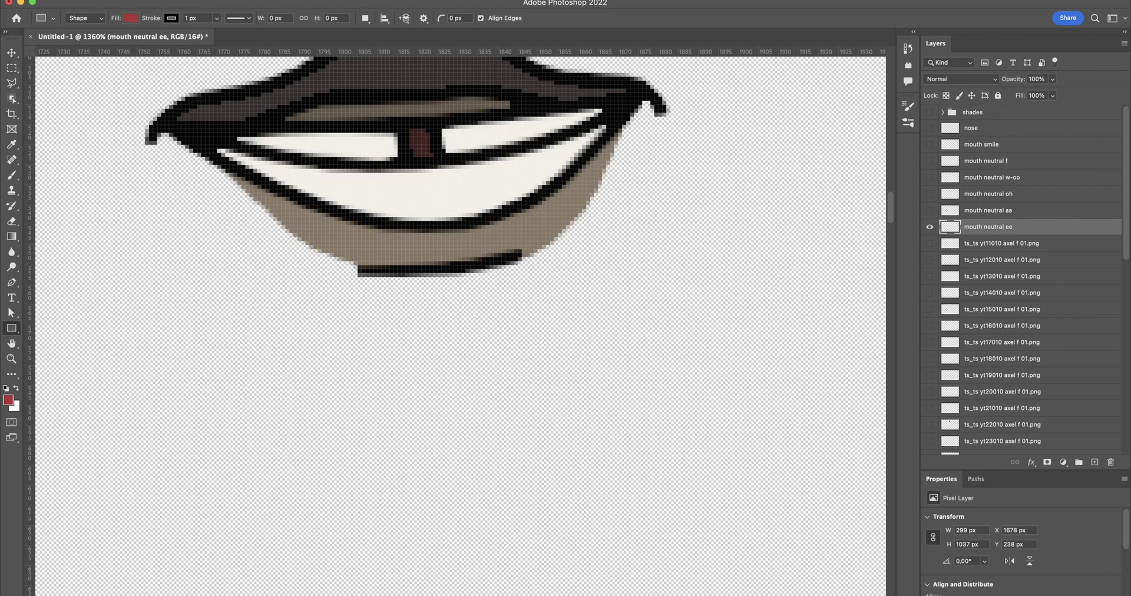
{"action": "key", "text": "l"}
{"action": "left_click", "coordinate": [411, 149]}
{"action": "left_click", "coordinate": [411, 171]}
{"action": "left_click", "coordinate": [445, 177]}
{"action": "key", "text": "i"}
{"action": "left_click", "coordinate": [420, 142]}
{"action": "key", "text": "alt+BackSpace"}
Outline a thin strip across the lower teeth with the Polygonal Lasso and fill it.
{"action": "key", "text": "l"}
{"action": "left_click", "coordinate": [220, 159]}
{"action": "left_click", "coordinate": [327, 184]}
{"action": "left_click", "coordinate": [451, 184]}
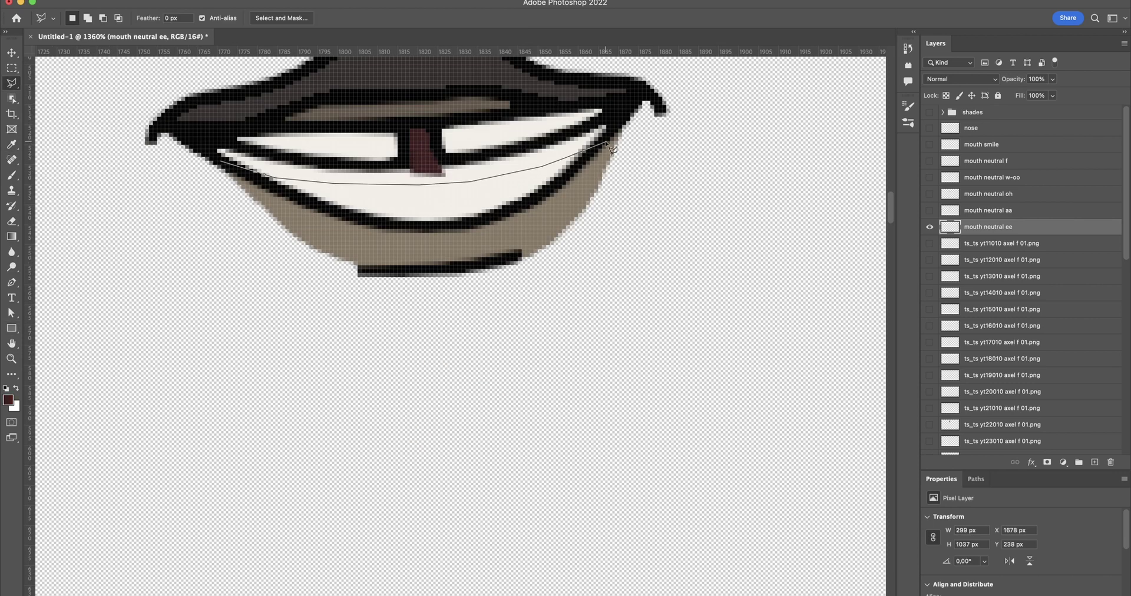
{"action": "left_click", "coordinate": [605, 140]}
{"action": "left_click", "coordinate": [309, 193]}
{"action": "left_click", "coordinate": [220, 160]}
{"action": "key", "text": "d"}
{"action": "key", "text": "alt+BackSpace"}
Paint-bucket the gaps between the upper and lower teeth maroon.
{"action": "key", "text": "super+d"}
{"action": "key", "text": "g"}
{"action": "left_click", "coordinate": [421, 155], "text": "alt"}
{"action": "left_click", "coordinate": [389, 176]}
{"action": "left_click", "coordinate": [466, 173]}
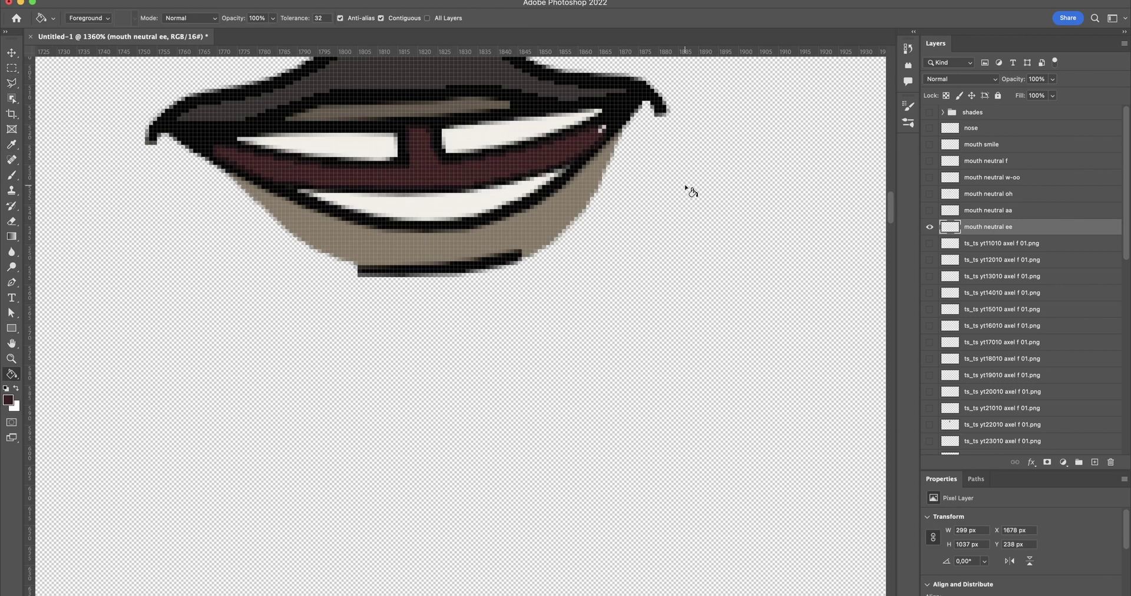
{"action": "scroll", "coordinate": [450, 269], "scroll_direction": "down", "scroll_amount": 8, "text": "alt"}
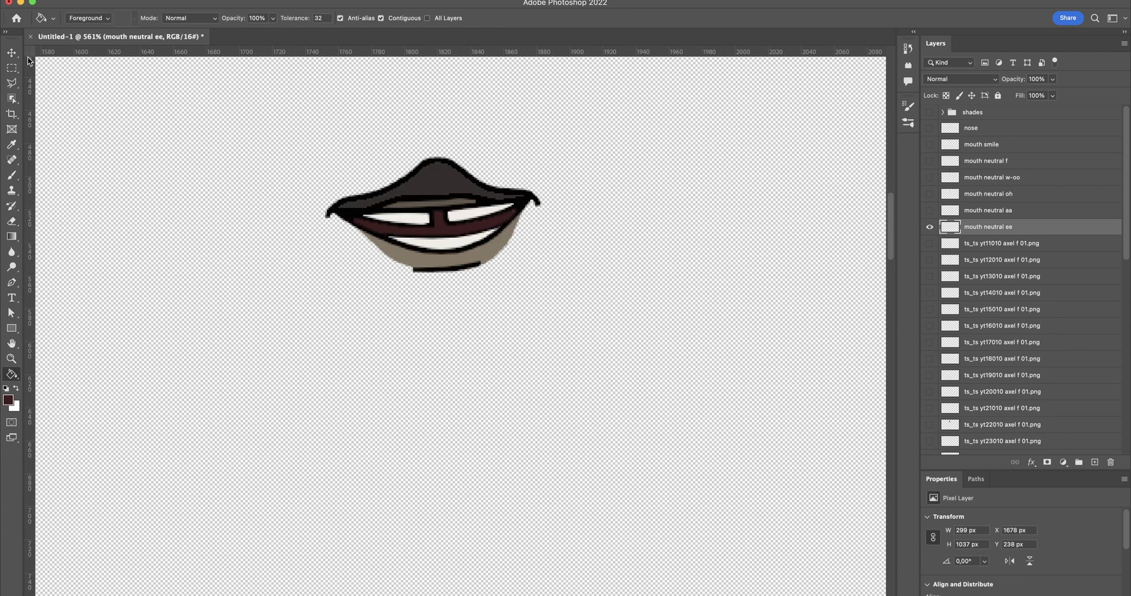
{"action": "key", "text": "v"}
{"action": "left_click", "coordinate": [990, 243]}
Name the last two mouth layers 'mouth neutral s' and 'mouth neutral'.
{"action": "type", "text": "mouth neutral "}
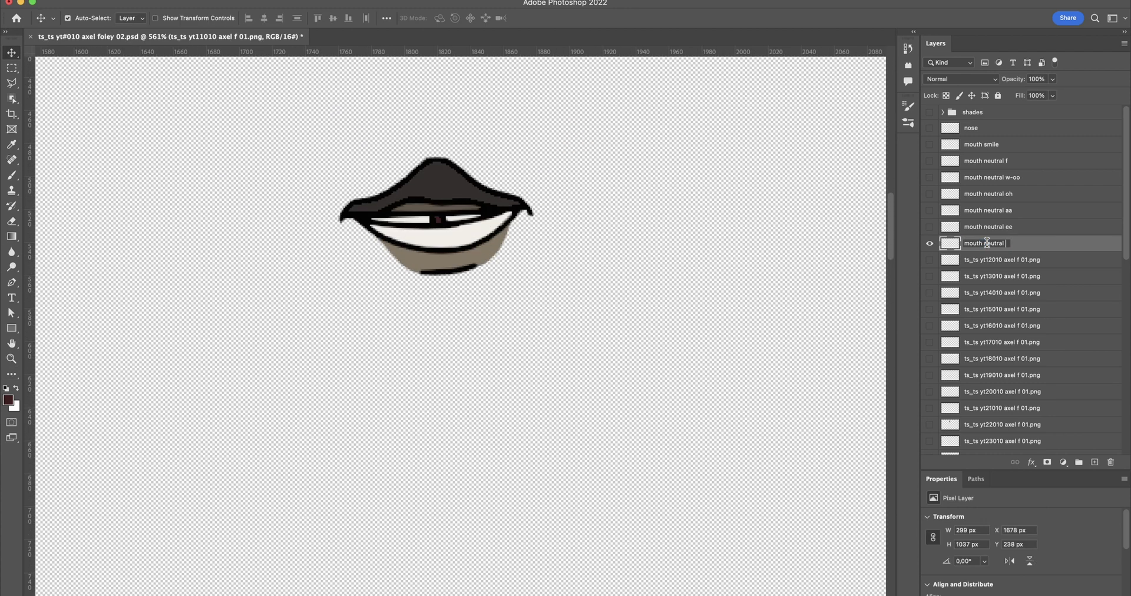
{"action": "type", "text": "s"}
{"action": "key", "text": "Return"}
{"action": "left_click", "coordinate": [930, 243]}
{"action": "left_click", "coordinate": [929, 260]}
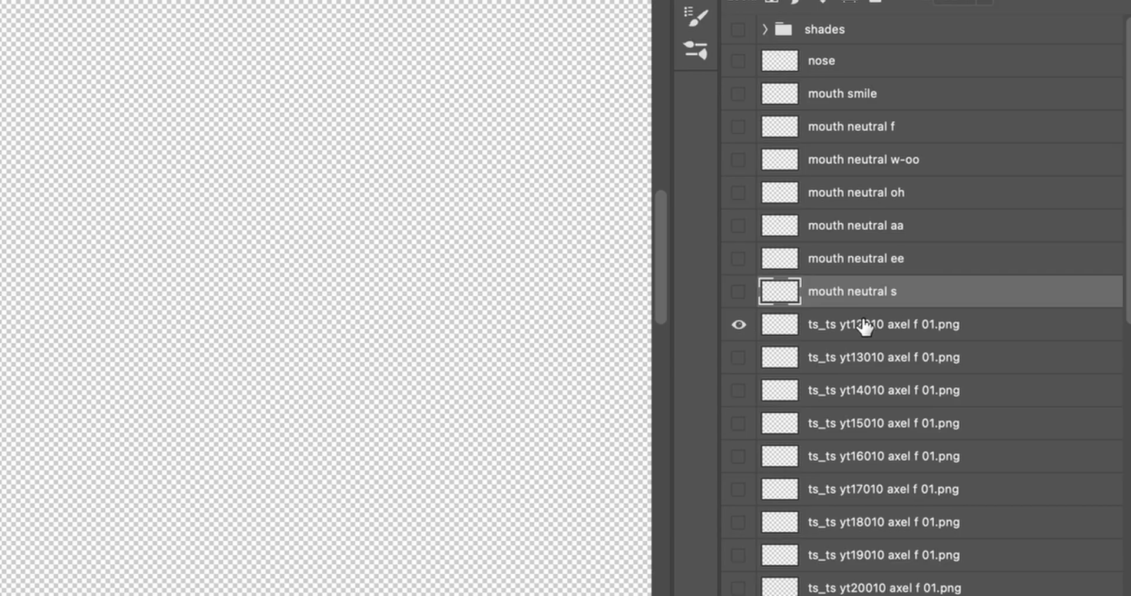
{"action": "double_click", "coordinate": [864, 325]}
{"action": "type", "text": "mouth neutral"}
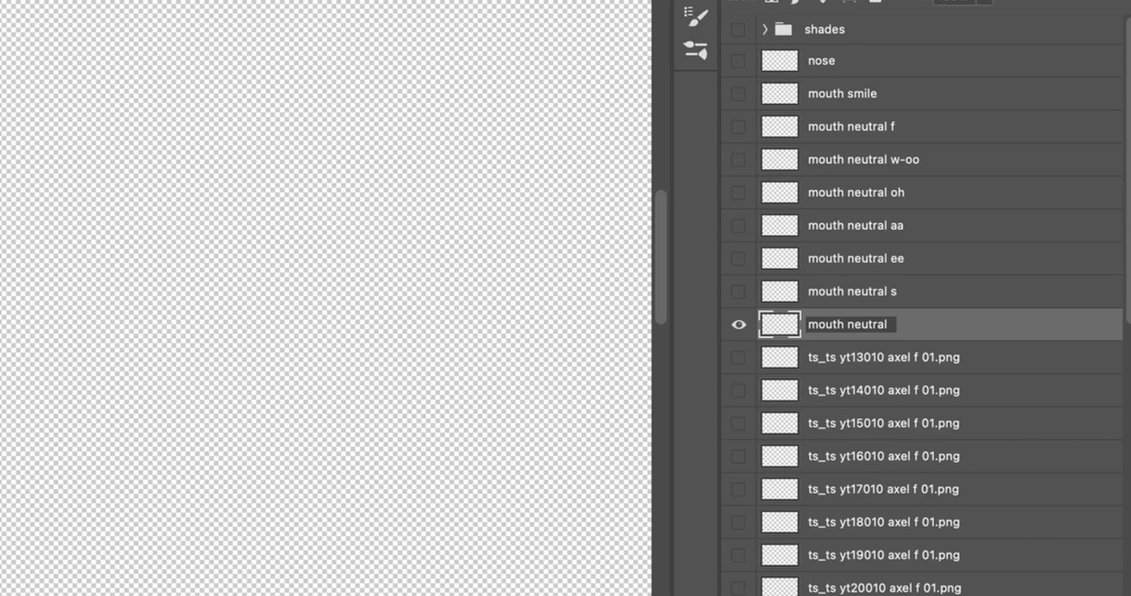
{"action": "key", "text": "Return"}
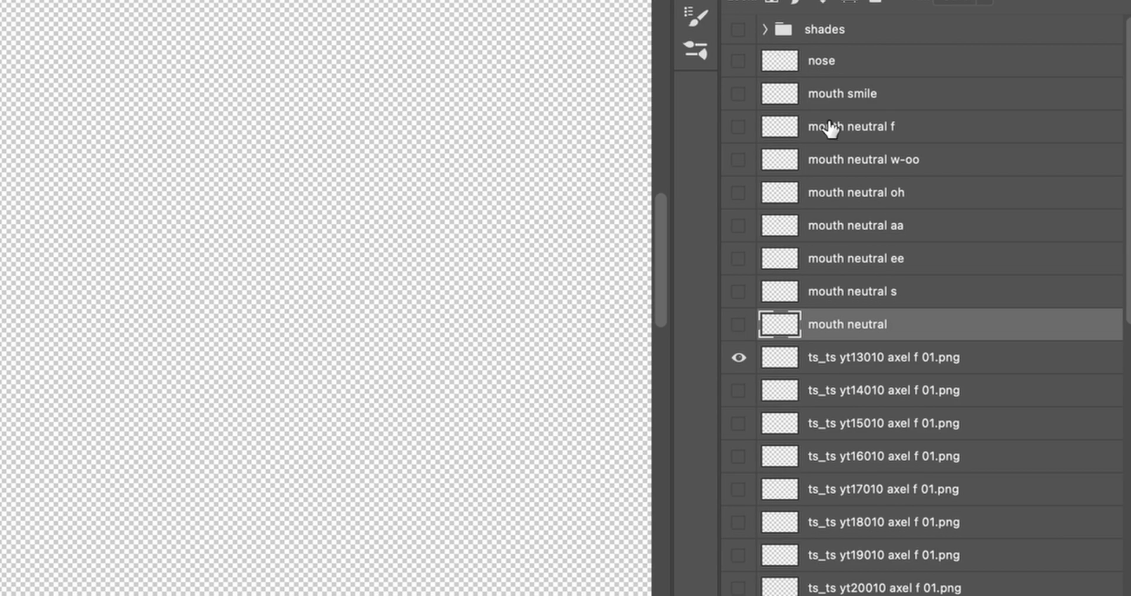
Select all eight mouth layers and group them together.
{"action": "left_click", "coordinate": [840, 61]}
{"action": "left_click", "coordinate": [843, 323]}
{"action": "left_click", "coordinate": [845, 93], "text": "shift"}
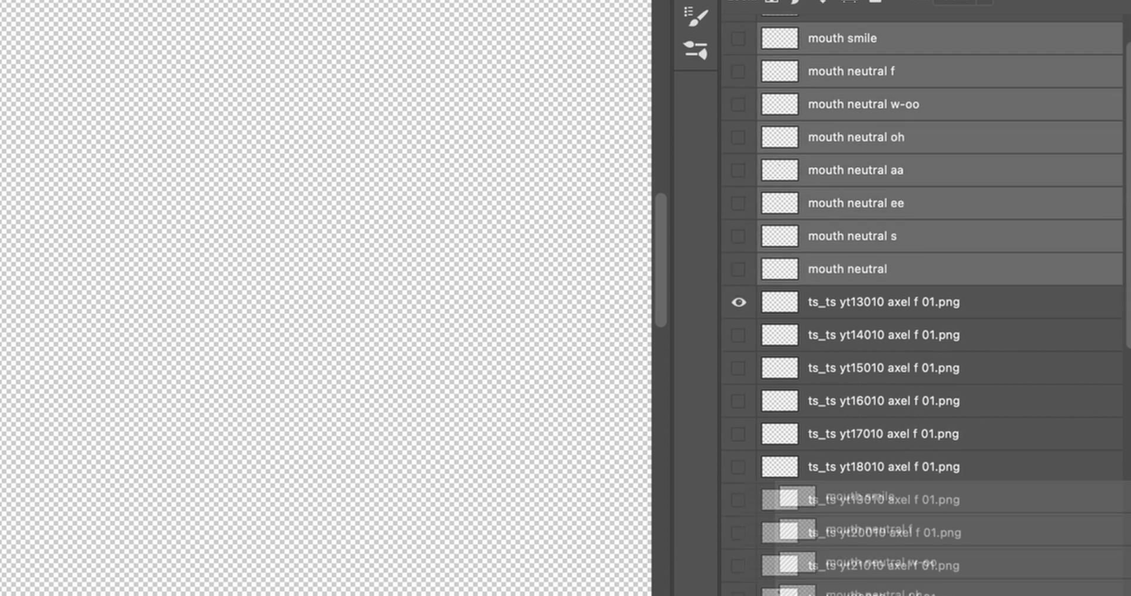
{"action": "key", "text": "ctrl+g"}
Name the group '+mouth' and the layers 'blink left', 'blink right' and 'pupil left'.
{"action": "type", "text": "+"}
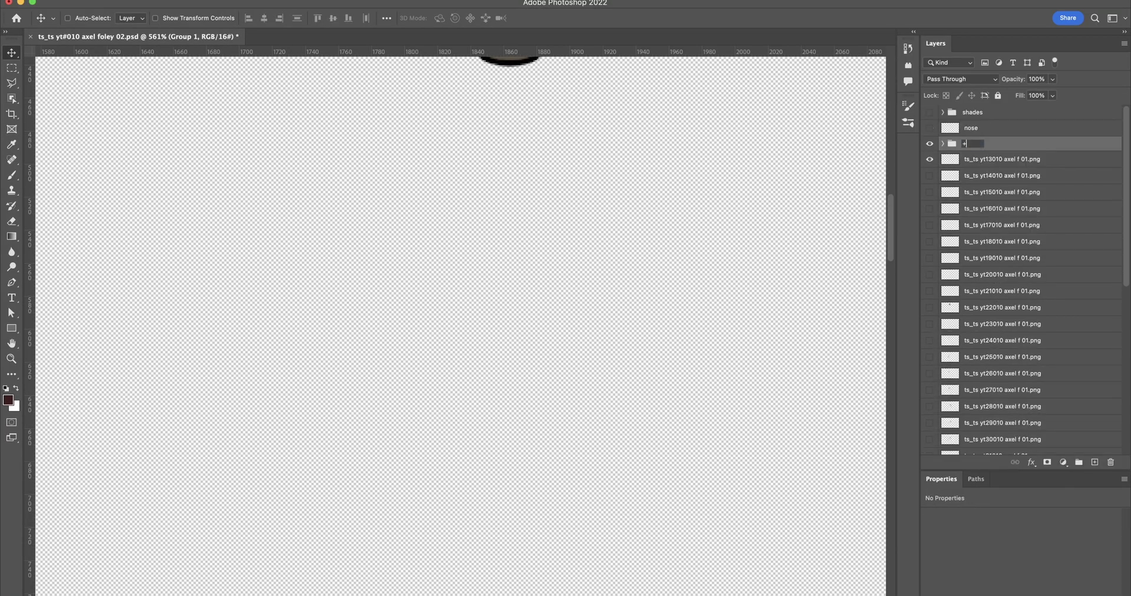
{"action": "type", "text": "mouth"}
{"action": "key", "text": "Return"}
{"action": "scroll", "coordinate": [540, 363], "scroll_direction": "down", "scroll_amount": 3, "text": "alt"}
{"action": "double_click", "coordinate": [992, 159]}
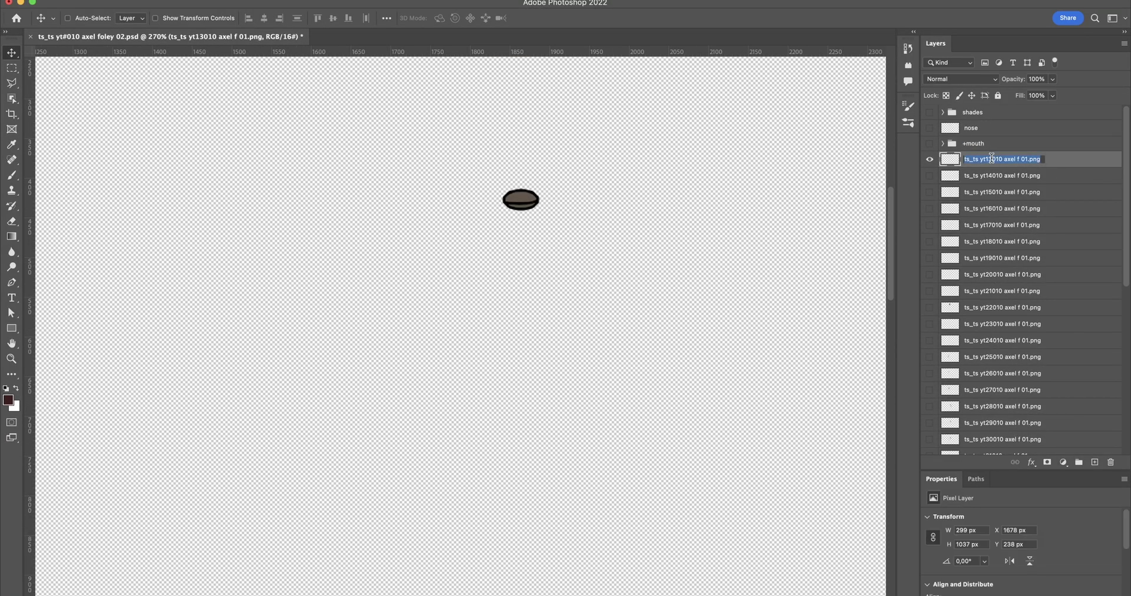
{"action": "type", "text": "blink left"}
{"action": "key", "text": "Return"}
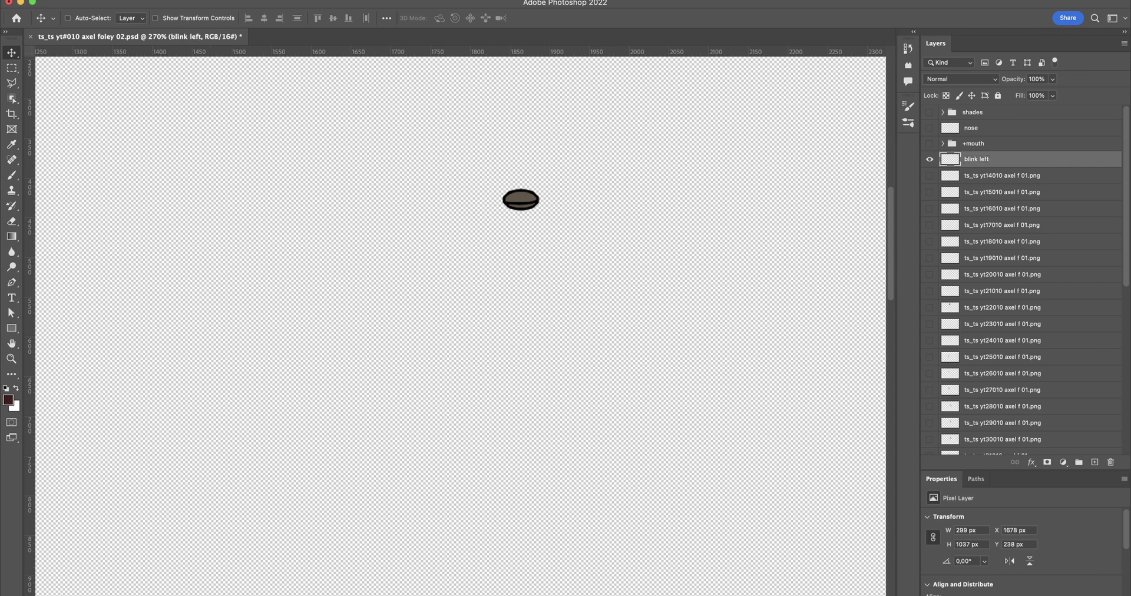
{"action": "left_click", "coordinate": [930, 176]}
{"action": "double_click", "coordinate": [991, 175]}
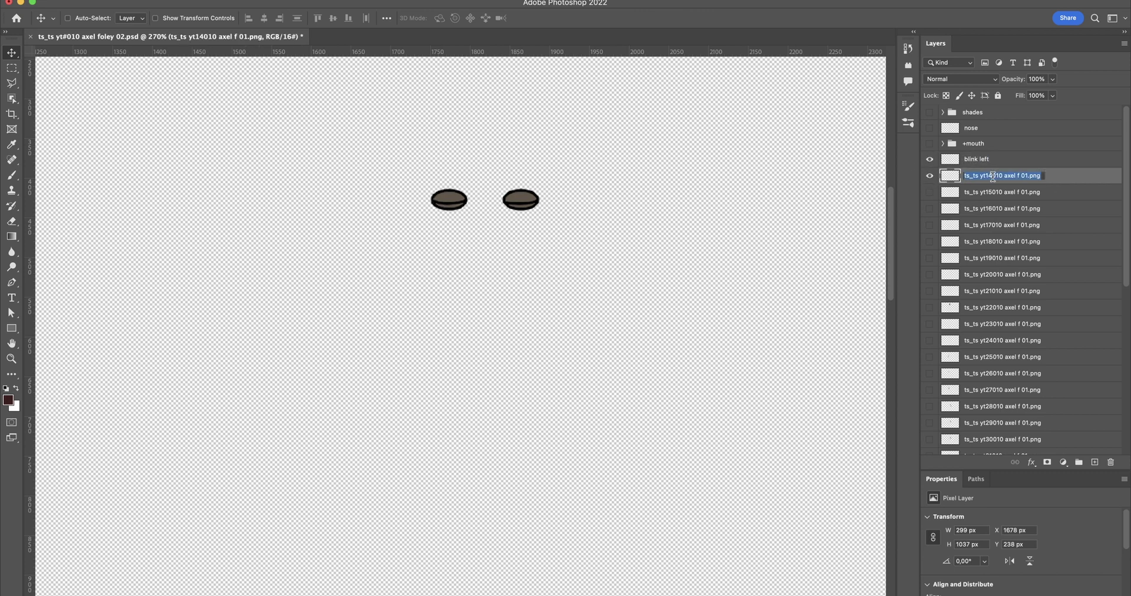
{"action": "type", "text": "blink rig"}
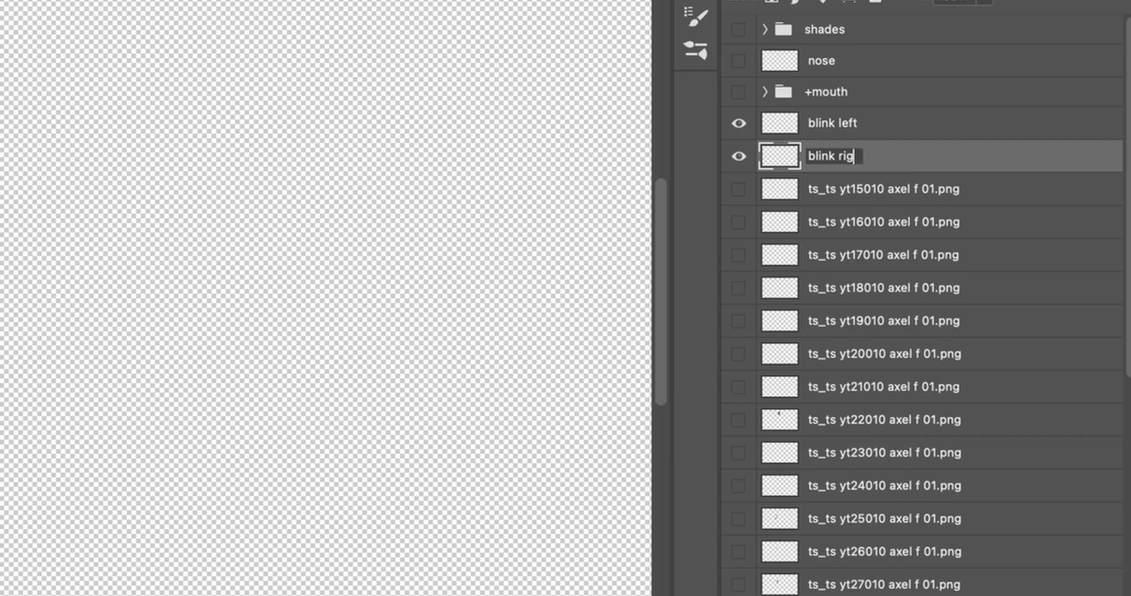
{"action": "type", "text": "ht"}
{"action": "key", "text": "Tab"}
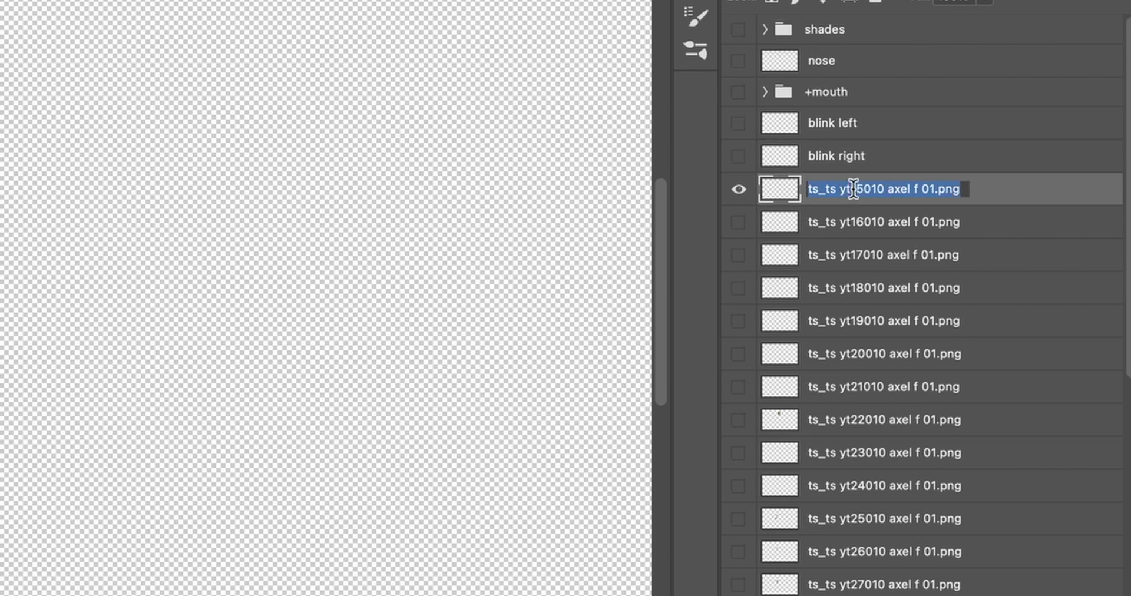
{"action": "type", "text": "pupil left"}
{"action": "key", "text": "Return"}
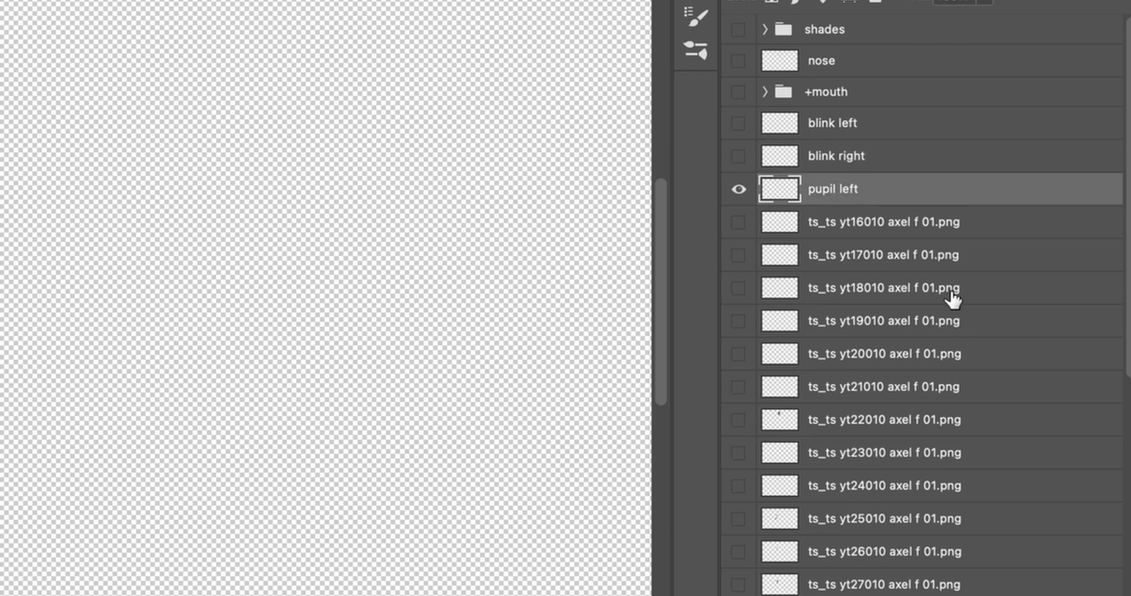
Name the next drawing layers 'pupil', 'eye right' and 'eyebrow left'.
{"action": "left_click", "coordinate": [739, 189]}
{"action": "left_click", "coordinate": [739, 222]}
{"action": "double_click", "coordinate": [855, 230]}
{"action": "type", "text": "p"}
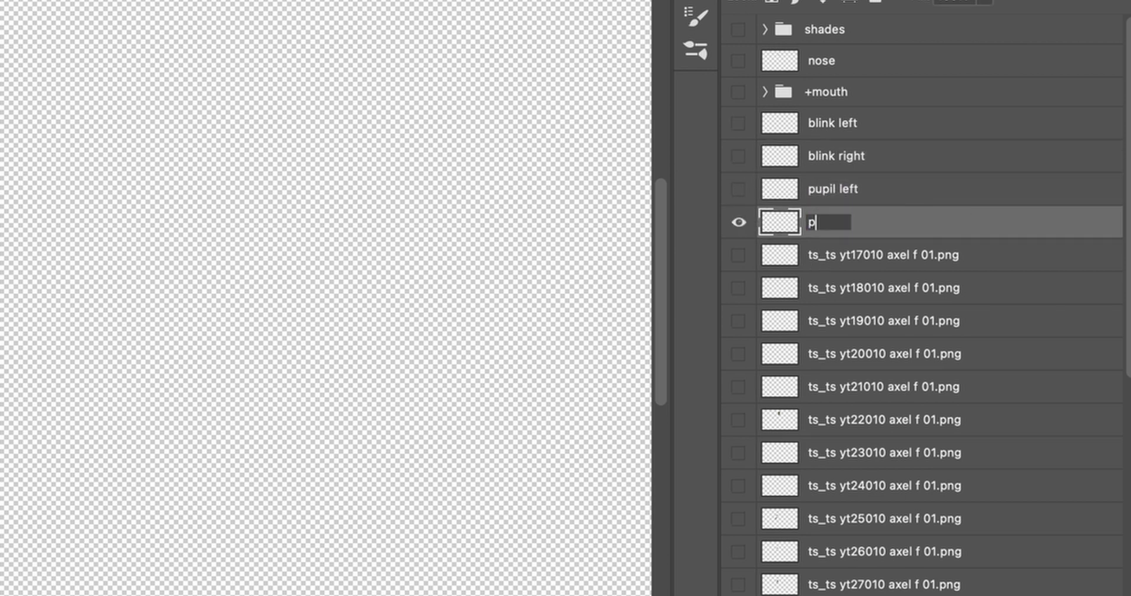
{"action": "type", "text": "upils right"}
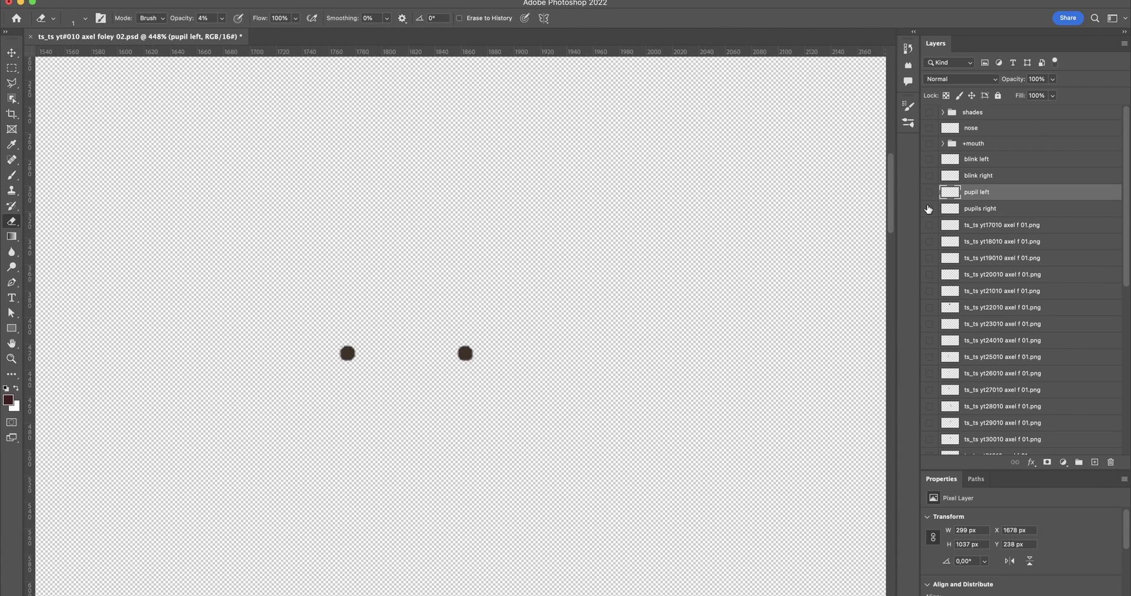
{"action": "left_click", "coordinate": [1026, 224]}
{"action": "type", "text": "eye right"}
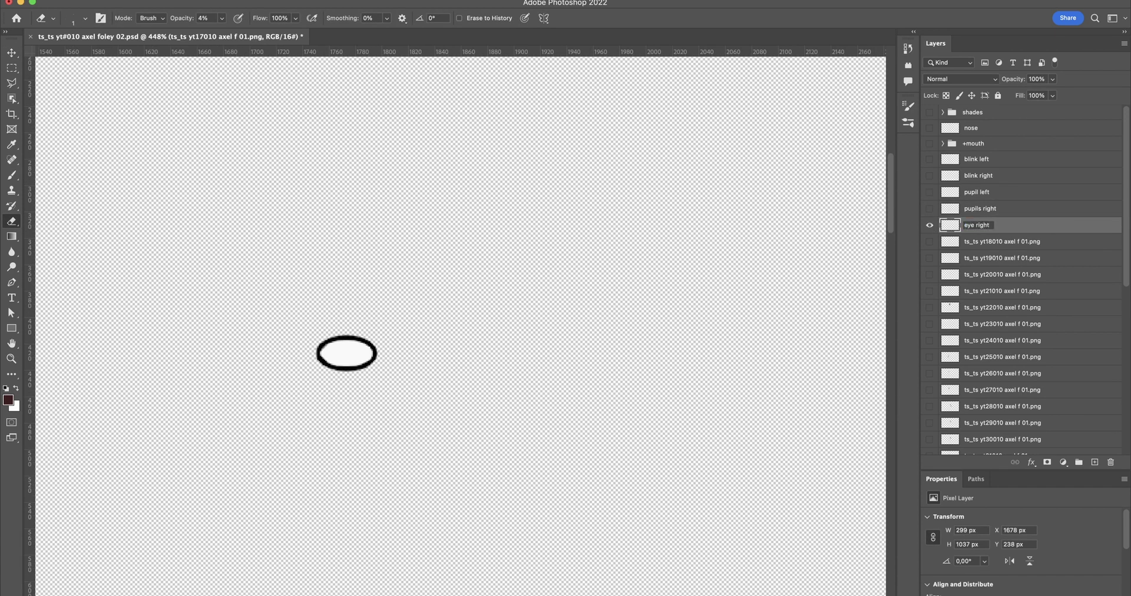
{"action": "key", "text": "Return"}
{"action": "left_click", "coordinate": [930, 242], "text": "alt"}
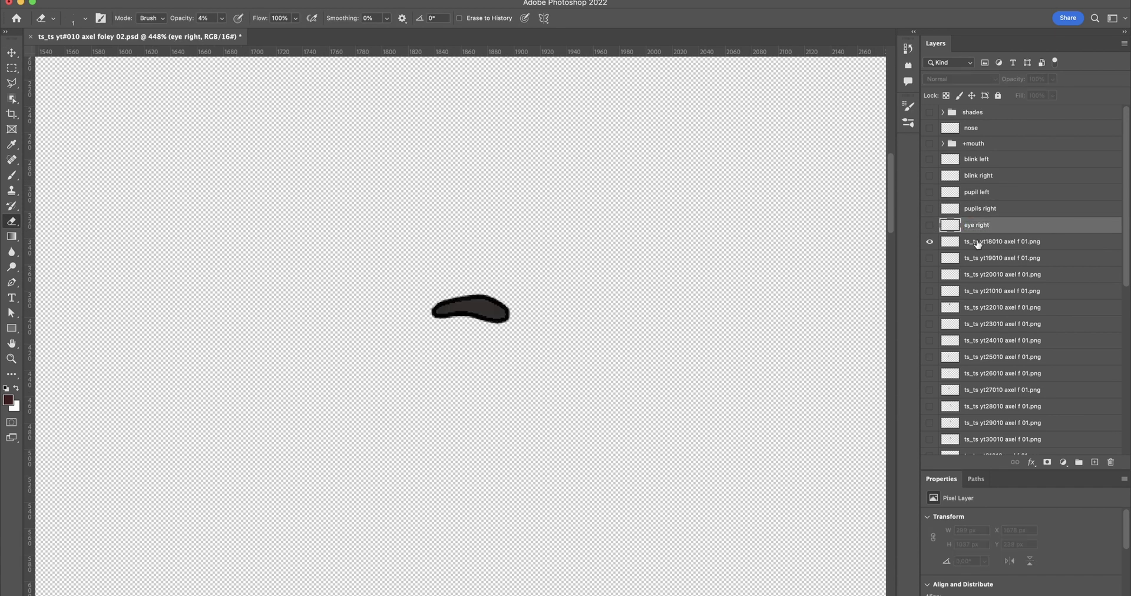
{"action": "double_click", "coordinate": [996, 243]}
{"action": "type", "text": "eyebrow "}
{"action": "type", "text": "left"}
{"action": "key", "text": "Return"}
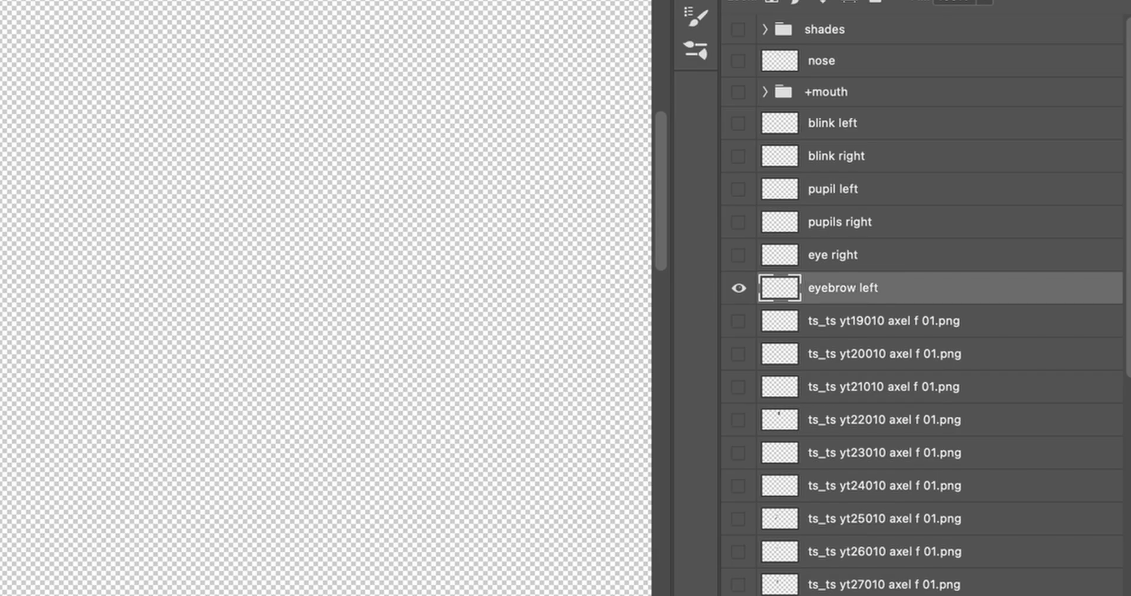
Name layers 'eye left', 'eyebrow right' (fixing a typo) and 'wrinkle forehead'.
{"action": "left_click", "coordinate": [739, 321], "text": "alt"}
{"action": "left_click", "coordinate": [807, 323]}
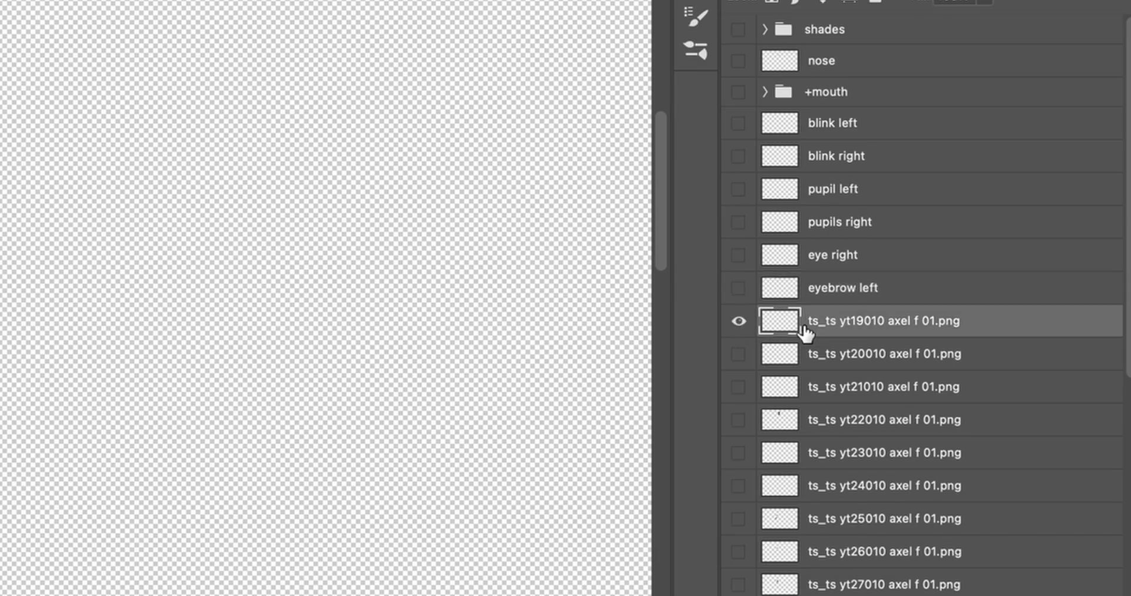
{"action": "double_click", "coordinate": [868, 320]}
{"action": "type", "text": "eye left"}
{"action": "key", "text": "Return"}
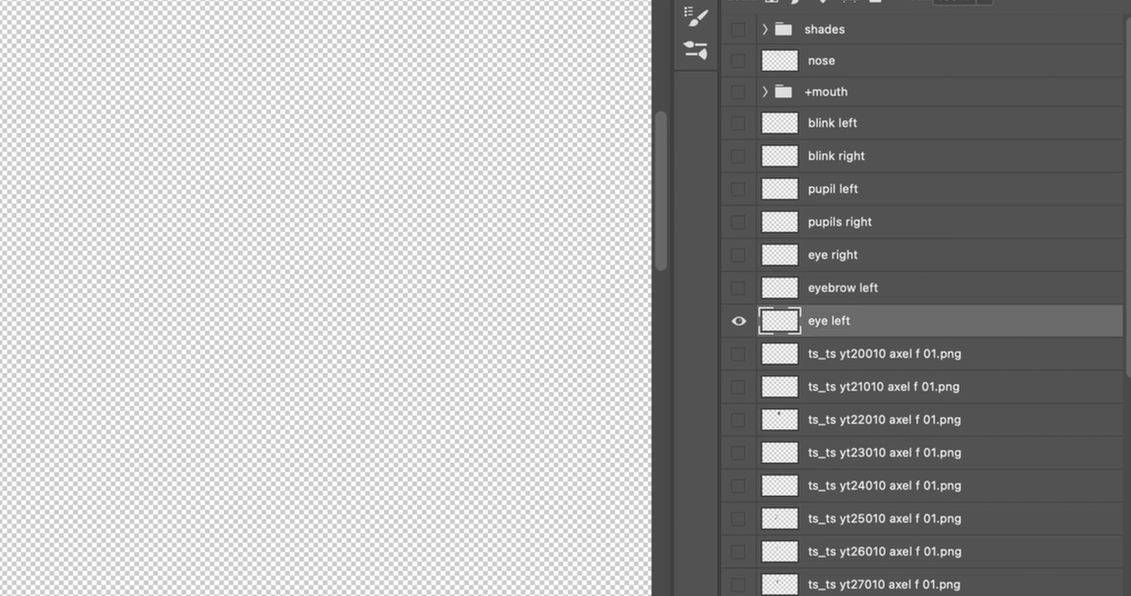
{"action": "double_click", "coordinate": [876, 353]}
{"action": "type", "text": "e"}
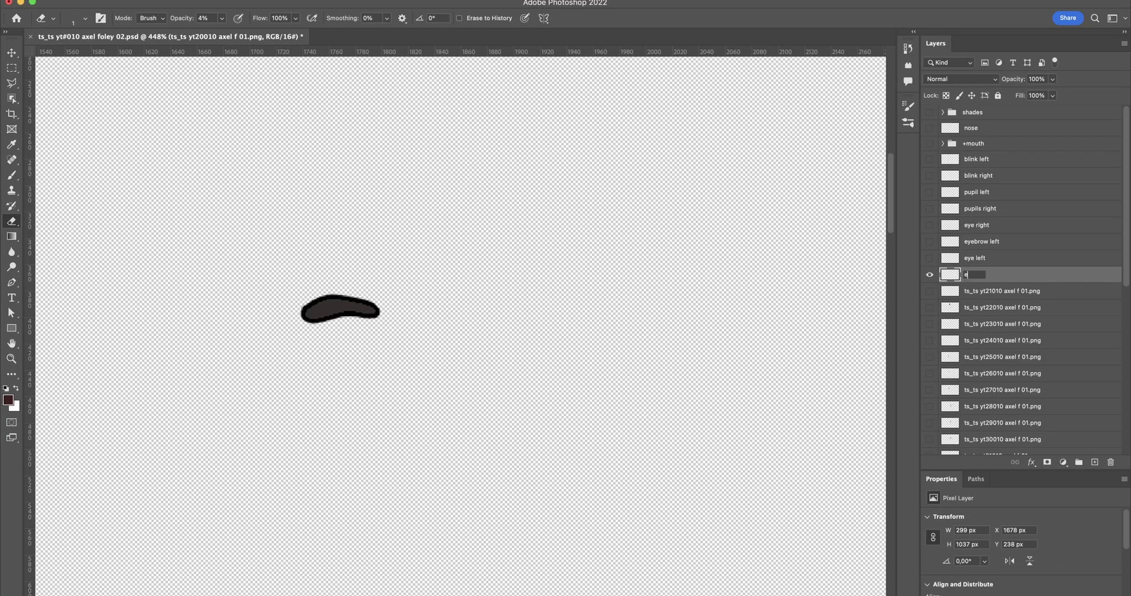
{"action": "type", "text": "ebrow right"}
{"action": "key", "text": "Return"}
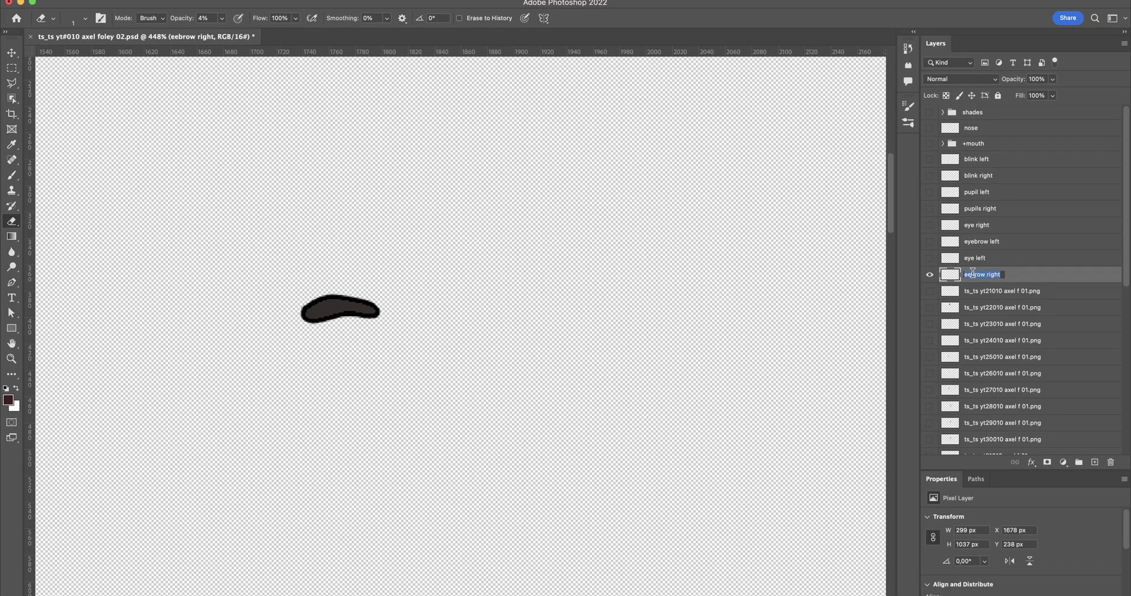
{"action": "left_click", "coordinate": [967, 275]}
{"action": "left_click", "coordinate": [966, 295]}
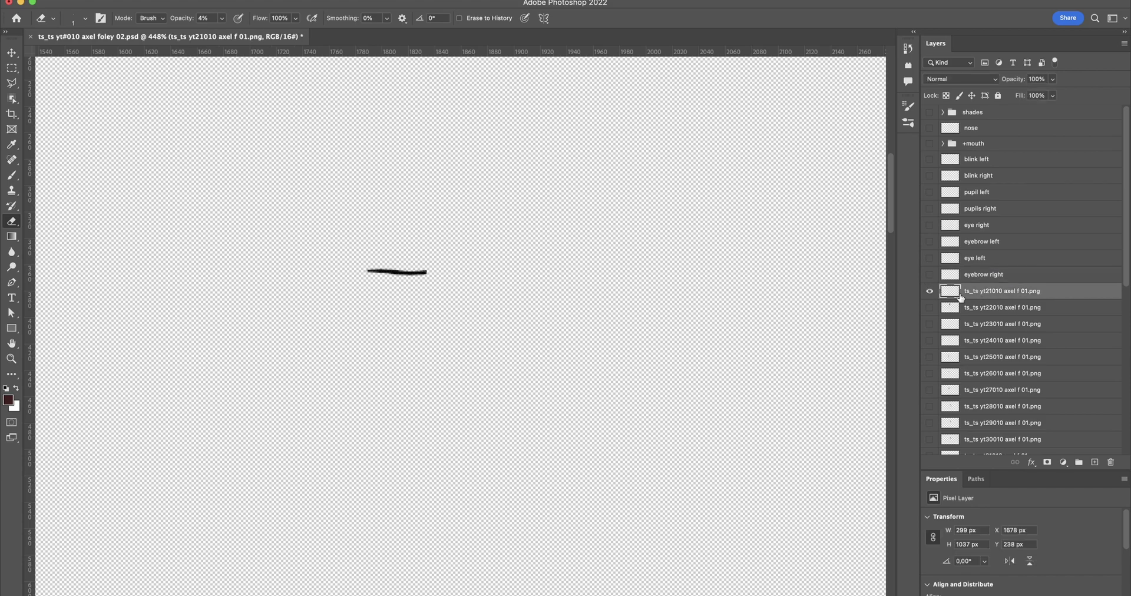
{"action": "type", "text": "wrinkle "}
{"action": "type", "text": "forehead"}
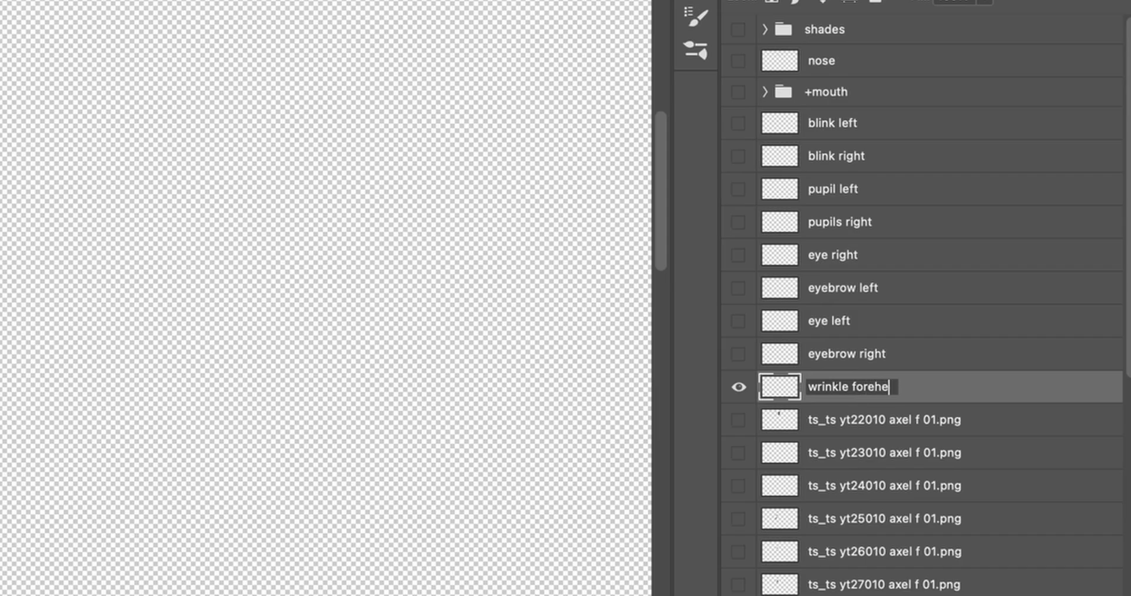
{"action": "key", "text": "Return"}
Name the face background layer 'face bg'.
{"action": "left_click", "coordinate": [738, 387]}
{"action": "left_click", "coordinate": [738, 420]}
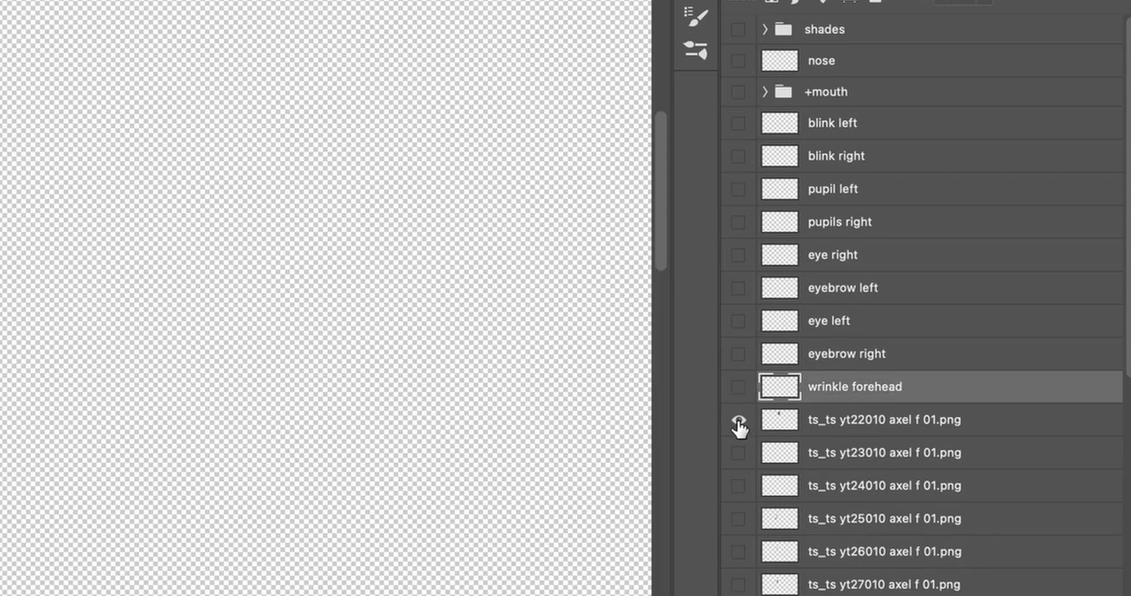
{"action": "double_click", "coordinate": [841, 424]}
{"action": "type", "text": "face bg"}
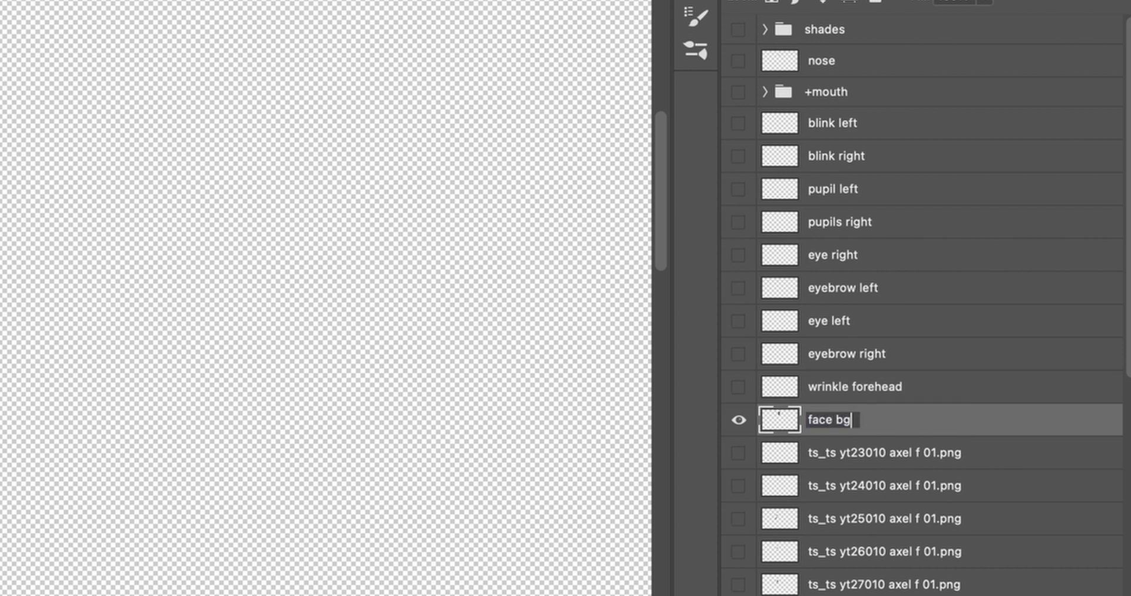
{"action": "key", "text": "Return"}
{"action": "left_click", "coordinate": [738, 420]}
Name the two ear layers 'ear left' and 'ear right'.
{"action": "left_click", "coordinate": [738, 453]}
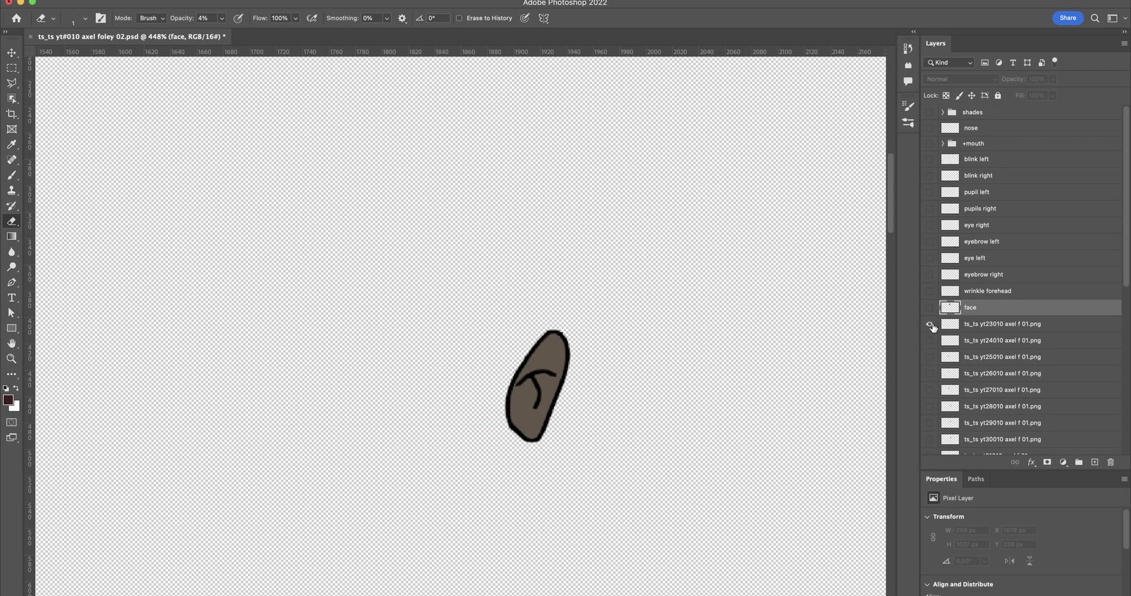
{"action": "double_click", "coordinate": [879, 453]}
{"action": "type", "text": "ear left"}
{"action": "key", "text": "Return"}
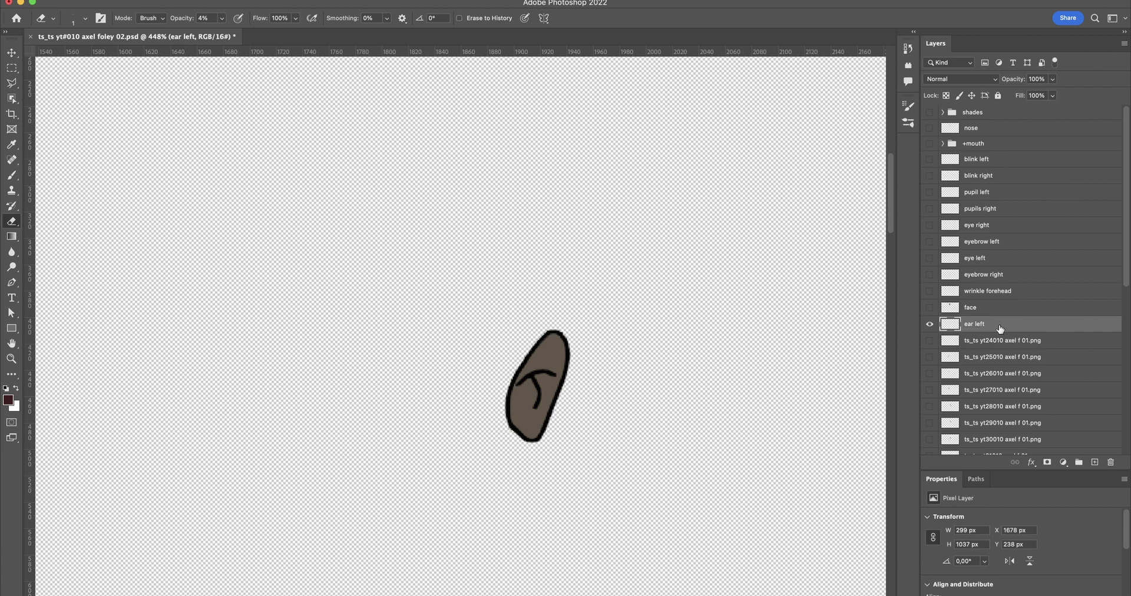
{"action": "left_click", "coordinate": [930, 340], "text": "alt"}
{"action": "double_click", "coordinate": [975, 338]}
{"action": "type", "text": "ear right"}
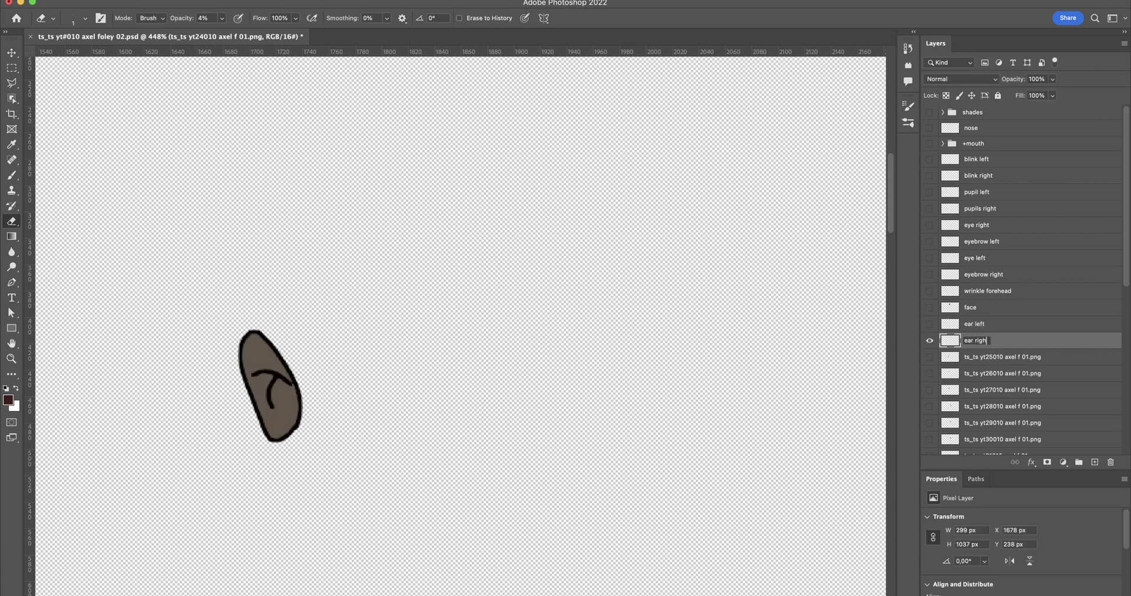
{"action": "key", "text": "Return"}
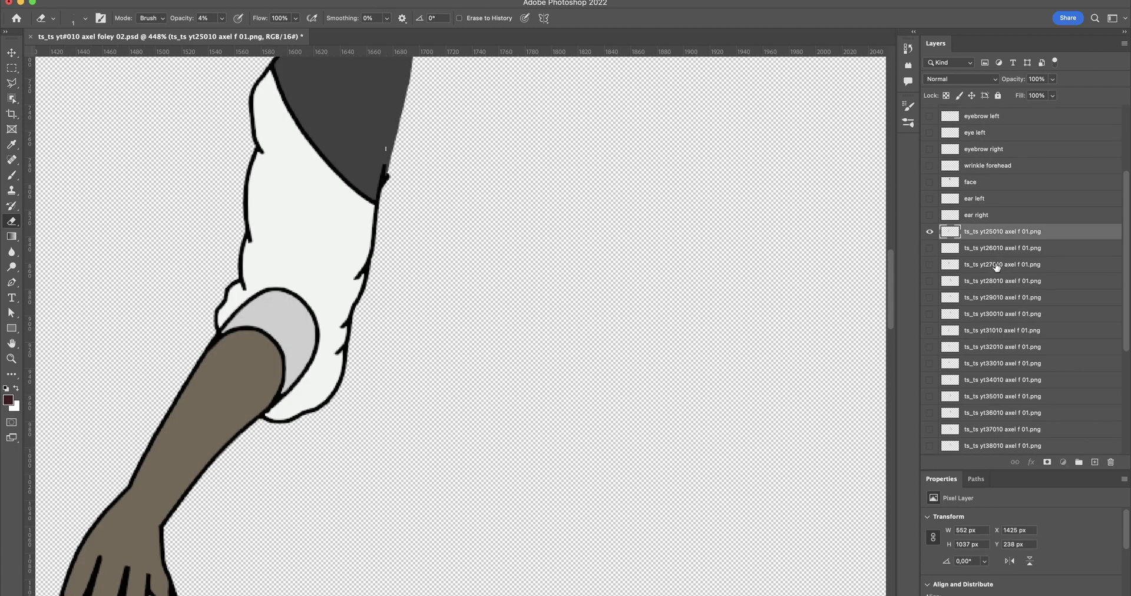
{"action": "left_click", "coordinate": [995, 266], "text": "shift"}
{"action": "left_click", "coordinate": [930, 232]}
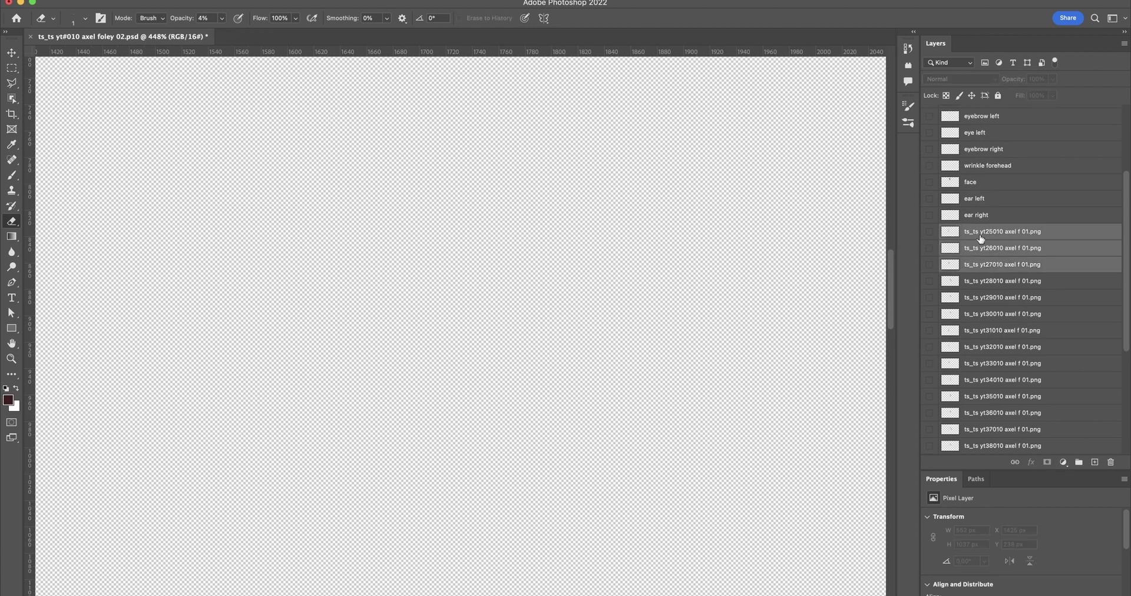
Group the three arm pose layers as 'hand gesture out right' and hide leg left.
{"action": "key", "text": "super+g"}
{"action": "left_click", "coordinate": [943, 231]}
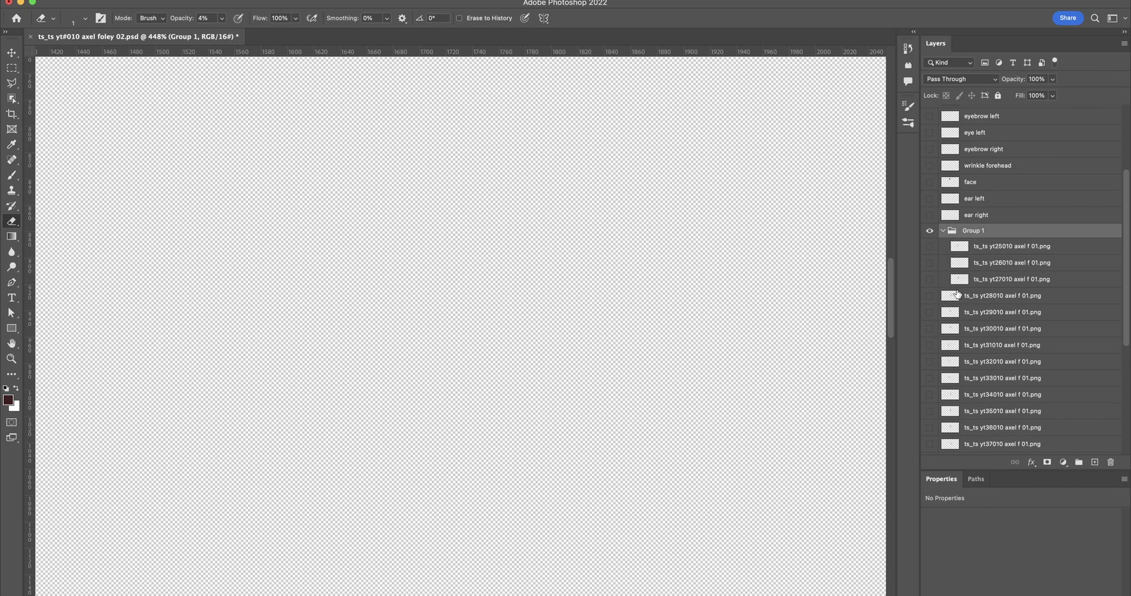
{"action": "left_click_drag", "start_coordinate": [930, 247], "coordinate": [928, 280]}
{"action": "double_click", "coordinate": [980, 230]}
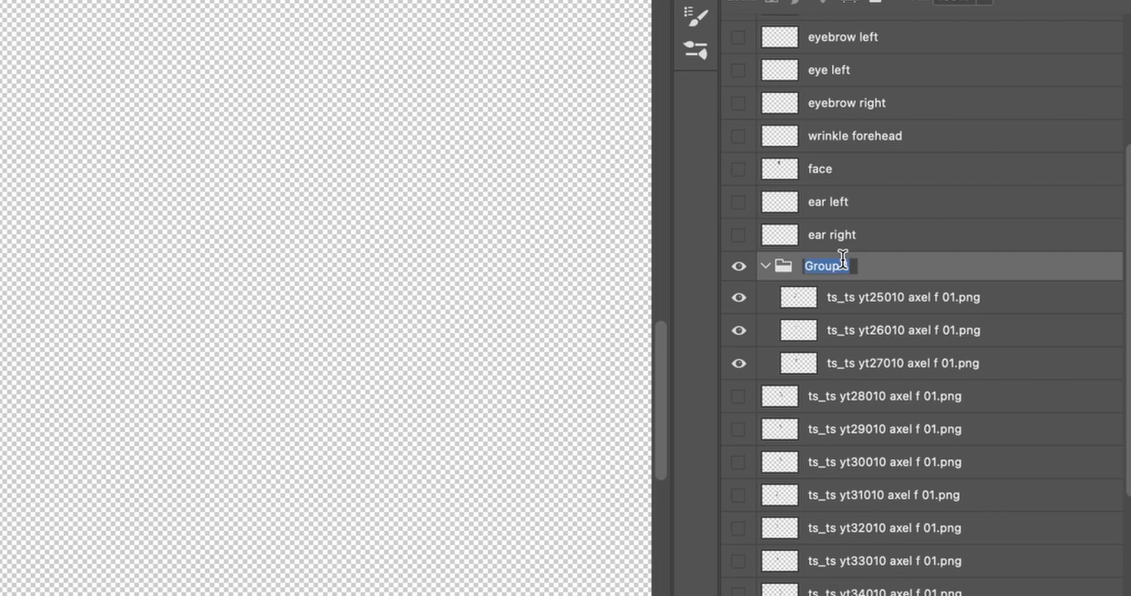
{"action": "type", "text": "hand gesture"}
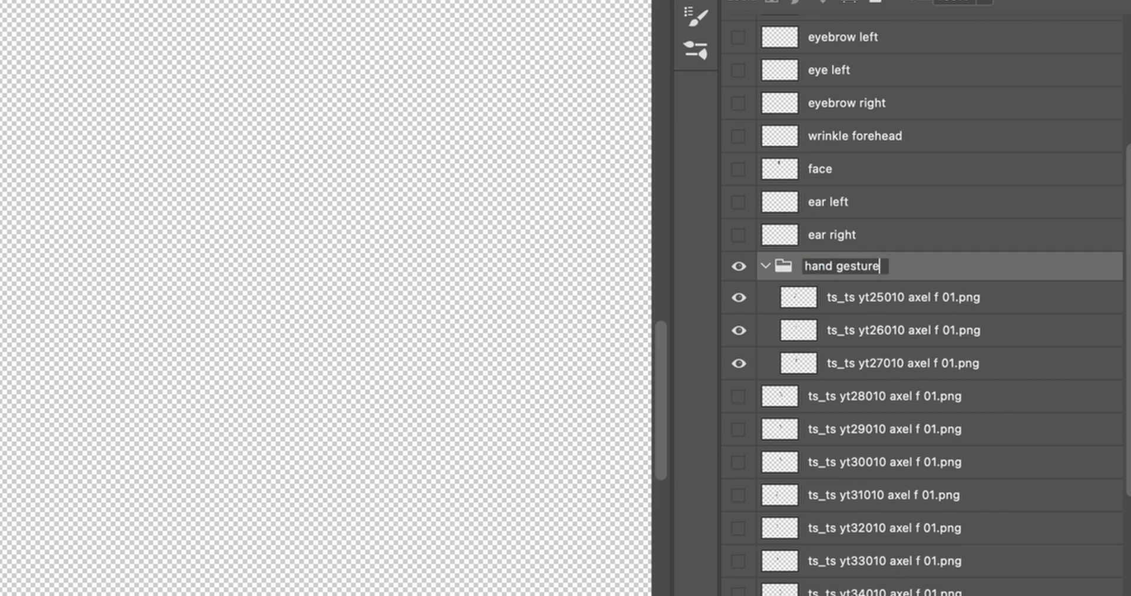
{"action": "type", "text": " out"}
{"action": "key", "text": "Return"}
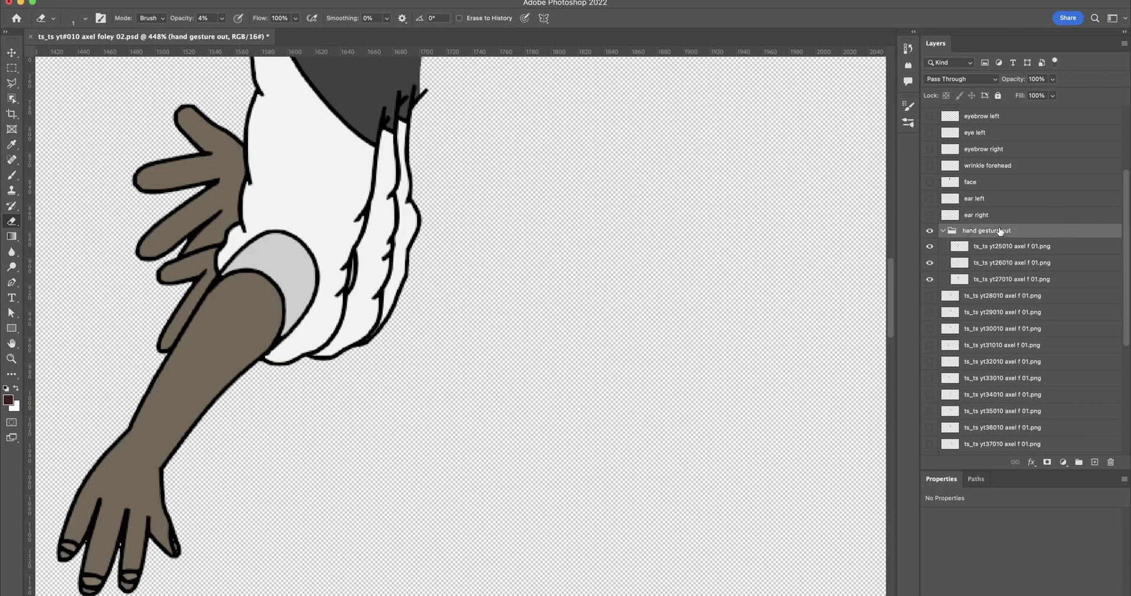
{"action": "key", "text": "Right"}
{"action": "type", "text": "right"}
{"action": "key", "text": "Return"}
{"action": "left_click", "coordinate": [943, 231]}
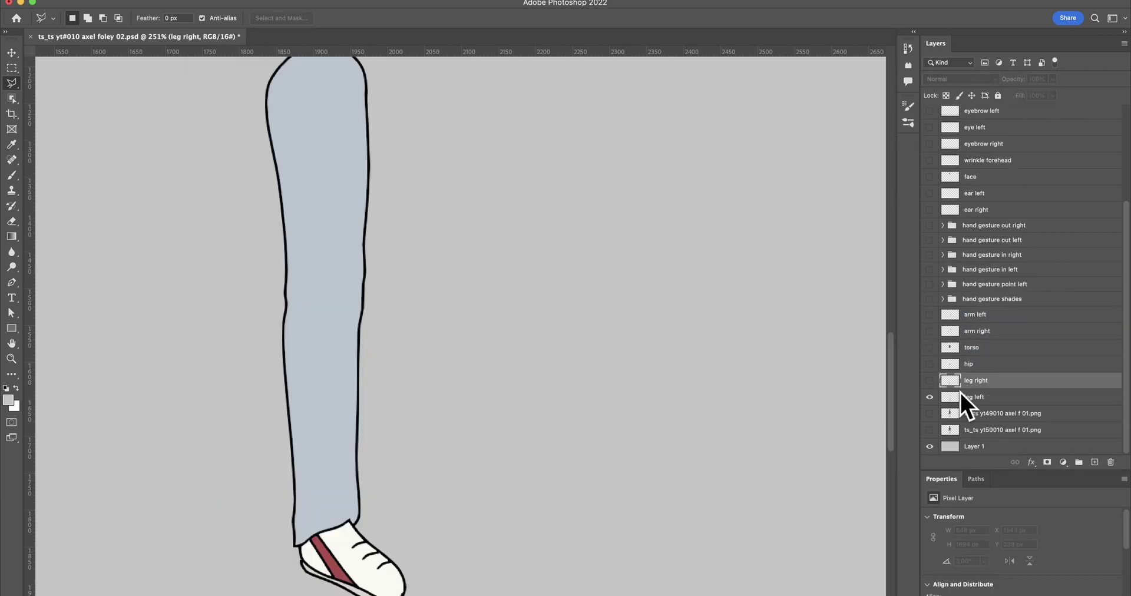
{"action": "left_click", "coordinate": [929, 396]}
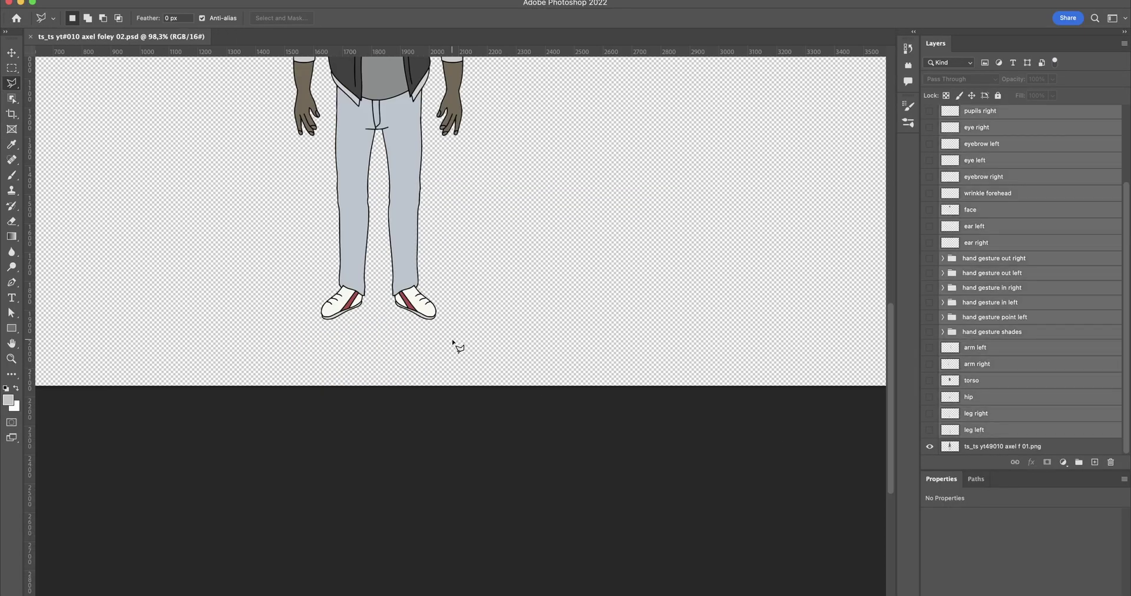
Gather all character layers into a '+axel' group, then group the blink, pupil, eye and eyebrow layers.
{"action": "scroll", "coordinate": [466, 339], "scroll_direction": "down", "scroll_amount": 8, "text": "alt"}
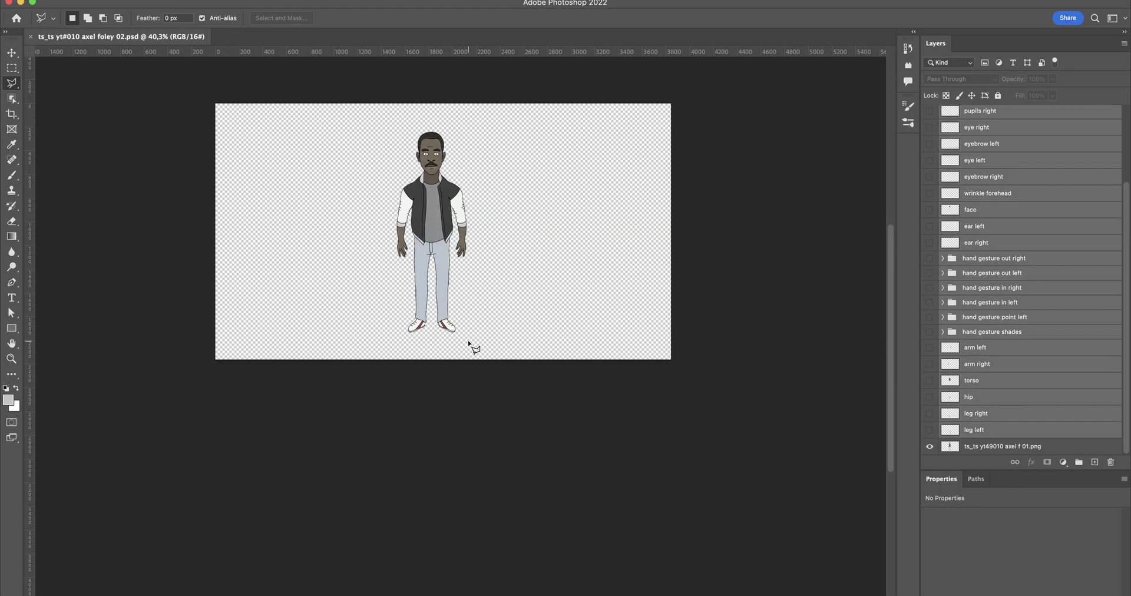
{"action": "scroll", "coordinate": [468, 321], "scroll_direction": "up", "scroll_amount": 4}
{"action": "scroll", "coordinate": [468, 312], "scroll_direction": "up", "scroll_amount": 8, "text": "alt"}
{"action": "left_click_drag", "start_coordinate": [1075, 385], "coordinate": [1079, 461]}
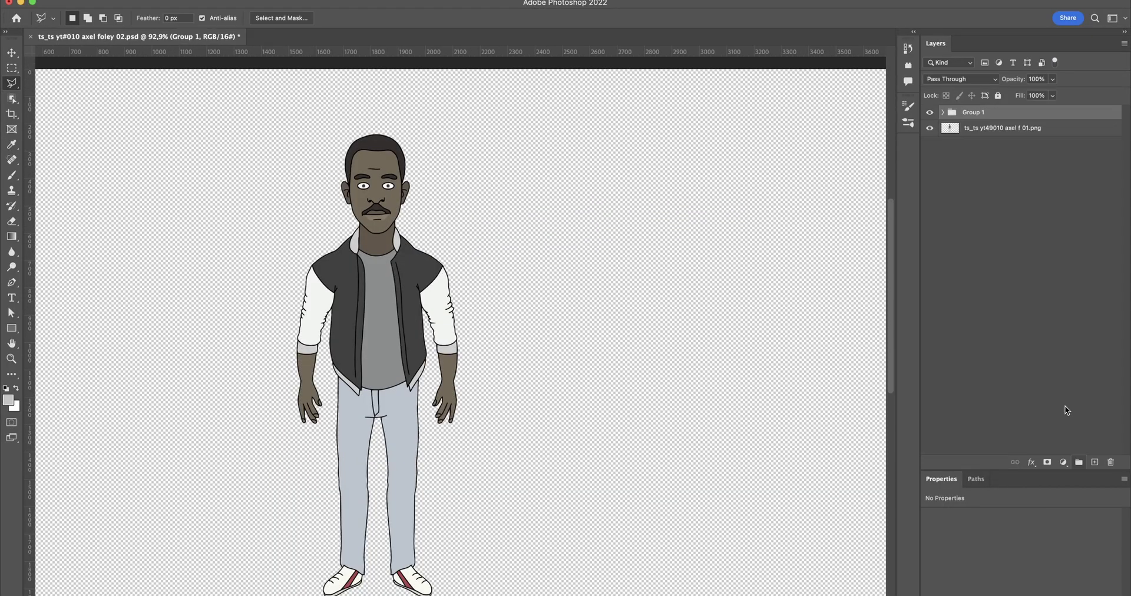
{"action": "double_click", "coordinate": [974, 112]}
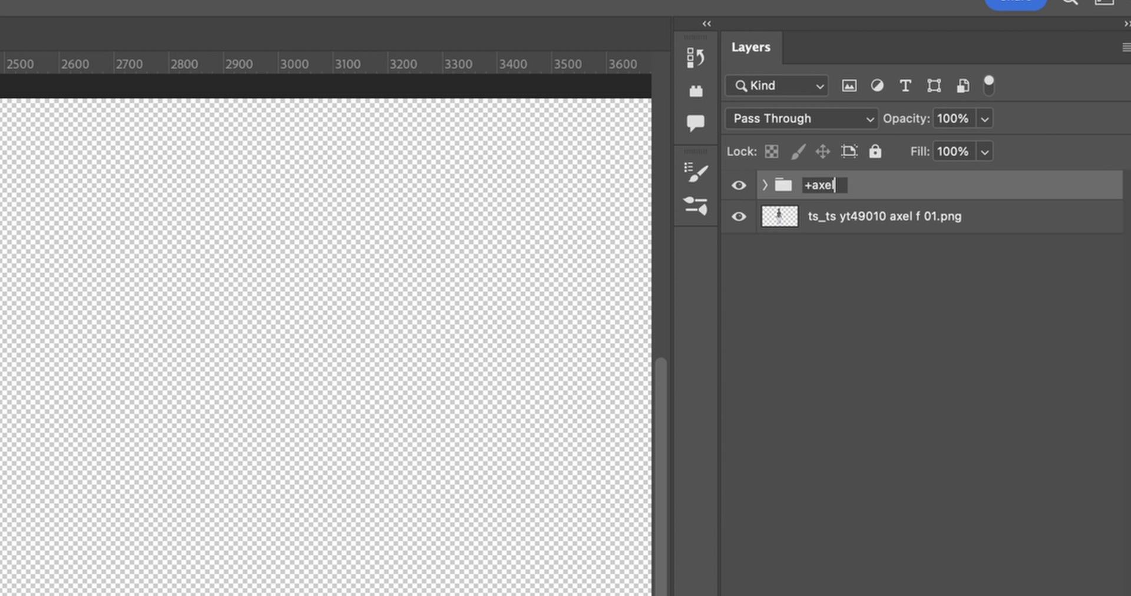
{"action": "key", "text": "Return"}
{"action": "left_click", "coordinate": [821, 567], "text": "shift"}
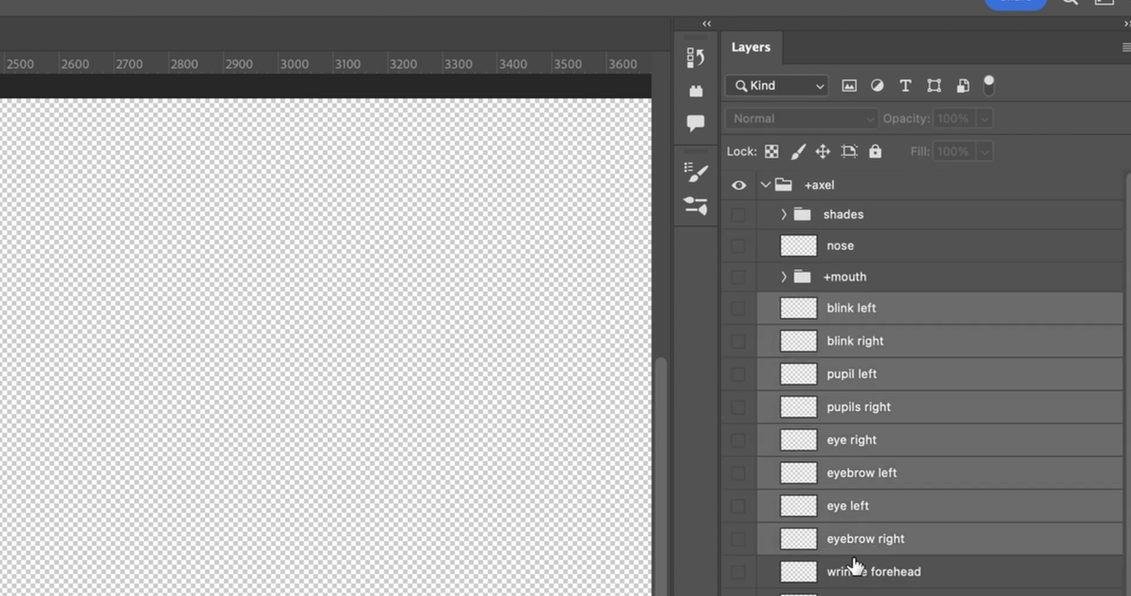
{"action": "key", "text": "ctrl+g"}
Name the new group 'eyes' and move both eyebrow layers out of it.
{"action": "type", "text": "eyes"}
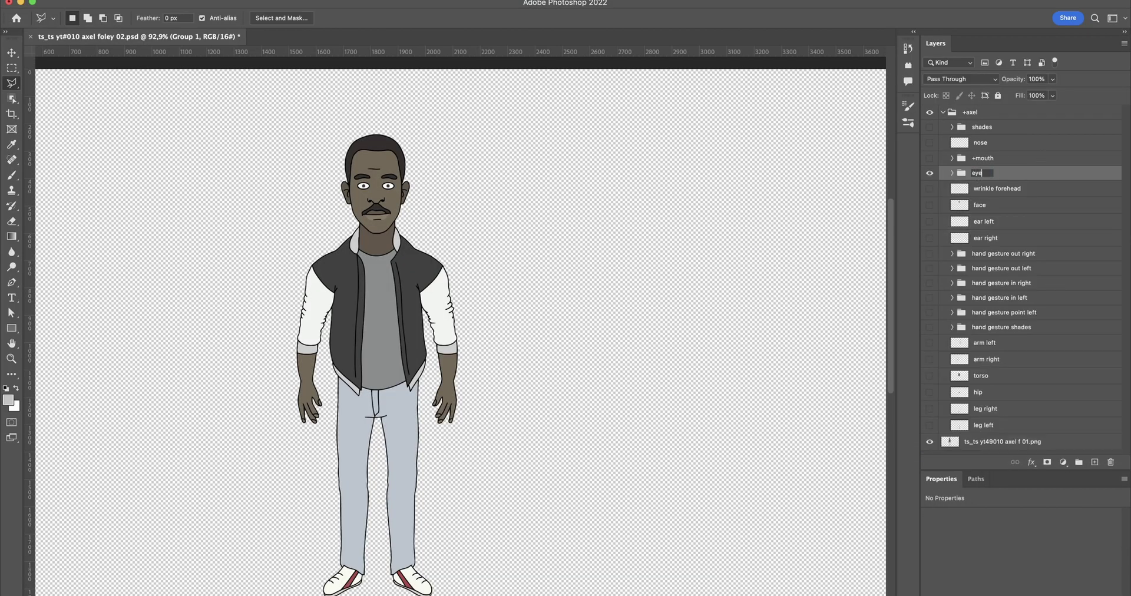
{"action": "key", "text": "Return"}
{"action": "left_click", "coordinate": [952, 172]}
{"action": "left_click", "coordinate": [1006, 270]}
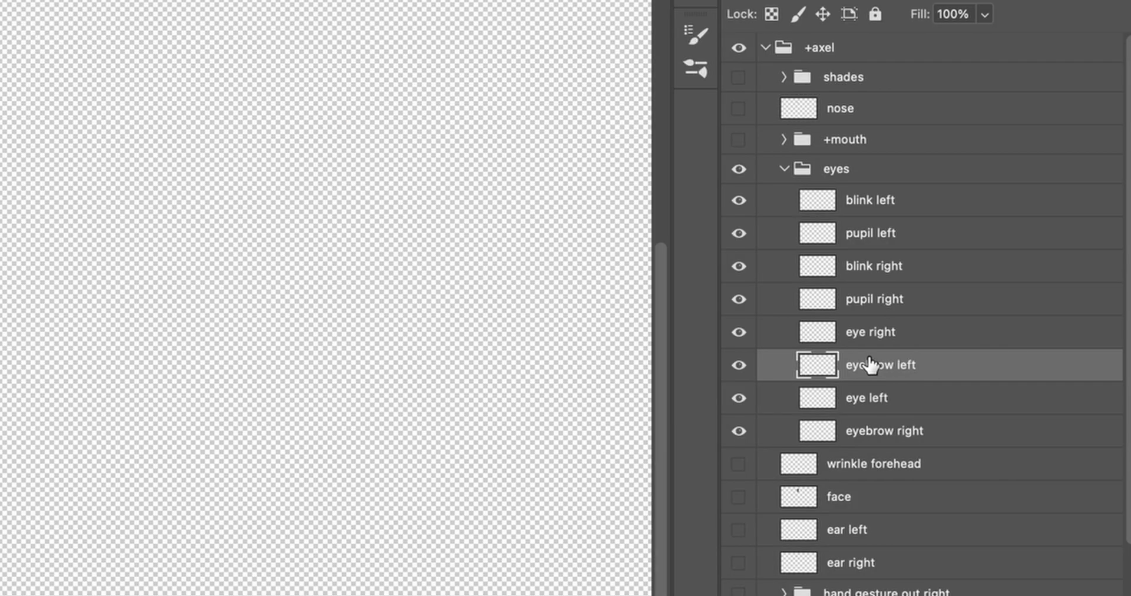
{"action": "left_click_drag", "start_coordinate": [995, 270], "coordinate": [976, 166]}
{"action": "left_click_drag", "start_coordinate": [1000, 305], "coordinate": [972, 179]}
{"action": "left_click_drag", "start_coordinate": [822, 182], "coordinate": [823, 185]}
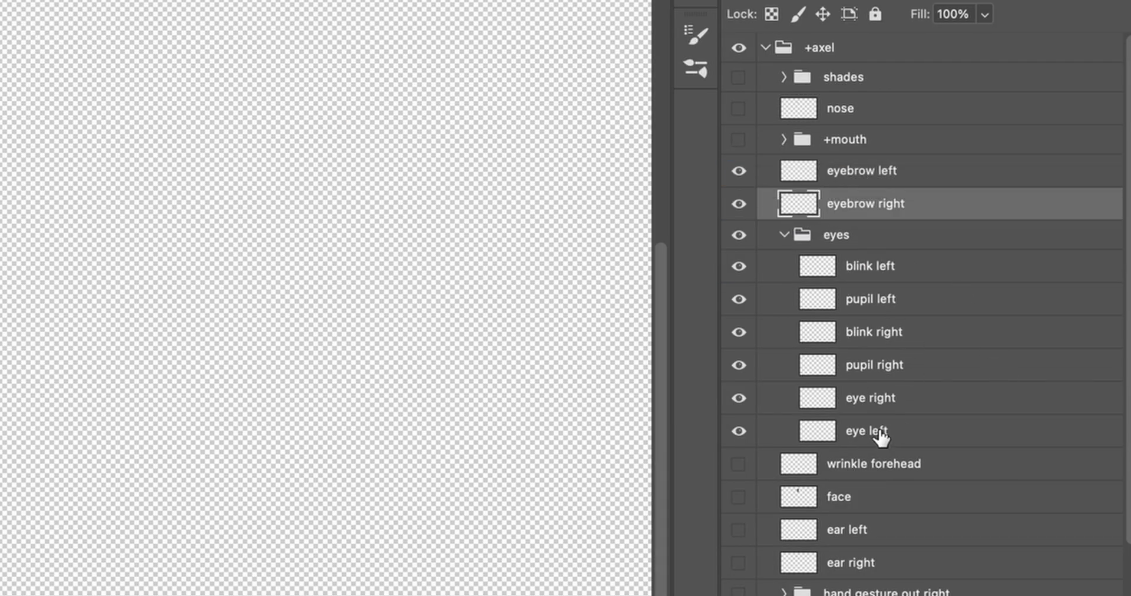
Group the three left-eye layers into an 'eye left' group.
{"action": "left_click_drag", "start_coordinate": [881, 437], "coordinate": [869, 336]}
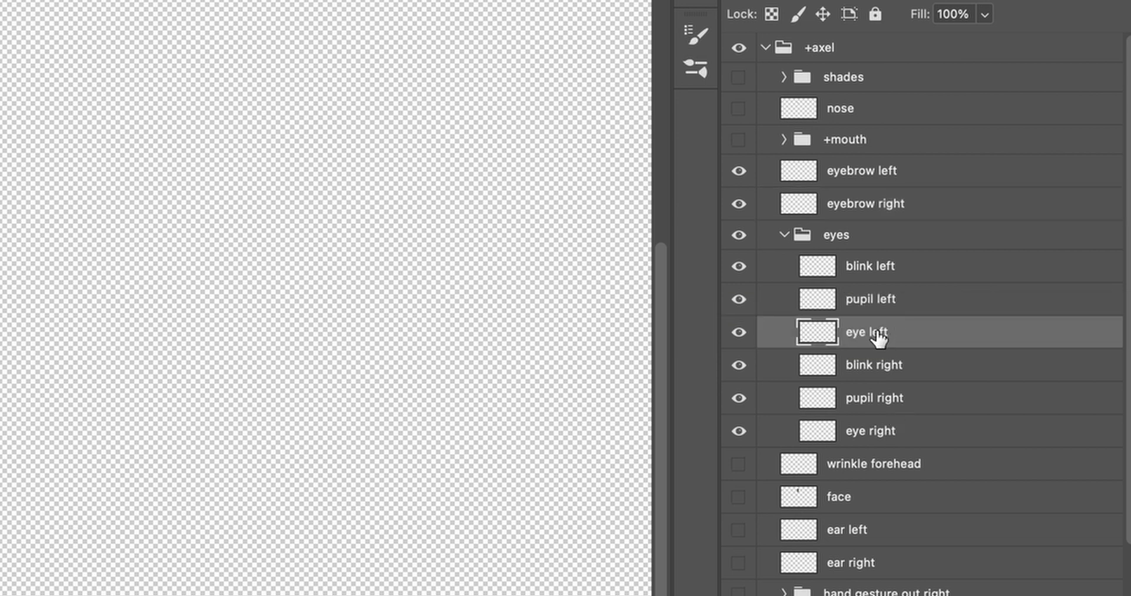
{"action": "left_click", "coordinate": [884, 269], "text": "shift"}
{"action": "key", "text": "super+g"}
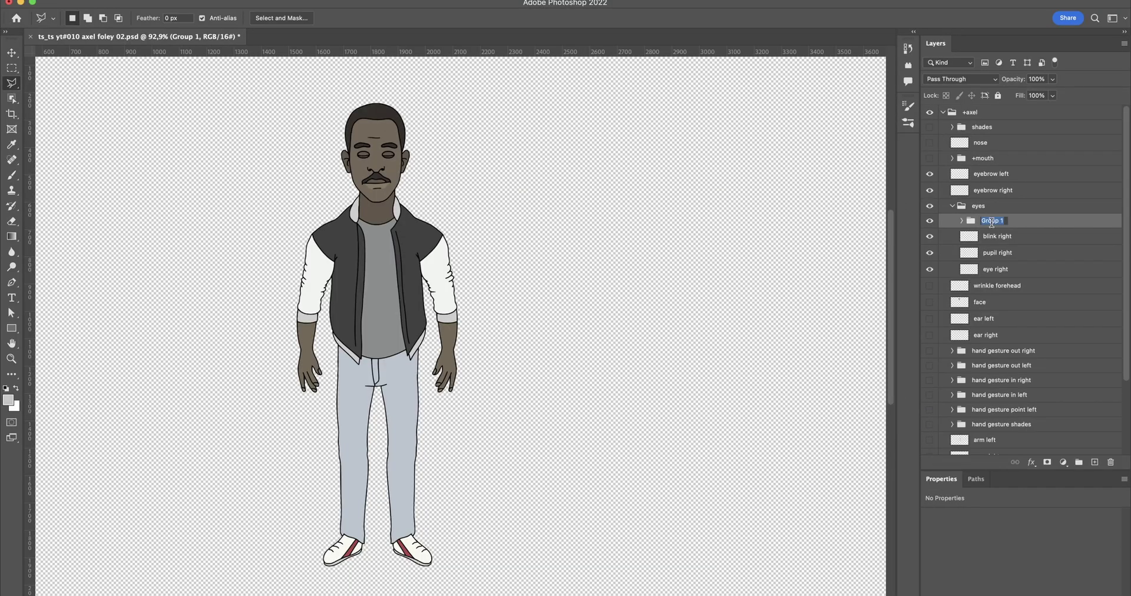
{"action": "type", "text": "t"}
{"action": "key", "text": "Return"}
Group blink right, pupil right and eye right into an 'eye right' group.
{"action": "left_click", "coordinate": [998, 236]}
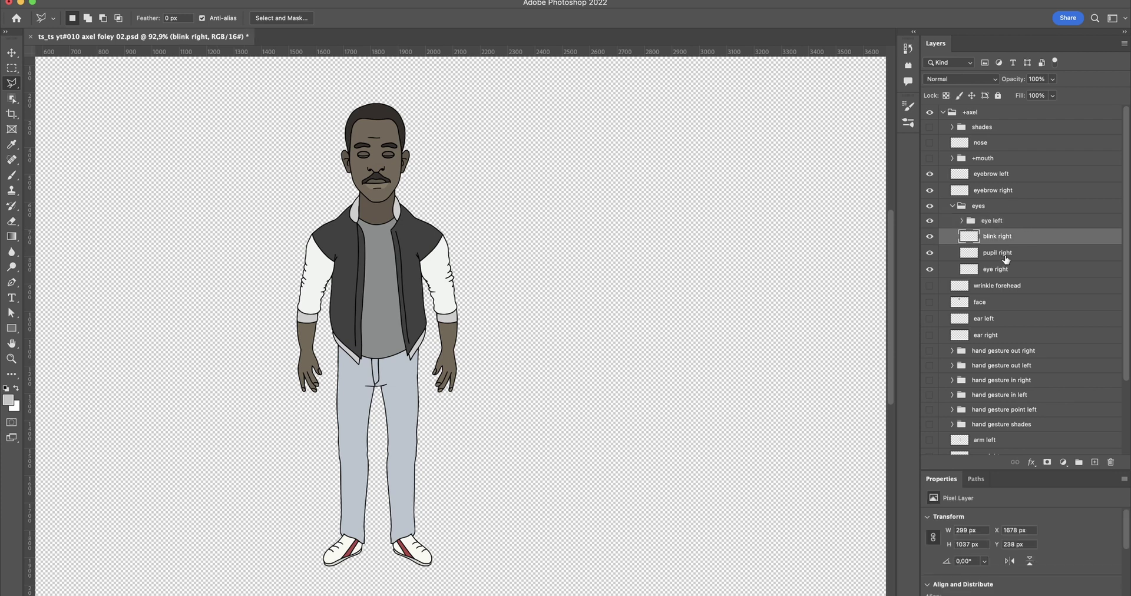
{"action": "left_click", "coordinate": [996, 269], "text": "shift"}
{"action": "left_click_drag", "start_coordinate": [996, 269], "coordinate": [1077, 463]}
{"action": "double_click", "coordinate": [993, 236]}
{"action": "type", "text": "ey"}
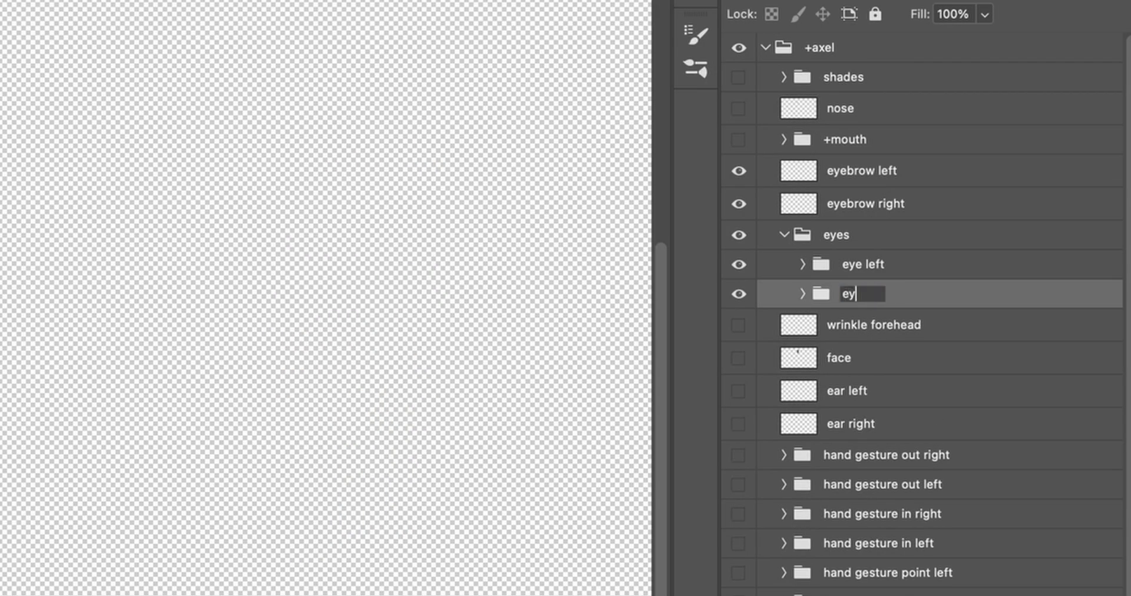
{"action": "key", "text": "Return"}
Move wrinkle forehead above the eyebrows, show both ears, and group shades through ear right as 'head'.
{"action": "left_click_drag", "start_coordinate": [873, 325], "coordinate": [866, 156]}
{"action": "left_click", "coordinate": [736, 359]}
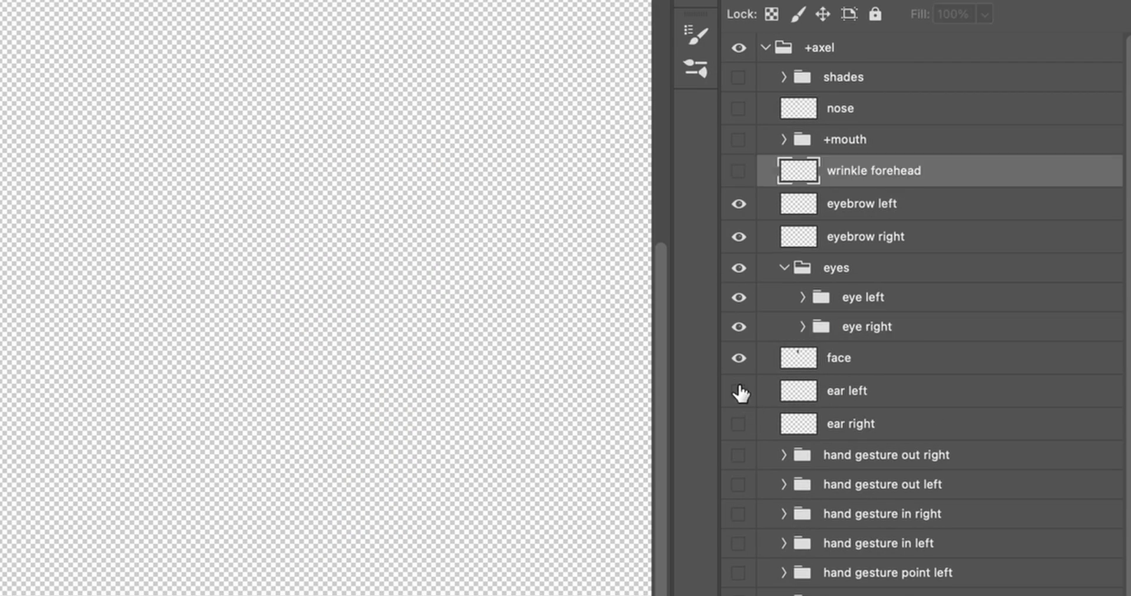
{"action": "left_click", "coordinate": [739, 387]}
{"action": "left_click", "coordinate": [740, 421]}
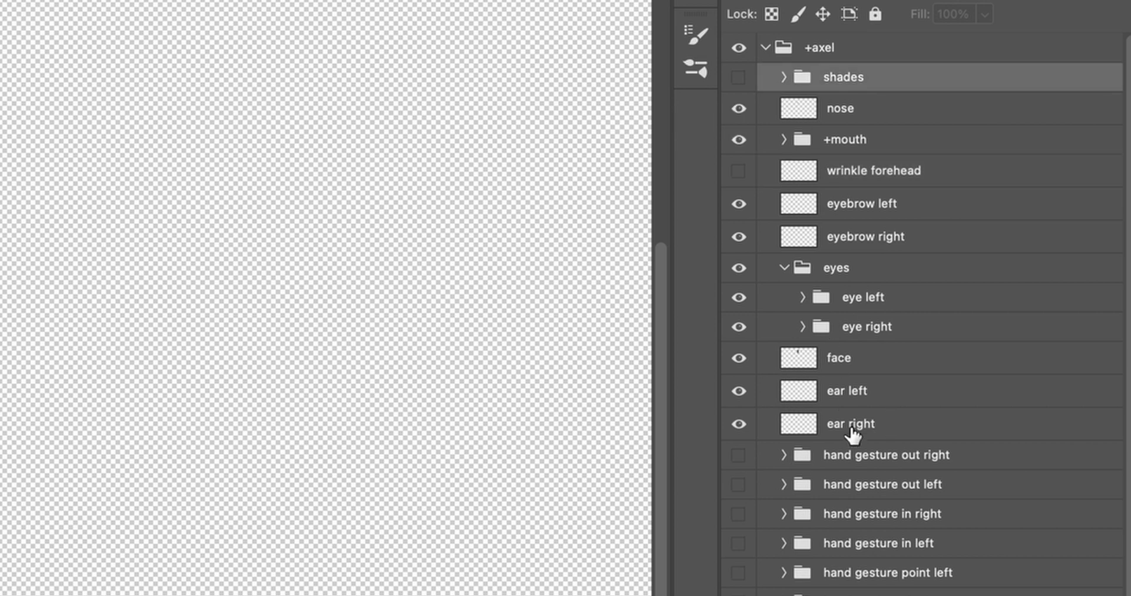
{"action": "left_click", "coordinate": [852, 429], "text": "shift"}
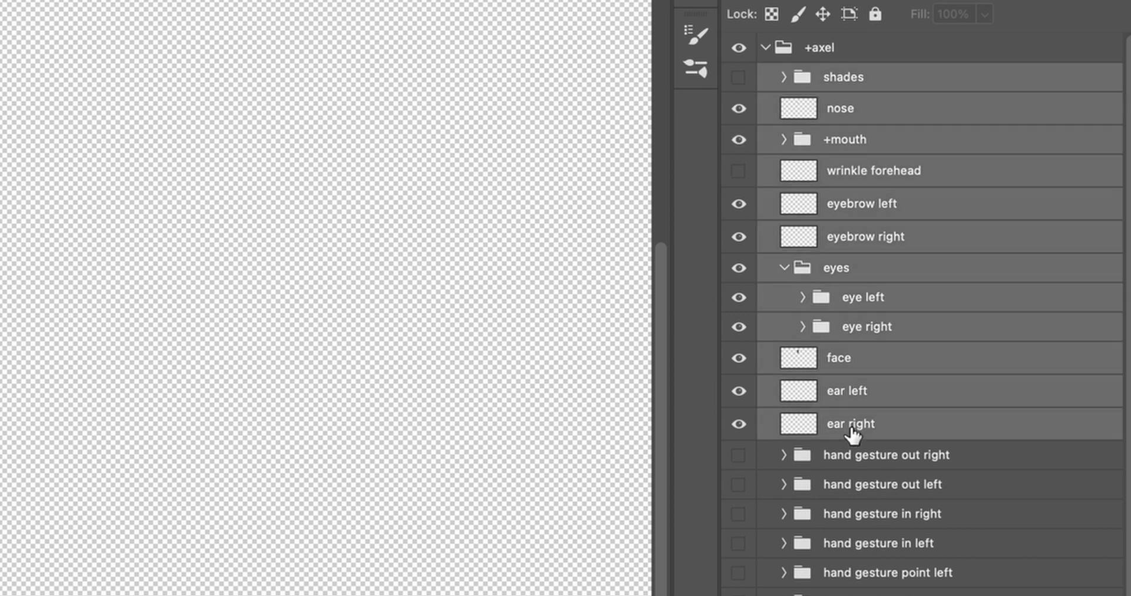
{"action": "key", "text": "super+g"}
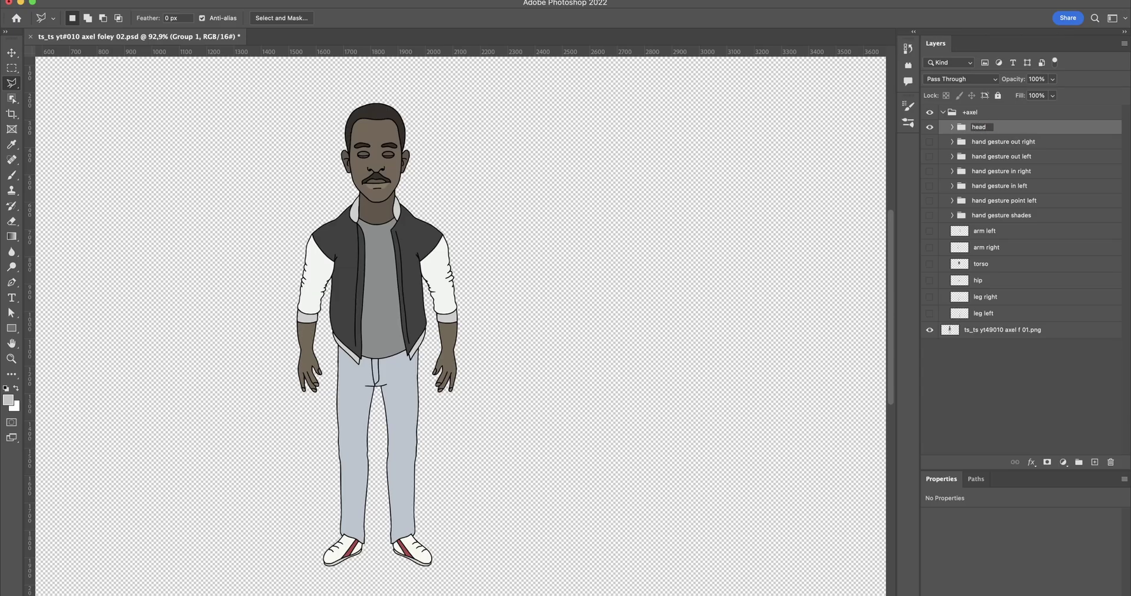
{"action": "key", "text": "Return"}
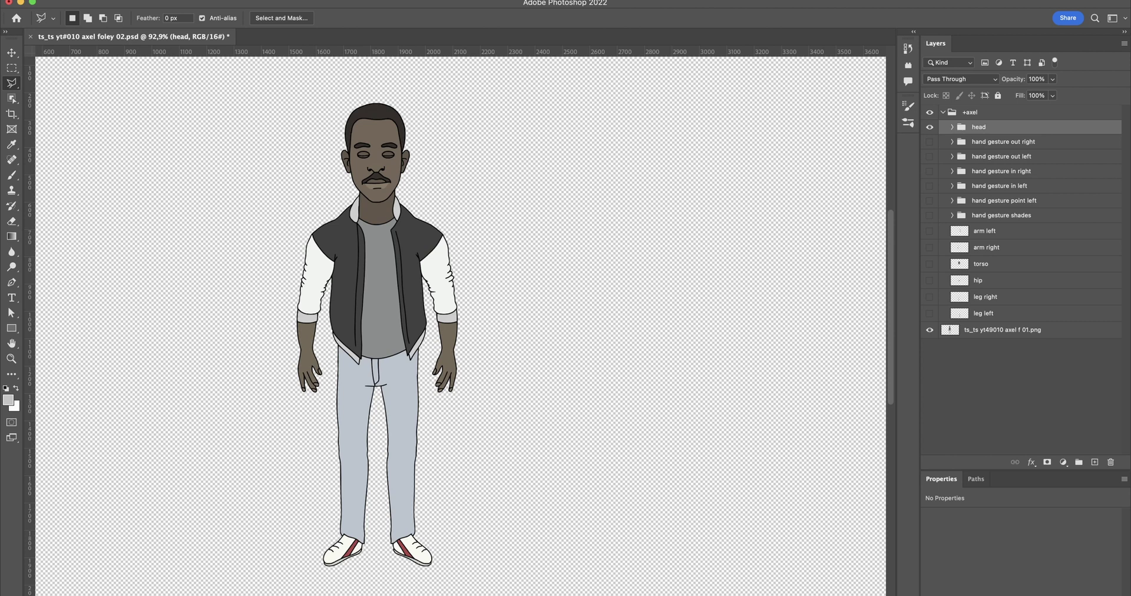
Make the sunglasses visible with 'shades up' hidden inside the head group.
{"action": "left_click", "coordinate": [951, 127]}
{"action": "left_click", "coordinate": [929, 143]}
{"action": "left_click", "coordinate": [962, 142]}
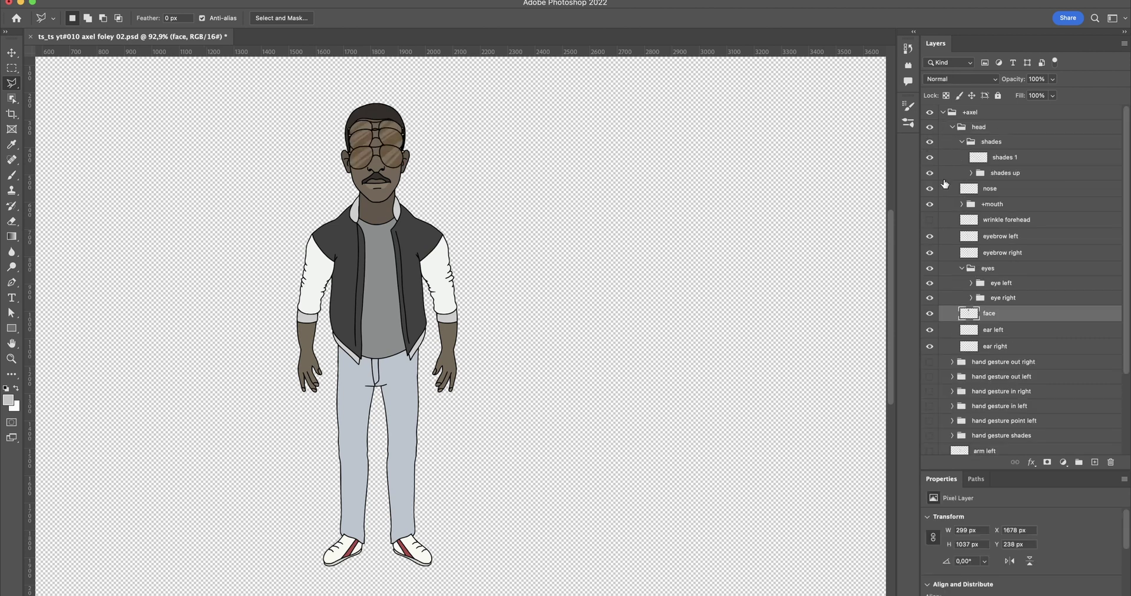
{"action": "left_click", "coordinate": [929, 173]}
{"action": "left_click", "coordinate": [962, 142]}
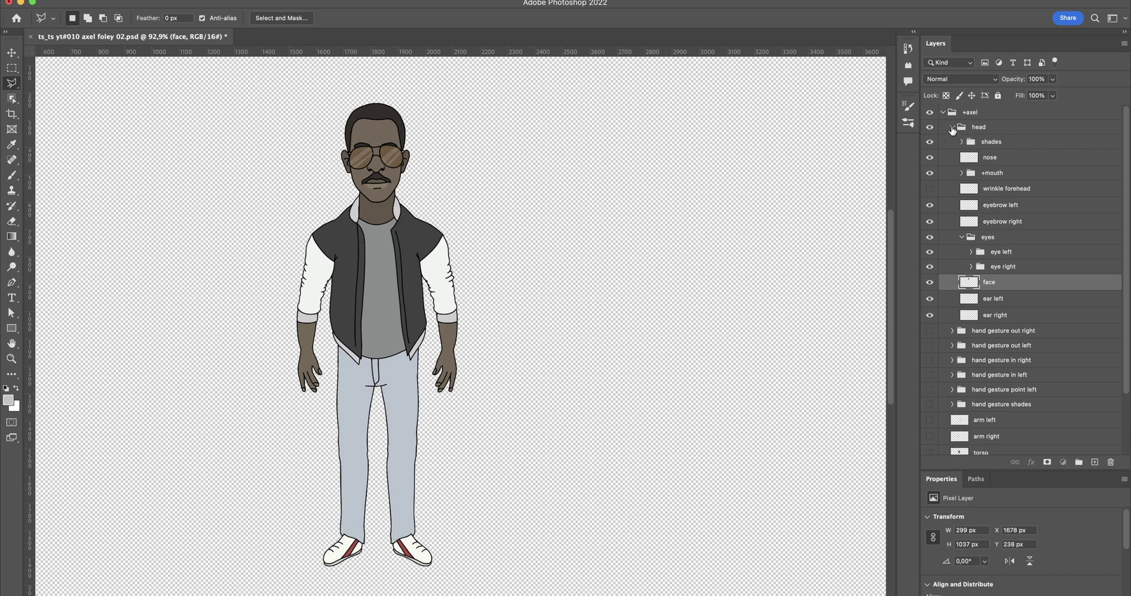
{"action": "left_click", "coordinate": [952, 127]}
{"action": "left_click", "coordinate": [1013, 142]}
{"action": "left_click", "coordinate": [990, 316], "text": "shift"}
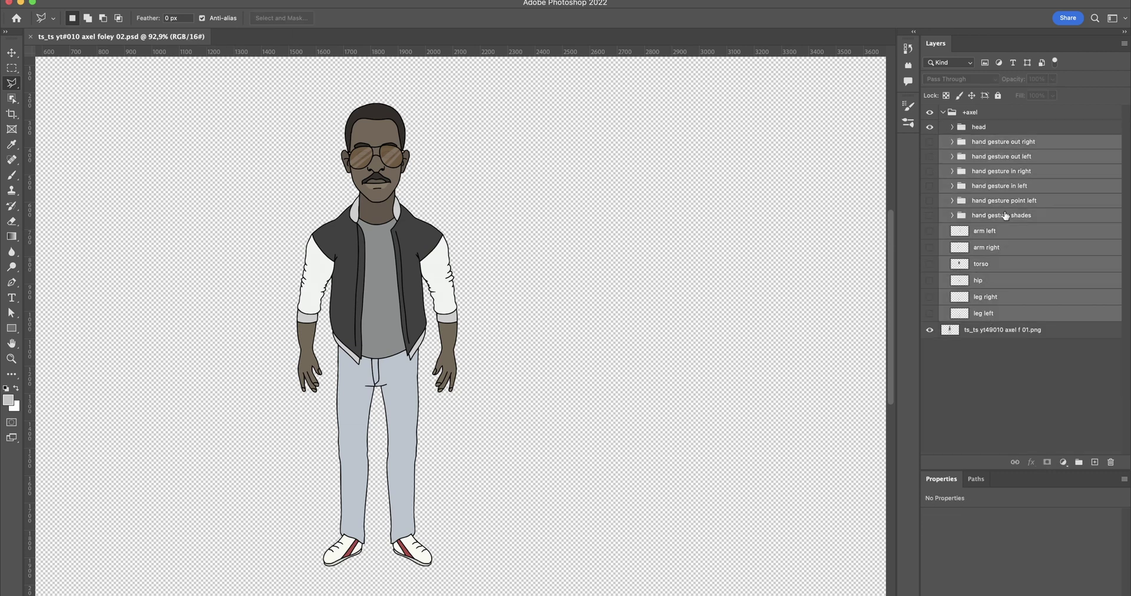
Group the arm, torso, hip and leg layers into a 'body' group.
{"action": "left_click_drag", "start_coordinate": [1005, 216], "coordinate": [1079, 462]}
{"action": "double_click", "coordinate": [986, 141]}
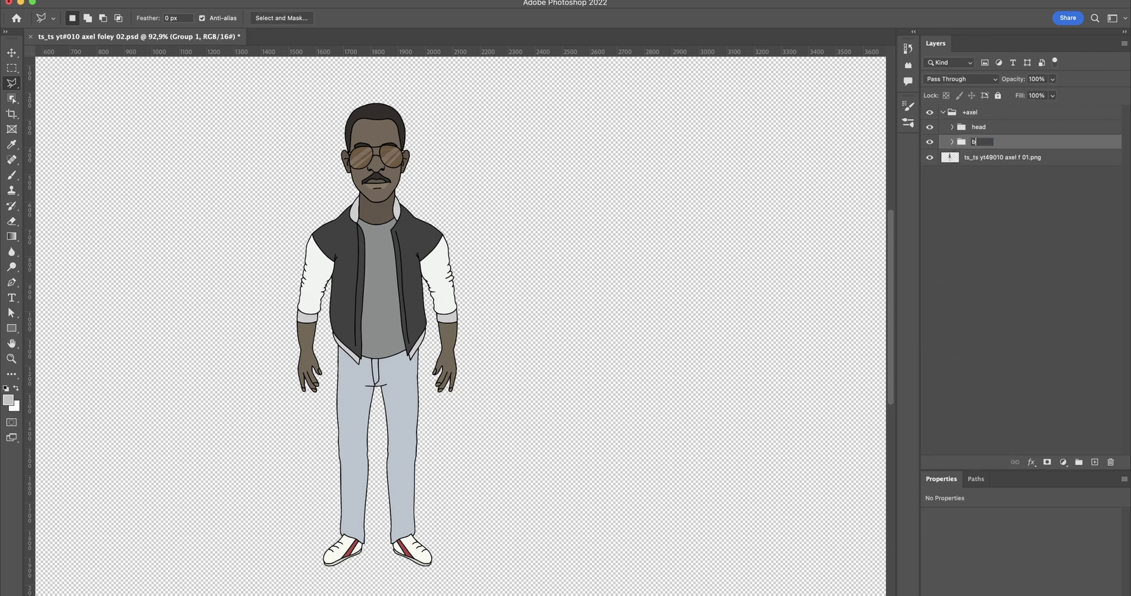
{"action": "type", "text": "body"}
{"action": "key", "text": "Return"}
{"action": "left_click", "coordinate": [953, 142]}
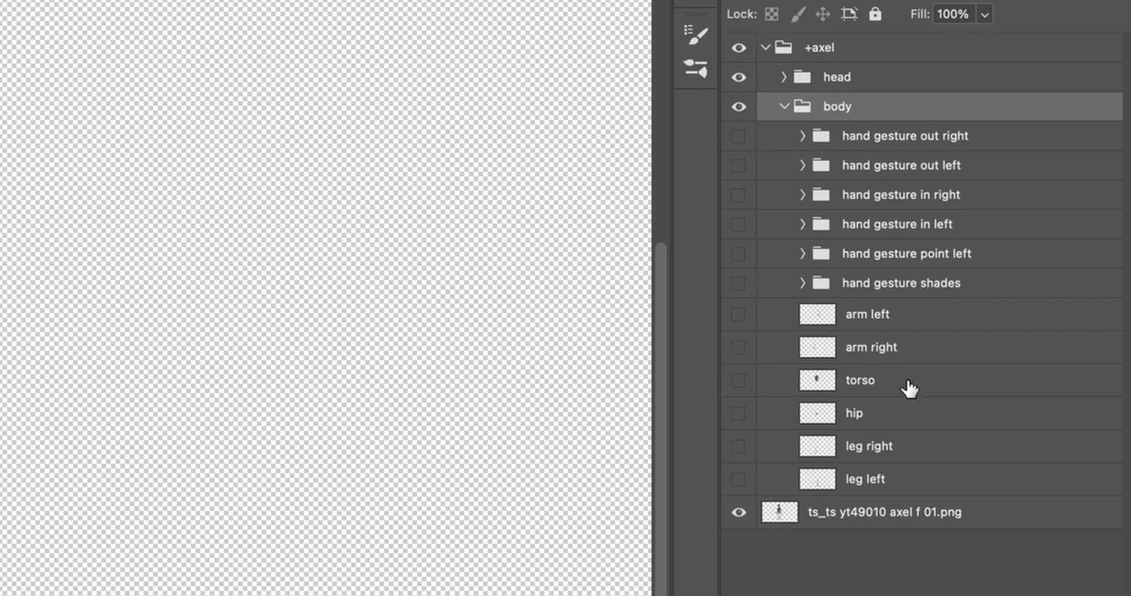
Group the left-arm gestures into 'arm left' with 'arm neutral left', adding hand gesture shades.
{"action": "left_click", "coordinate": [1072, 245]}
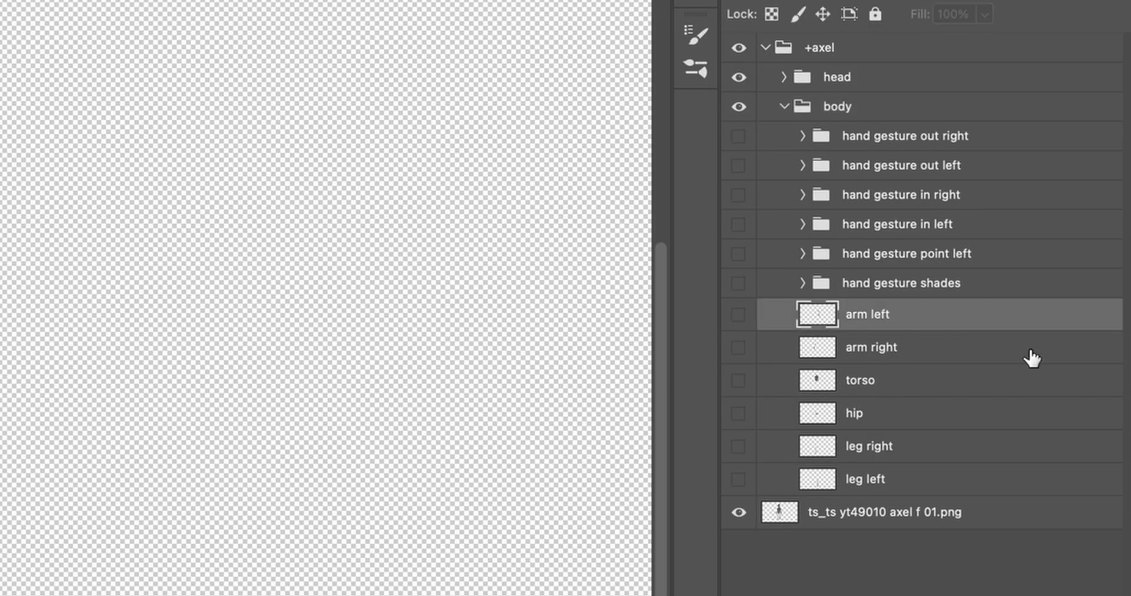
{"action": "left_click", "coordinate": [924, 174]}
{"action": "left_click", "coordinate": [972, 253], "text": "super"}
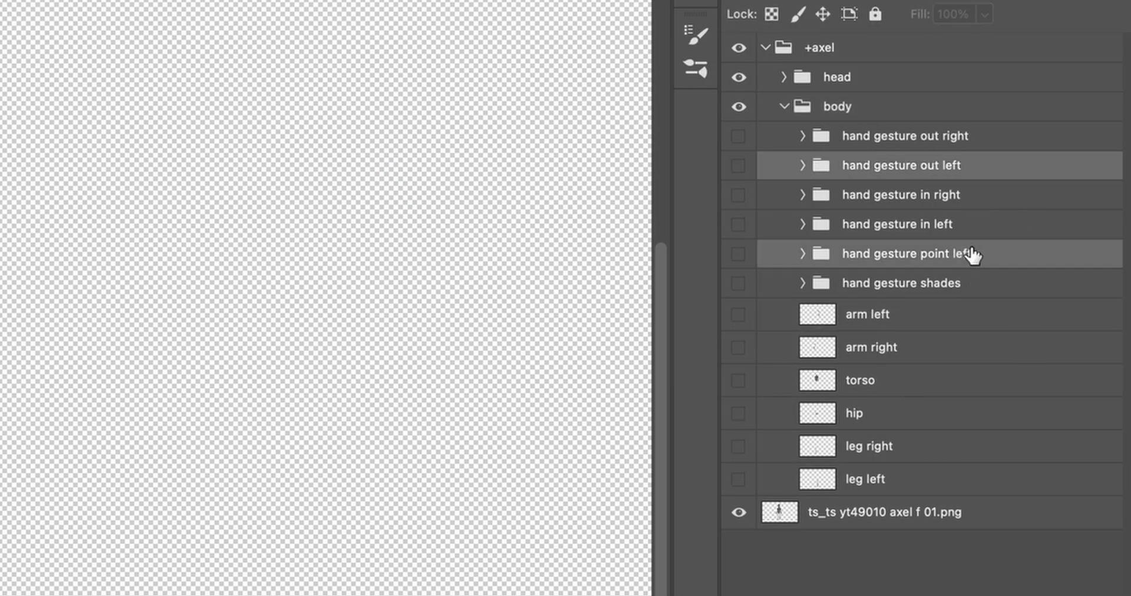
{"action": "left_click", "coordinate": [954, 229], "text": "super"}
{"action": "left_click", "coordinate": [884, 324], "text": "super"}
{"action": "left_click_drag", "start_coordinate": [873, 325], "coordinate": [981, 592]}
{"action": "double_click", "coordinate": [857, 165]}
{"action": "type", "text": "arm left"}
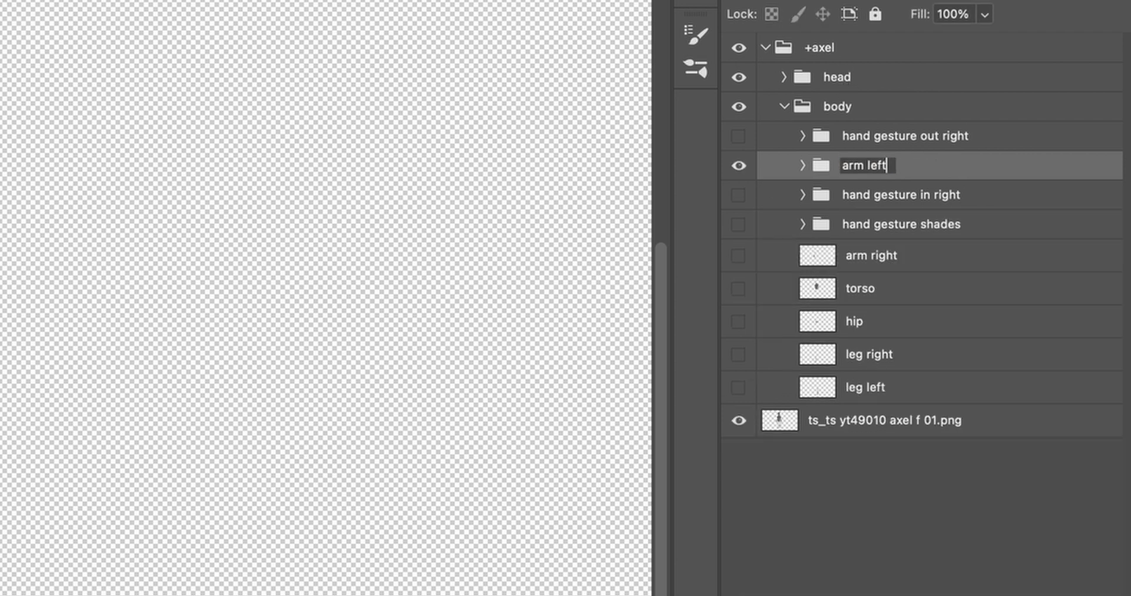
{"action": "key", "text": "Return"}
{"action": "left_click", "coordinate": [802, 165]}
{"action": "double_click", "coordinate": [886, 284]}
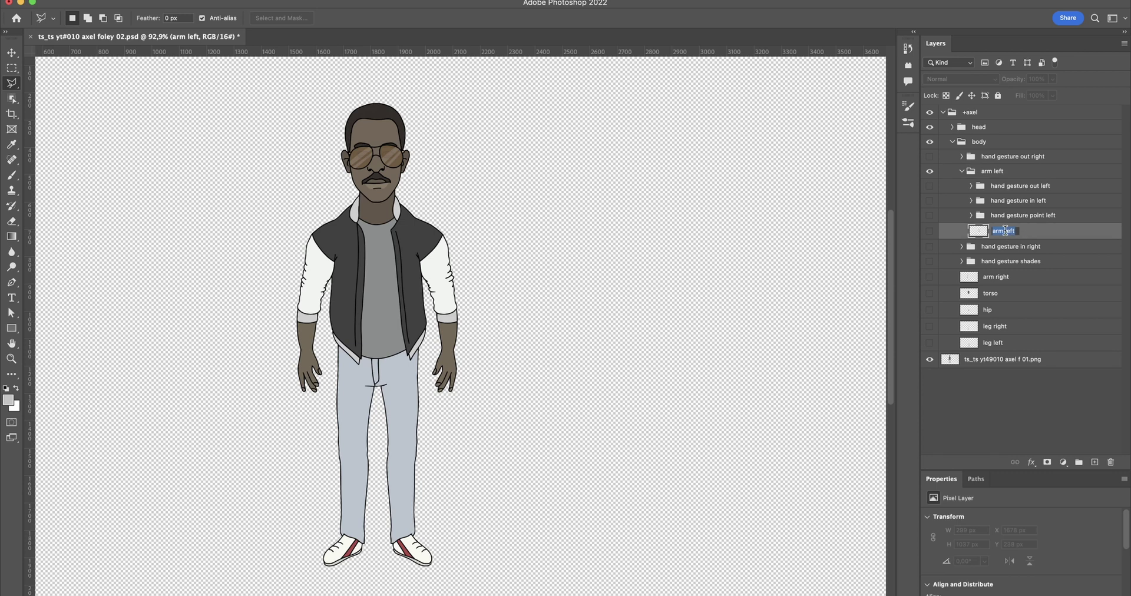
{"action": "key", "text": "Return"}
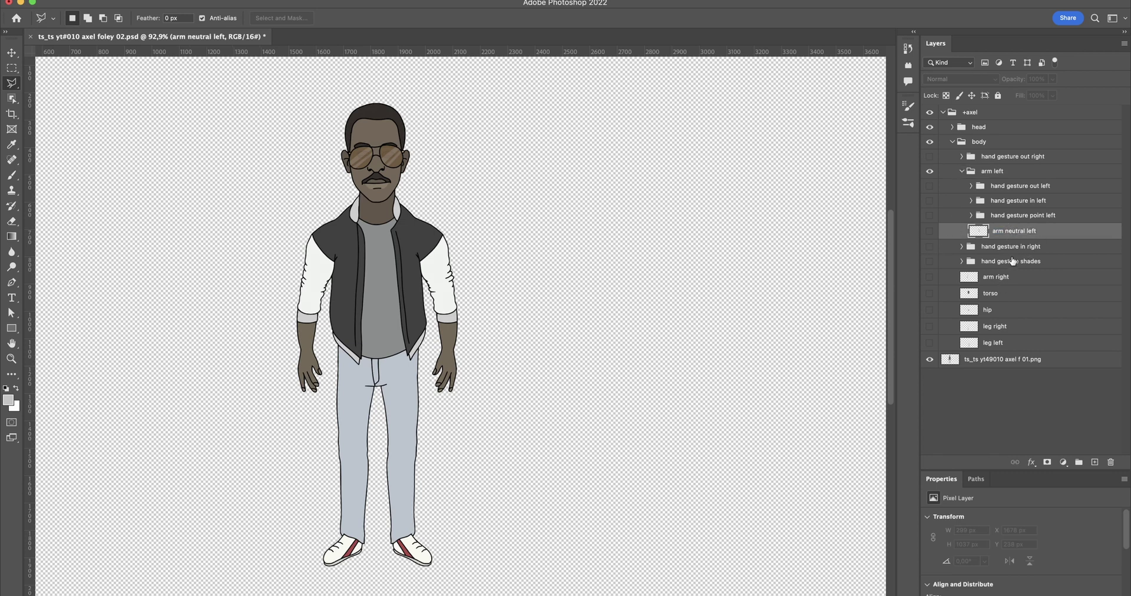
{"action": "left_click_drag", "start_coordinate": [1012, 261], "coordinate": [1037, 237]}
Group hand gesture out right, hand gesture in right and arm right into 'arm right'.
{"action": "left_click", "coordinate": [1025, 157]}
{"action": "left_click", "coordinate": [1037, 261], "text": "super"}
{"action": "left_click", "coordinate": [1060, 277], "text": "super"}
{"action": "left_click_drag", "start_coordinate": [1070, 278], "coordinate": [1079, 463]}
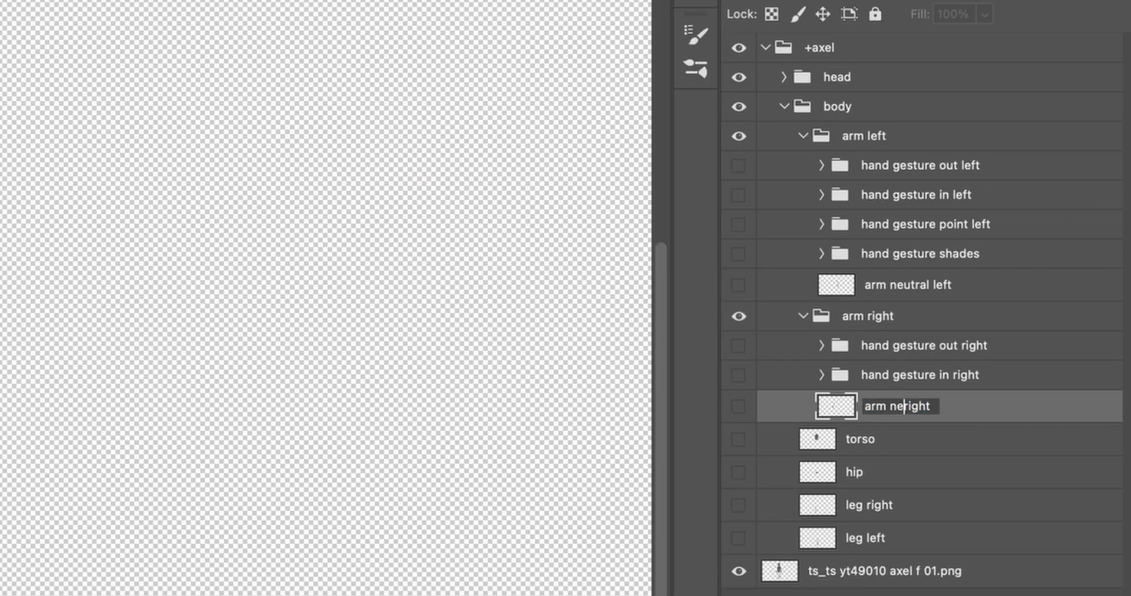
{"action": "key", "text": "Return"}
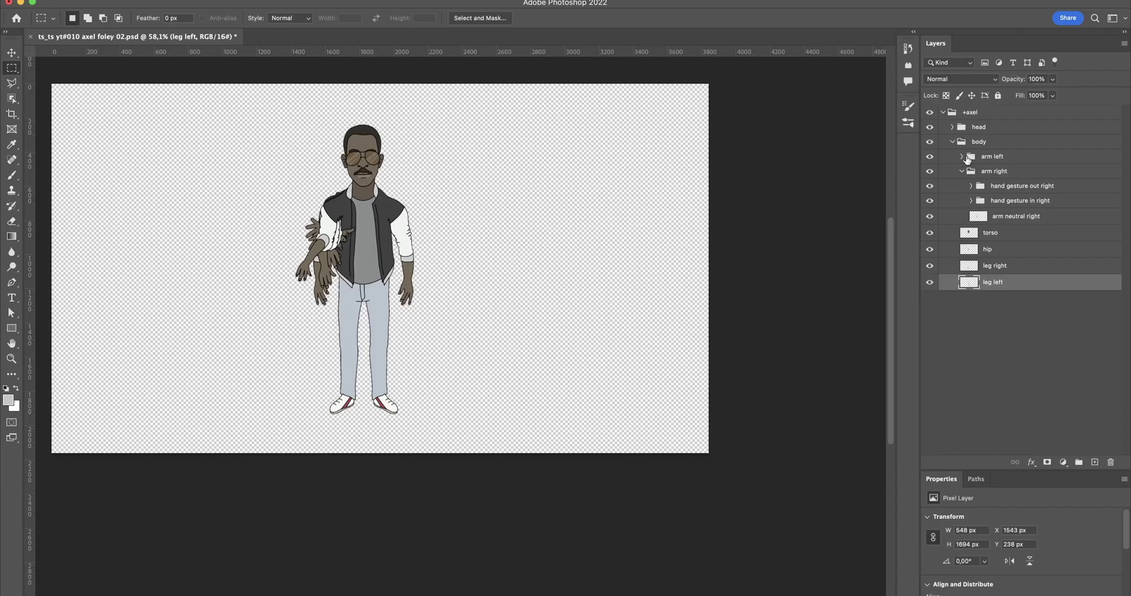
{"action": "left_click", "coordinate": [802, 165]}
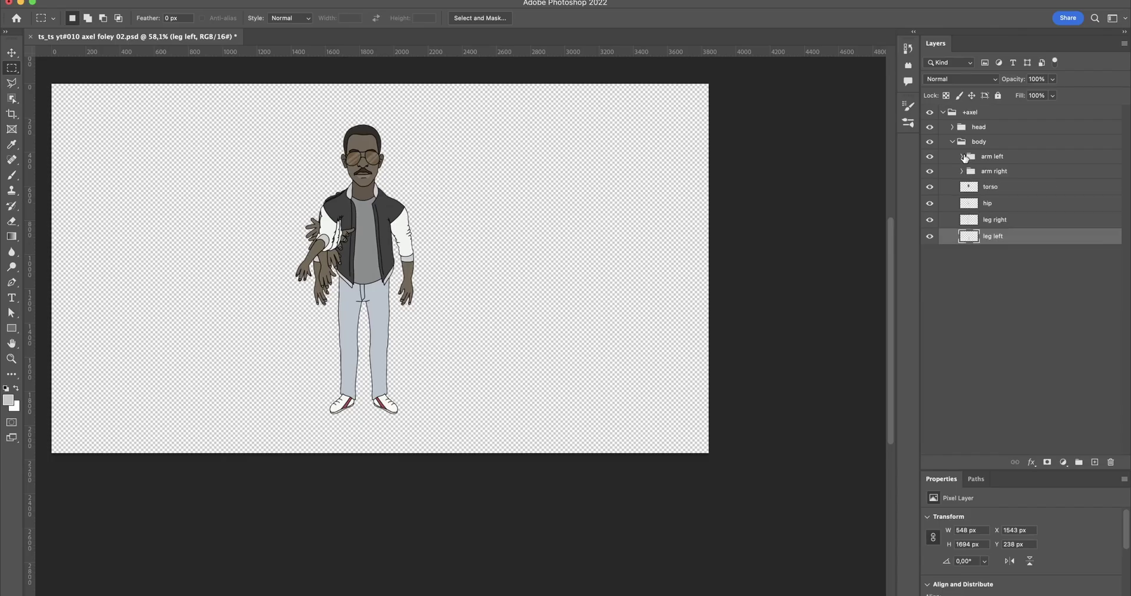
Show all left-arm gestures, marquee the figure and crop the canvas to 969 × 1723 px.
{"action": "left_click", "coordinate": [803, 136]}
{"action": "left_click", "coordinate": [929, 215]}
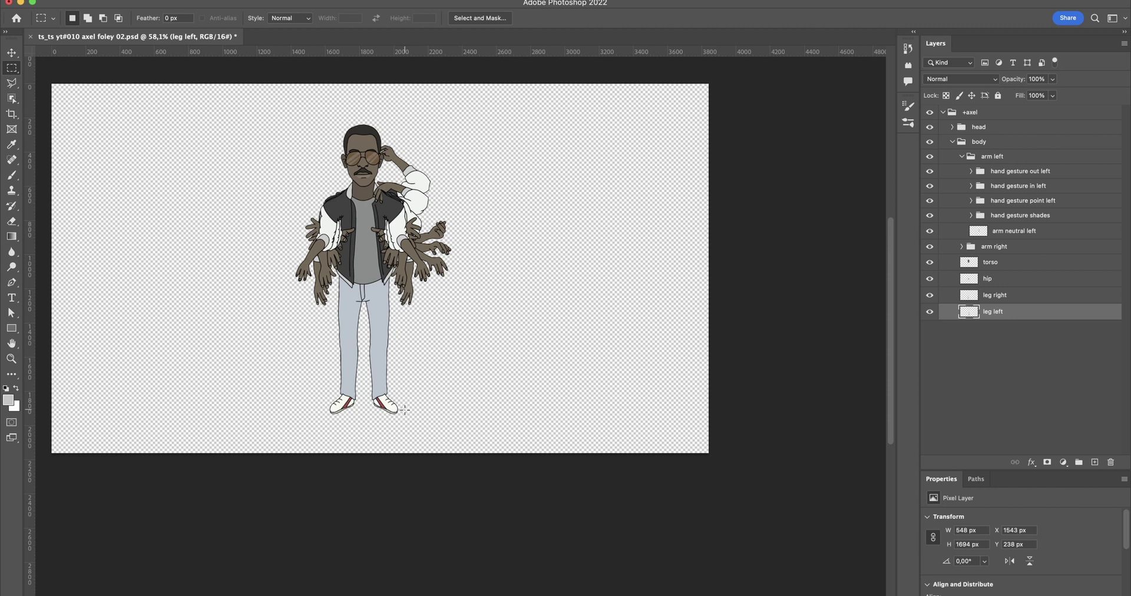
{"action": "left_click_drag", "start_coordinate": [454, 114], "coordinate": [288, 424]}
{"action": "left_click_drag", "start_coordinate": [294, 122], "coordinate": [455, 422], "text": "shift"}
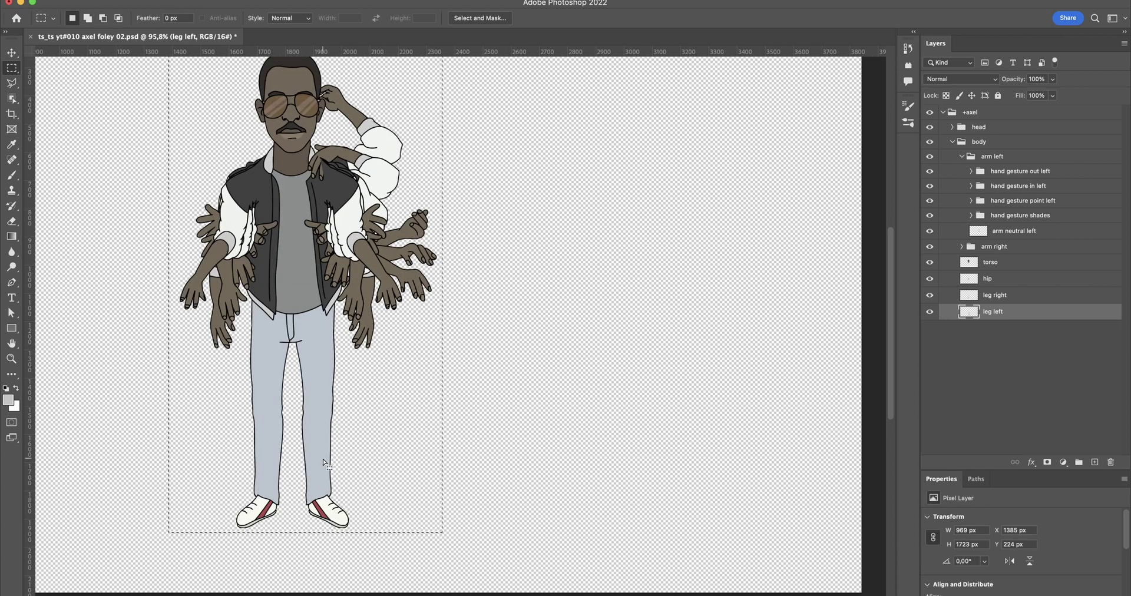
{"action": "scroll", "coordinate": [314, 437], "scroll_direction": "down", "scroll_amount": 5, "text": "alt"}
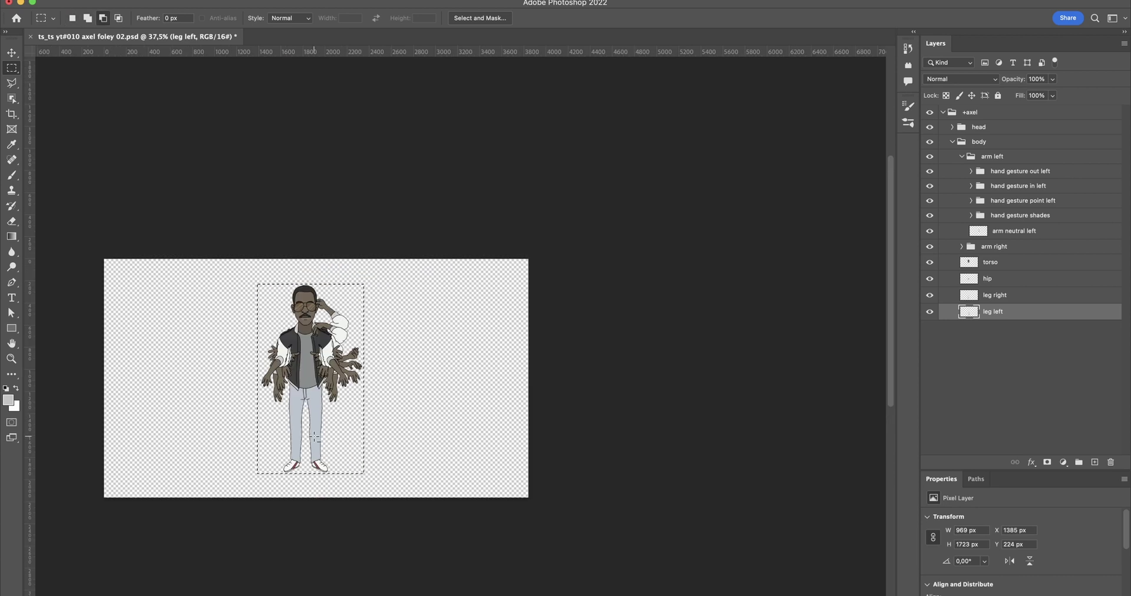
{"action": "left_click", "coordinate": [140, 1]}
{"action": "left_click", "coordinate": [198, 107]}
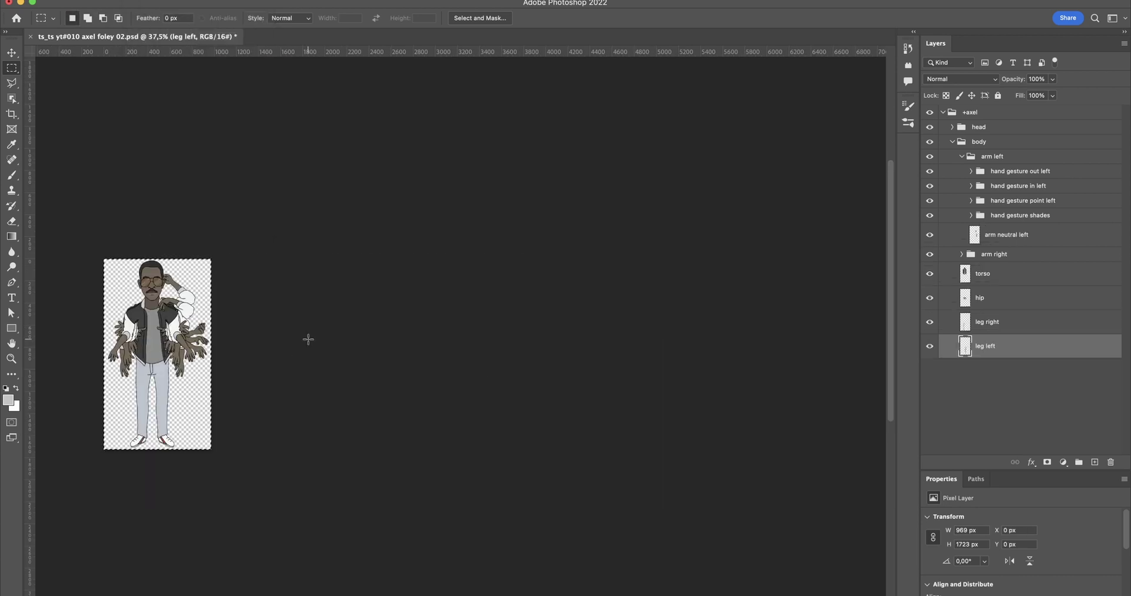
{"action": "key", "text": "super+d"}
{"action": "scroll", "coordinate": [253, 336], "scroll_direction": "up", "scroll_amount": 6, "text": "alt"}
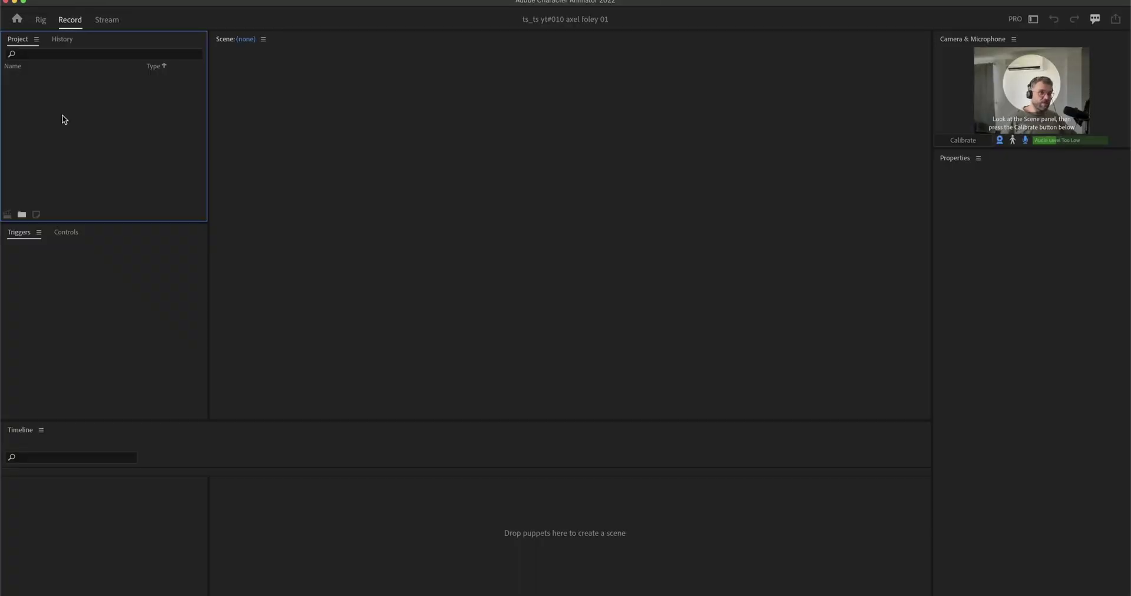
Import ts_ts yt#010 axel foley 02.psd from the project's ps folder as a puppet.
{"action": "left_click", "coordinate": [98, 3]}
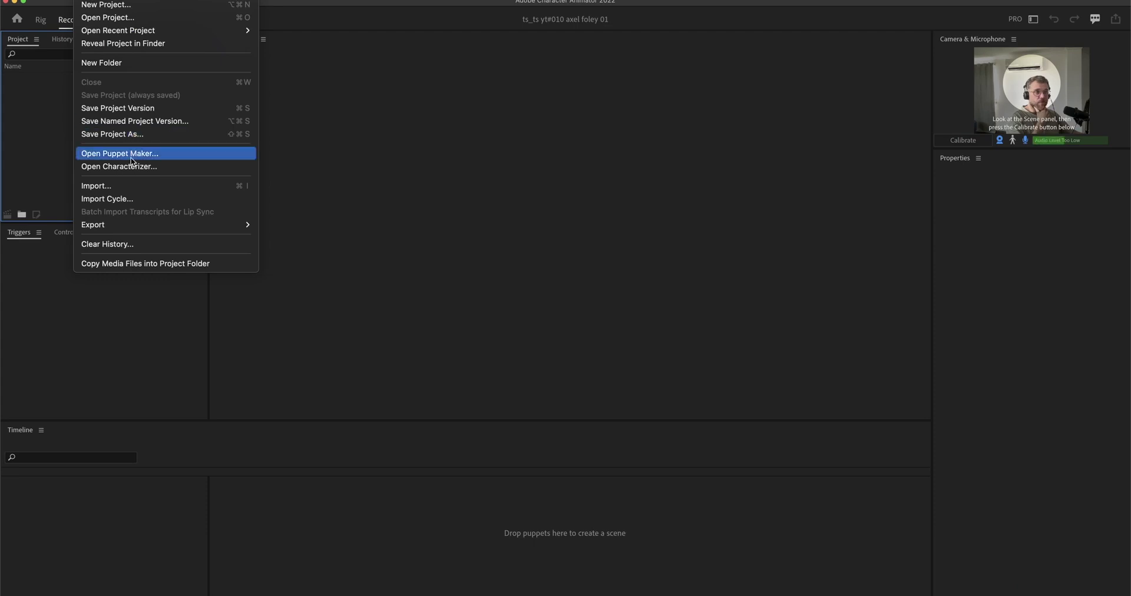
{"action": "left_click", "coordinate": [126, 186]}
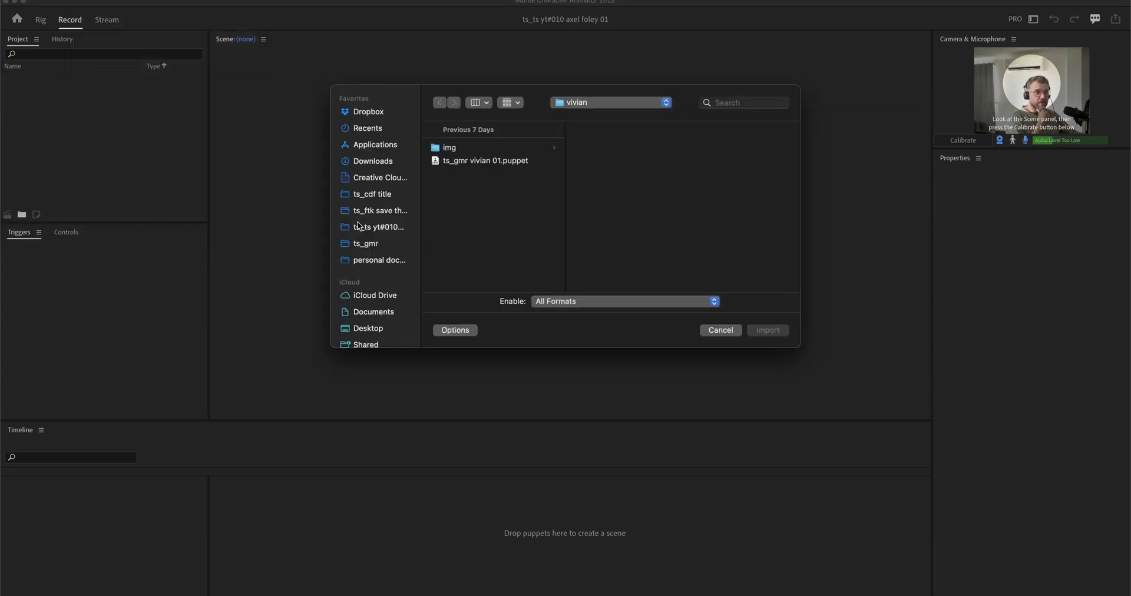
{"action": "left_click", "coordinate": [361, 227]}
{"action": "left_click", "coordinate": [464, 258]}
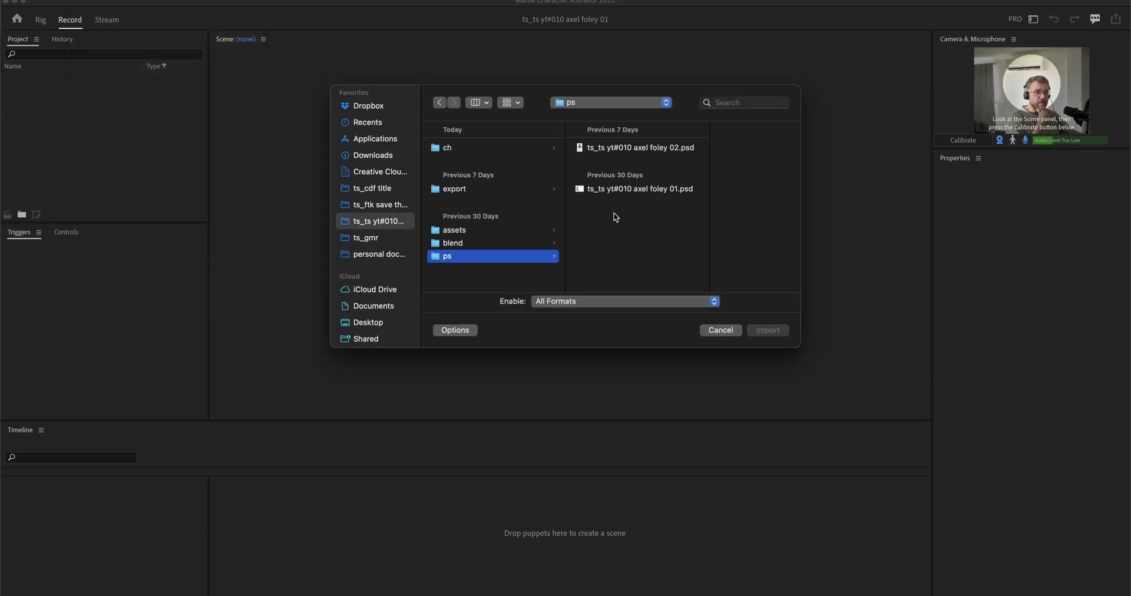
{"action": "left_click", "coordinate": [648, 149]}
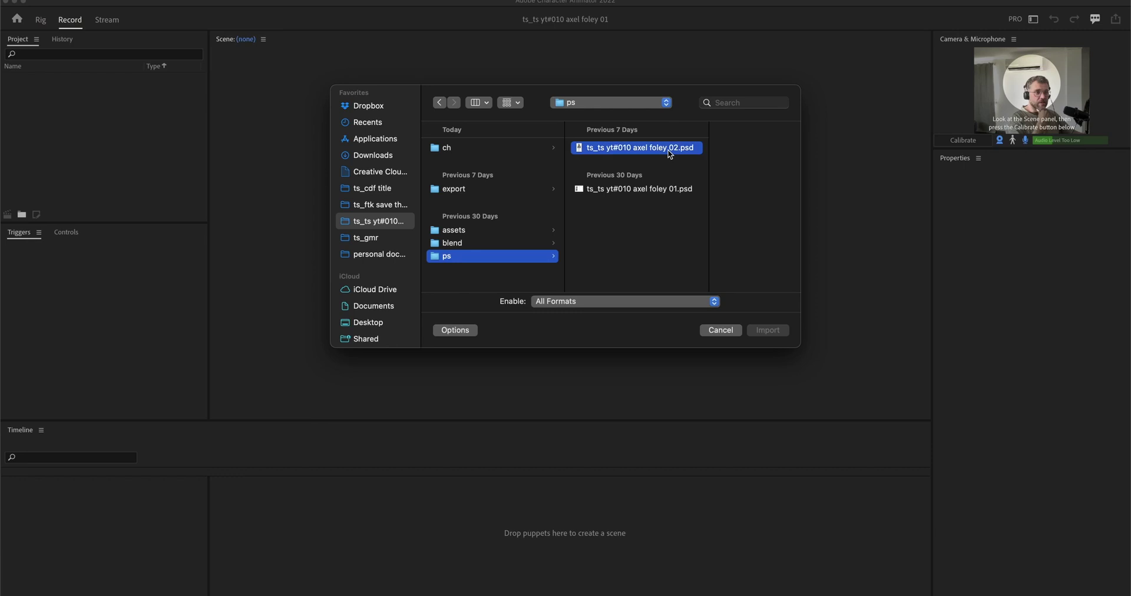
{"action": "left_click", "coordinate": [612, 190]}
{"action": "left_click", "coordinate": [589, 148]}
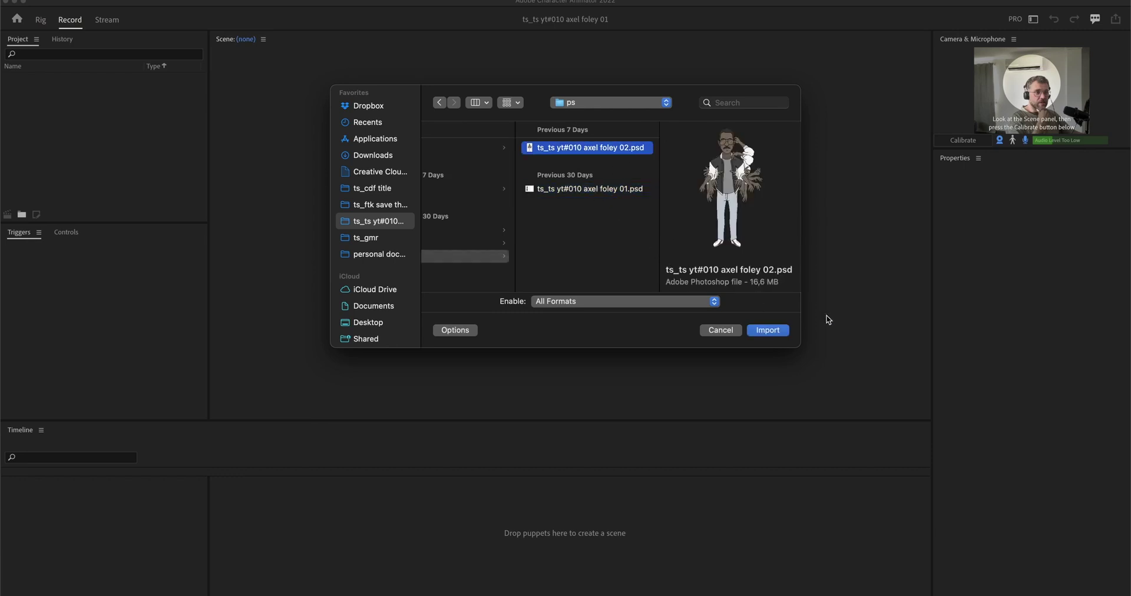
{"action": "left_click", "coordinate": [768, 330]}
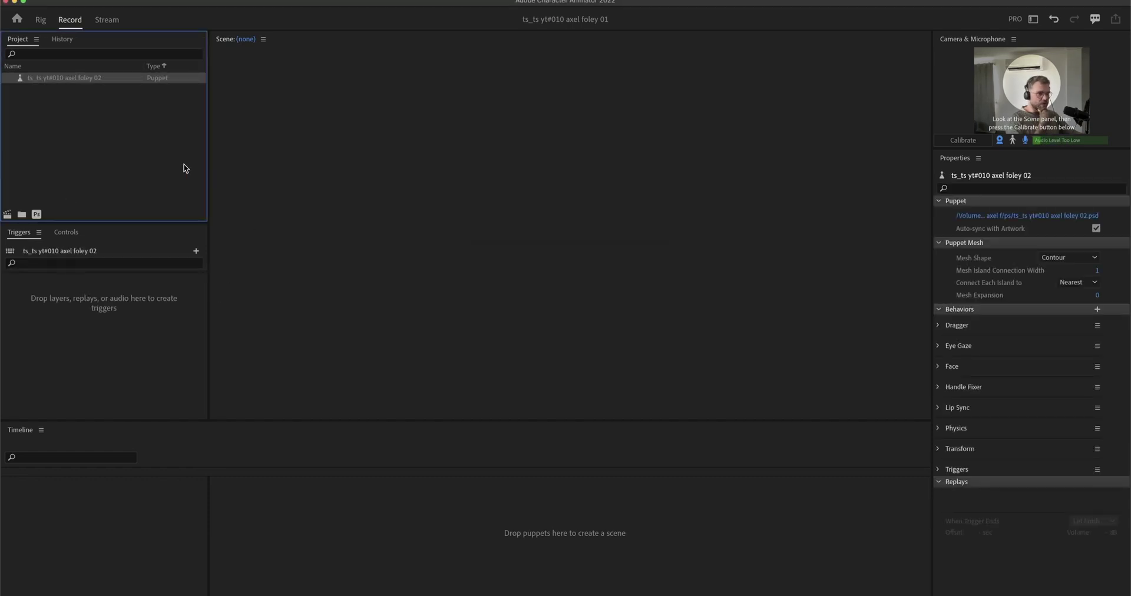
Create a new scene from the imported axel foley 02 puppet.
{"action": "left_click", "coordinate": [79, 152]}
{"action": "left_click", "coordinate": [46, 82]}
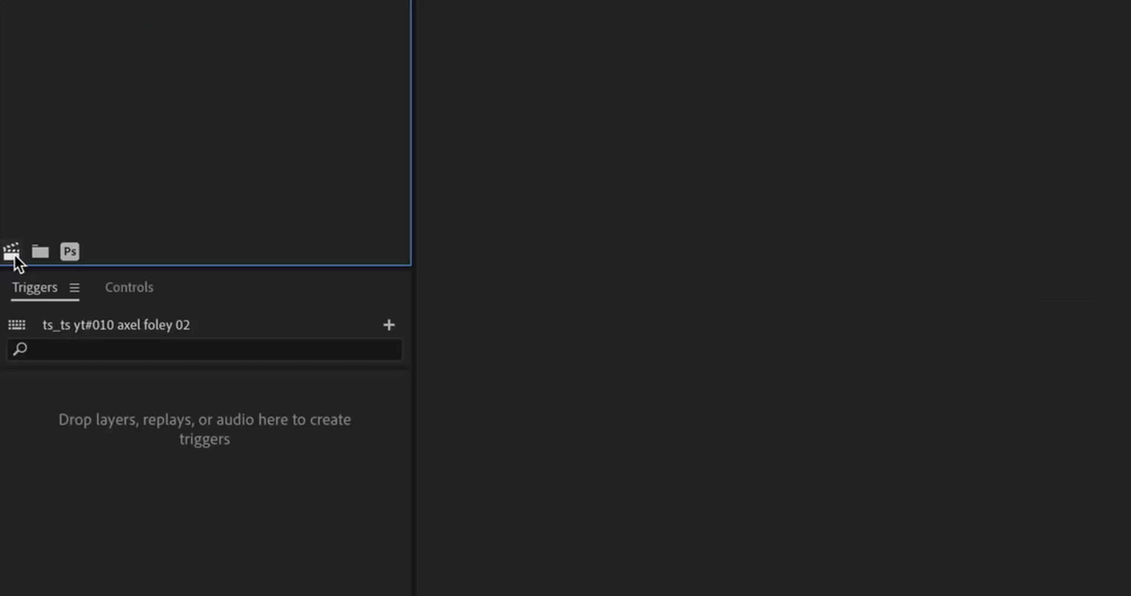
{"action": "left_click", "coordinate": [13, 254]}
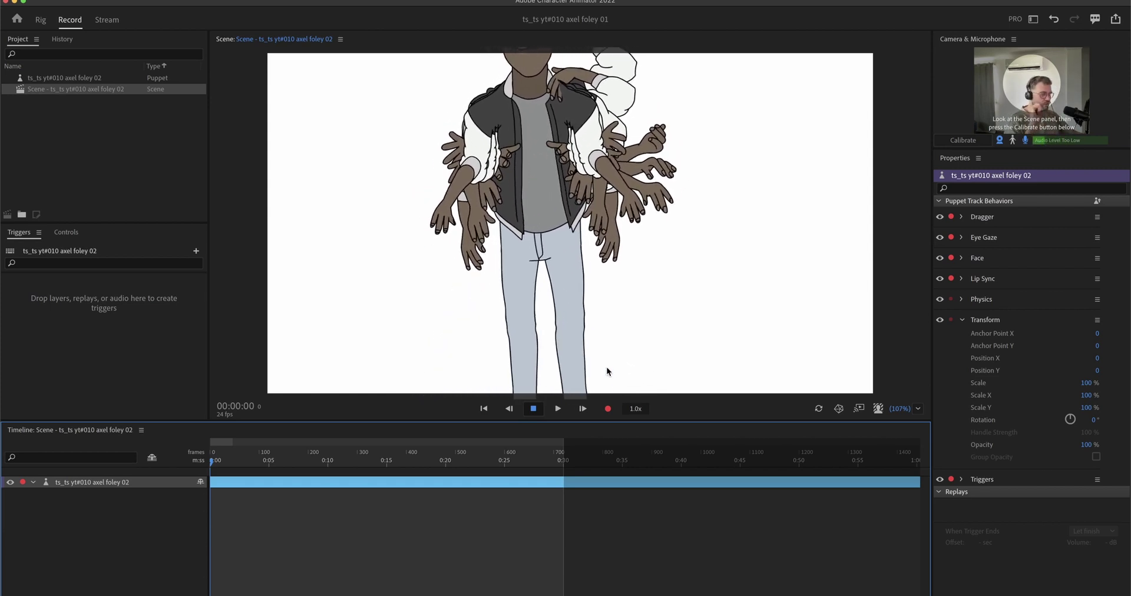
Set the scene's width to 3840 and height to 2160 px.
{"action": "left_click", "coordinate": [567, 124]}
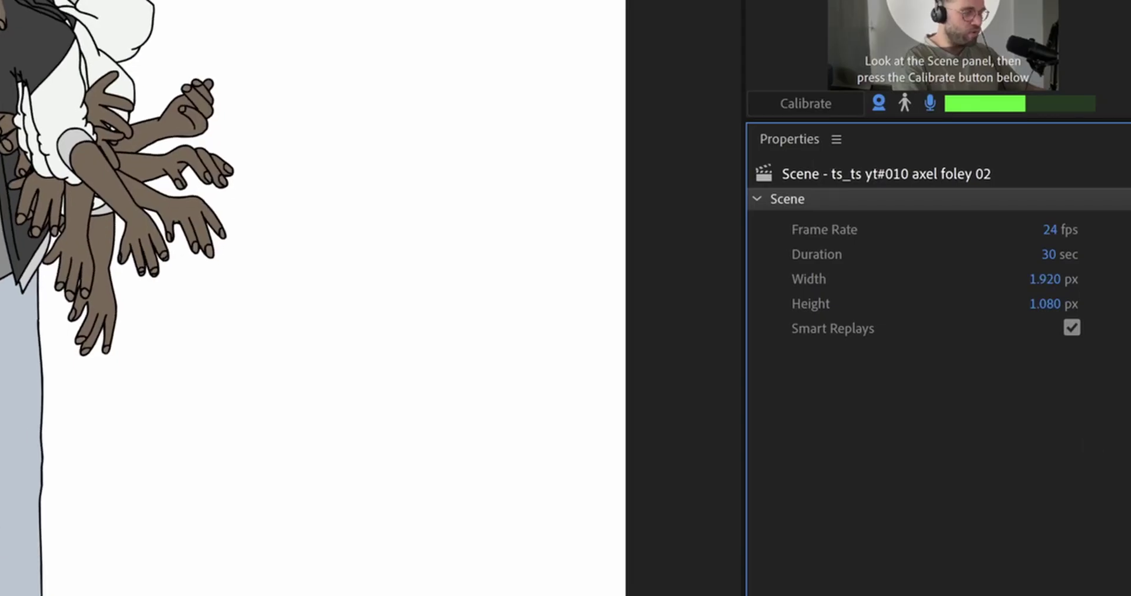
{"action": "left_click", "coordinate": [1055, 280]}
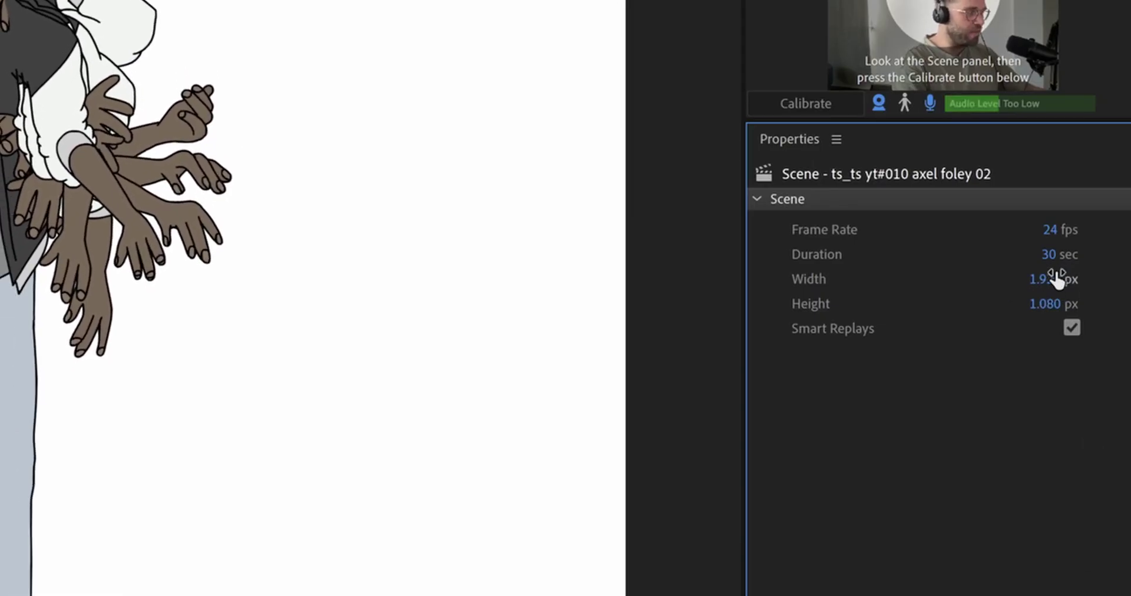
{"action": "type", "text": "3840"}
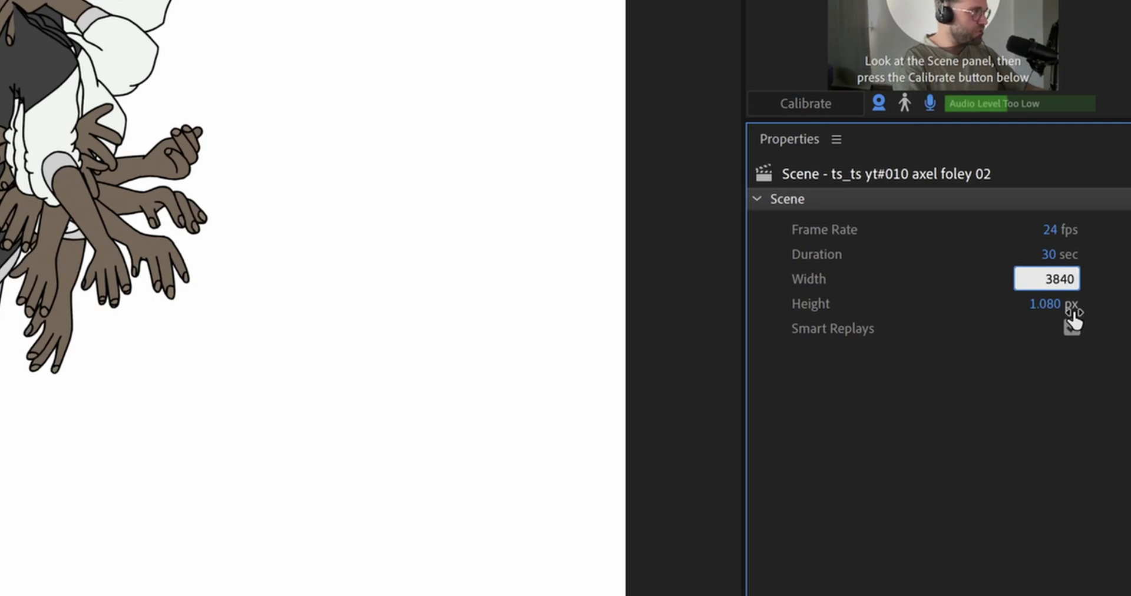
{"action": "left_click", "coordinate": [1046, 304]}
{"action": "type", "text": "2160"}
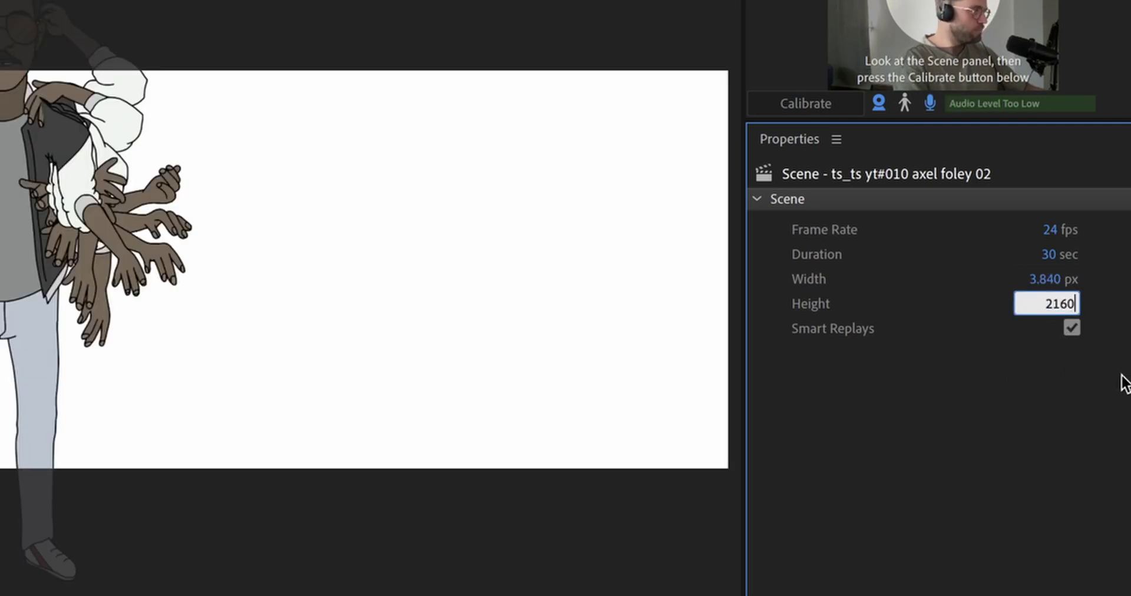
{"action": "key", "text": "Return"}
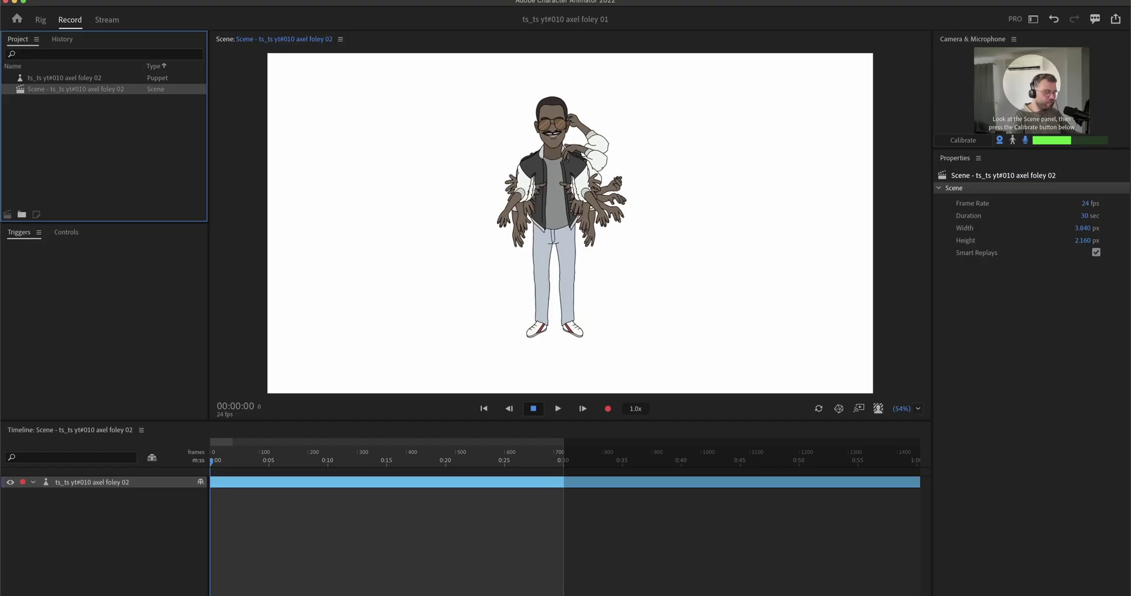
{"action": "left_click", "coordinate": [94, 120]}
{"action": "left_click", "coordinate": [20, 77]}
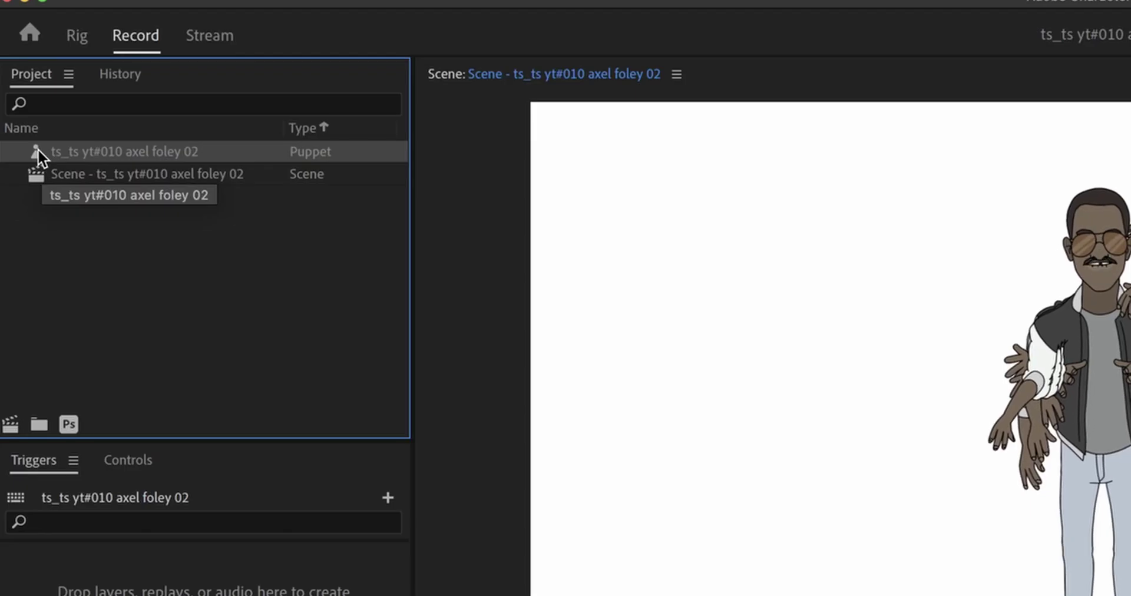
Open the puppet for rigging and lasso-select the face outline in Photoshop.
{"action": "double_click", "coordinate": [37, 151]}
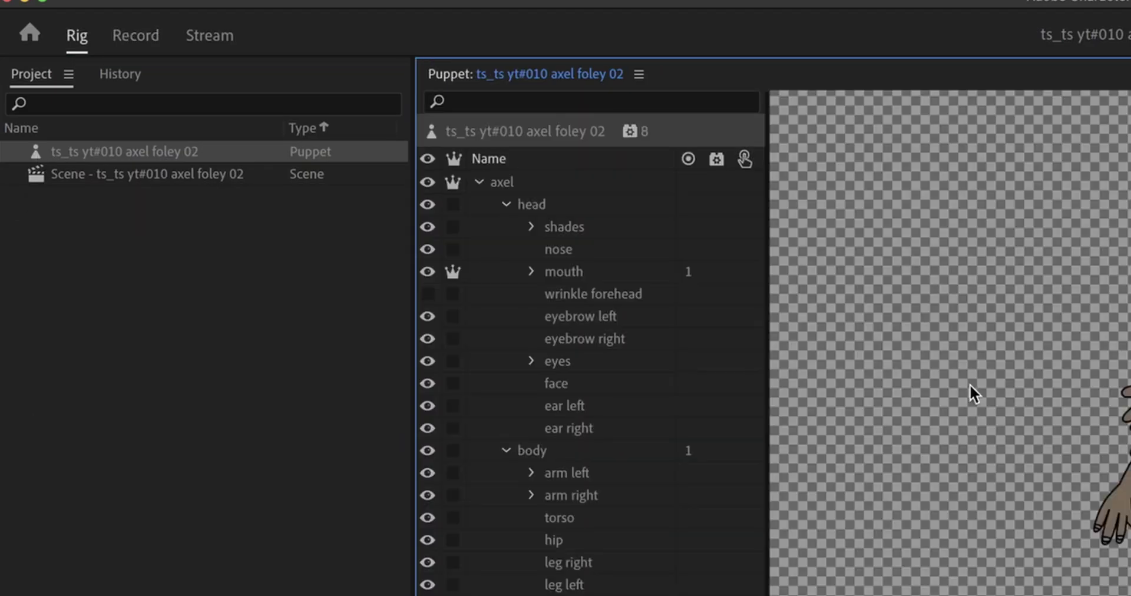
{"action": "left_click", "coordinate": [921, 476]}
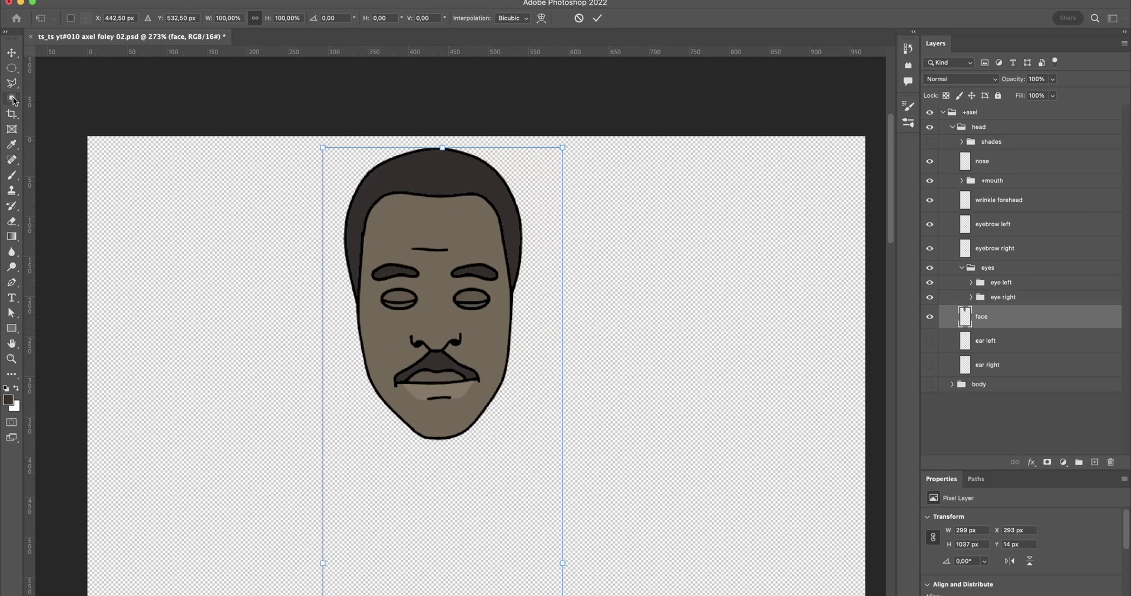
{"action": "left_click", "coordinate": [12, 84]}
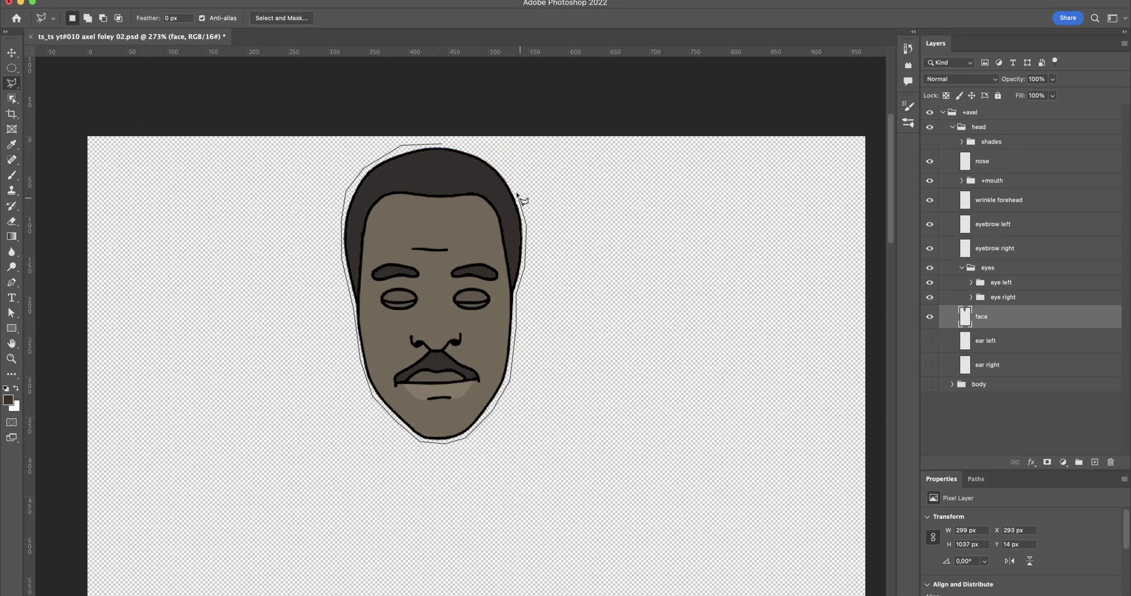
{"action": "left_click", "coordinate": [459, 147]}
Delete the artwork outside the face, then draw a stick handle across the shoes.
{"action": "key", "text": "shift+super+i"}
{"action": "key", "text": "Delete"}
{"action": "key", "text": "super+d"}
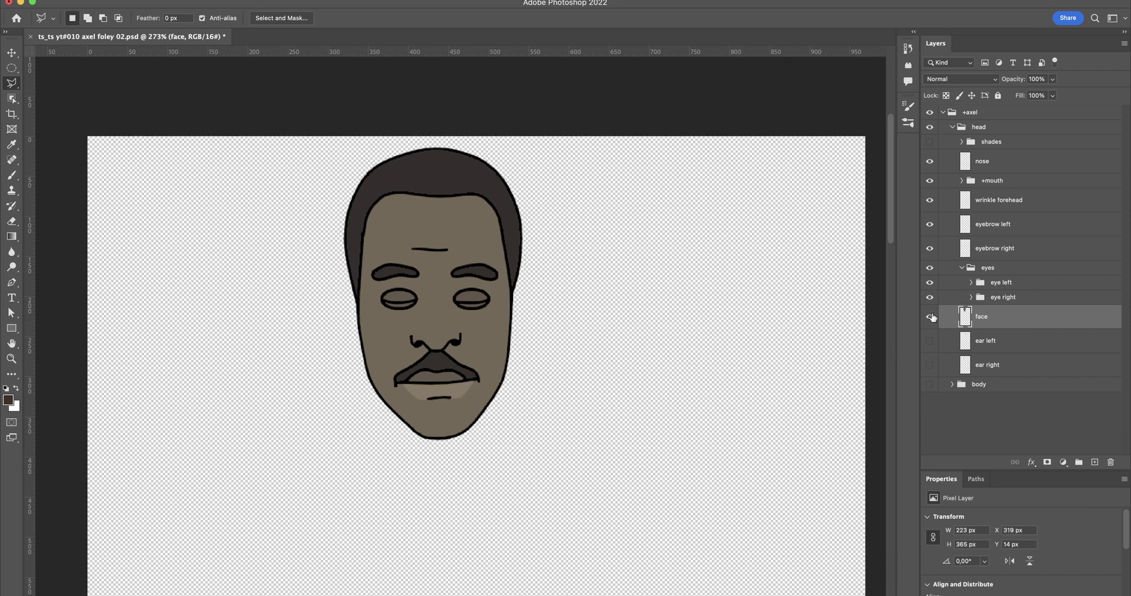
{"action": "key", "text": "super+t"}
{"action": "key", "text": "Return"}
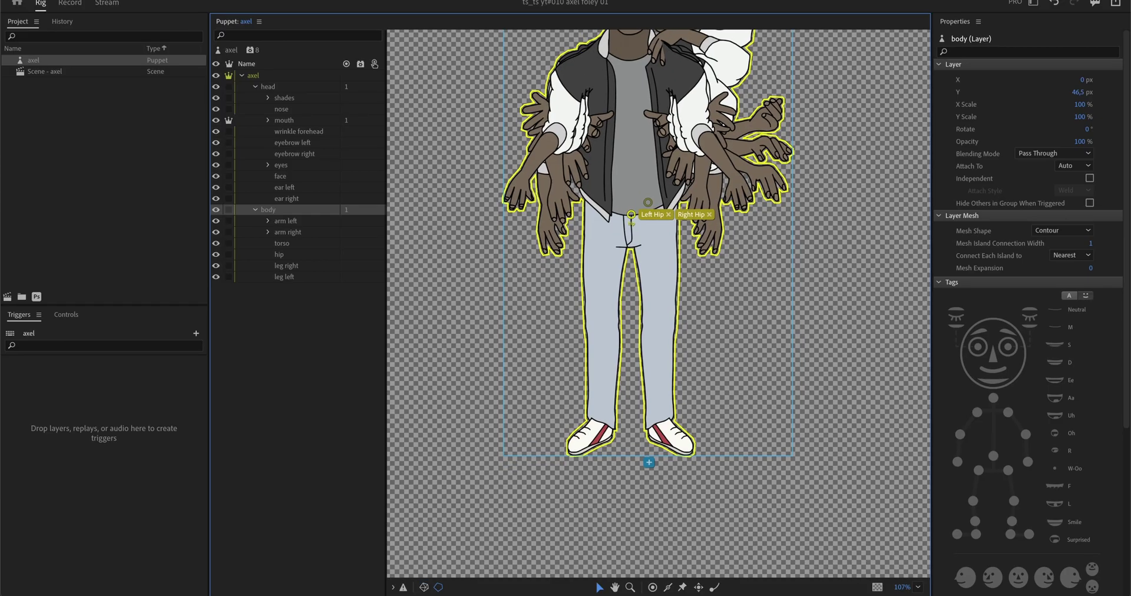
{"action": "left_click_drag", "start_coordinate": [698, 451], "coordinate": [694, 449]}
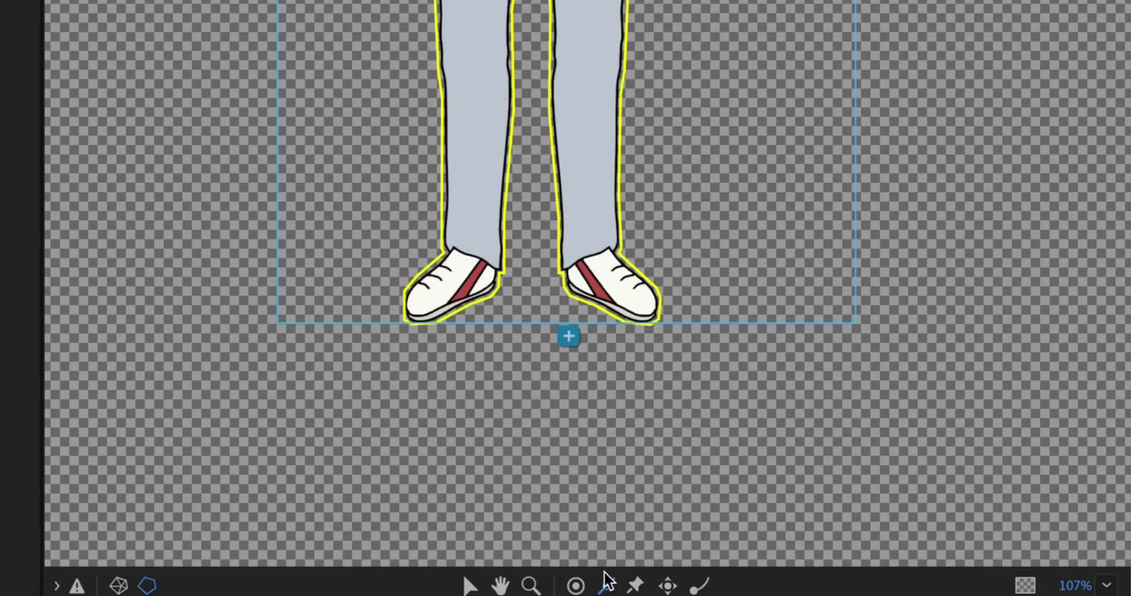
Extend the stick handle to the right shoe, tag it Fixed, and open the axel scene.
{"action": "left_click_drag", "start_coordinate": [581, 317], "coordinate": [656, 316]}
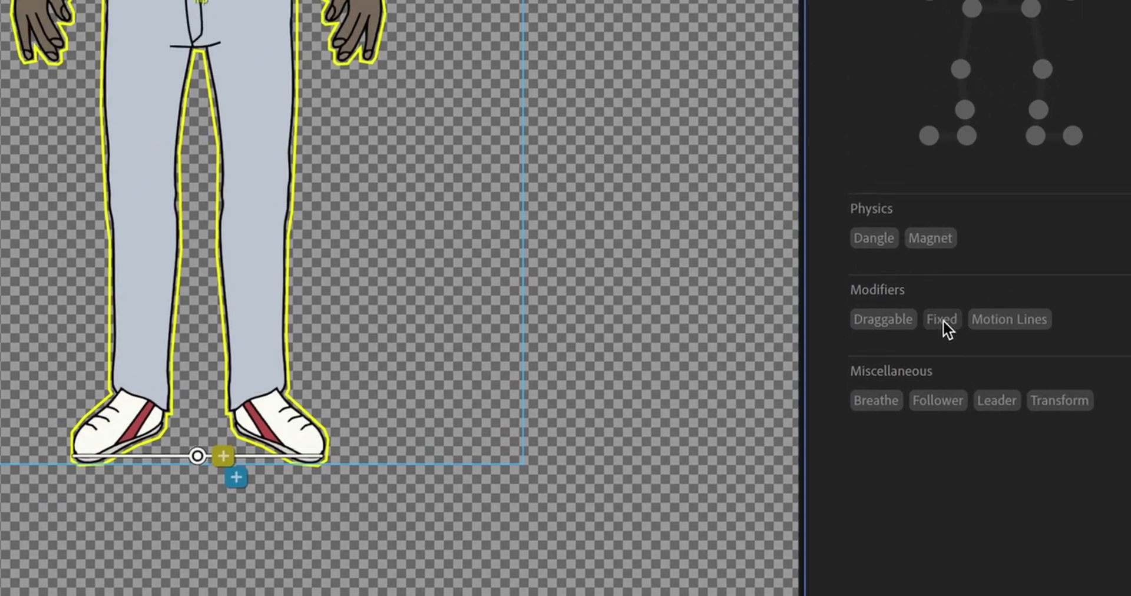
{"action": "left_click", "coordinate": [941, 320]}
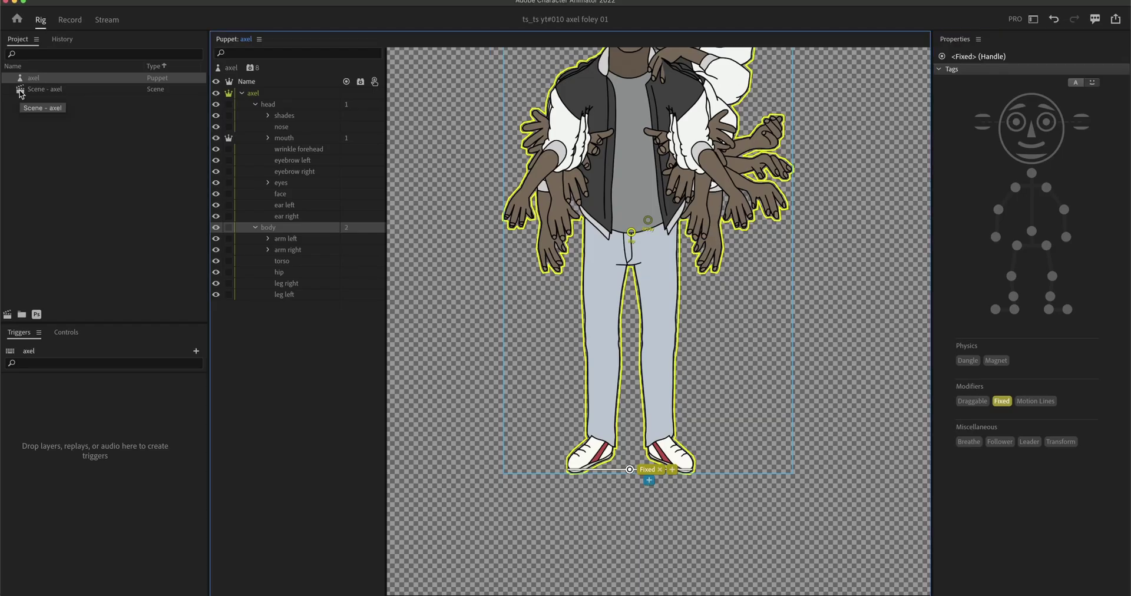
{"action": "double_click", "coordinate": [20, 91]}
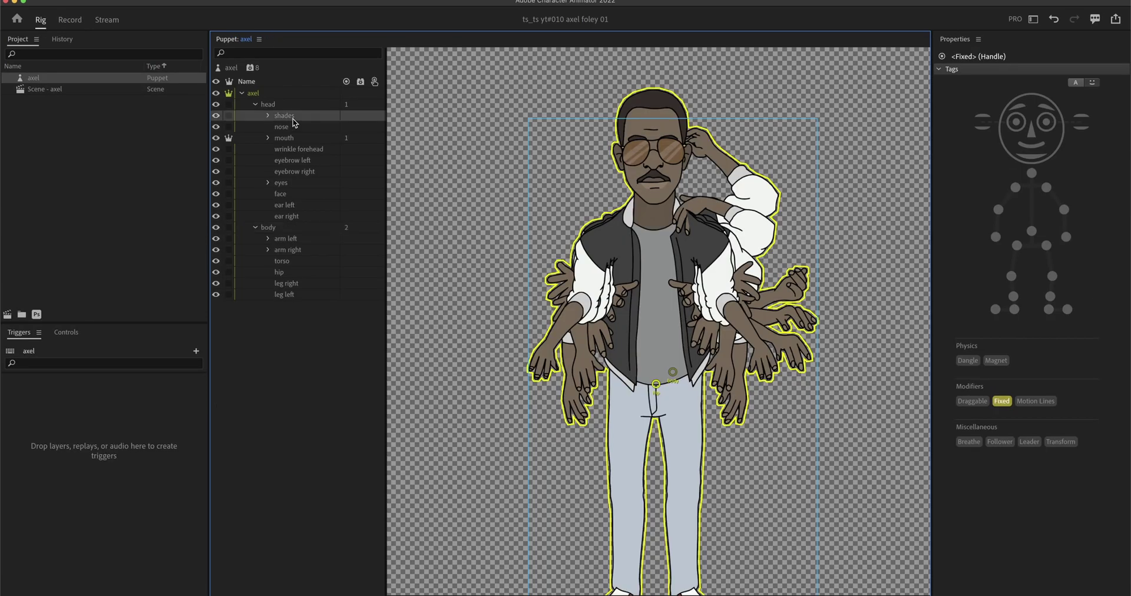
Move the head layer's Head handle down from the glasses to the mouth.
{"action": "left_click", "coordinate": [294, 123]}
{"action": "left_click", "coordinate": [273, 106]}
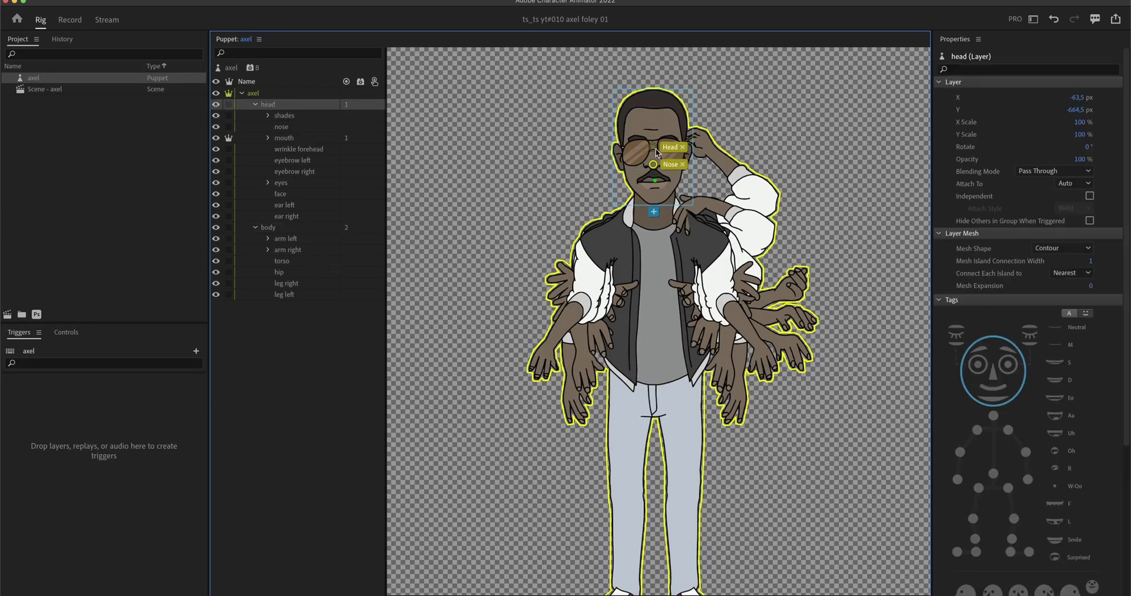
{"action": "left_click_drag", "start_coordinate": [654, 150], "coordinate": [657, 189]}
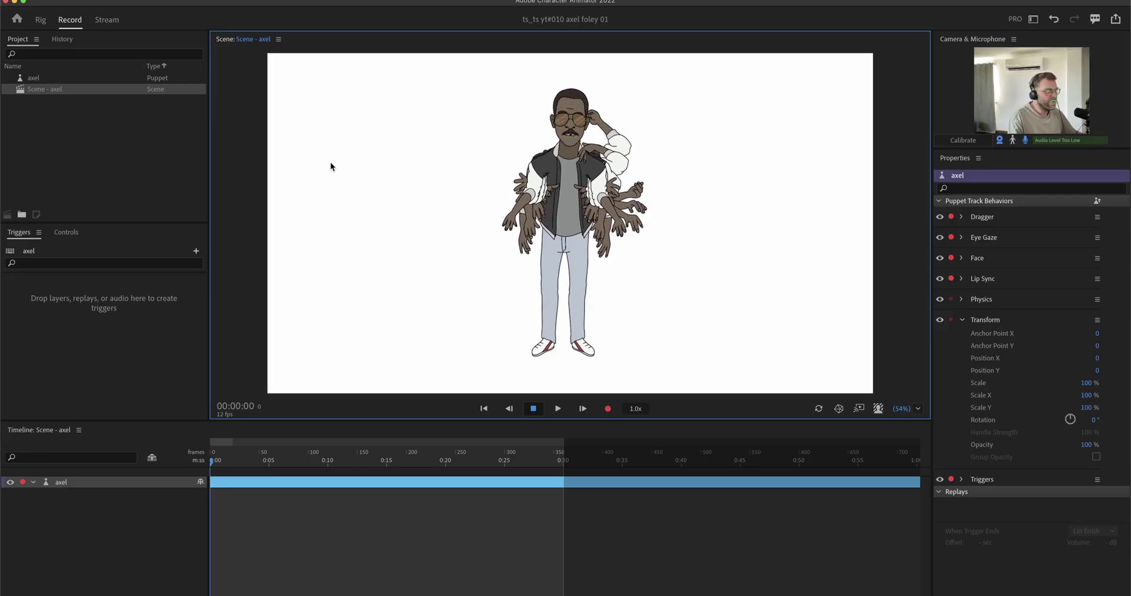
Turn off independence on the head layer and make the face layer independent instead.
{"action": "double_click", "coordinate": [32, 80]}
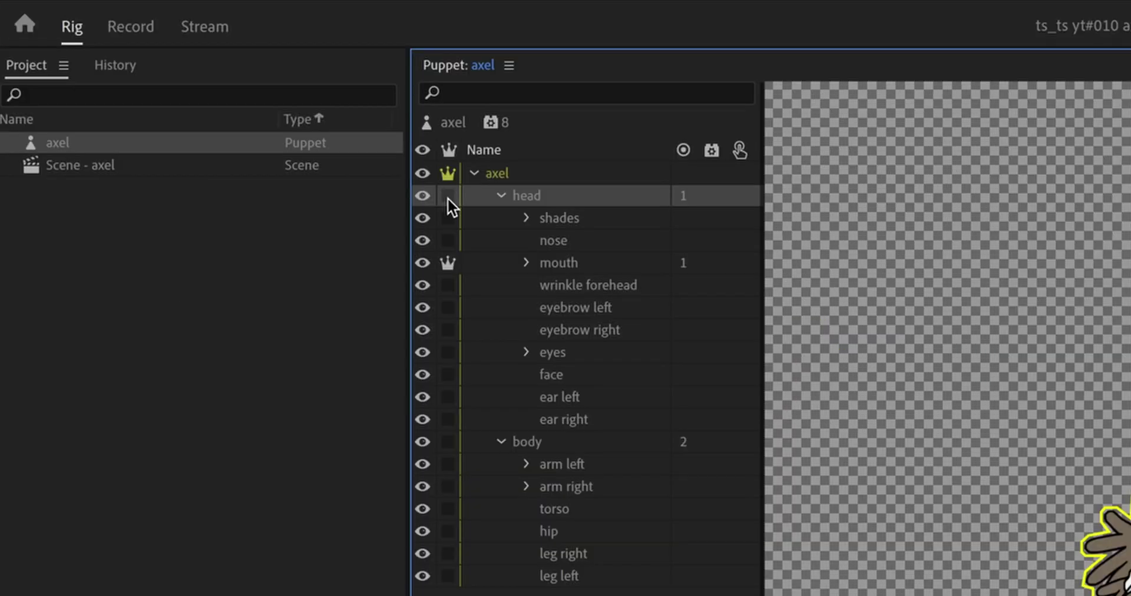
{"action": "double_click", "coordinate": [34, 165]}
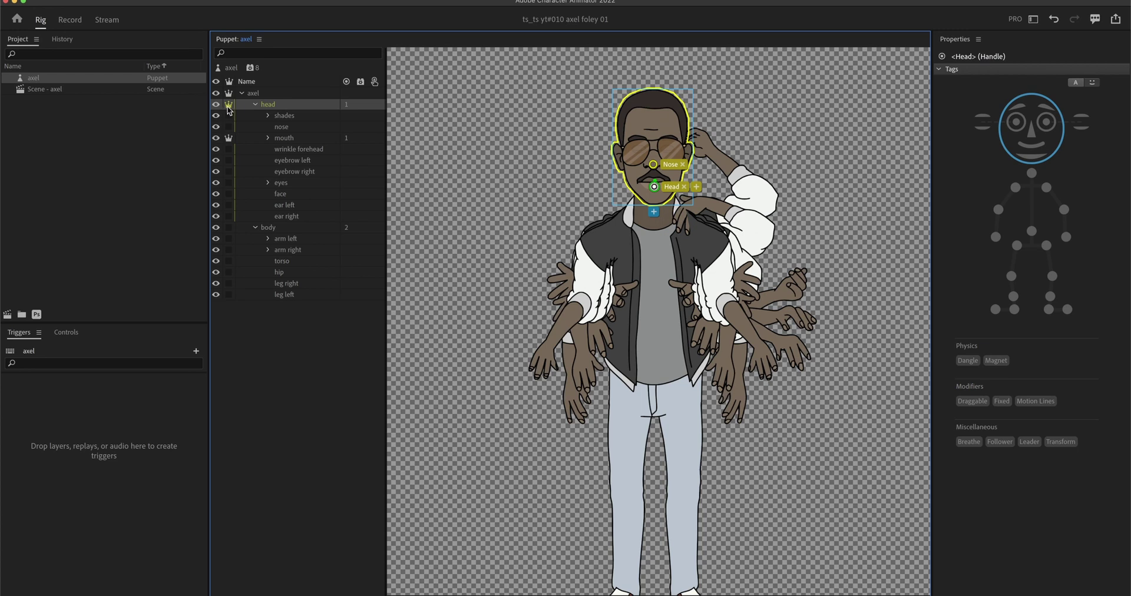
{"action": "left_click", "coordinate": [229, 106]}
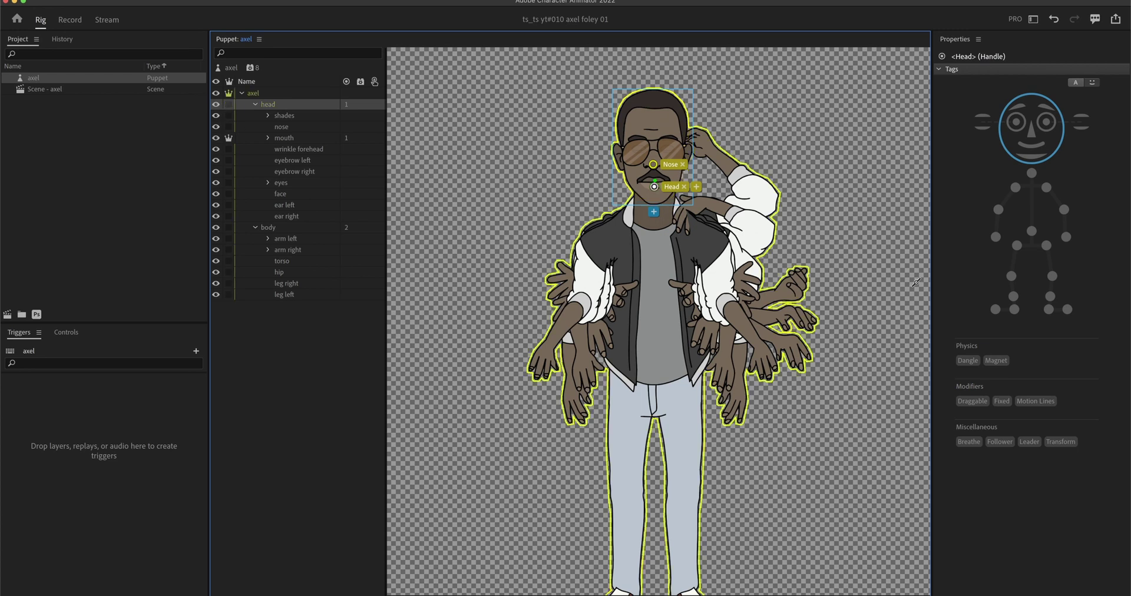
{"action": "left_click", "coordinate": [278, 195]}
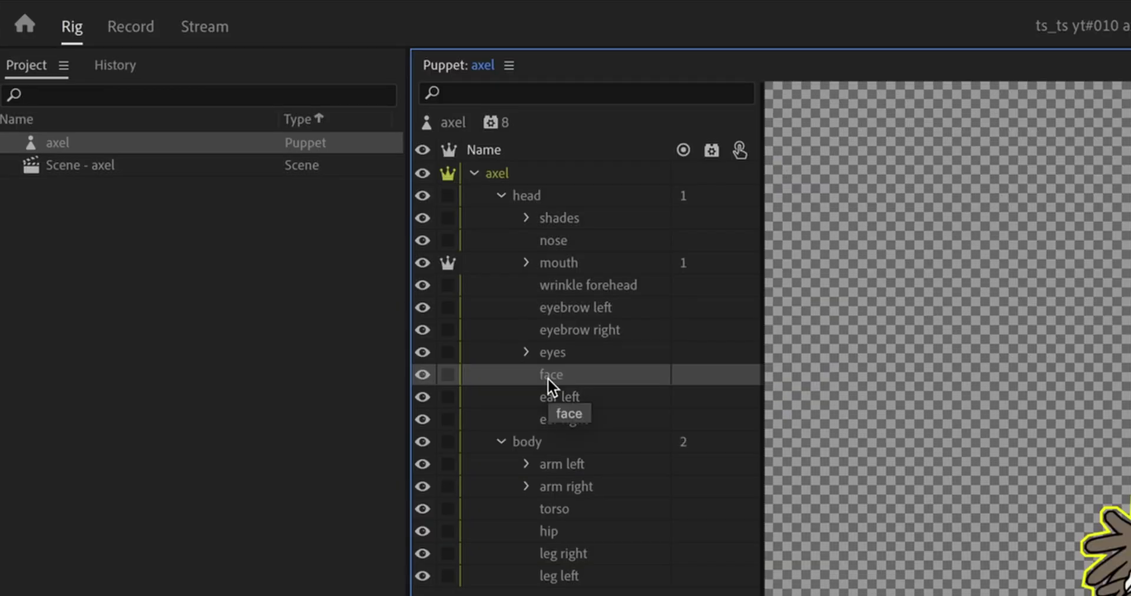
{"action": "left_click", "coordinate": [447, 375]}
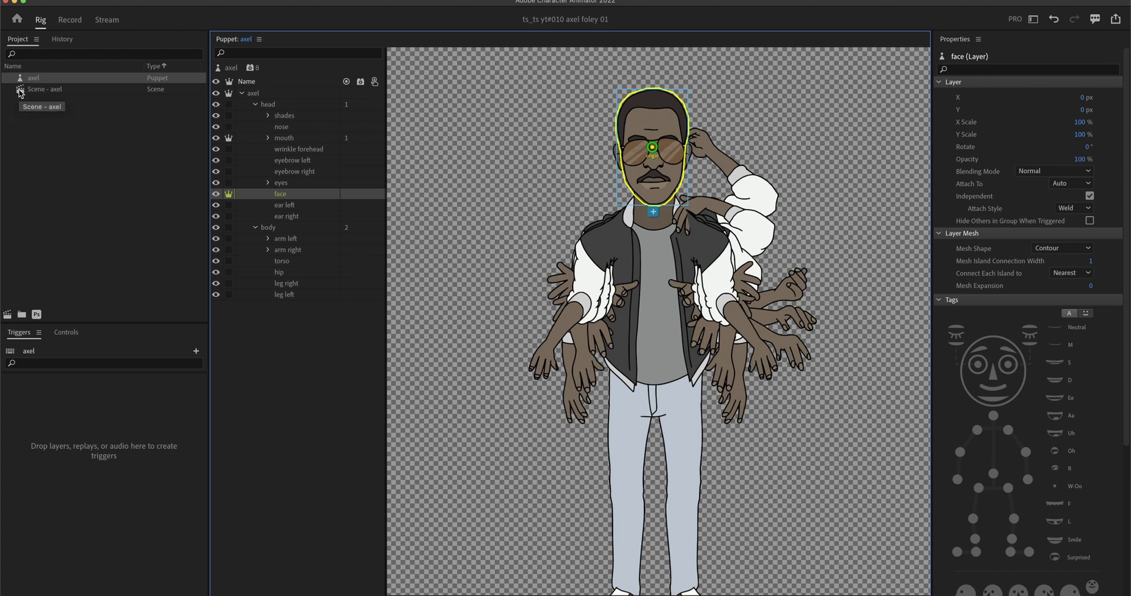
{"action": "double_click", "coordinate": [19, 91]}
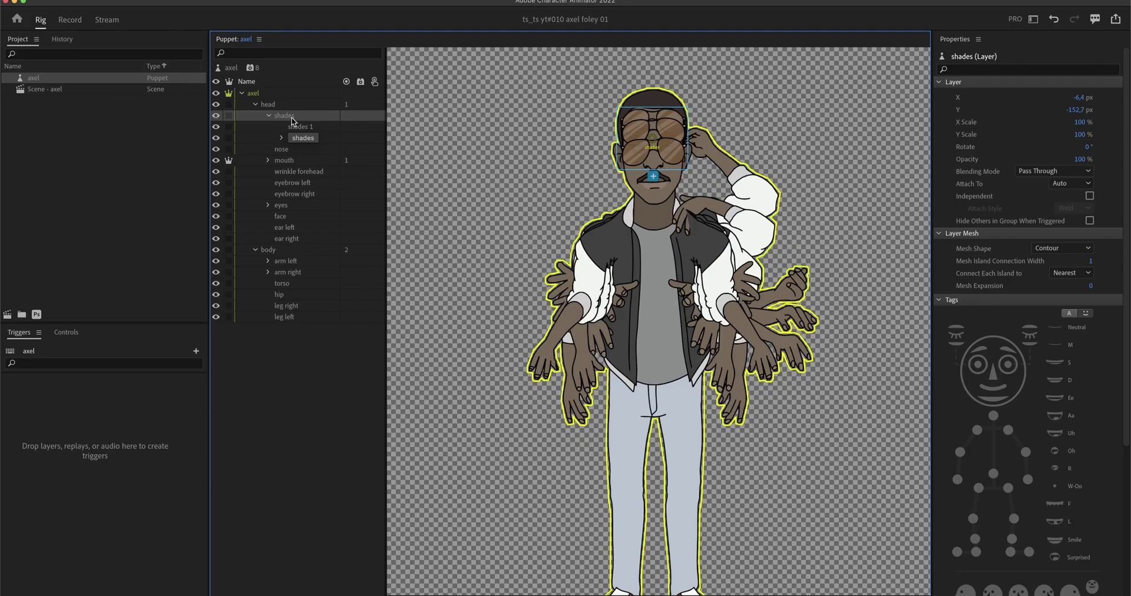
Make the shades group a swap set with triggers shades 1 and shades up, selecting shades up.
{"action": "left_click", "coordinate": [376, 117]}
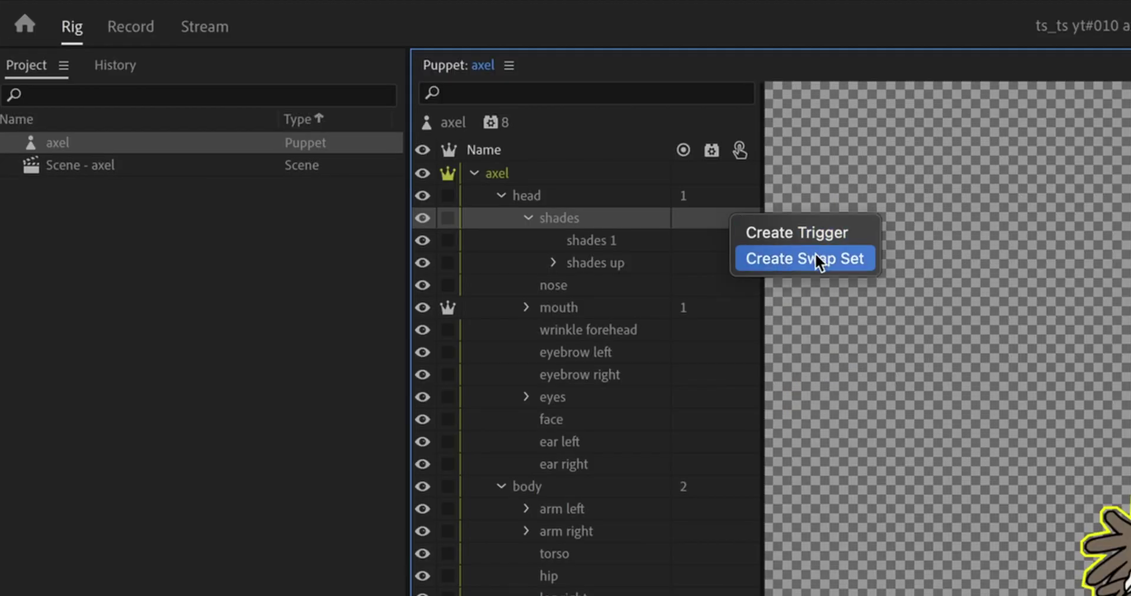
{"action": "left_click", "coordinate": [412, 136]}
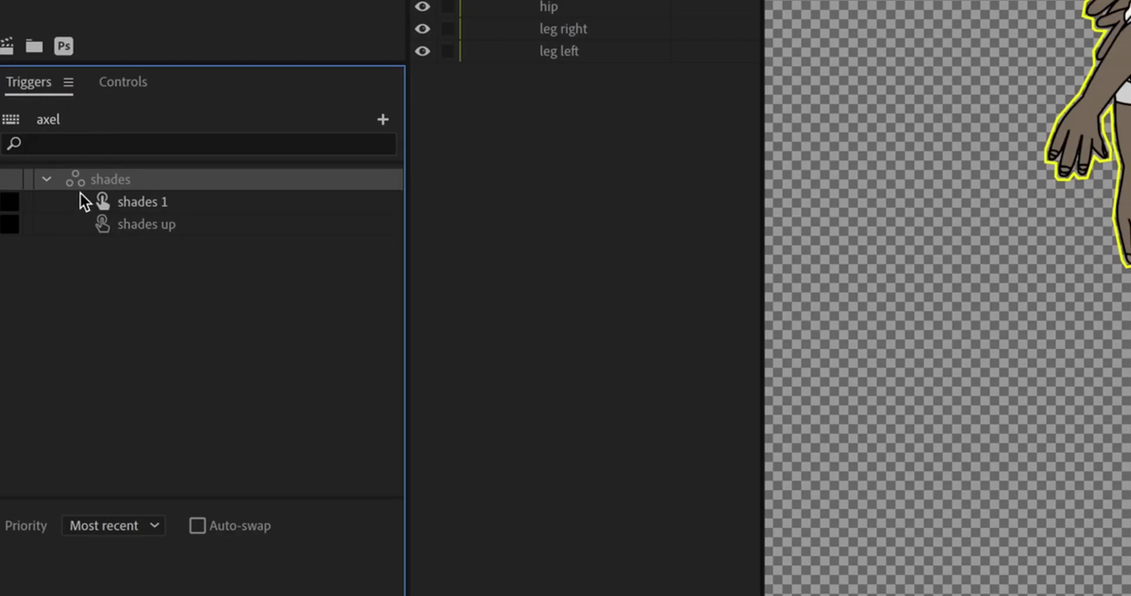
{"action": "left_click", "coordinate": [282, 138]}
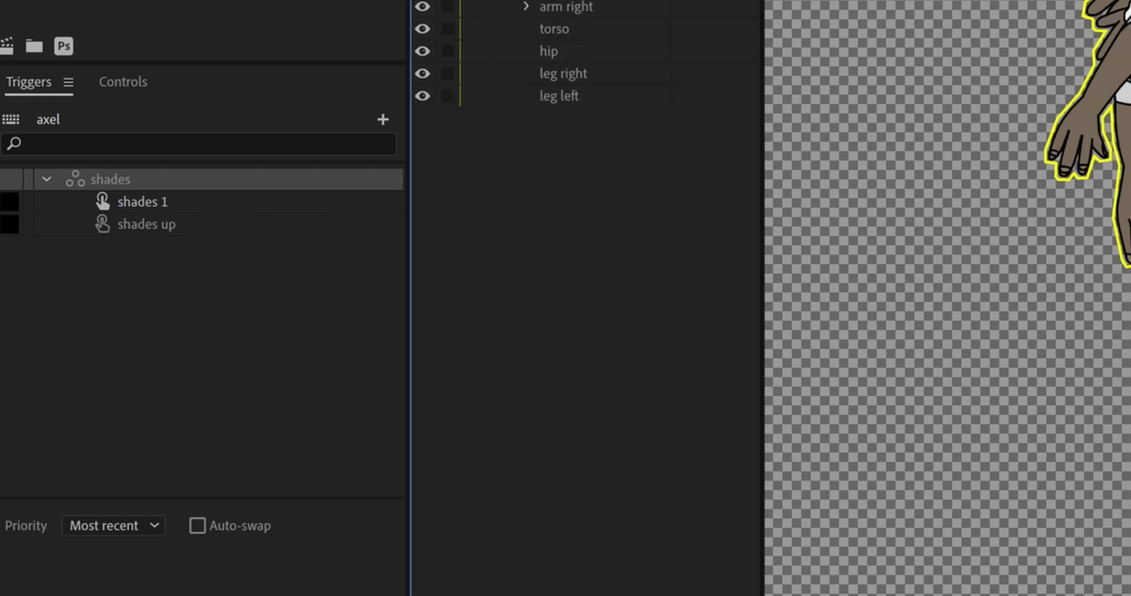
{"action": "left_click", "coordinate": [311, 139]}
{"action": "scroll", "coordinate": [1091, 583], "scroll_direction": "down", "scroll_amount": 5}
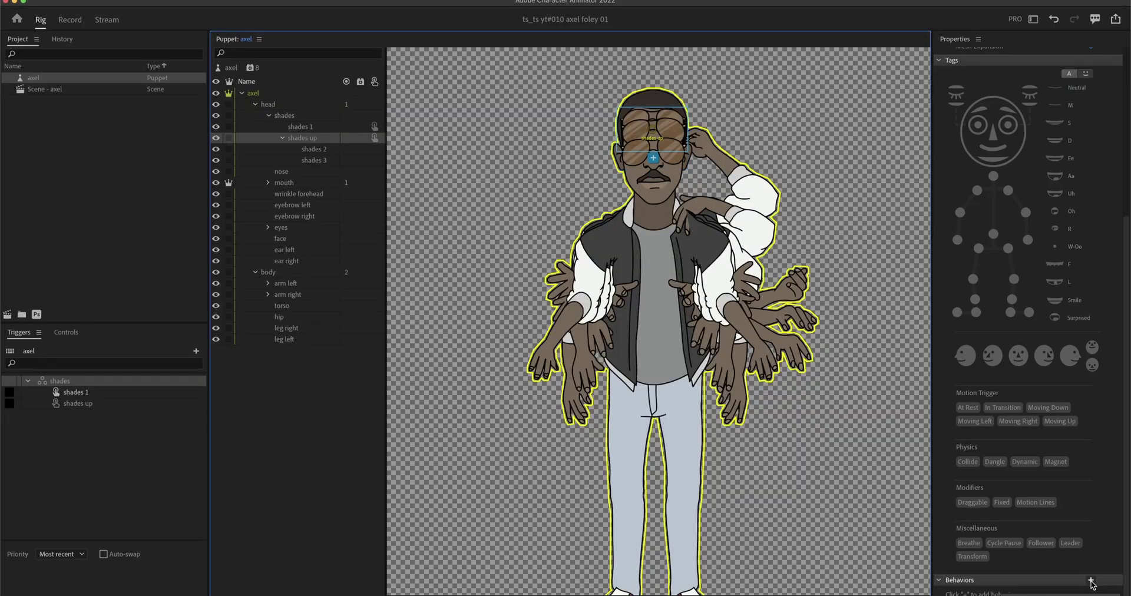
Add Cycle Layers to shades up with Forward and Reverse, Advance Every 2, Hold on Last Layer.
{"action": "left_click", "coordinate": [1091, 582]}
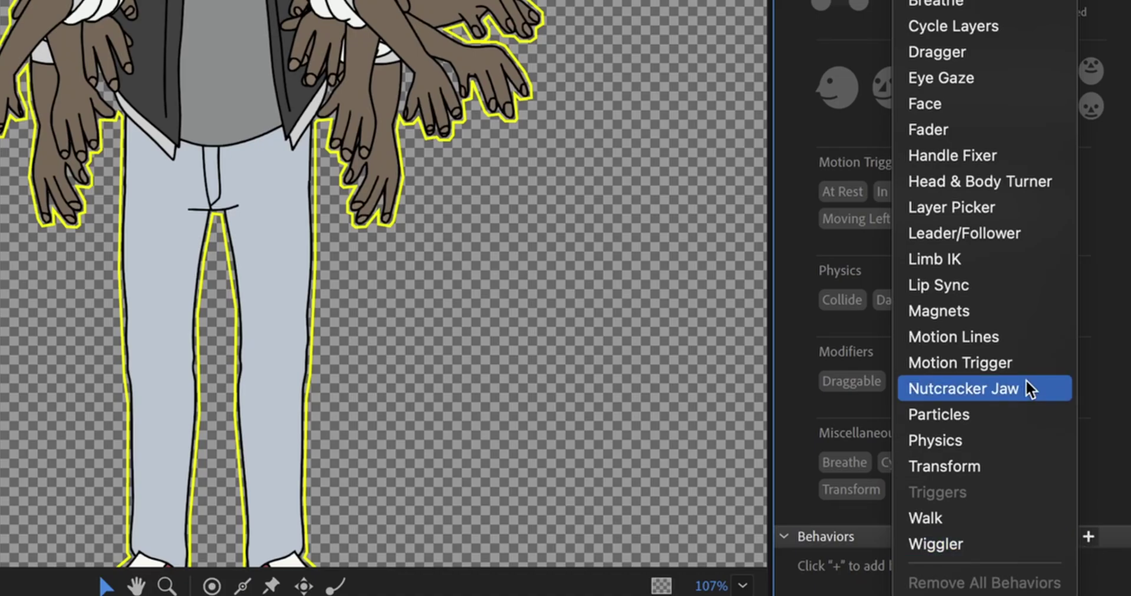
{"action": "left_click", "coordinate": [999, 27]}
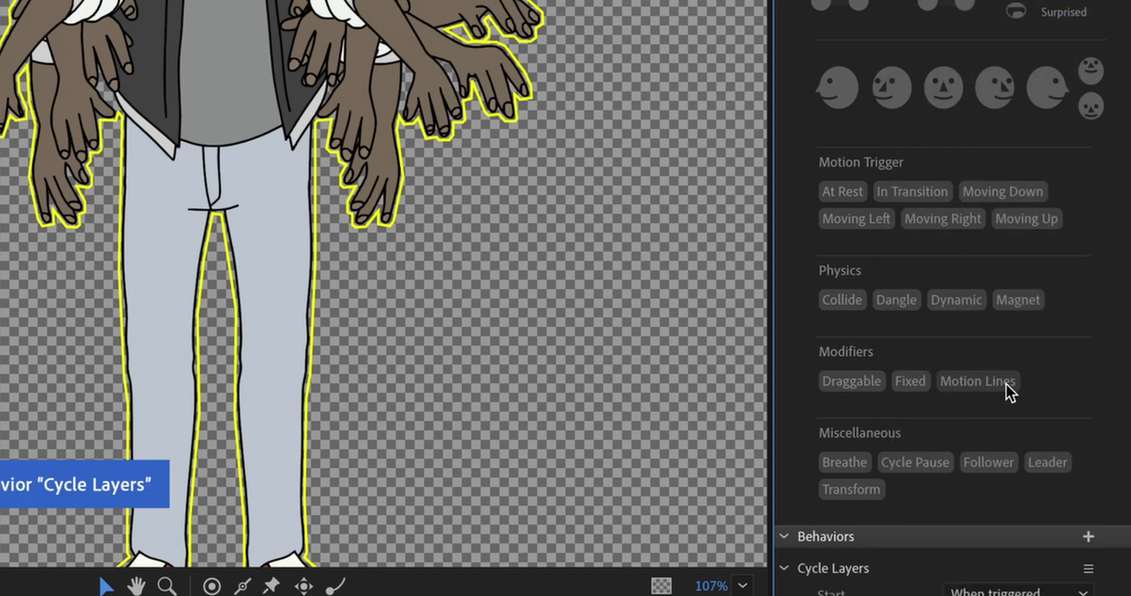
{"action": "scroll", "coordinate": [1010, 334], "scroll_direction": "down", "scroll_amount": 4}
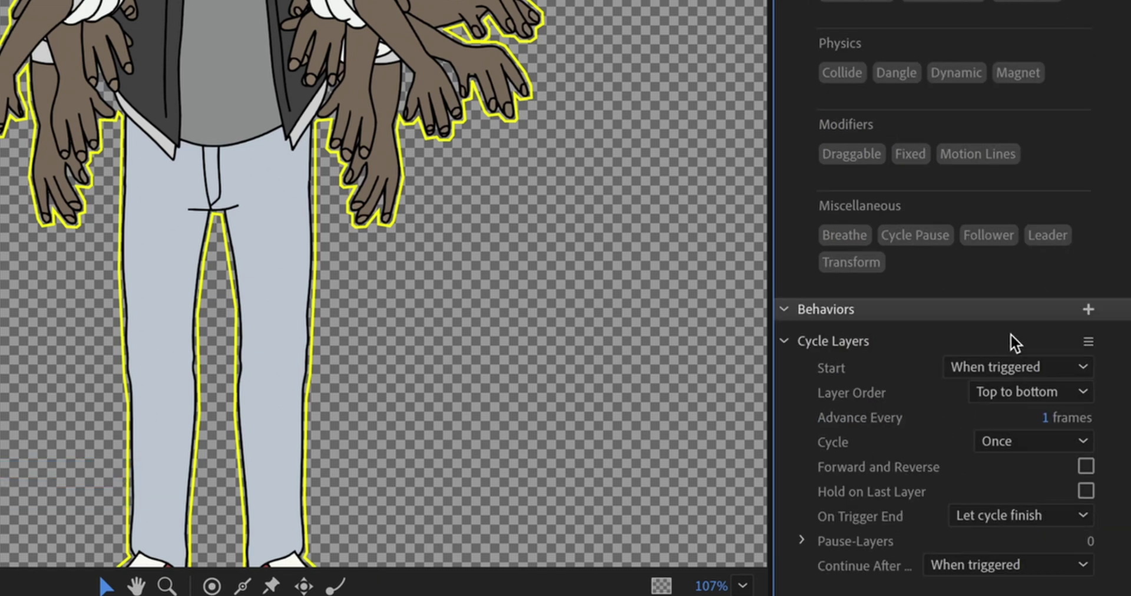
{"action": "left_click", "coordinate": [1086, 466]}
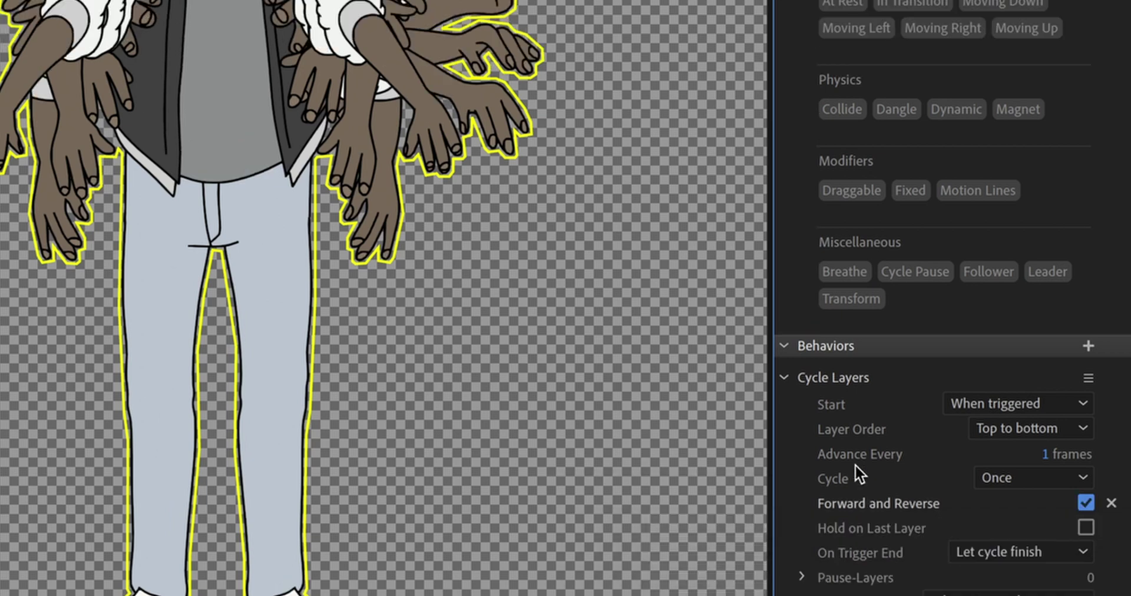
{"action": "left_click", "coordinate": [1051, 459]}
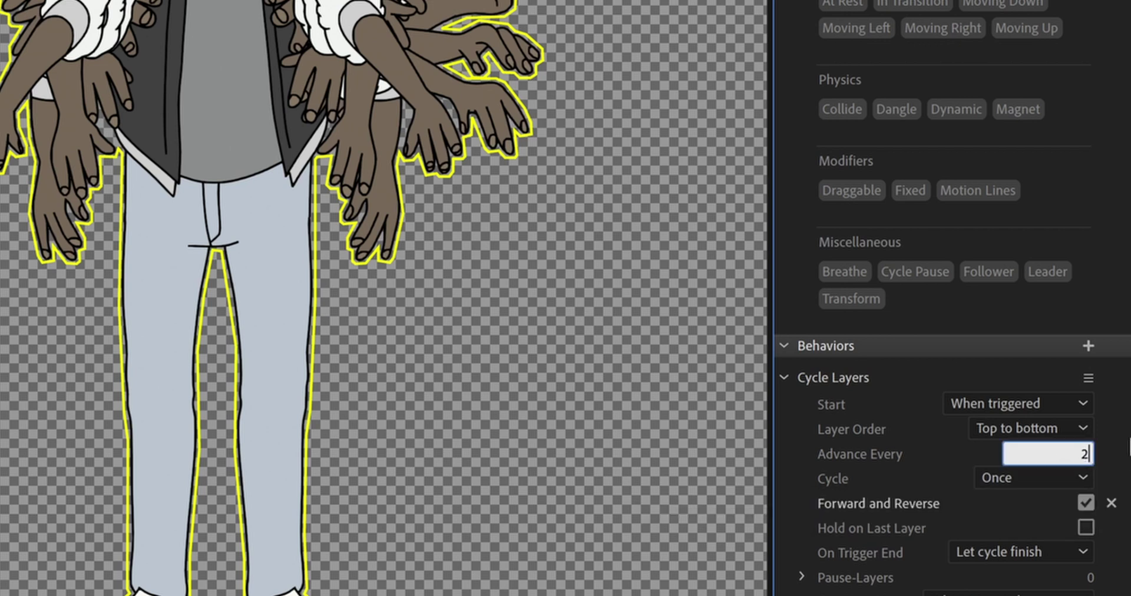
{"action": "type", "text": "2"}
{"action": "key", "text": "Return"}
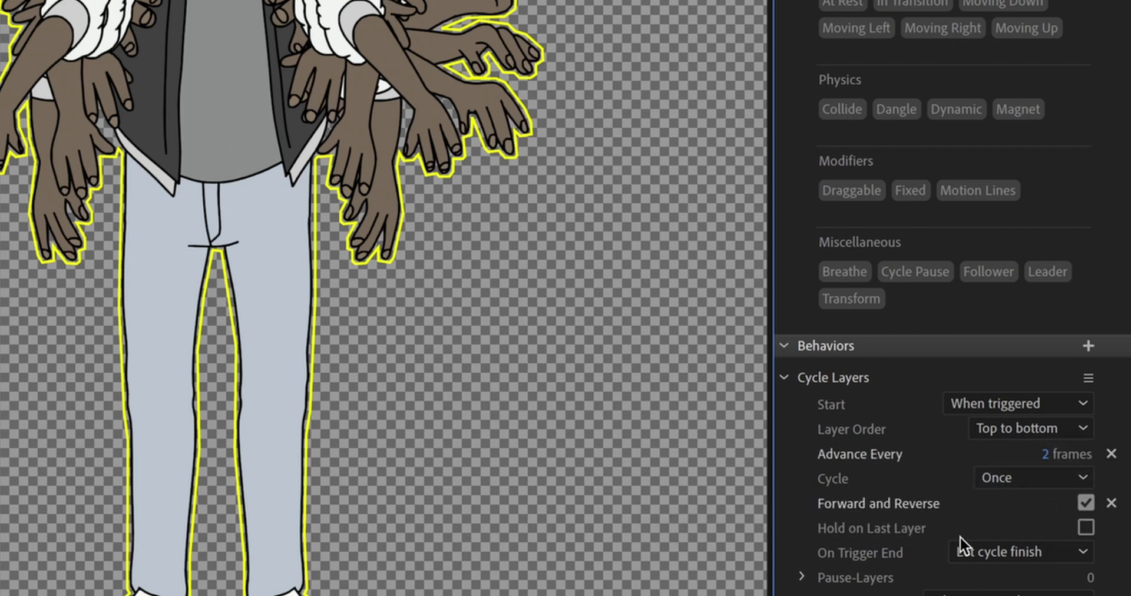
{"action": "left_click", "coordinate": [1086, 528]}
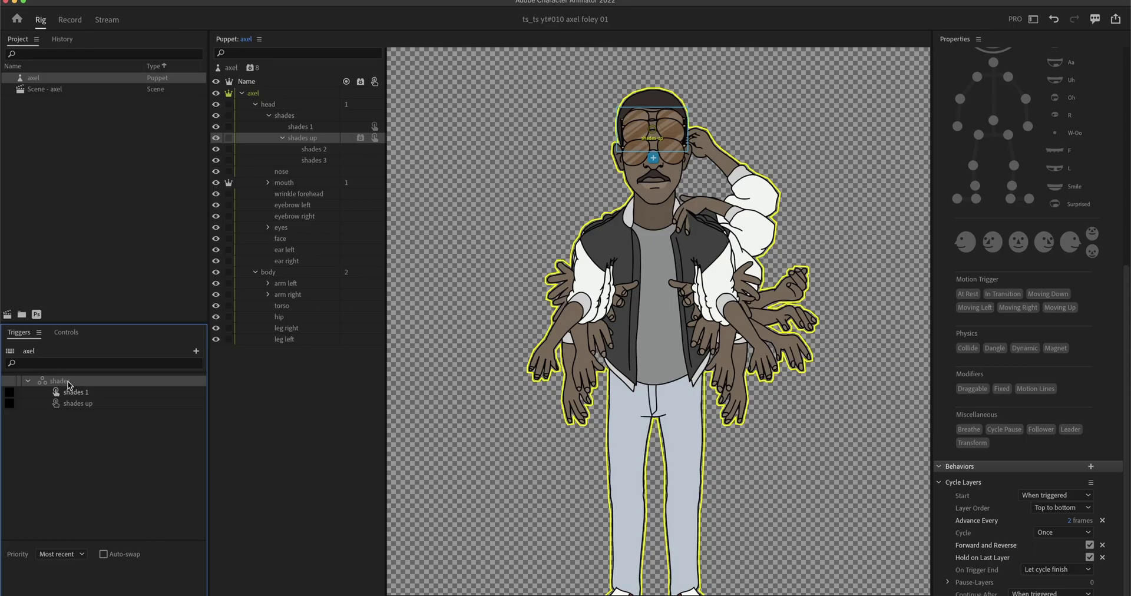
{"action": "double_click", "coordinate": [68, 382]}
Rename the swap set 'shades up' and give its shades up trigger key Q with Latch.
{"action": "type", "text": "shades up"}
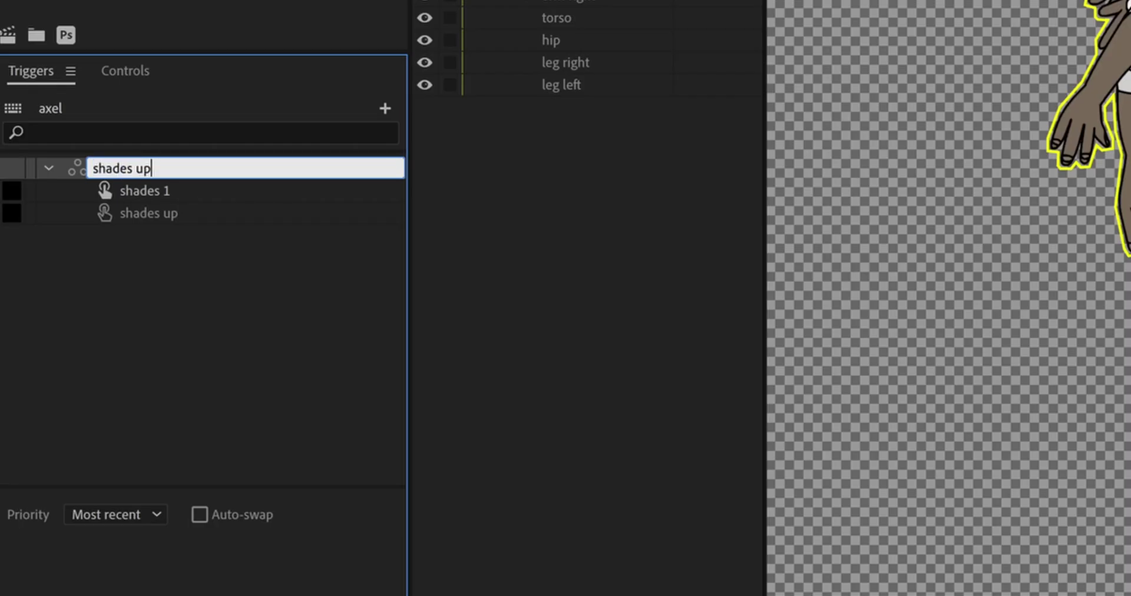
{"action": "key", "text": "Return"}
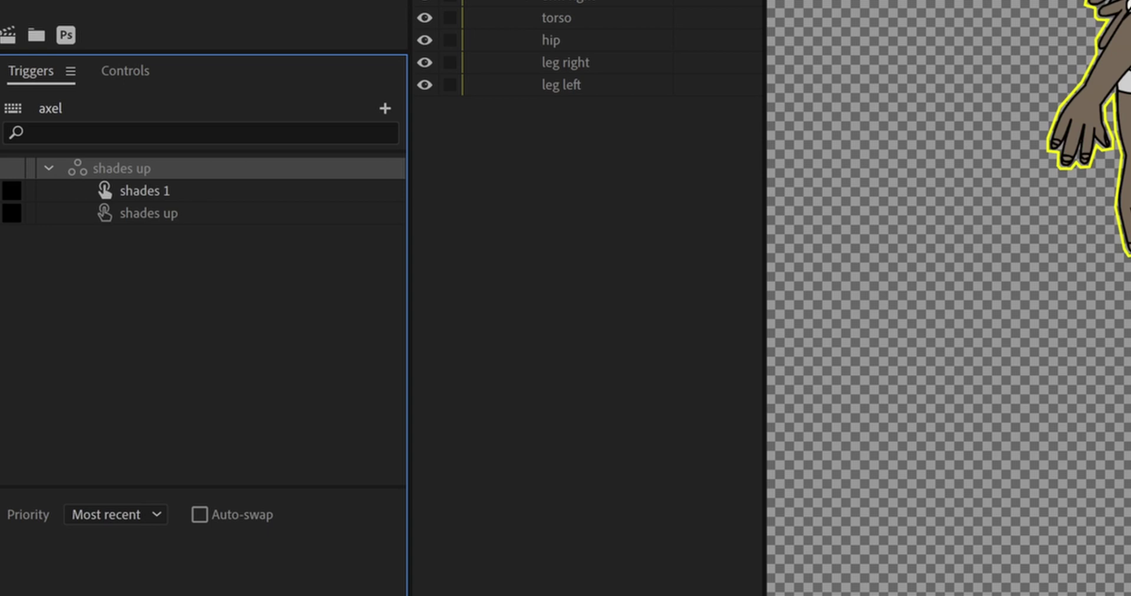
{"action": "left_click", "coordinate": [152, 197]}
{"action": "left_click", "coordinate": [40, 222]}
{"action": "left_click", "coordinate": [34, 220]}
{"action": "type", "text": "q"}
{"action": "left_click", "coordinate": [255, 341]}
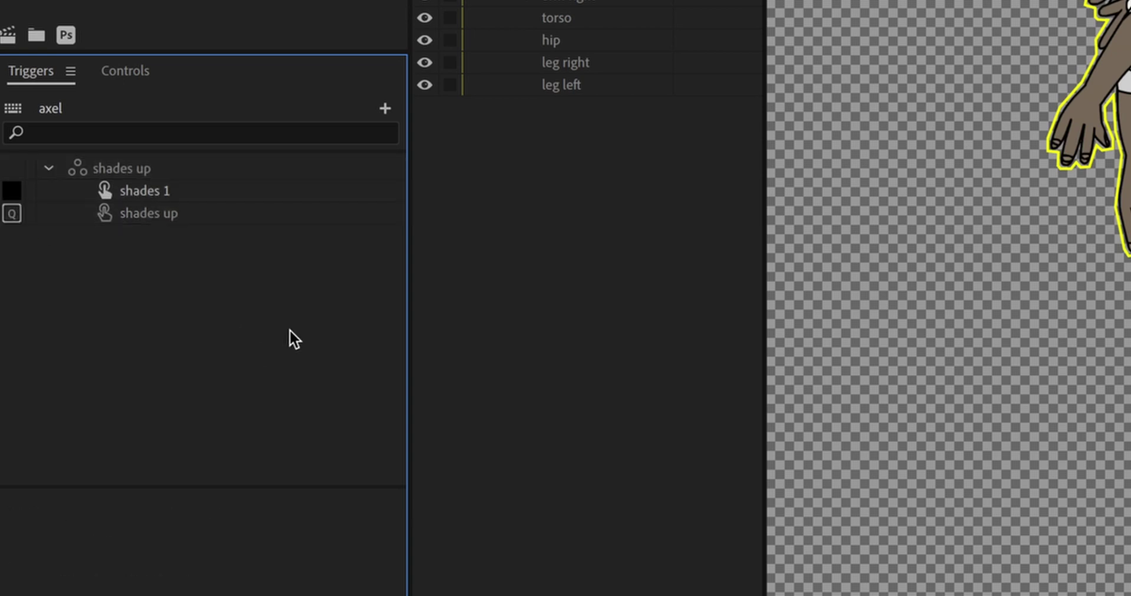
{"action": "left_click", "coordinate": [147, 221]}
{"action": "left_click", "coordinate": [154, 512]}
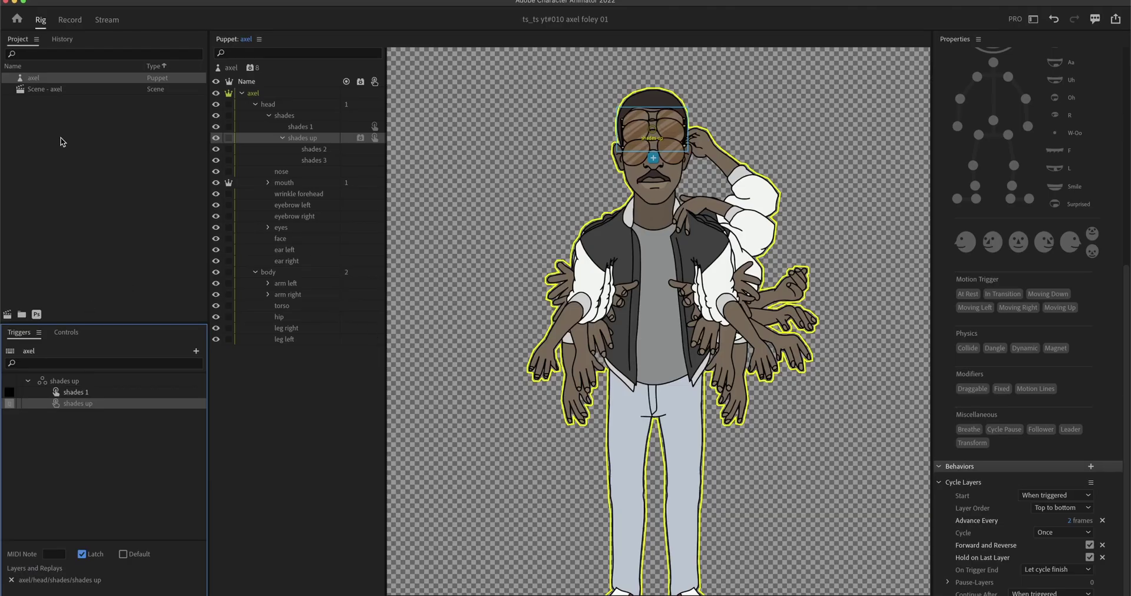
{"action": "double_click", "coordinate": [21, 91]}
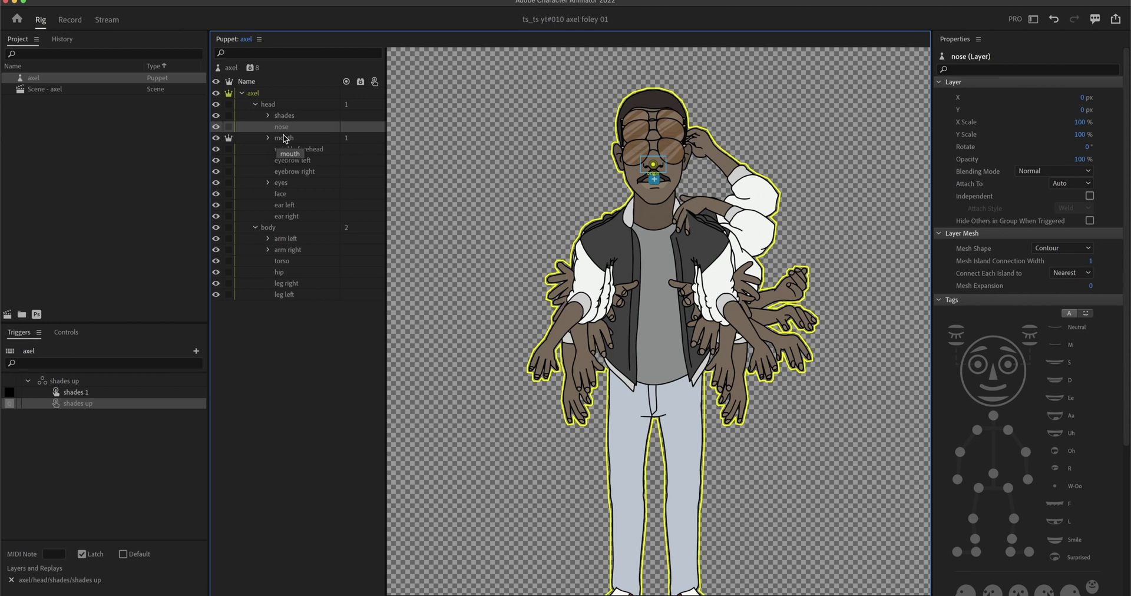
Expand the mouth group, widen the layer list, and tag the mouth neutral layer M.
{"action": "left_click", "coordinate": [277, 138]}
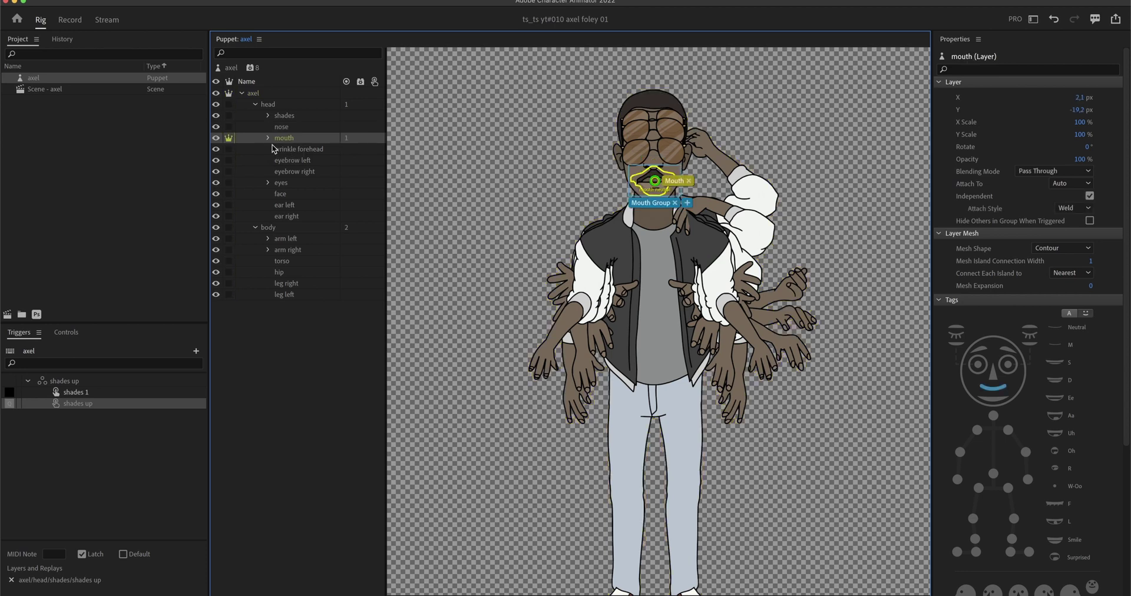
{"action": "left_click", "coordinate": [268, 139]}
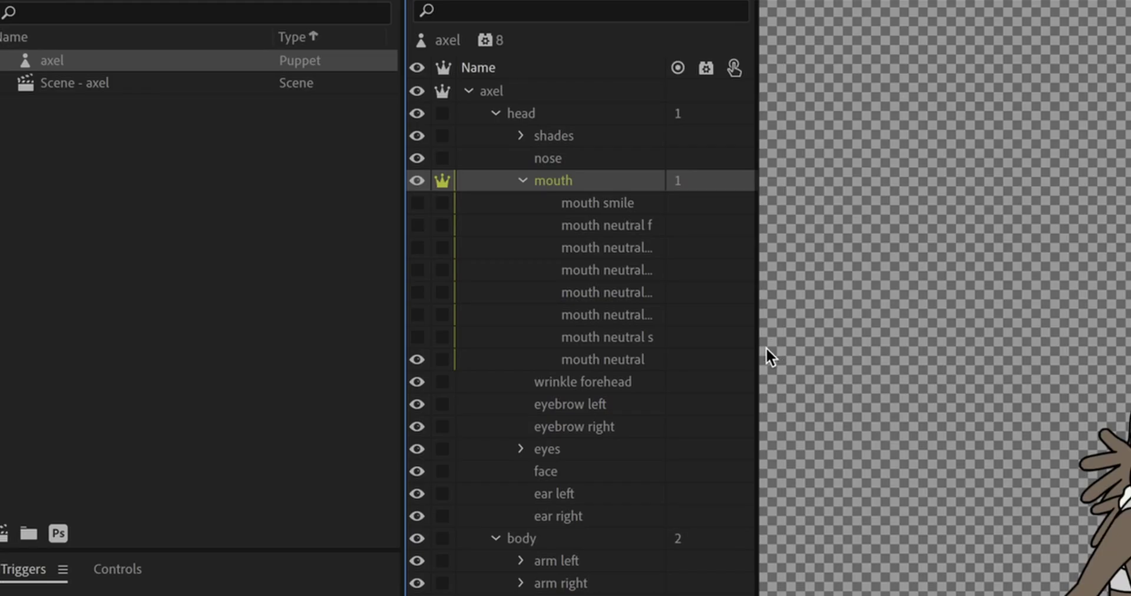
{"action": "left_click_drag", "start_coordinate": [385, 224], "coordinate": [438, 228]}
{"action": "left_click_drag", "start_coordinate": [859, 361], "coordinate": [867, 362]}
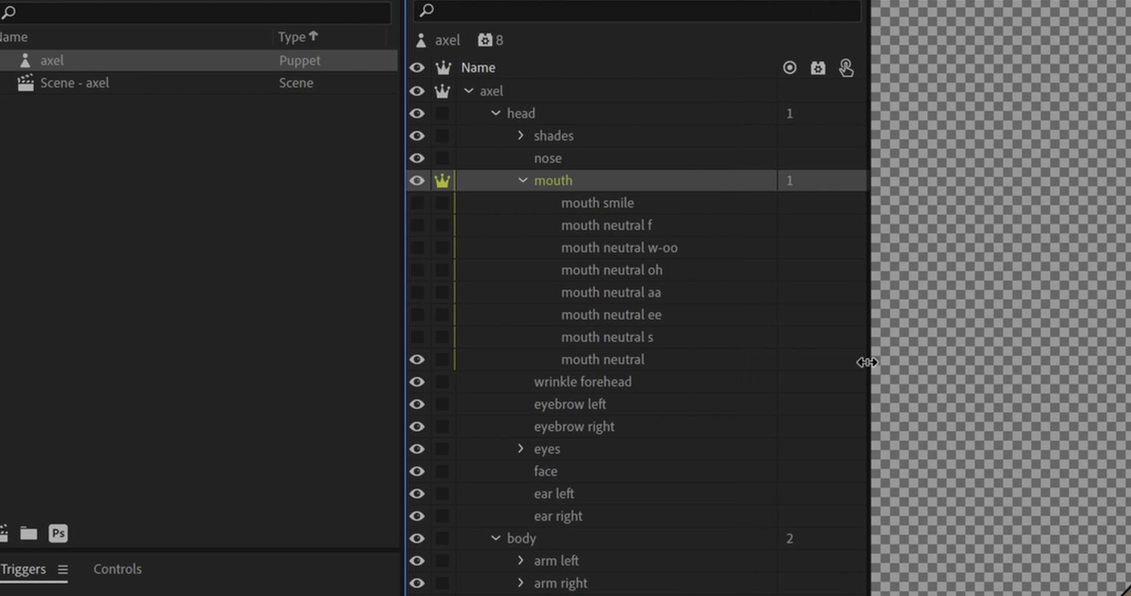
{"action": "left_click", "coordinate": [607, 225]}
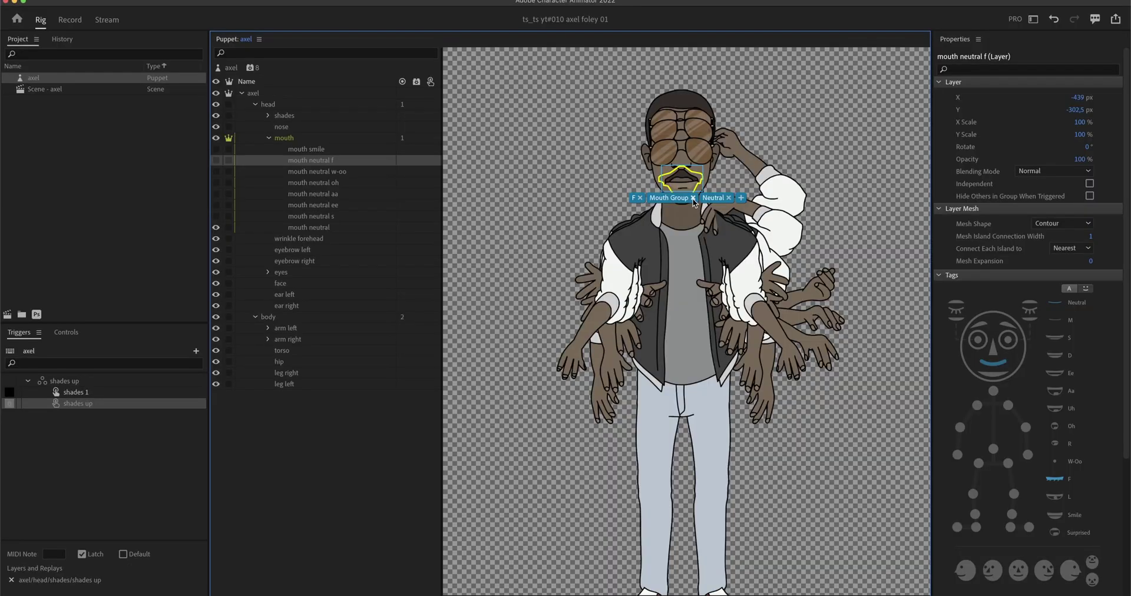
{"action": "left_click", "coordinate": [313, 172]}
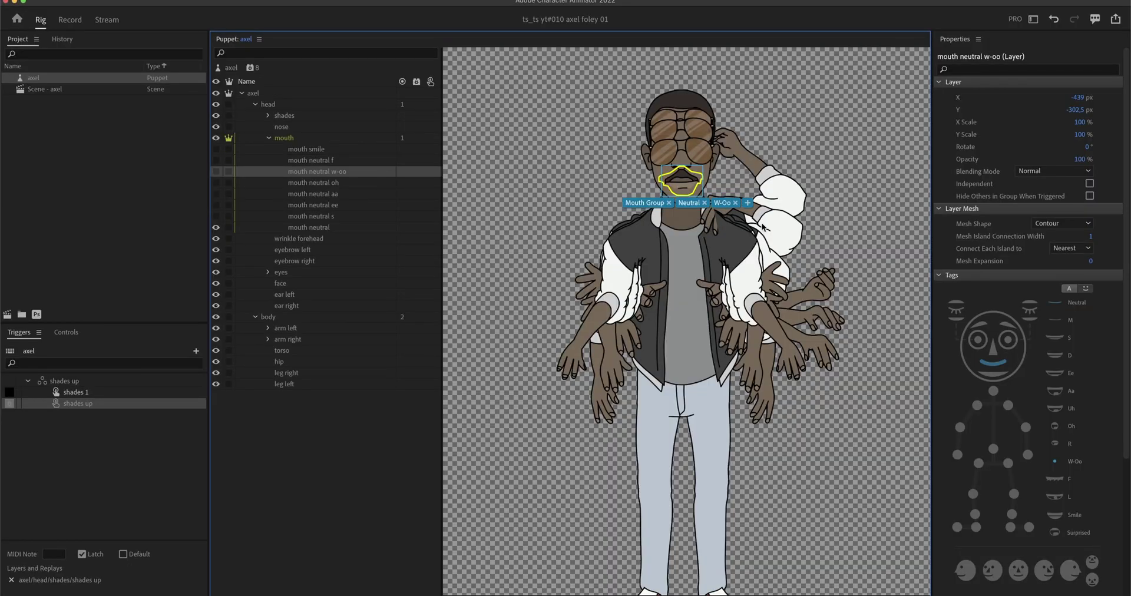
{"action": "key", "text": "Down"}
{"action": "key", "text": "Down"}
{"action": "key", "text": "Down"}
{"action": "key", "text": "Down"}
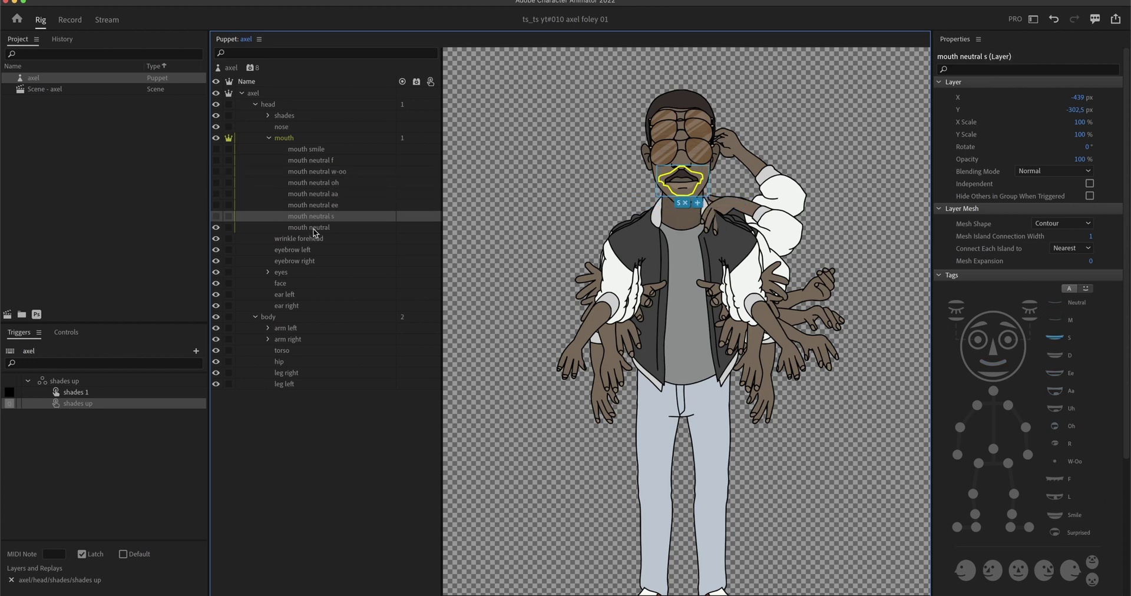
{"action": "key", "text": "Down"}
{"action": "left_click", "coordinate": [1046, 321]}
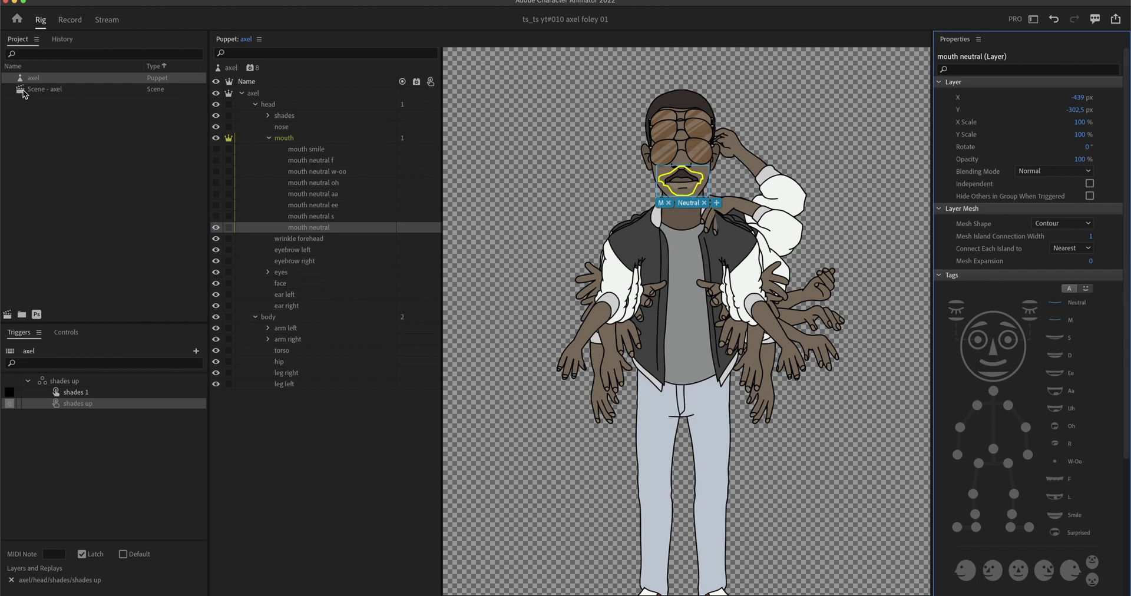
Review the mouth layers' tags, adding D to mouth neutral s and L to mouth neutral aa.
{"action": "left_click", "coordinate": [306, 149]}
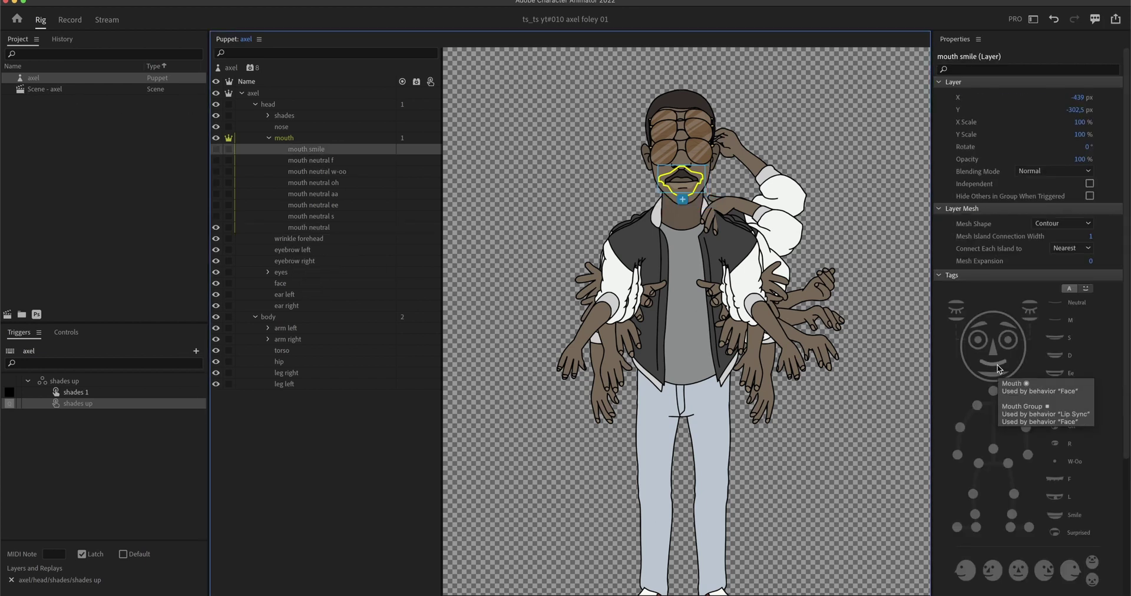
{"action": "left_click", "coordinate": [314, 161]}
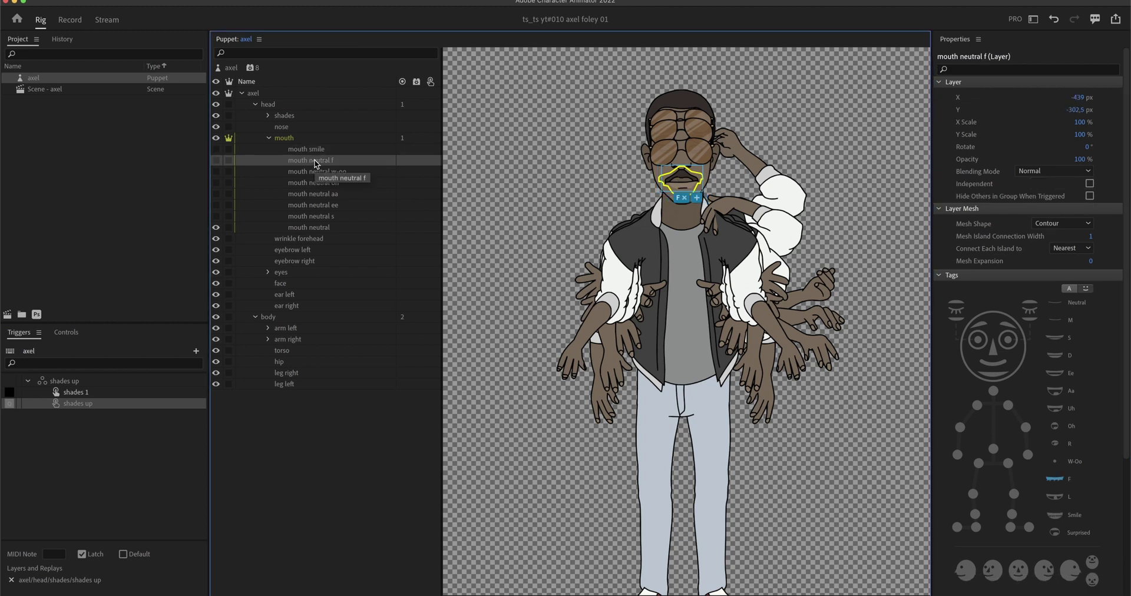
{"action": "left_click", "coordinate": [316, 174]}
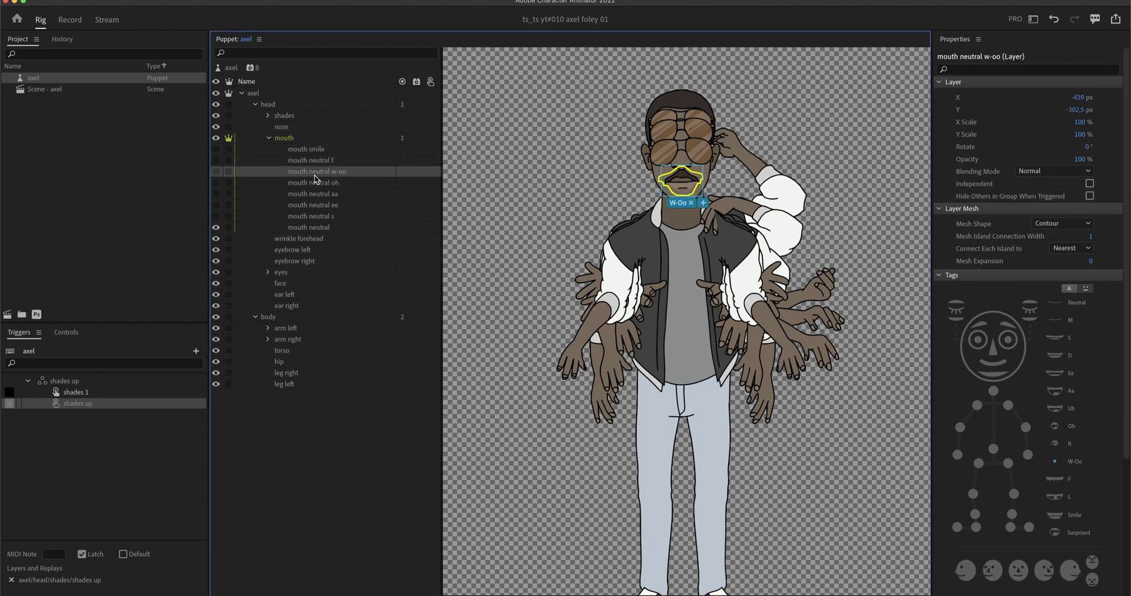
{"action": "left_click", "coordinate": [315, 183]}
{"action": "left_click", "coordinate": [315, 195]}
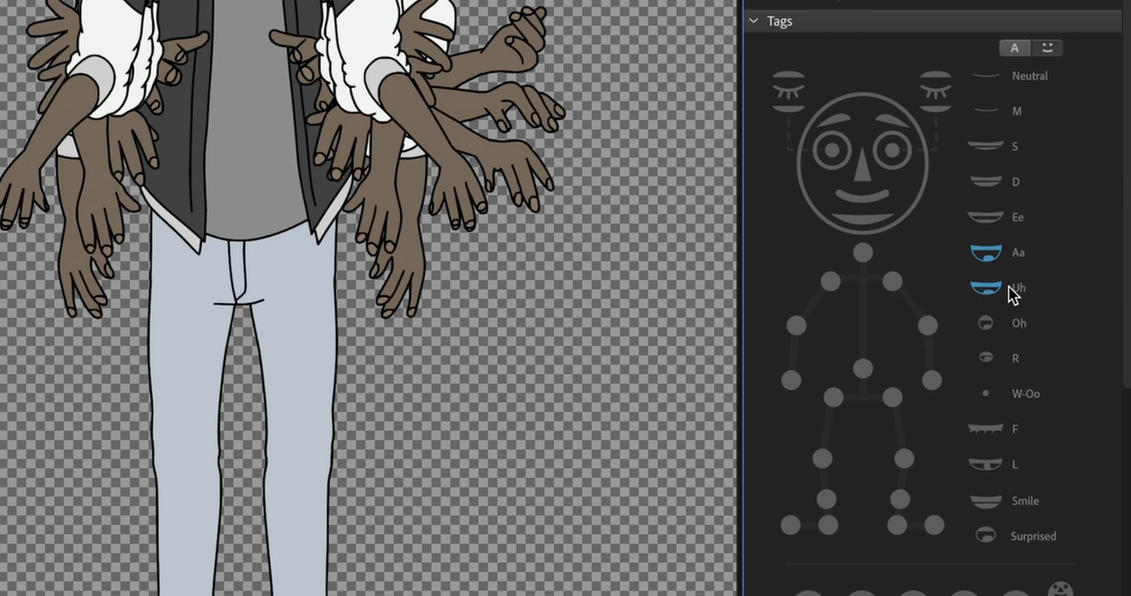
{"action": "left_click", "coordinate": [318, 183]}
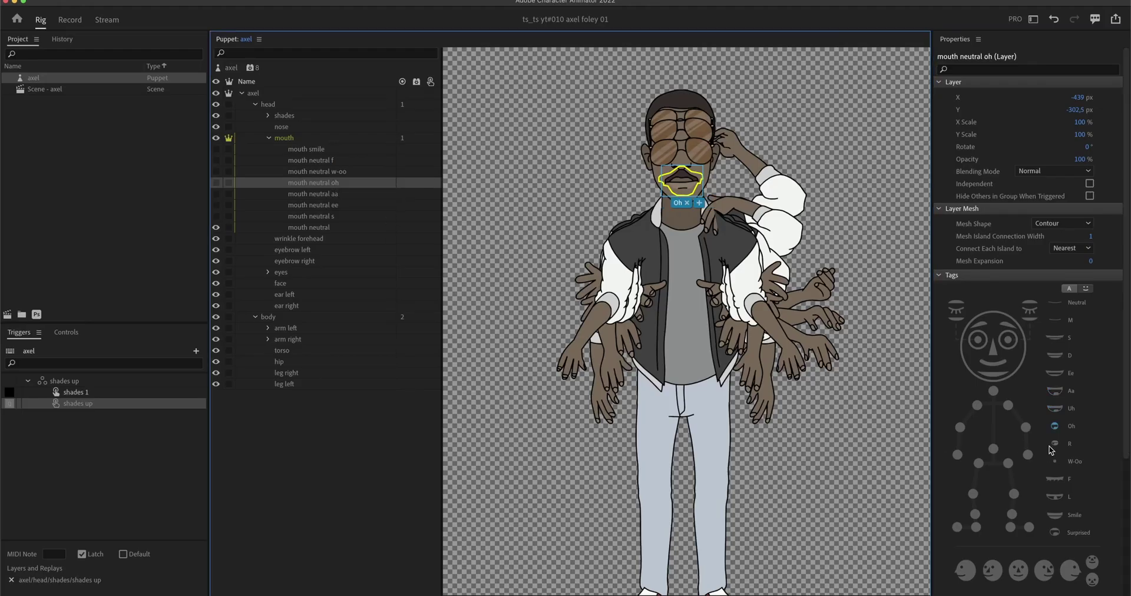
{"action": "left_click", "coordinate": [318, 217]}
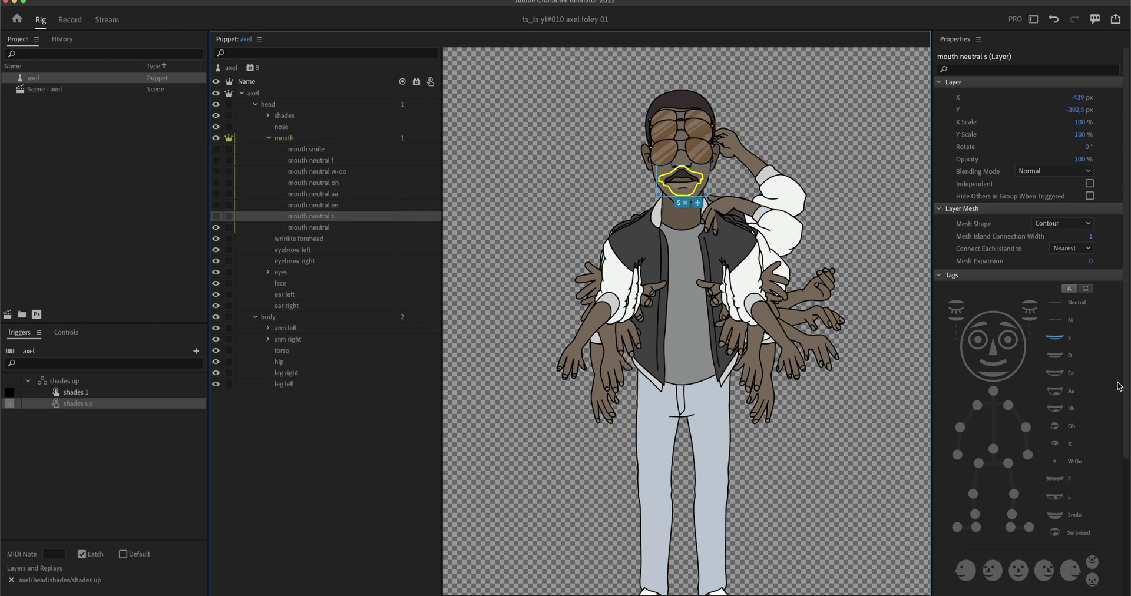
{"action": "left_click", "coordinate": [1055, 355]}
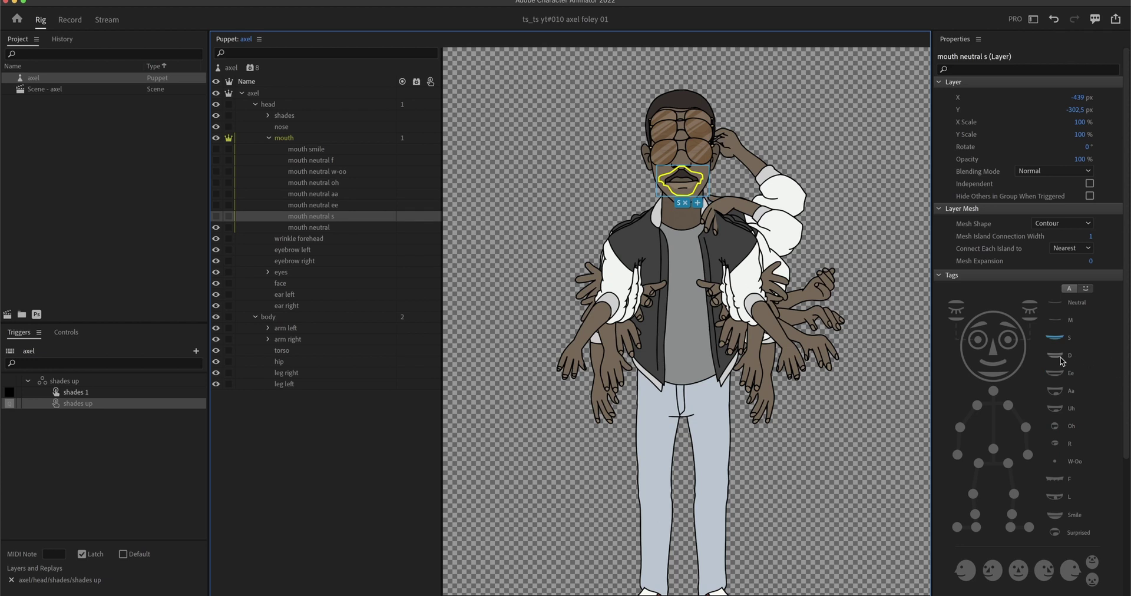
{"action": "left_click", "coordinate": [327, 194]}
{"action": "left_click", "coordinate": [1071, 503]}
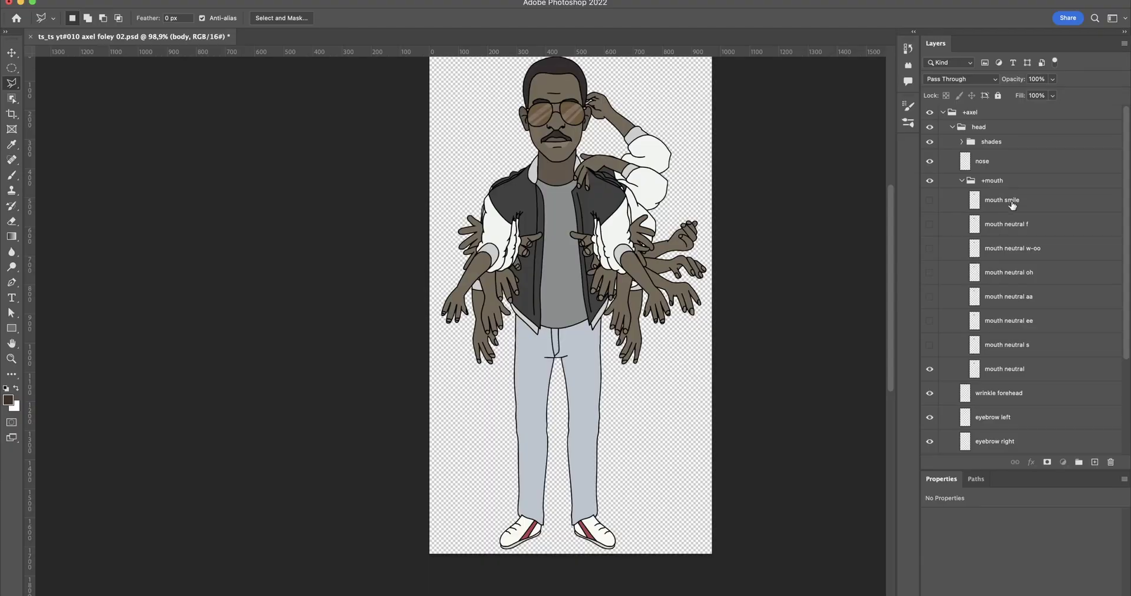
Group the mouth smile and mouth neutral layers with Cmd+G and name the group 'mouth neutral'.
{"action": "left_click", "coordinate": [1007, 201]}
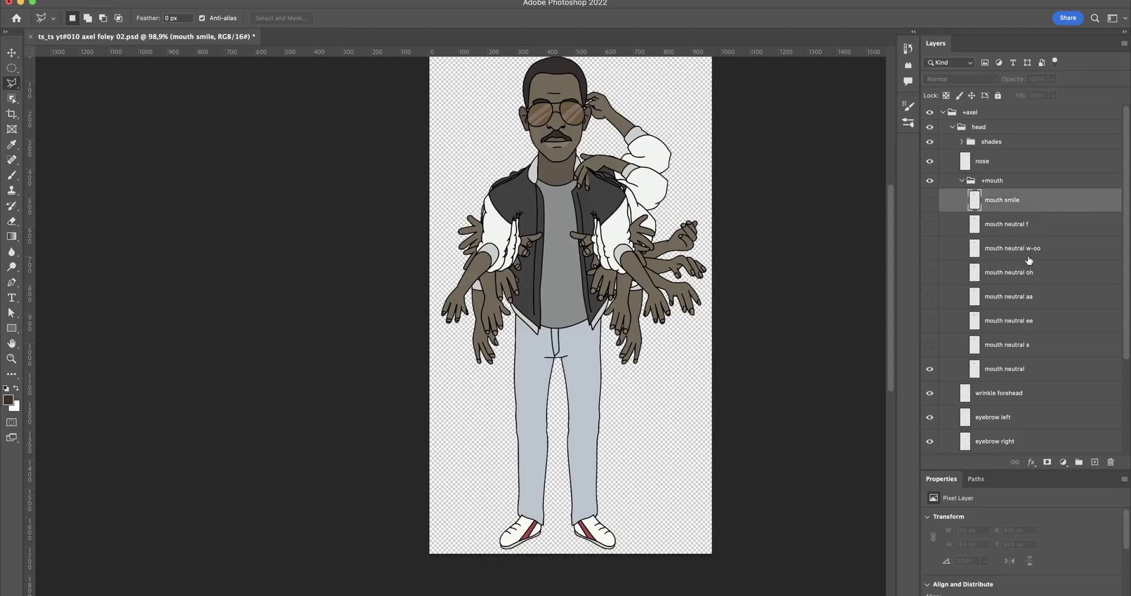
{"action": "left_click", "coordinate": [1009, 370], "text": "super"}
{"action": "key", "text": "super+g"}
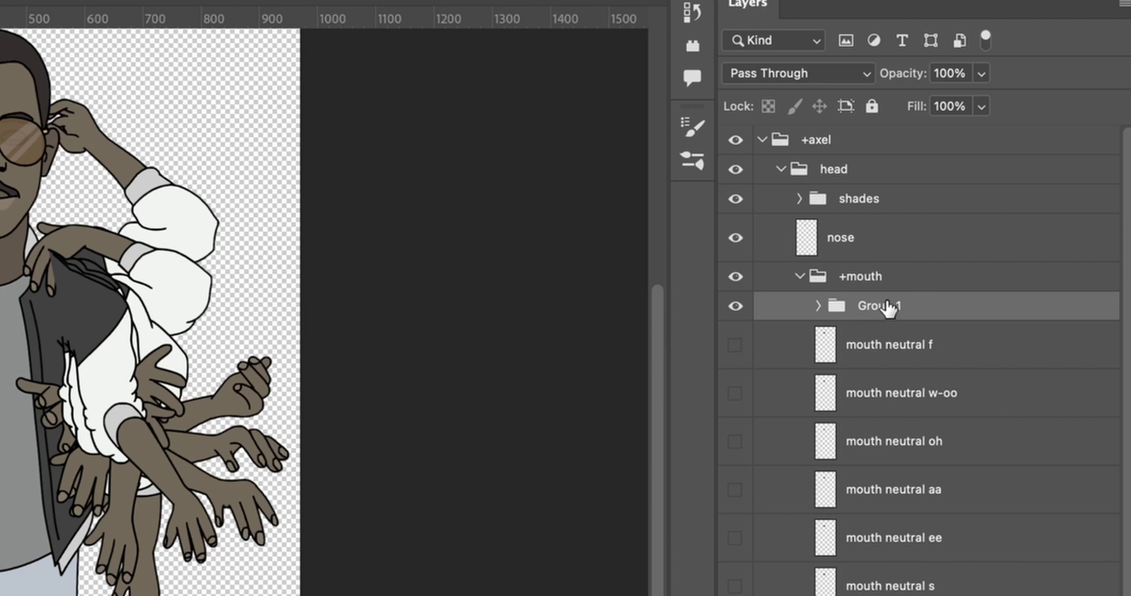
{"action": "double_click", "coordinate": [1005, 195]}
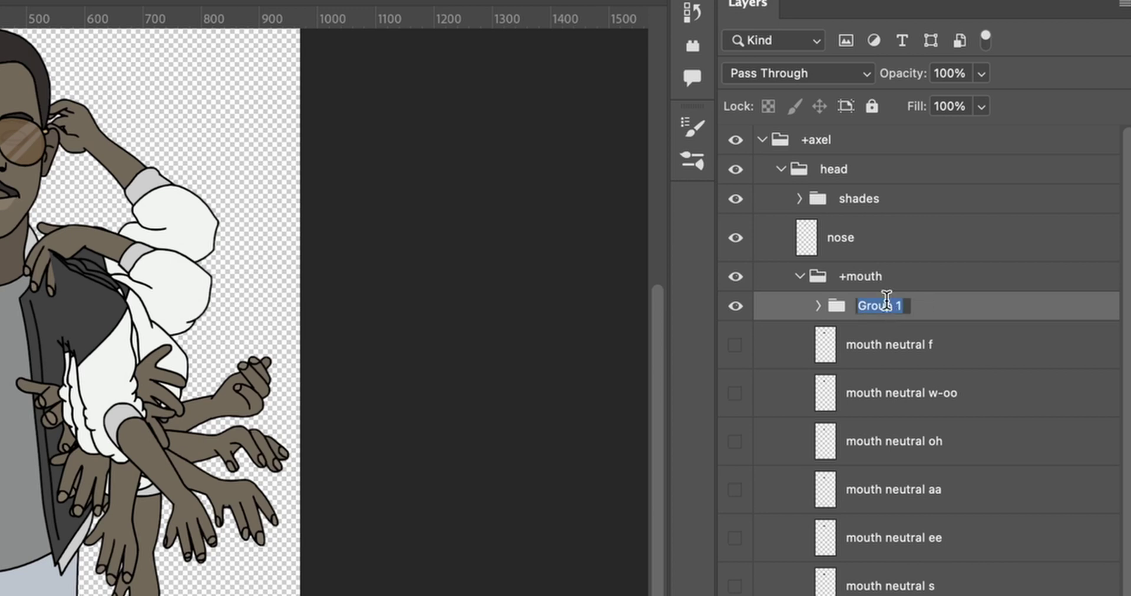
{"action": "type", "text": "neutraq"}
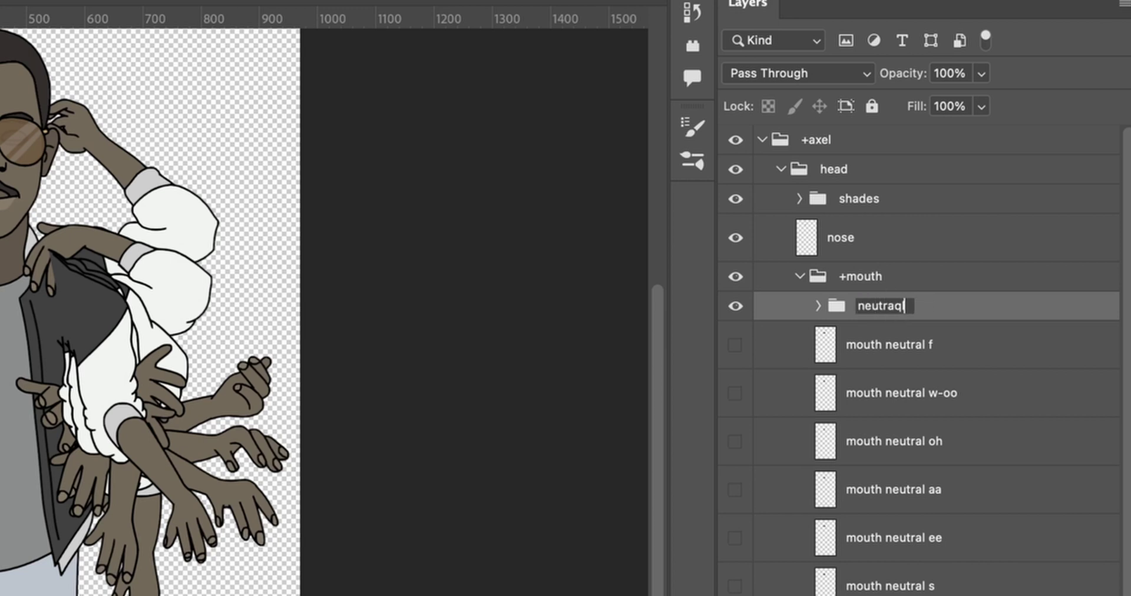
{"action": "key", "text": "BackSpace"}
{"action": "key", "text": "BackSpace"}
{"action": "type", "text": "mouth"}
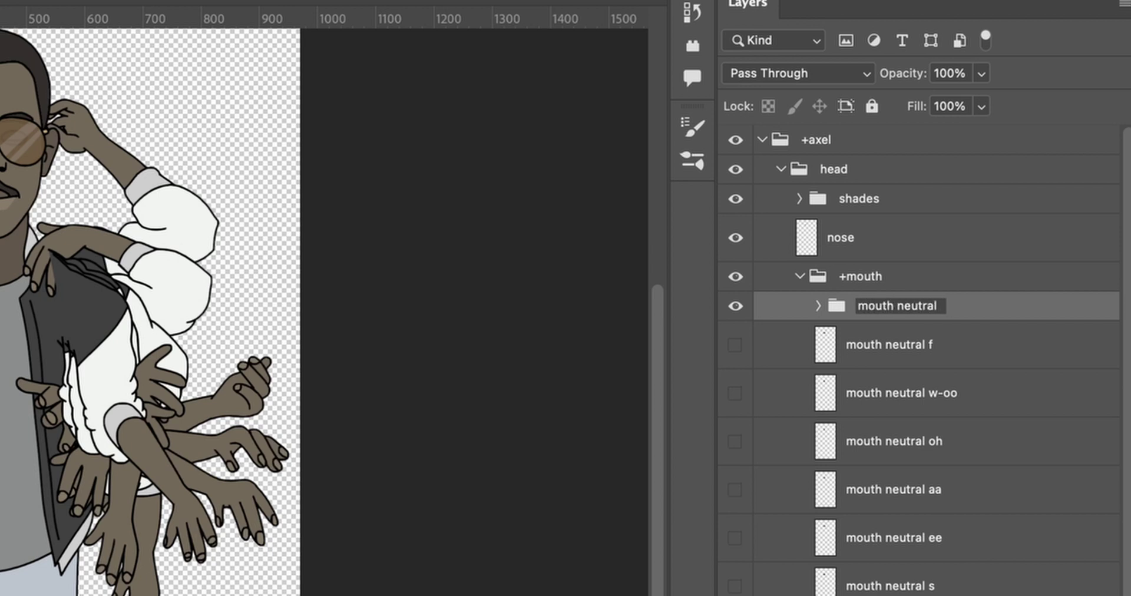
{"action": "key", "text": "Return"}
{"action": "left_click", "coordinate": [818, 306]}
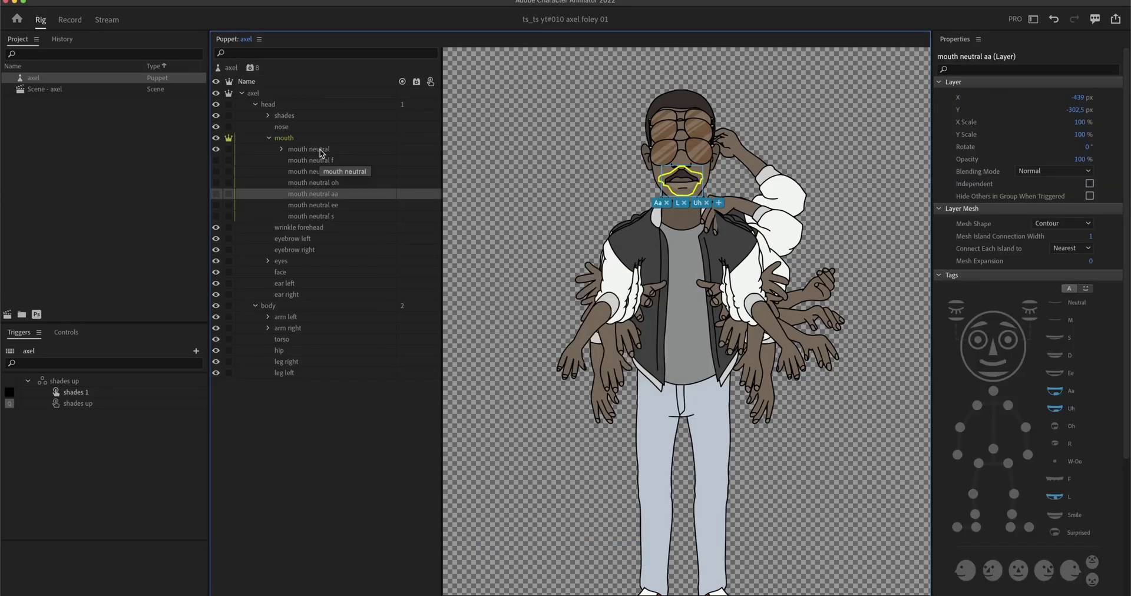
Turn the mouth neutral group into a swap set named 'smile'.
{"action": "left_click", "coordinate": [321, 151]}
{"action": "left_click", "coordinate": [283, 153]}
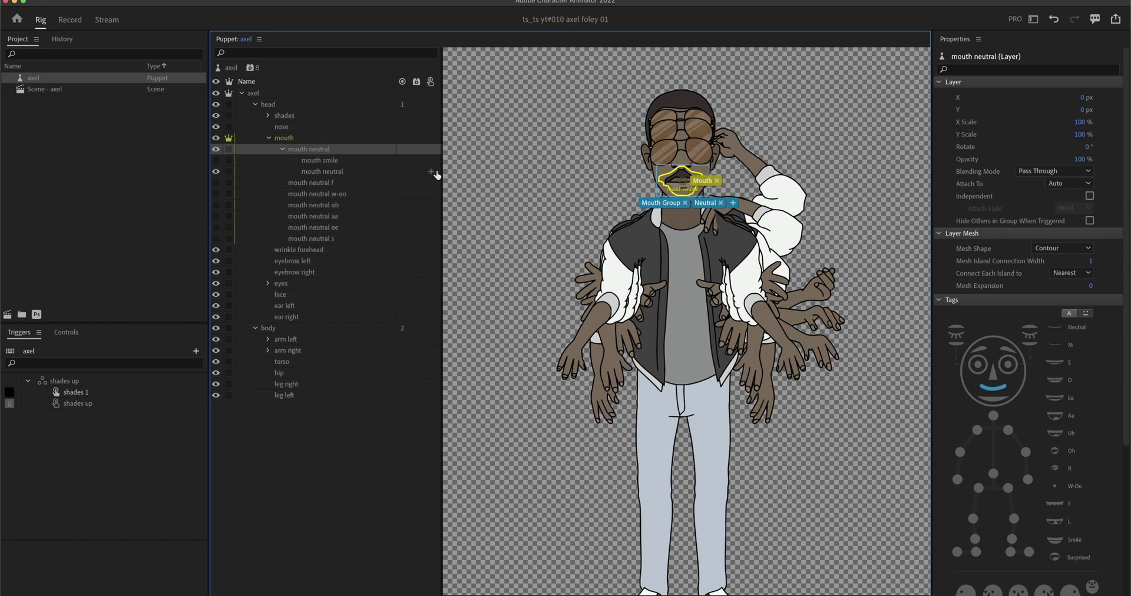
{"action": "right_click", "coordinate": [428, 149]}
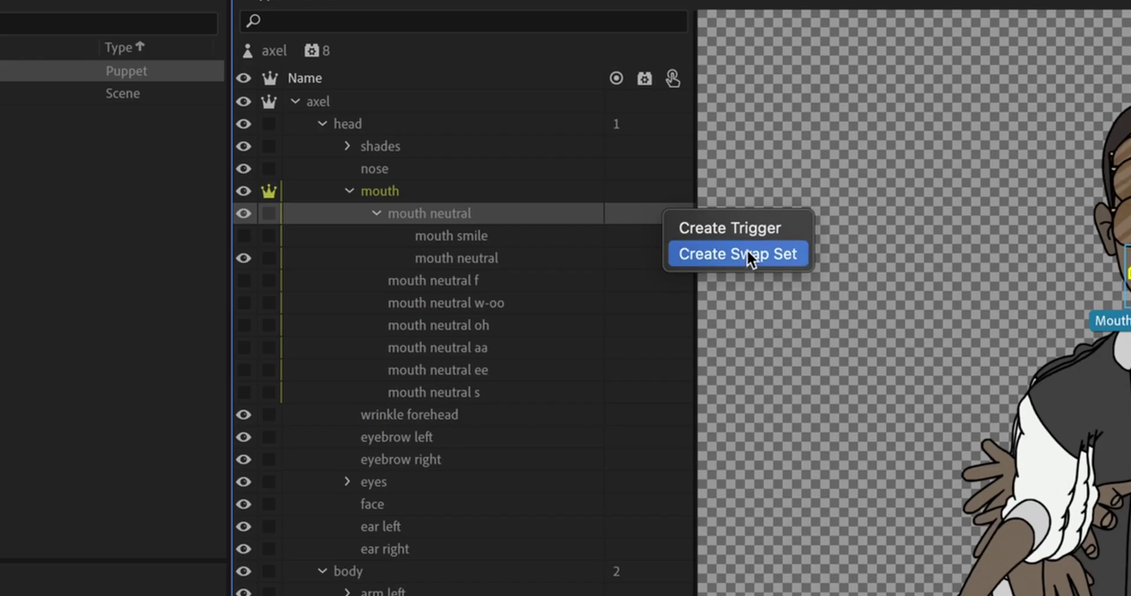
{"action": "left_click", "coordinate": [747, 253]}
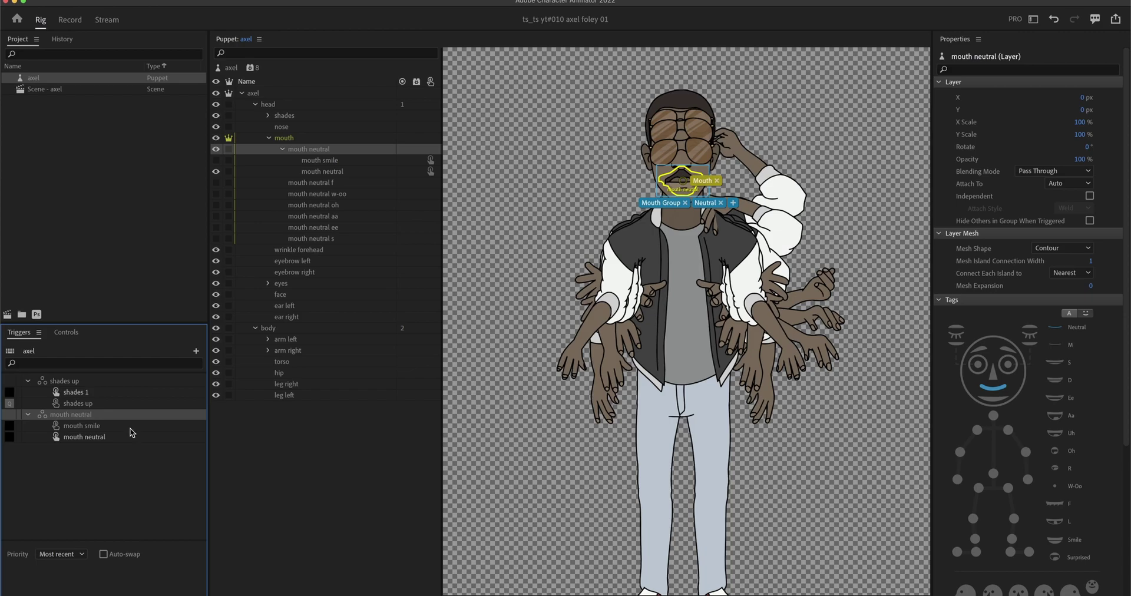
{"action": "double_click", "coordinate": [87, 415]}
{"action": "type", "text": "smile"}
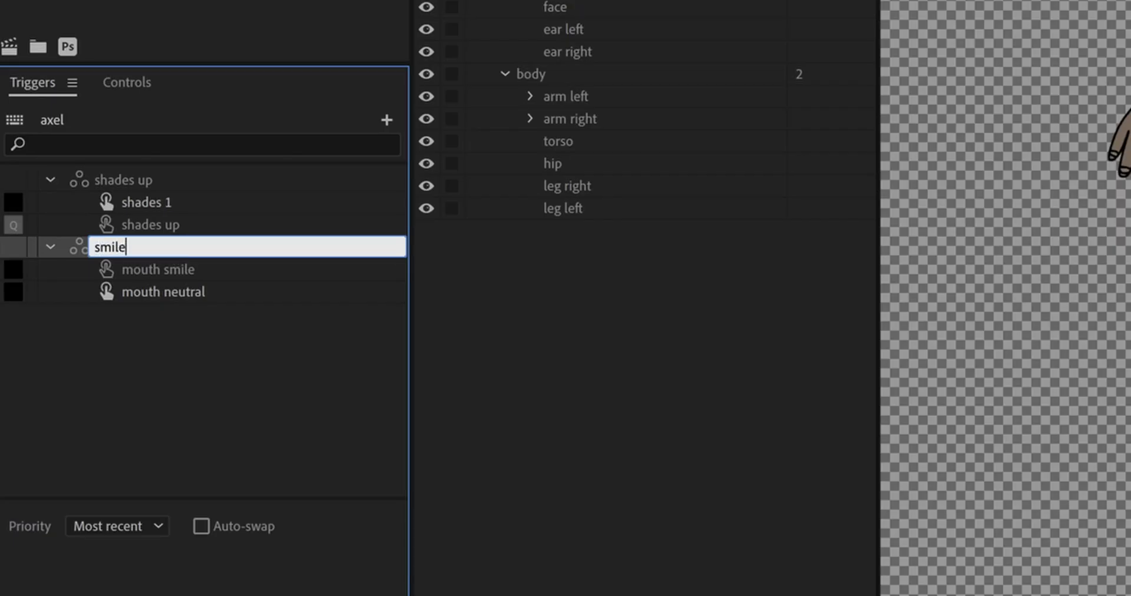
{"action": "key", "text": "Return"}
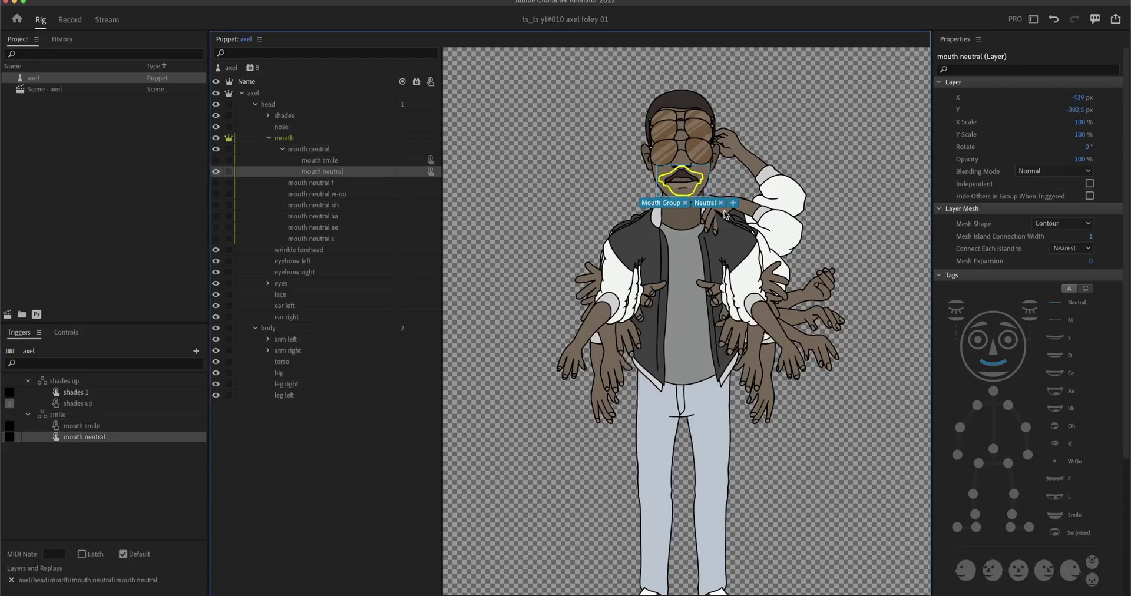
Remove the Neutral and Smile tags from the mouths and tag the mouth neutral group with the M viseme.
{"action": "left_click", "coordinate": [721, 203]}
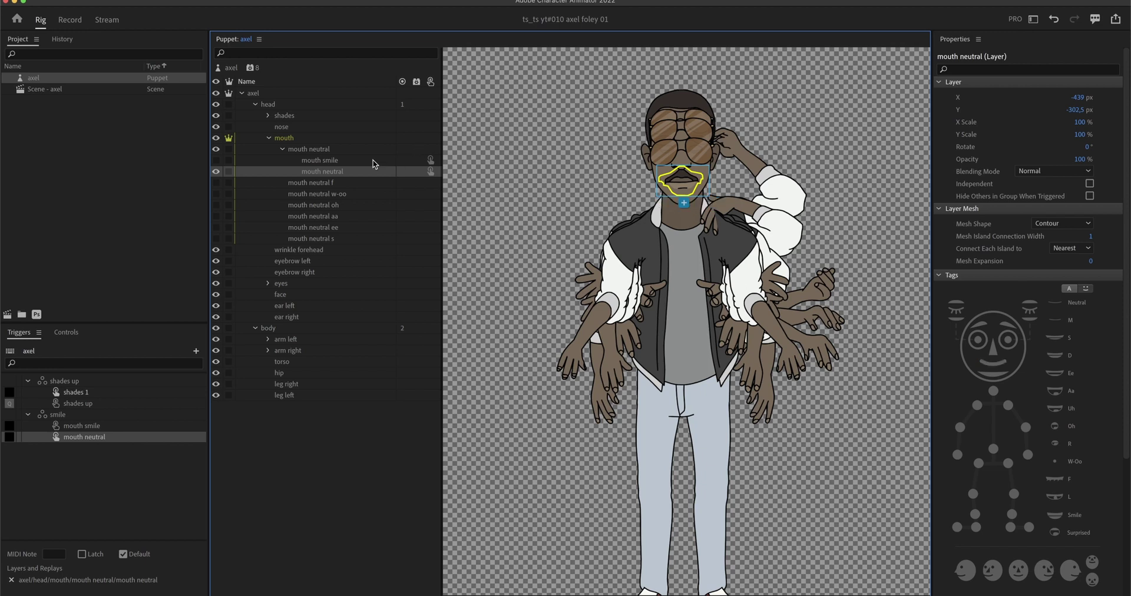
{"action": "left_click", "coordinate": [340, 162]}
{"action": "left_click", "coordinate": [715, 200]}
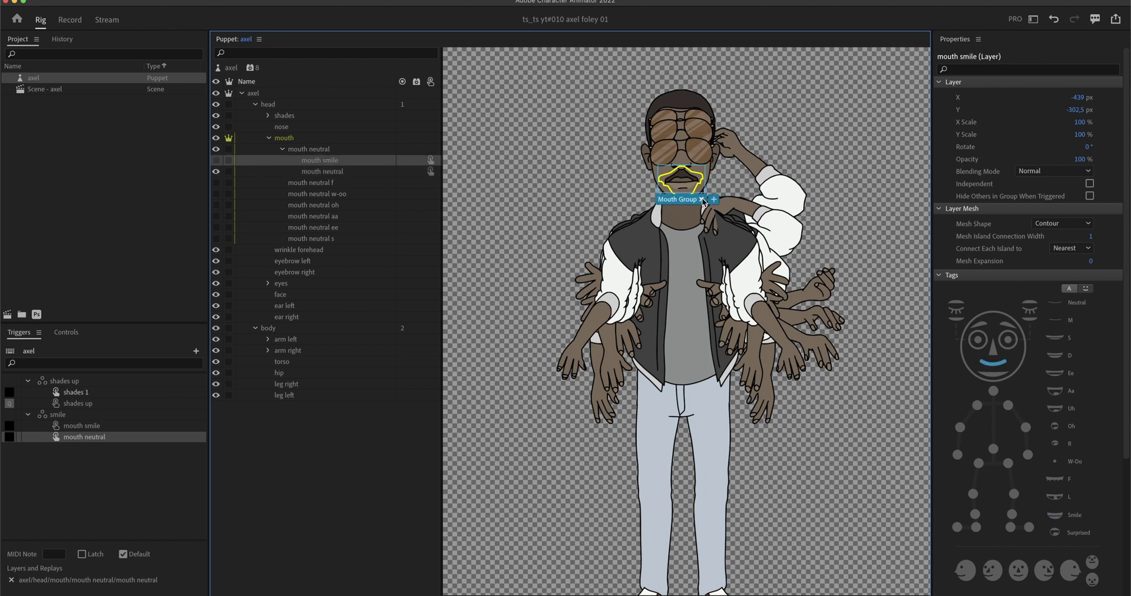
{"action": "left_click", "coordinate": [330, 149]}
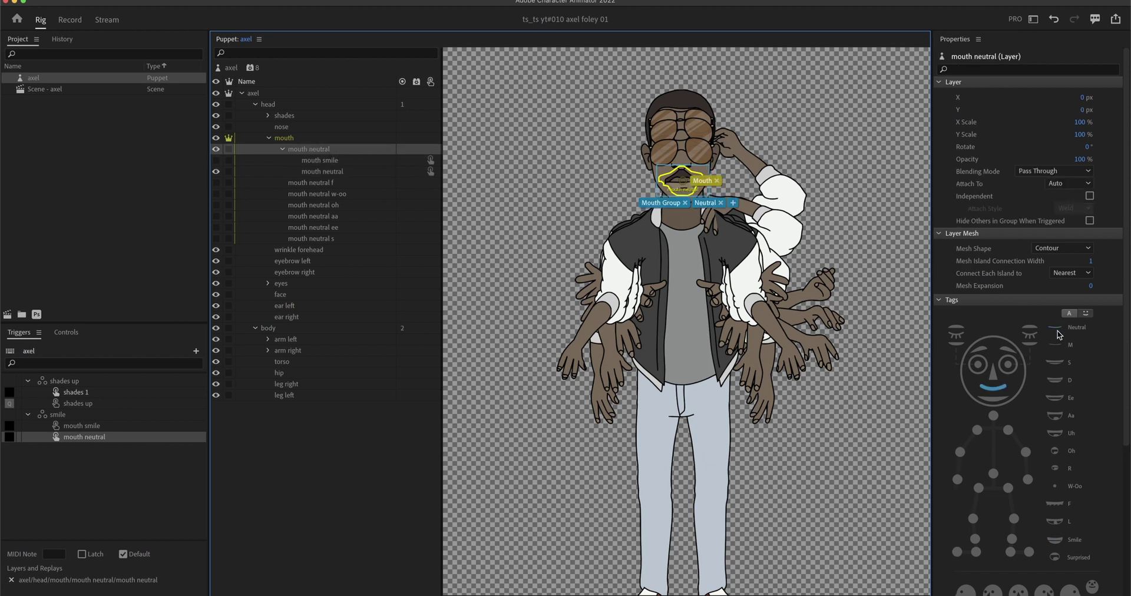
{"action": "left_click", "coordinate": [1055, 343]}
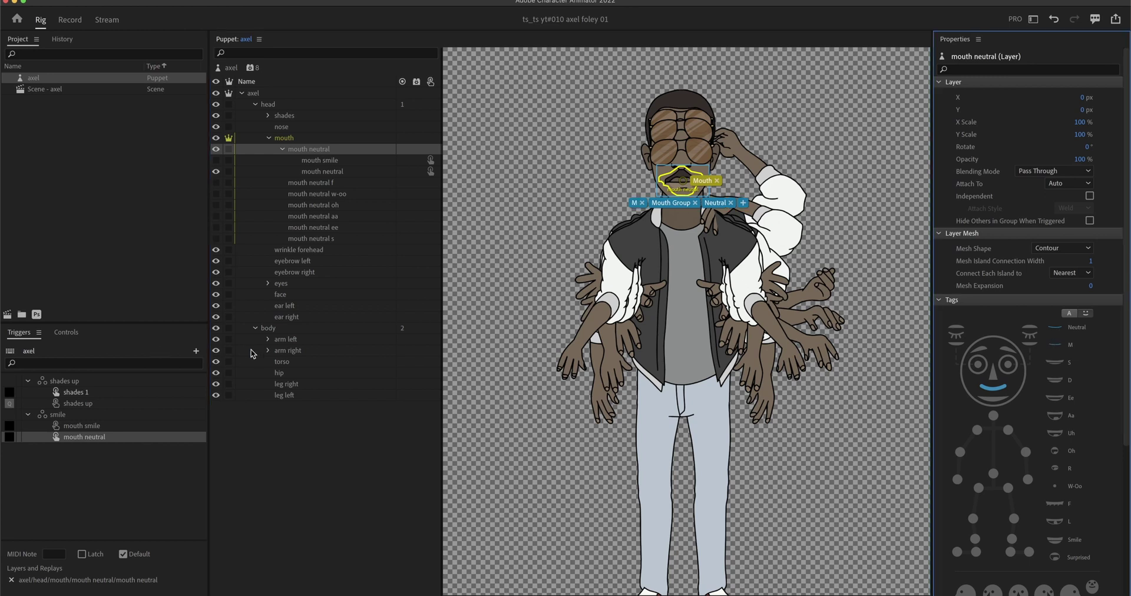
{"action": "left_click", "coordinate": [993, 388]}
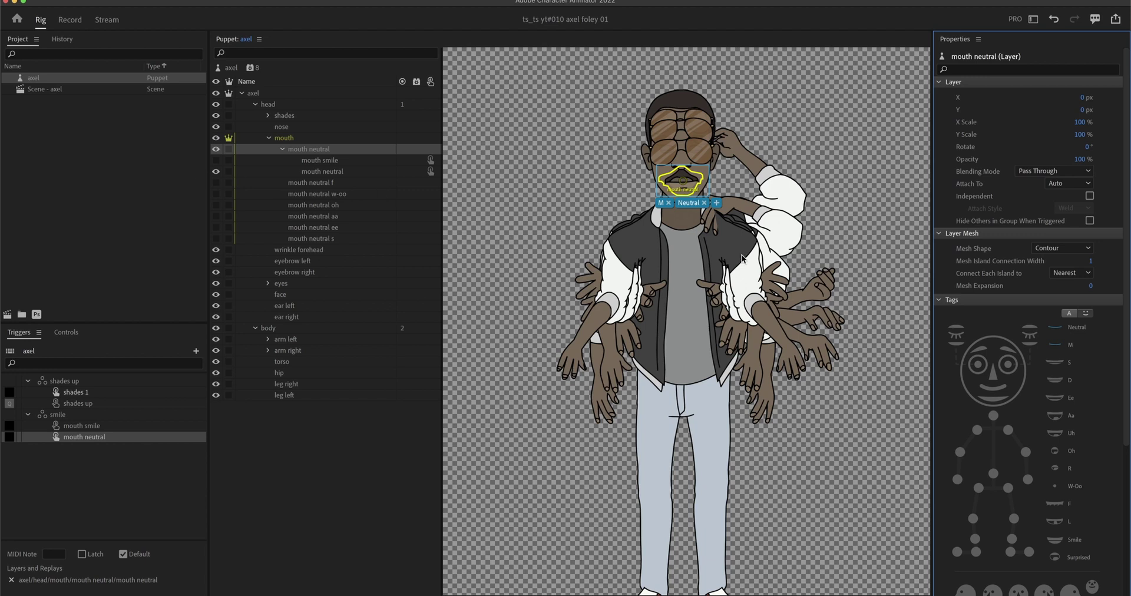
Assign the Y key to the mouth smile trigger and set it to Latch.
{"action": "left_click", "coordinate": [9, 426]}
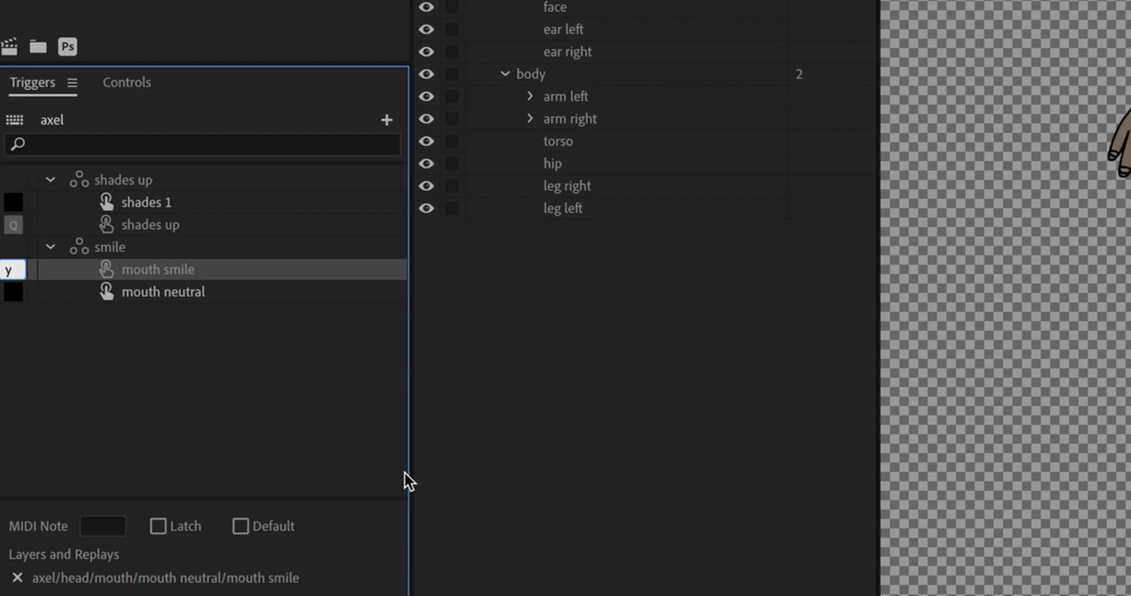
{"action": "left_click", "coordinate": [204, 528]}
{"action": "left_click", "coordinate": [142, 477]}
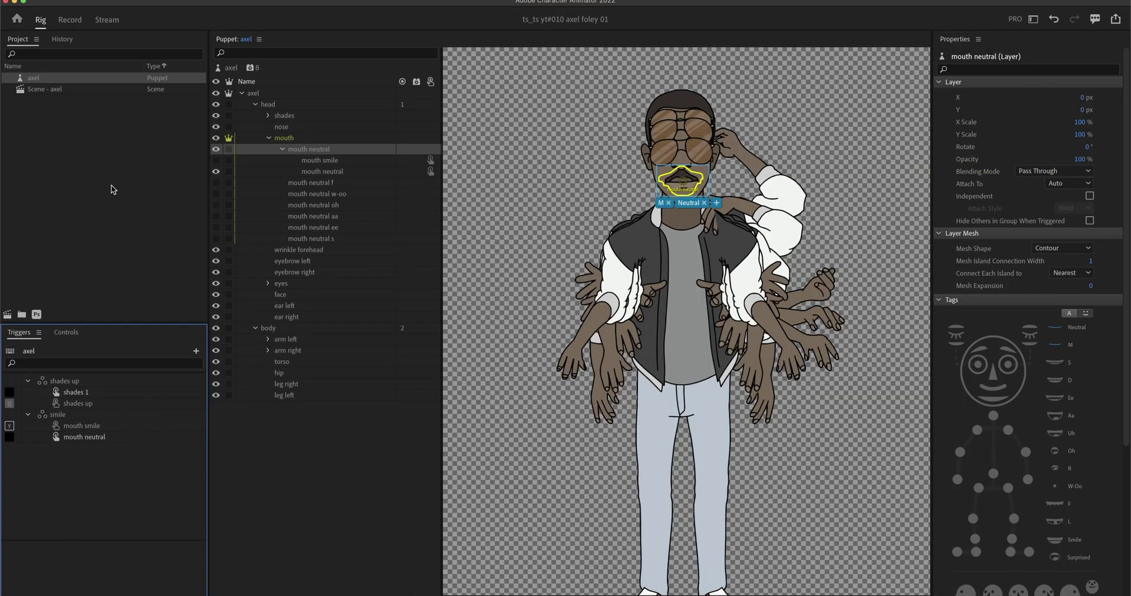
{"action": "double_click", "coordinate": [31, 90]}
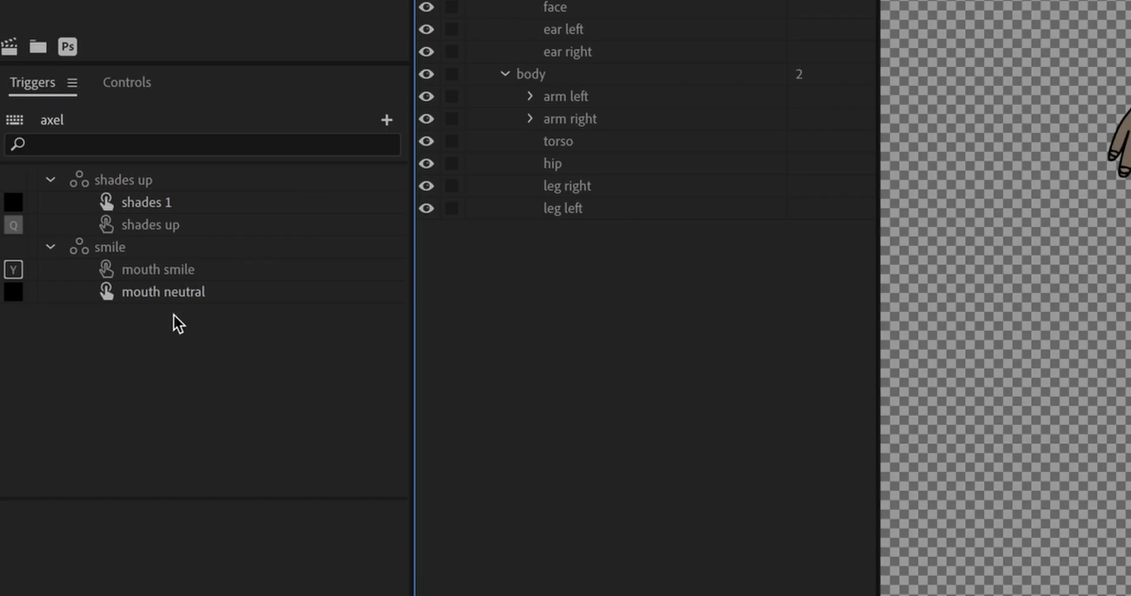
{"action": "left_click", "coordinate": [94, 426]}
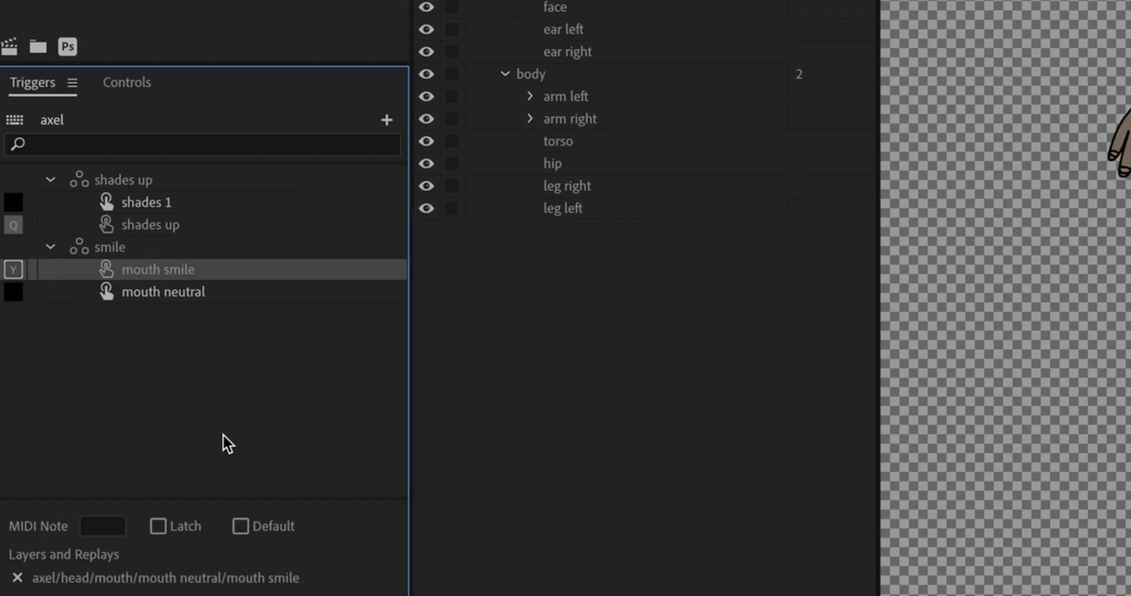
{"action": "left_click", "coordinate": [159, 526]}
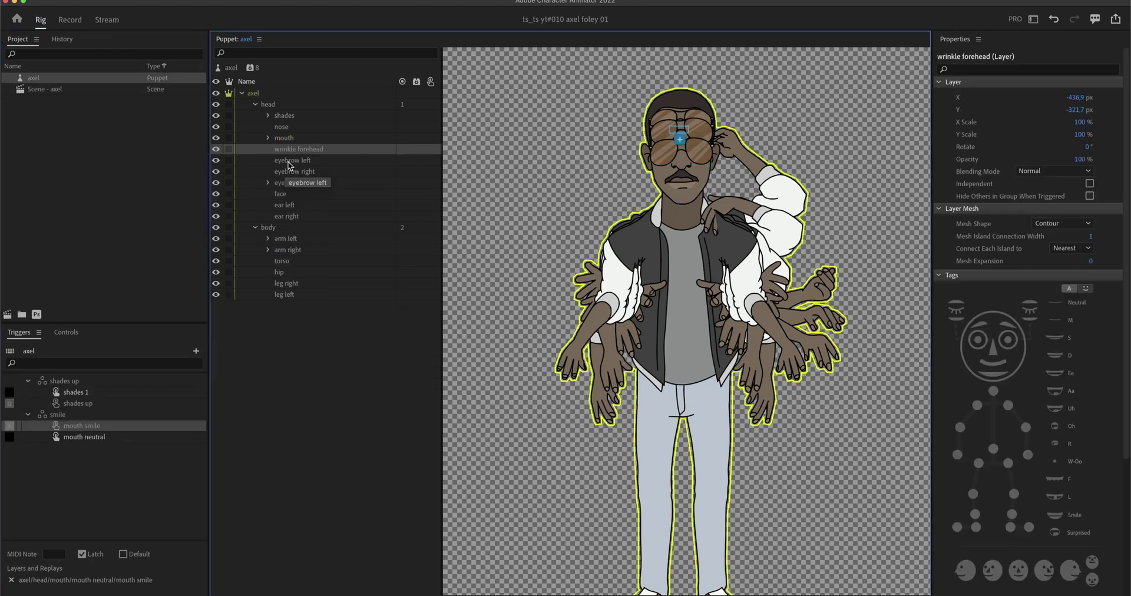
Tag the eyebrow left layer as Left Eyebrow and preview the puppet in the scene.
{"action": "left_click", "coordinate": [289, 163]}
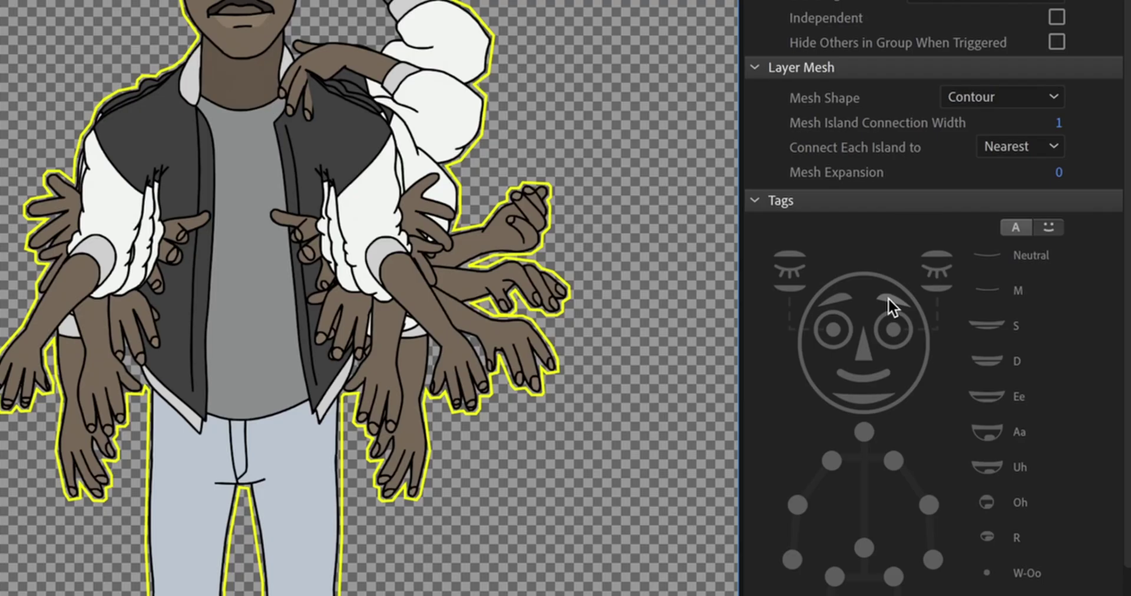
{"action": "left_click", "coordinate": [888, 298]}
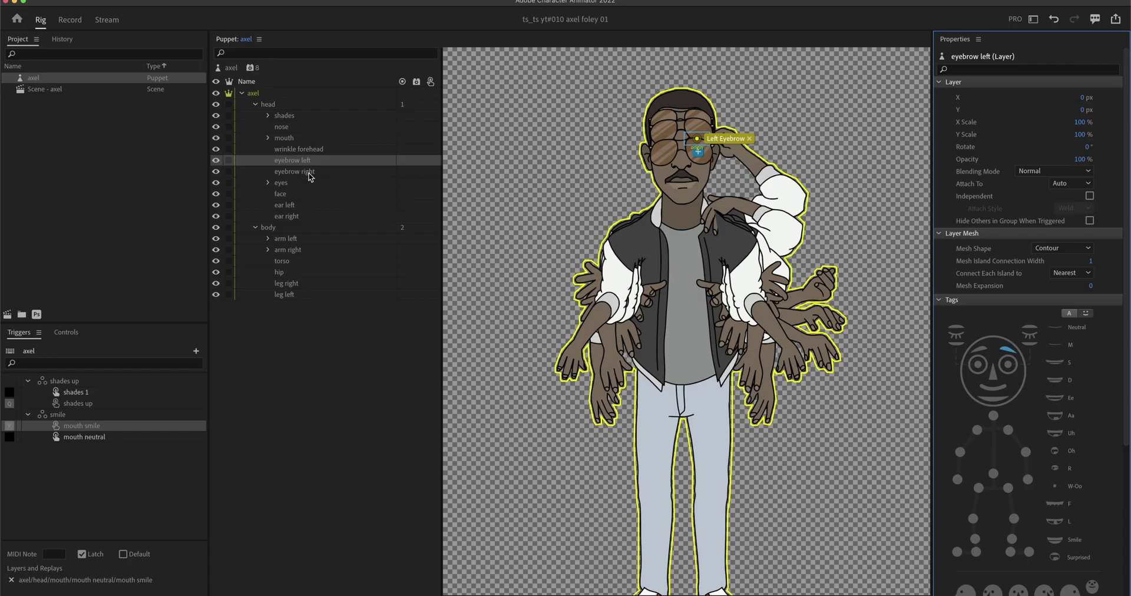
{"action": "left_click", "coordinate": [309, 173]}
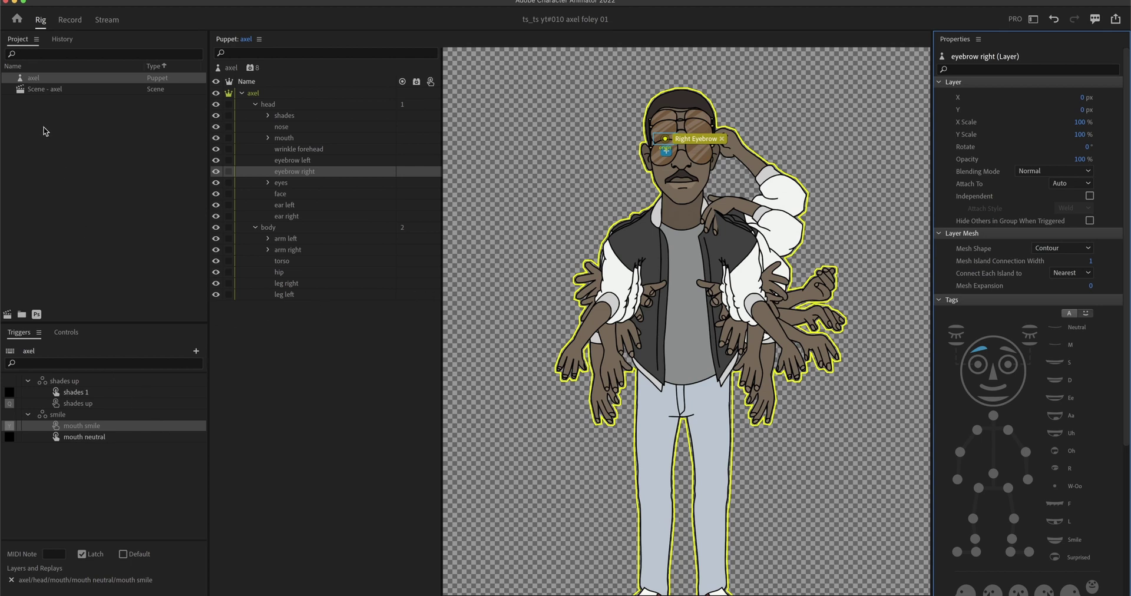
{"action": "double_click", "coordinate": [19, 90]}
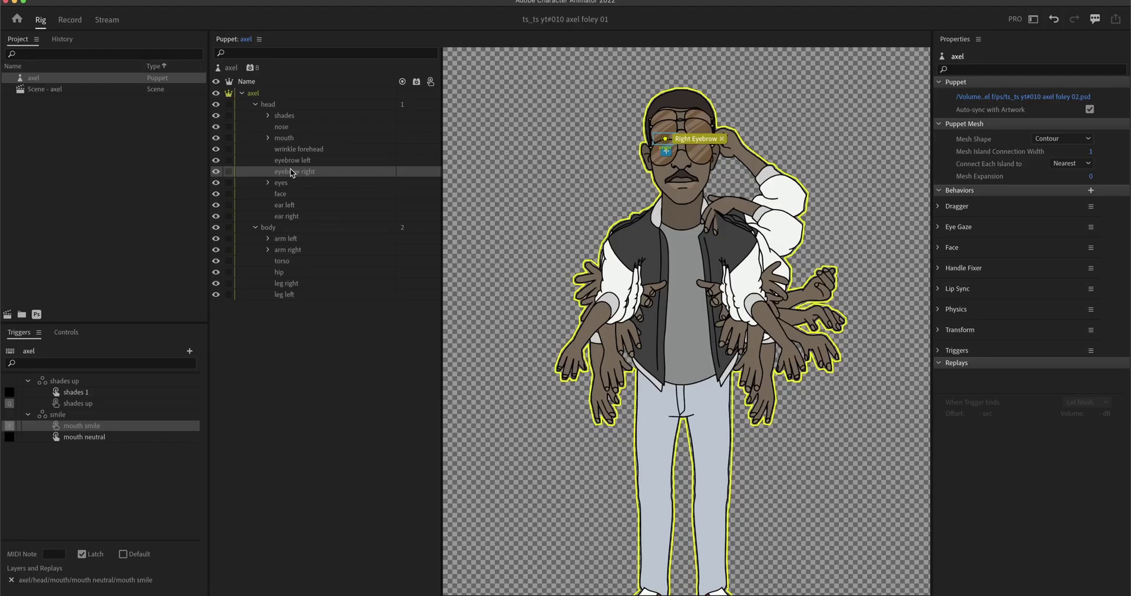
Make eyebrow right independent and tag the forehead wrinkle as Left Eyebrow.
{"action": "left_click", "coordinate": [230, 172]}
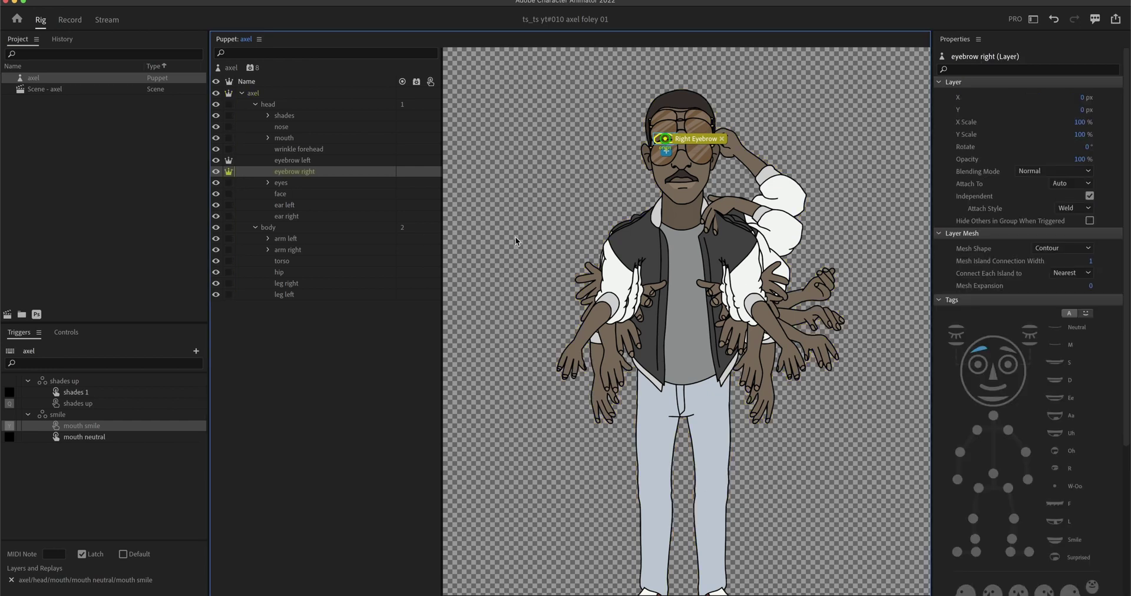
{"action": "double_click", "coordinate": [44, 89]}
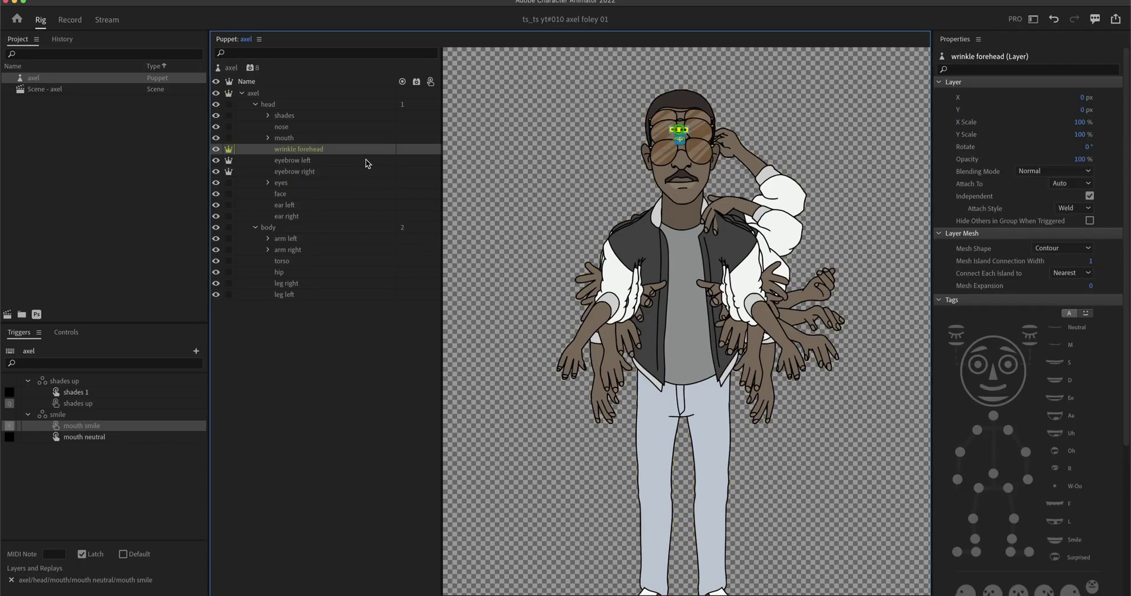
{"action": "left_click", "coordinate": [1009, 351]}
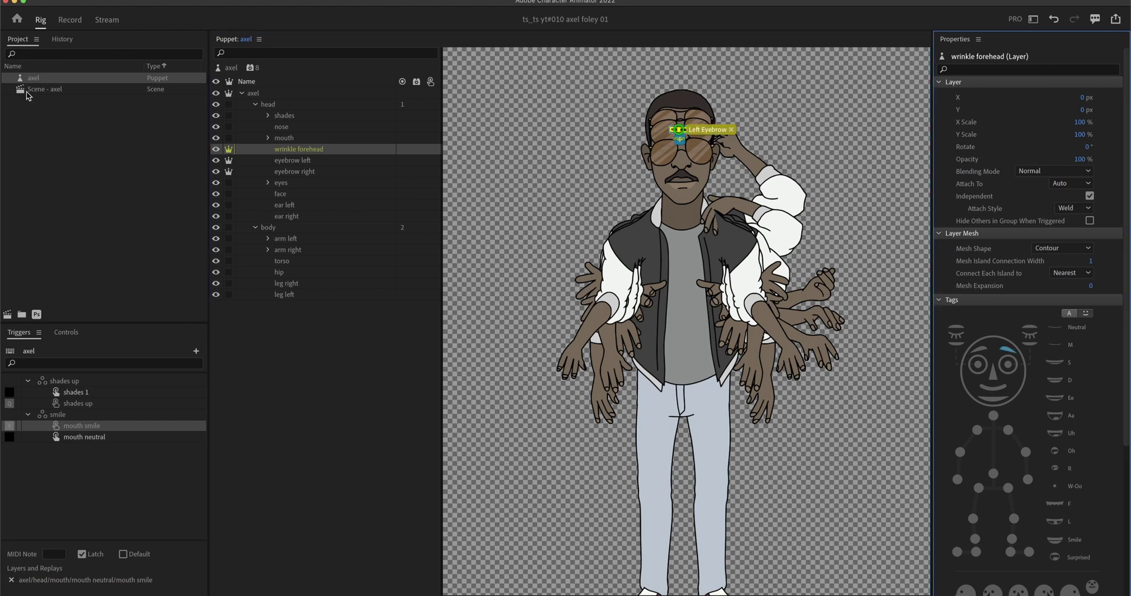
{"action": "double_click", "coordinate": [22, 90]}
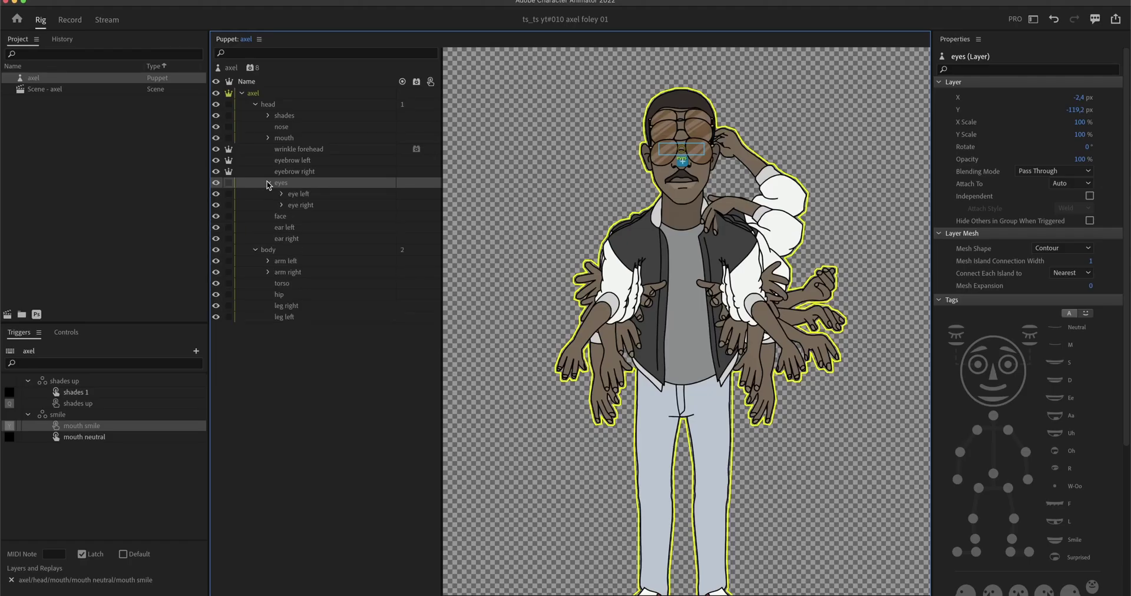
Expand both eye groups and make the pupil left and pupil right layers independent.
{"action": "left_click", "coordinate": [281, 205]}
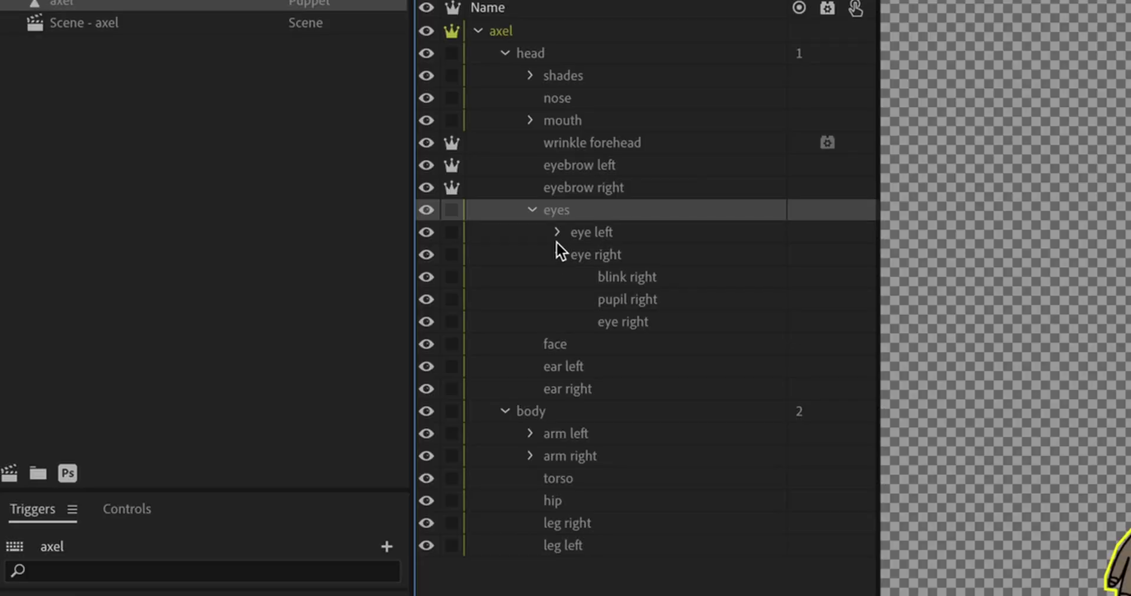
{"action": "left_click", "coordinate": [281, 194]}
{"action": "left_click", "coordinate": [636, 367]}
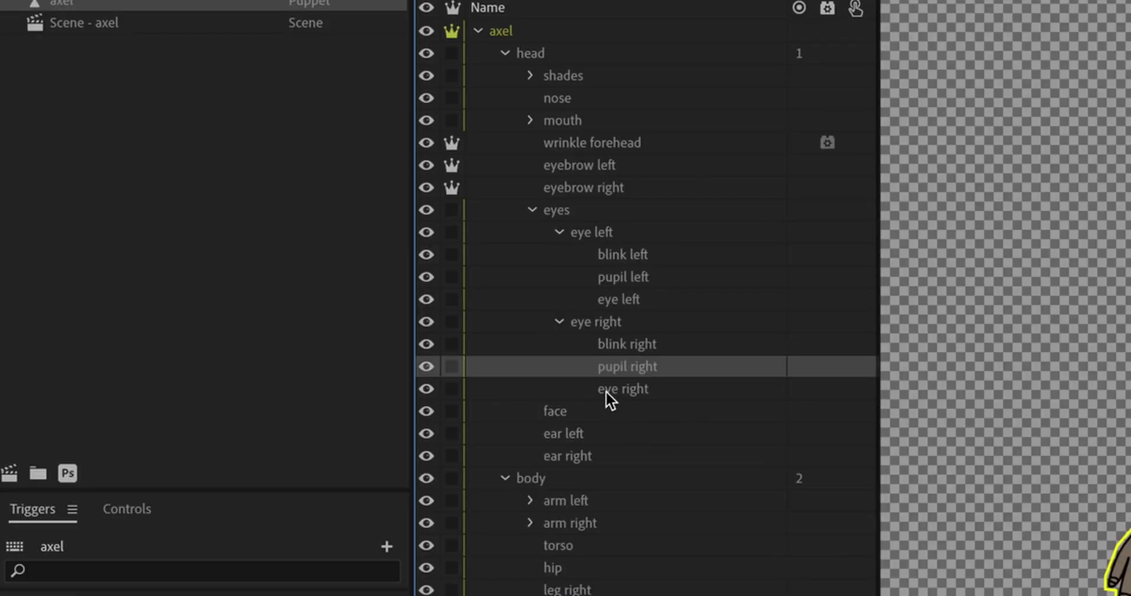
{"action": "left_click", "coordinate": [454, 278]}
{"action": "left_click", "coordinate": [607, 372]}
{"action": "left_click", "coordinate": [448, 366]}
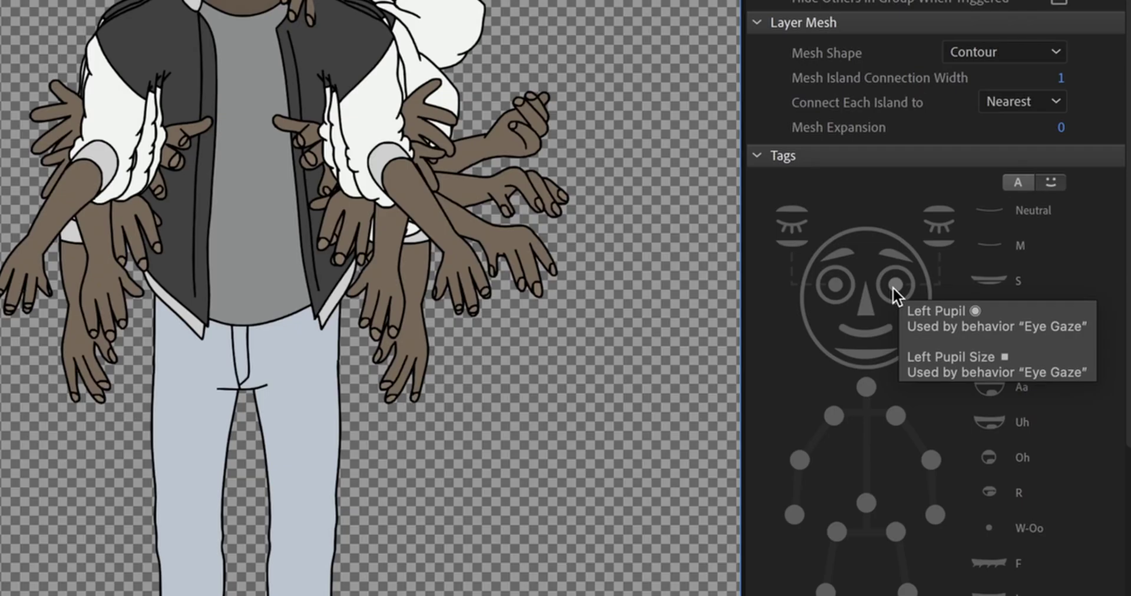
Tag the pupils as Right Pupil and Left Pupil, and the eyes as Right Eye and Left Eye.
{"action": "left_click", "coordinate": [834, 285]}
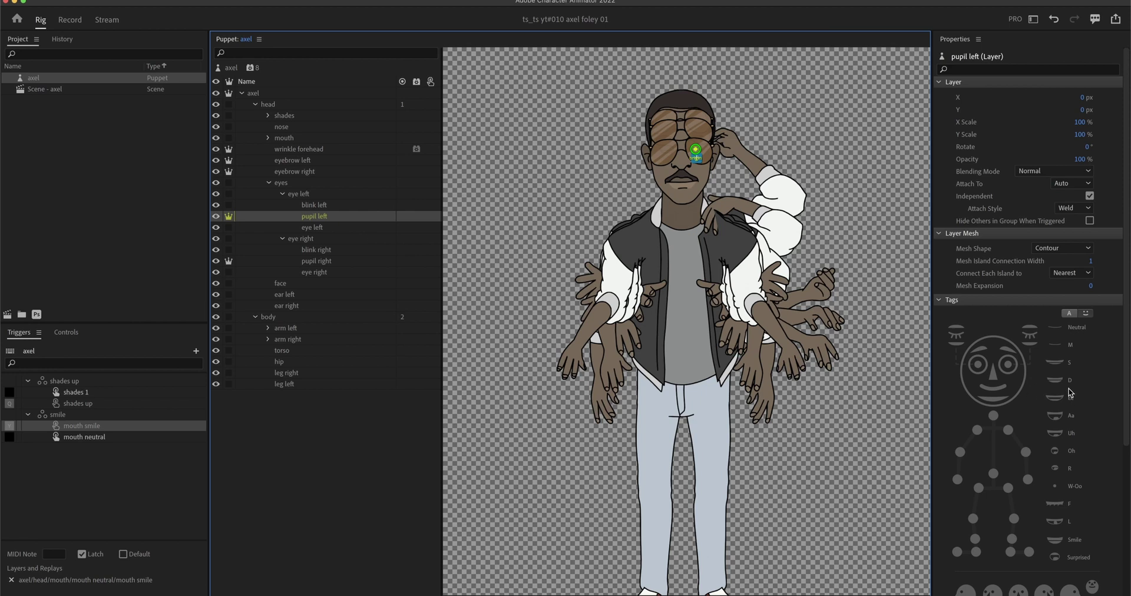
{"action": "left_click", "coordinate": [1008, 364]}
{"action": "left_click", "coordinate": [318, 262]}
{"action": "left_click", "coordinate": [320, 274]}
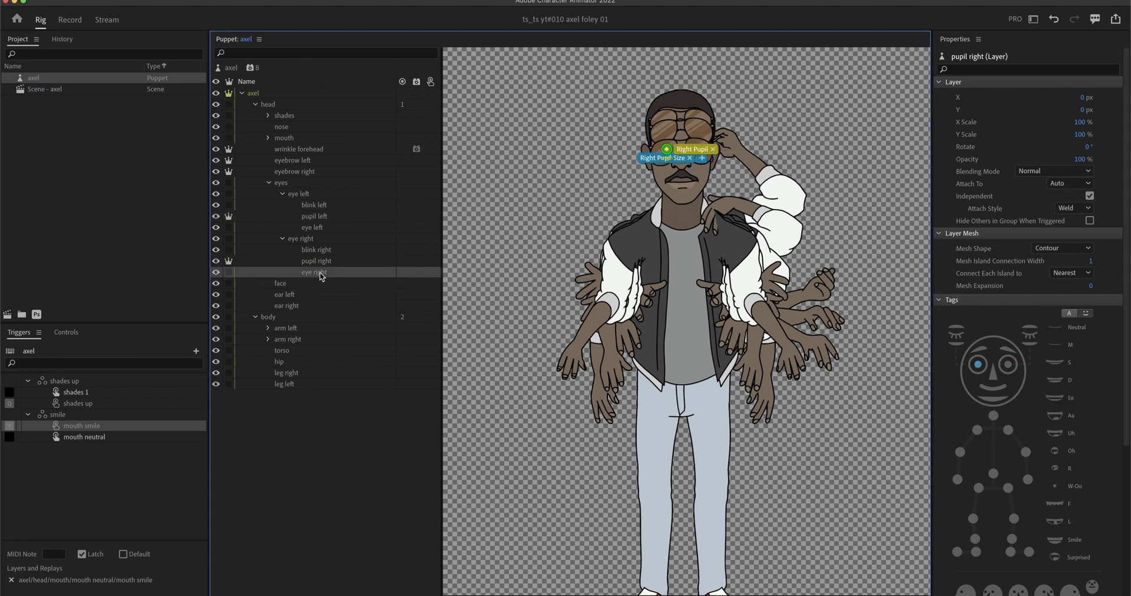
{"action": "left_click", "coordinate": [318, 273]}
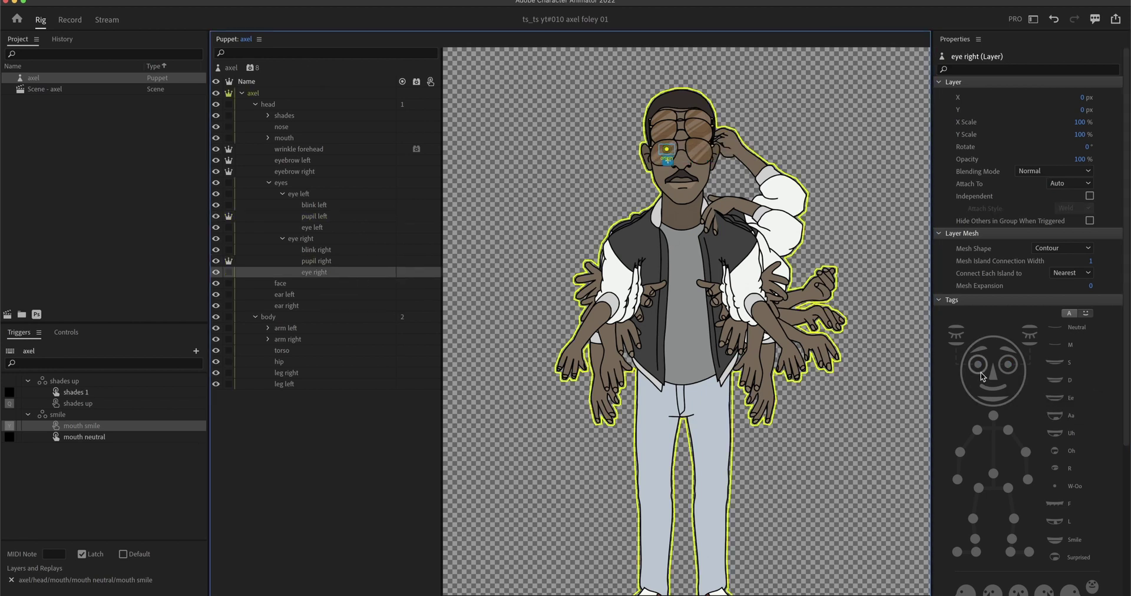
{"action": "left_click", "coordinate": [980, 372]}
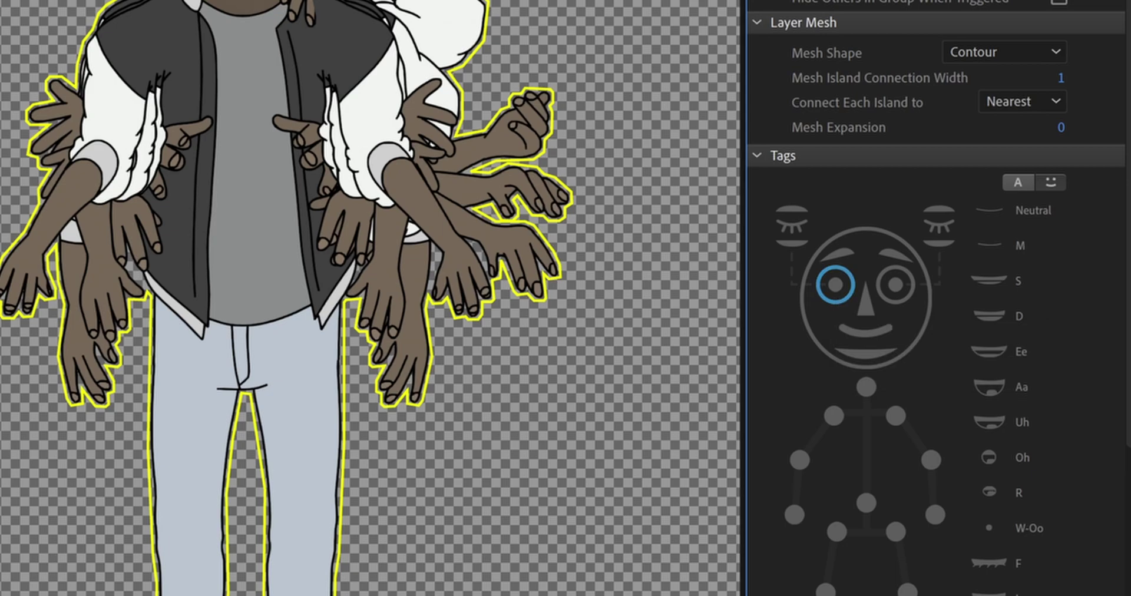
{"action": "left_click", "coordinate": [313, 229]}
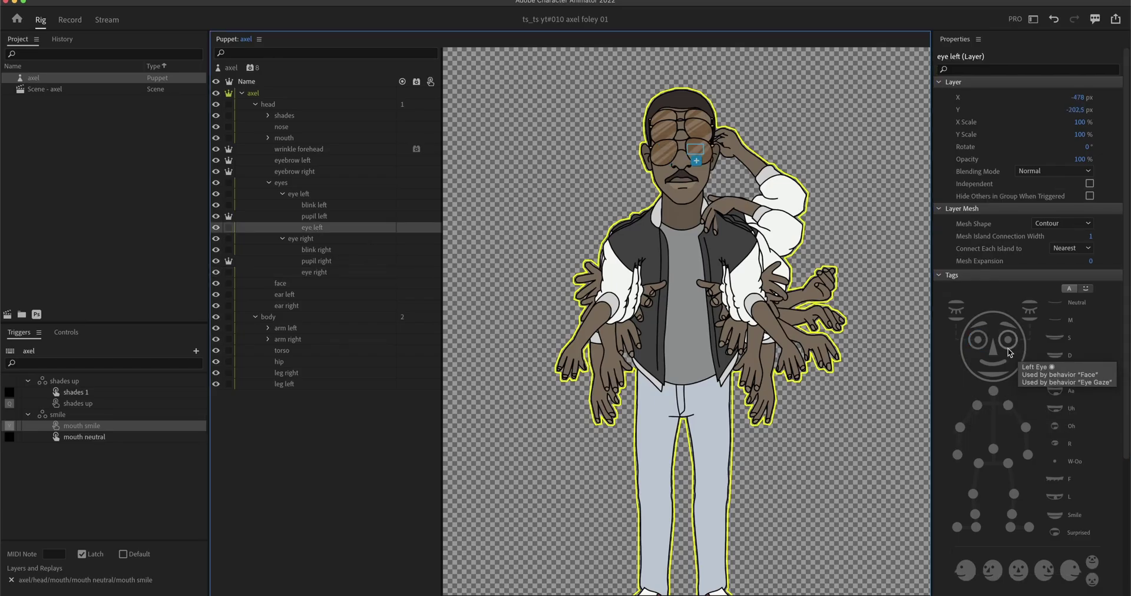
{"action": "left_click", "coordinate": [1009, 351]}
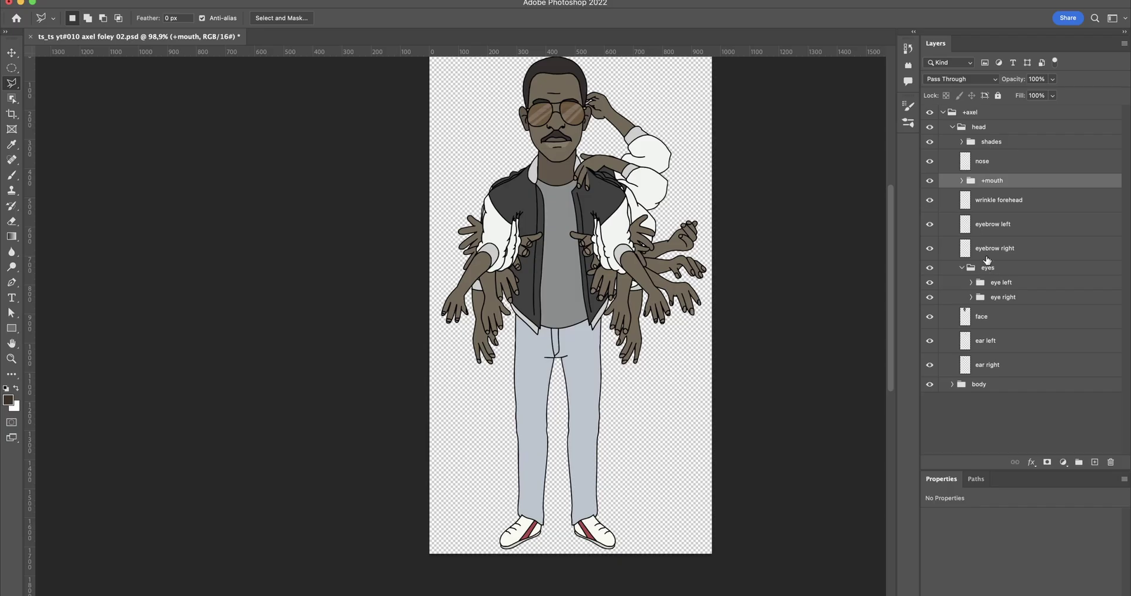
Group pupil left and eye left into a new Photoshop group named 'eye left'.
{"action": "left_click", "coordinate": [971, 297]}
{"action": "left_click", "coordinate": [970, 282]}
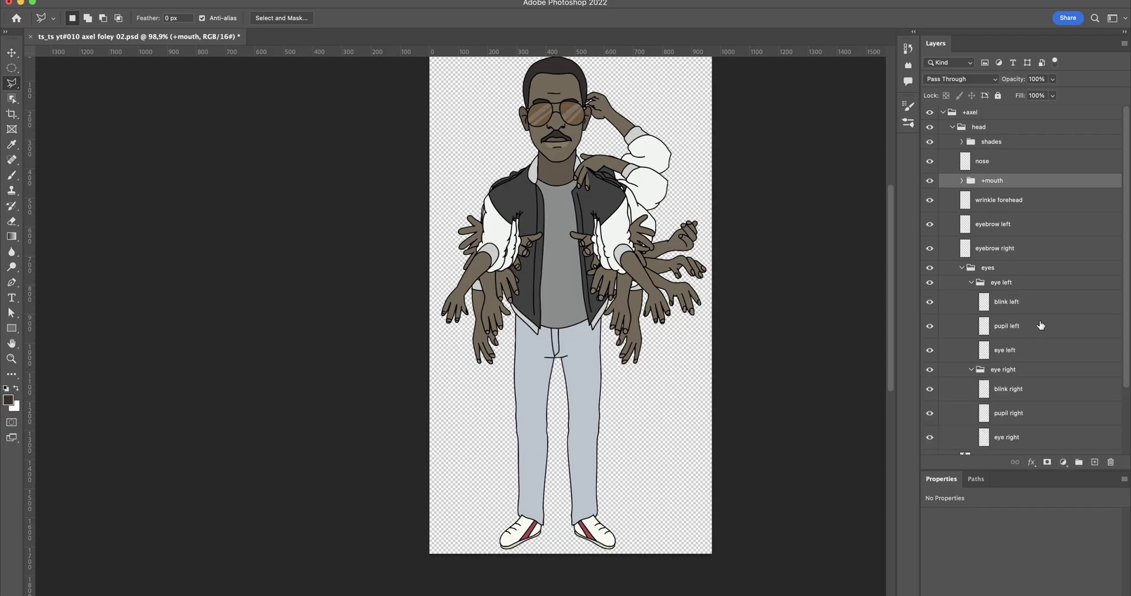
{"action": "scroll", "coordinate": [1041, 314], "scroll_direction": "down", "scroll_amount": 3}
{"action": "left_click", "coordinate": [1013, 247]}
{"action": "left_click", "coordinate": [1028, 275], "text": "shift"}
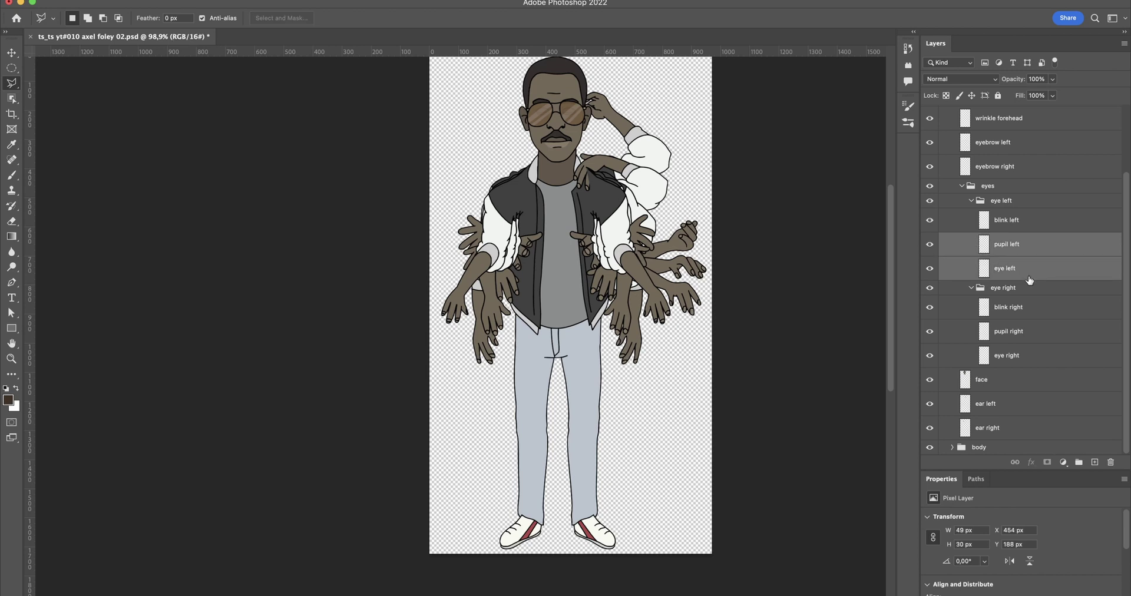
{"action": "left_click_drag", "start_coordinate": [1016, 273], "coordinate": [1079, 462]}
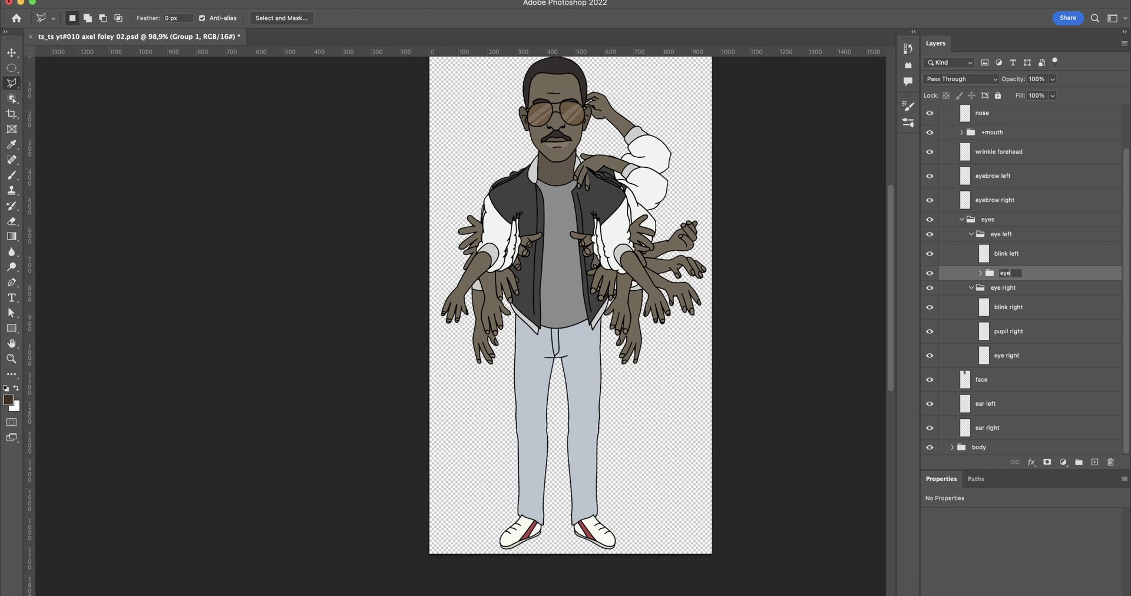
{"action": "type", "text": "eye left"}
{"action": "key", "text": "Return"}
Group pupil right and eye right into a new group named 'eye right'.
{"action": "left_click", "coordinate": [1069, 331]}
{"action": "left_click", "coordinate": [1038, 352], "text": "shift"}
{"action": "left_click_drag", "start_coordinate": [1037, 353], "coordinate": [1028, 481]}
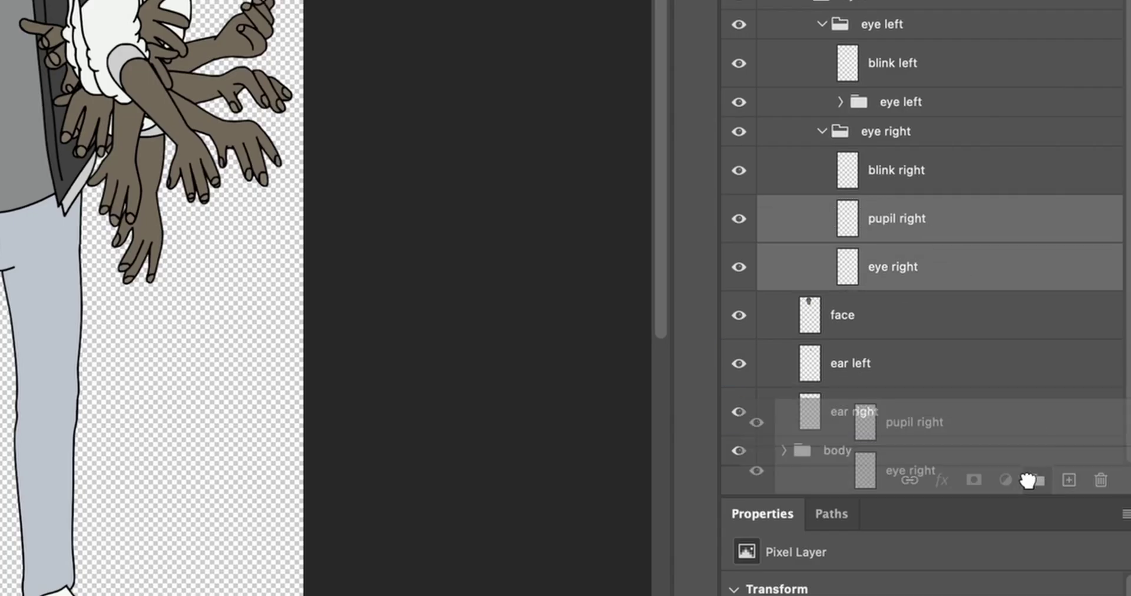
{"action": "double_click", "coordinate": [890, 275]}
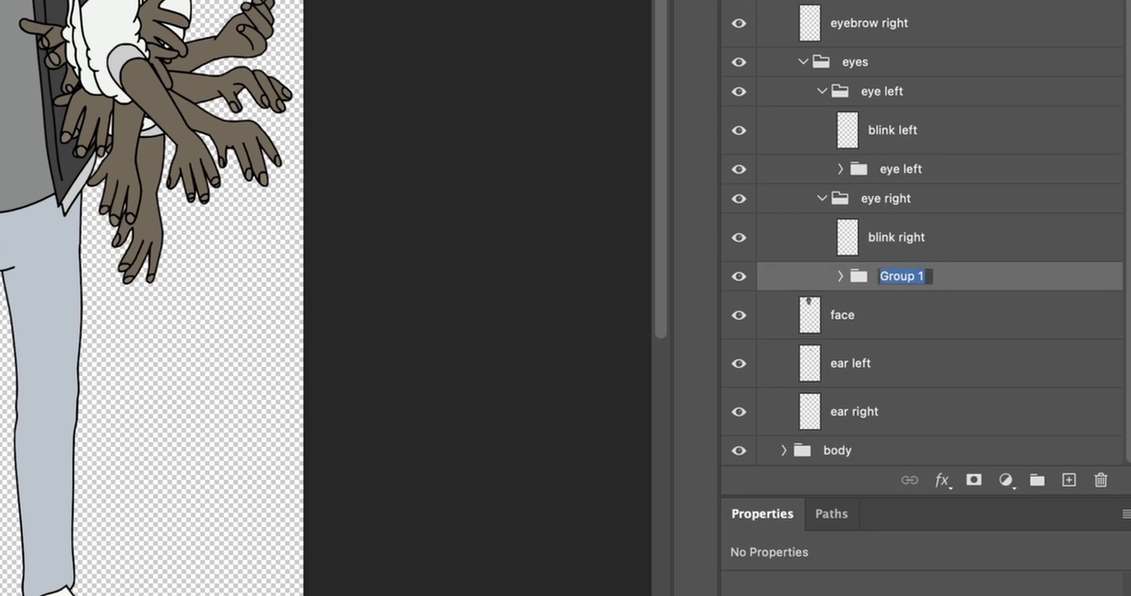
{"action": "type", "text": "eye right"}
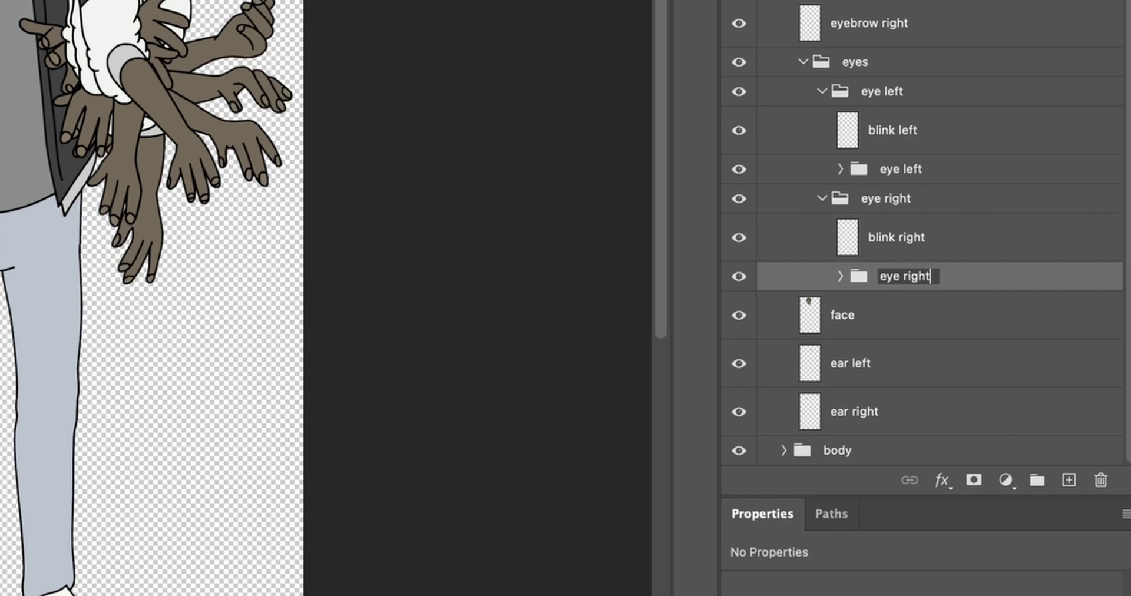
{"action": "key", "text": "Return"}
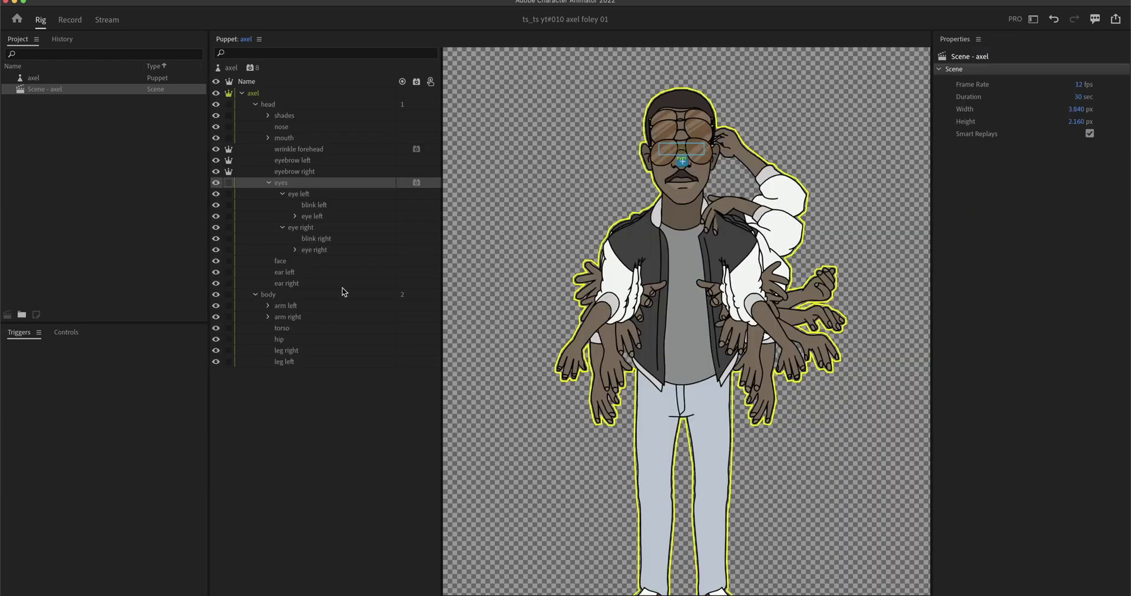
Expand the new eye left and eye right sub-groups and verify the pupil and eye tags.
{"action": "left_click", "coordinate": [330, 261]}
{"action": "left_click", "coordinate": [979, 341]}
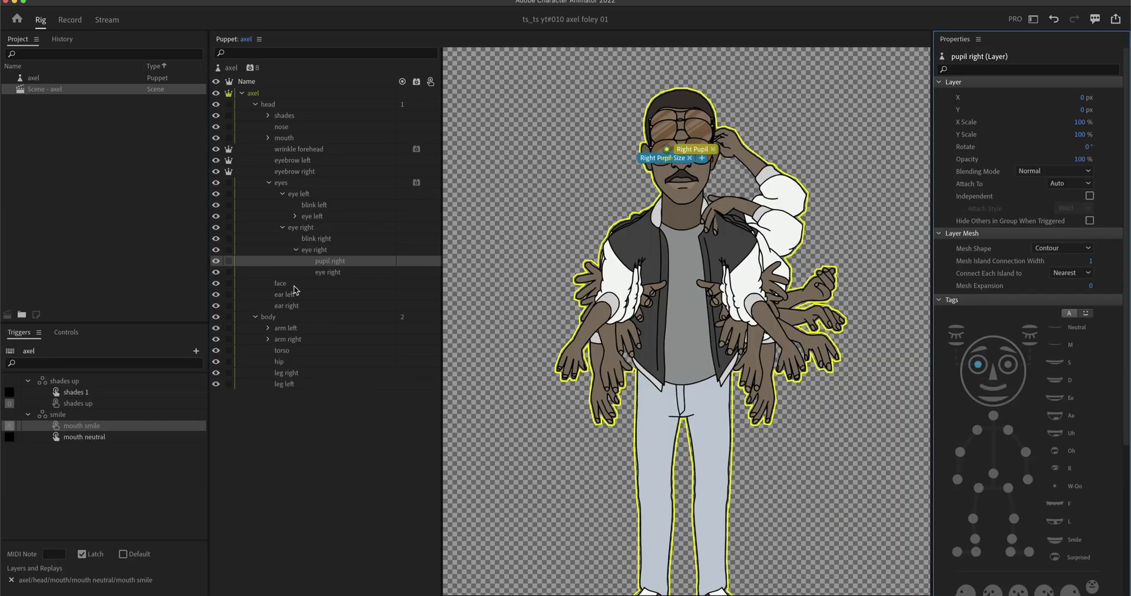
{"action": "left_click", "coordinate": [328, 272]}
{"action": "left_click", "coordinate": [978, 346]}
{"action": "left_click", "coordinate": [295, 217]}
{"action": "left_click", "coordinate": [327, 228]}
{"action": "left_click", "coordinate": [1008, 342]}
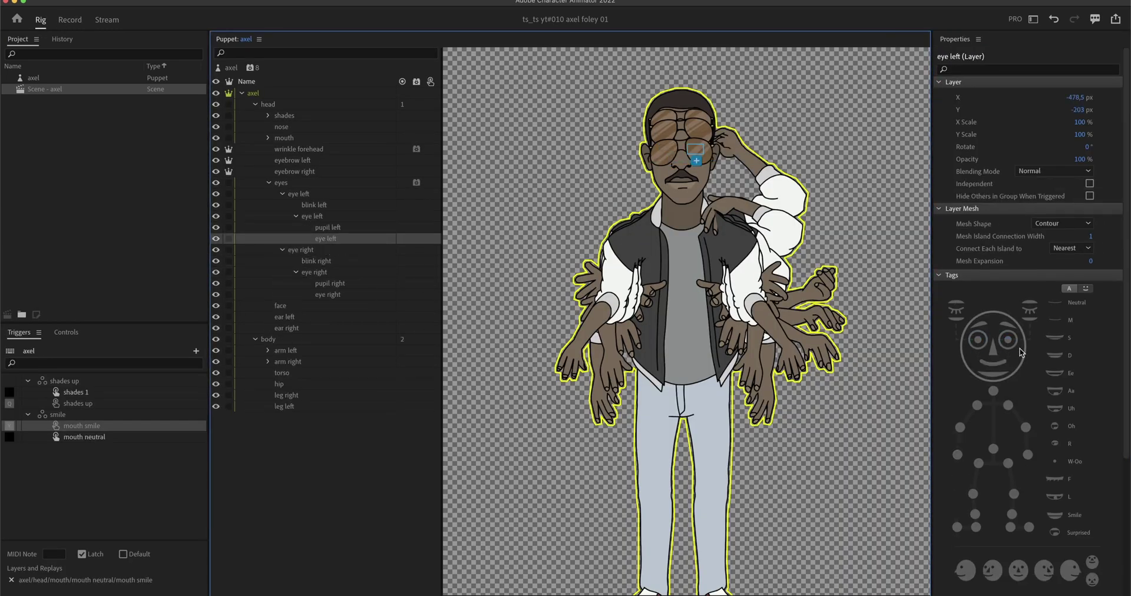
{"action": "left_click", "coordinate": [328, 284]}
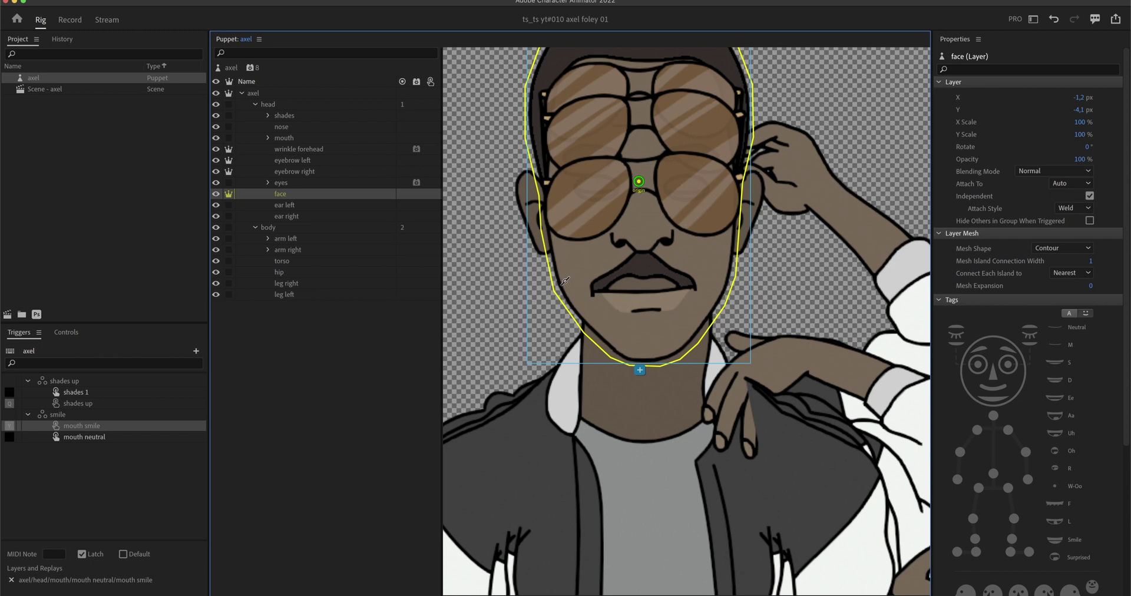
Draw sticks across the mouth and chin, tag the chin handle Jaw and the mouth handle Fixed.
{"action": "mouse_move", "coordinate": [564, 281]}
{"action": "left_mouse_down"}
{"action": "mouse_move", "coordinate": [734, 278]}
{"action": "mouse_move", "coordinate": [689, 290]}
{"action": "left_mouse_up"}
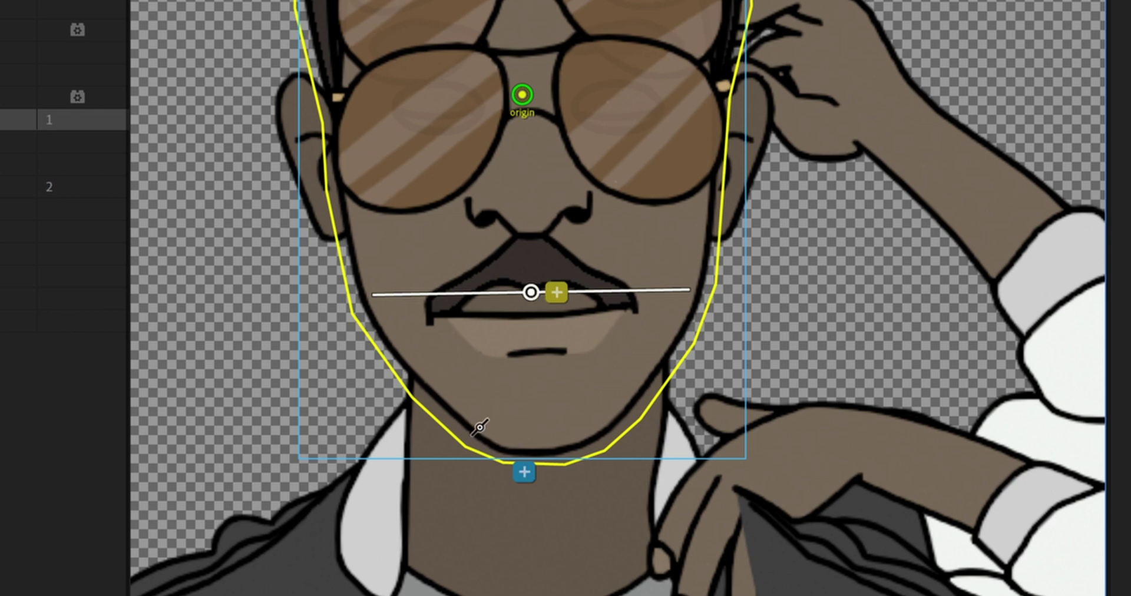
{"action": "left_click_drag", "start_coordinate": [479, 427], "coordinate": [605, 424]}
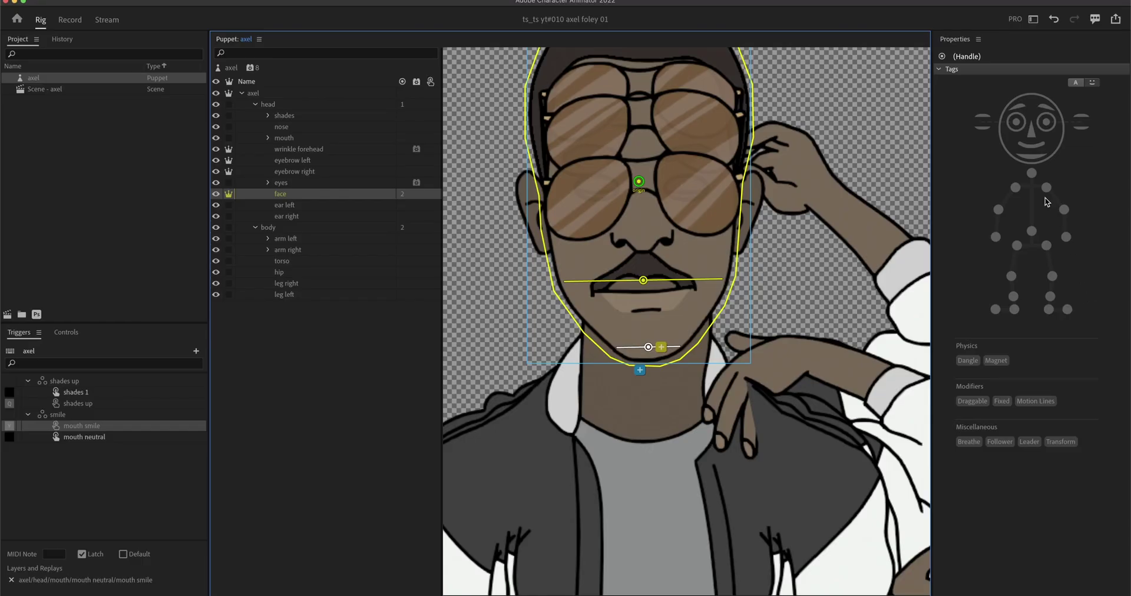
{"action": "left_click", "coordinate": [1035, 158]}
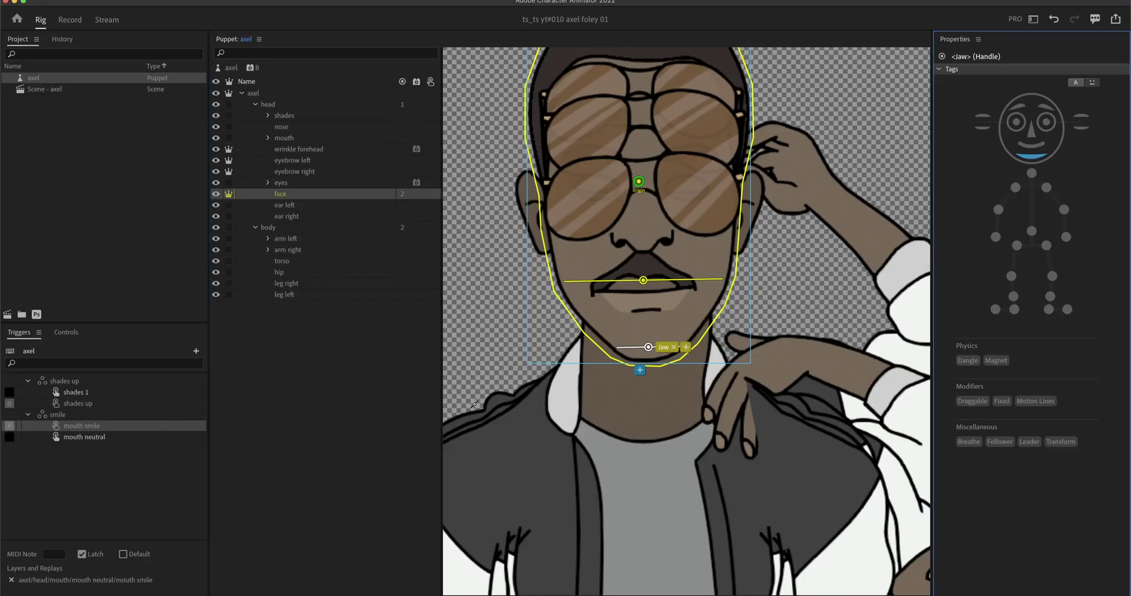
{"action": "left_click", "coordinate": [165, 81]}
{"action": "left_click", "coordinate": [644, 281]}
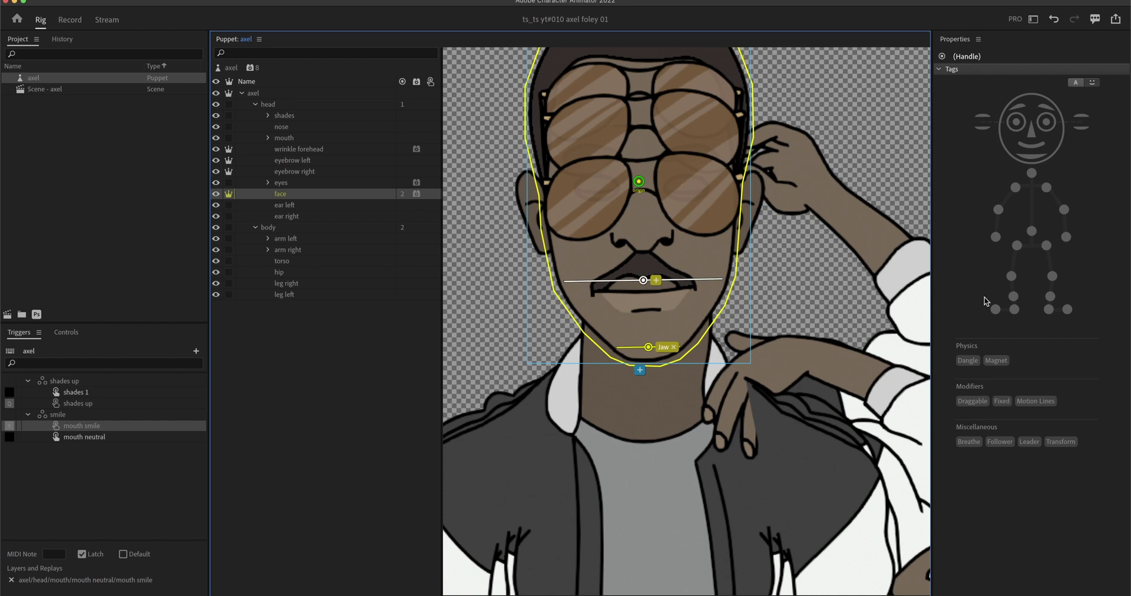
{"action": "left_click", "coordinate": [1001, 401]}
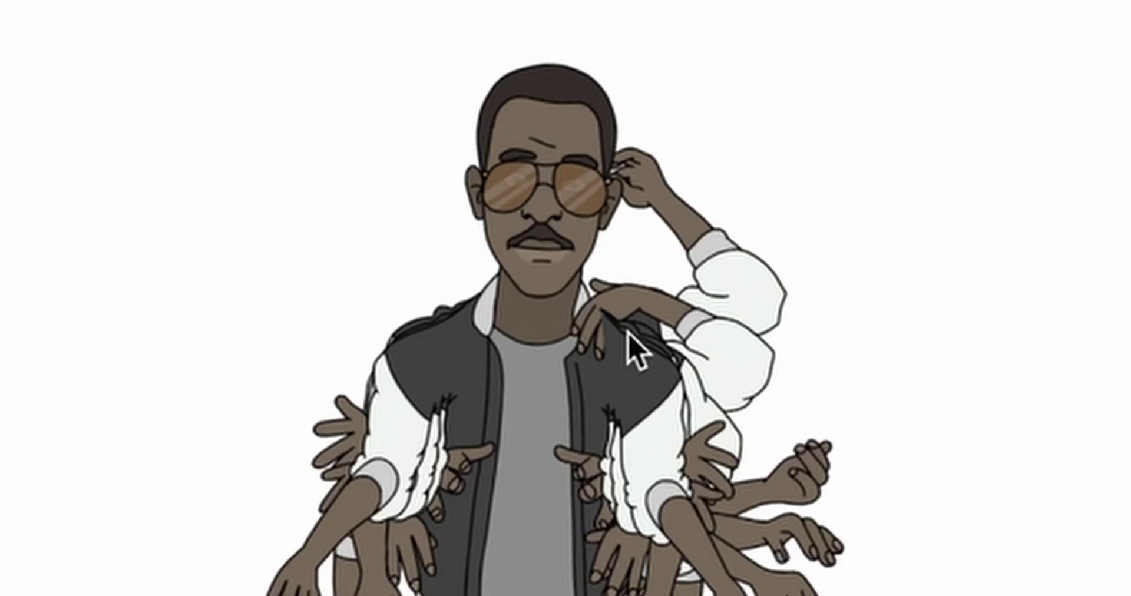